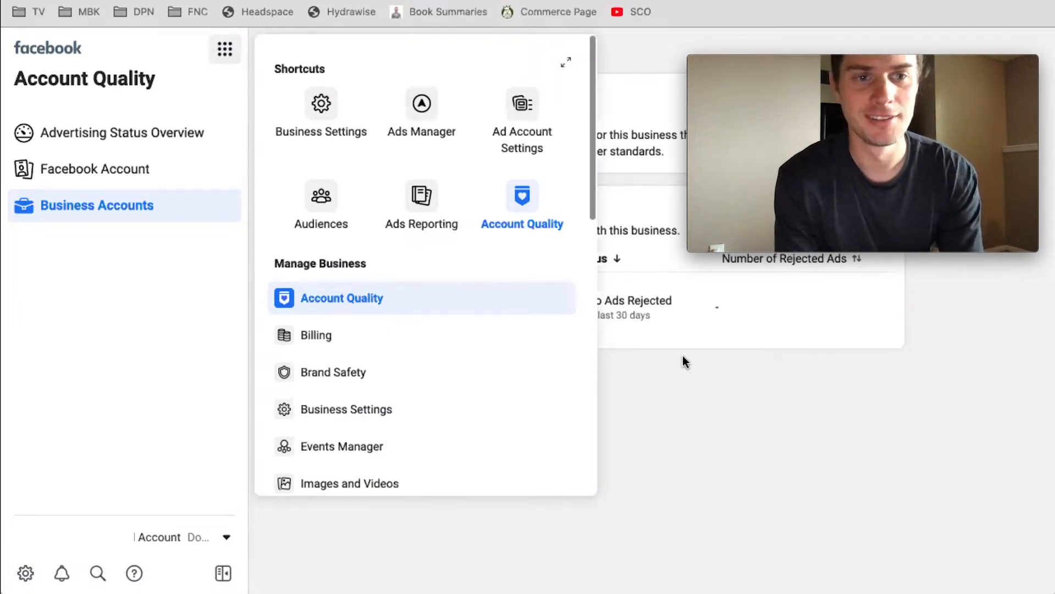
Open the ad account's campaigns in Ads Manager, check the account list and cancel the account's pending deactivation.
click(319, 113)
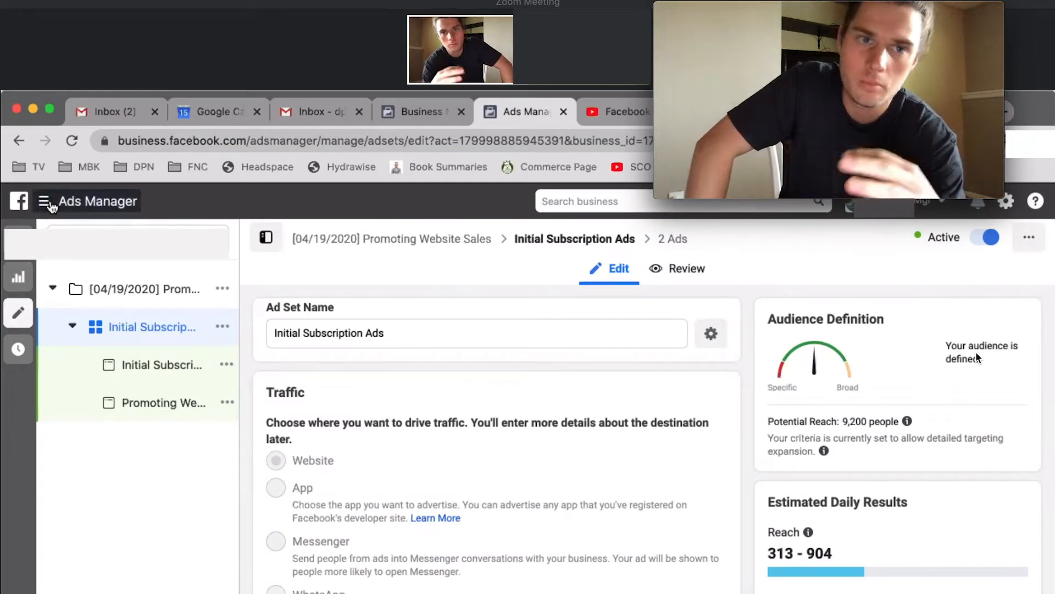
click(45, 202)
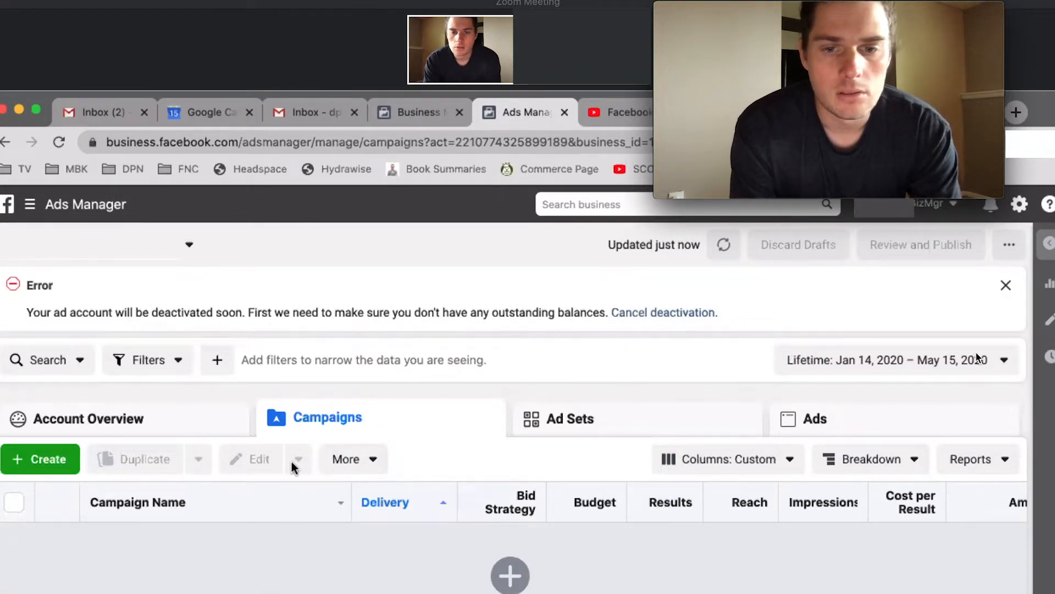
click(190, 246)
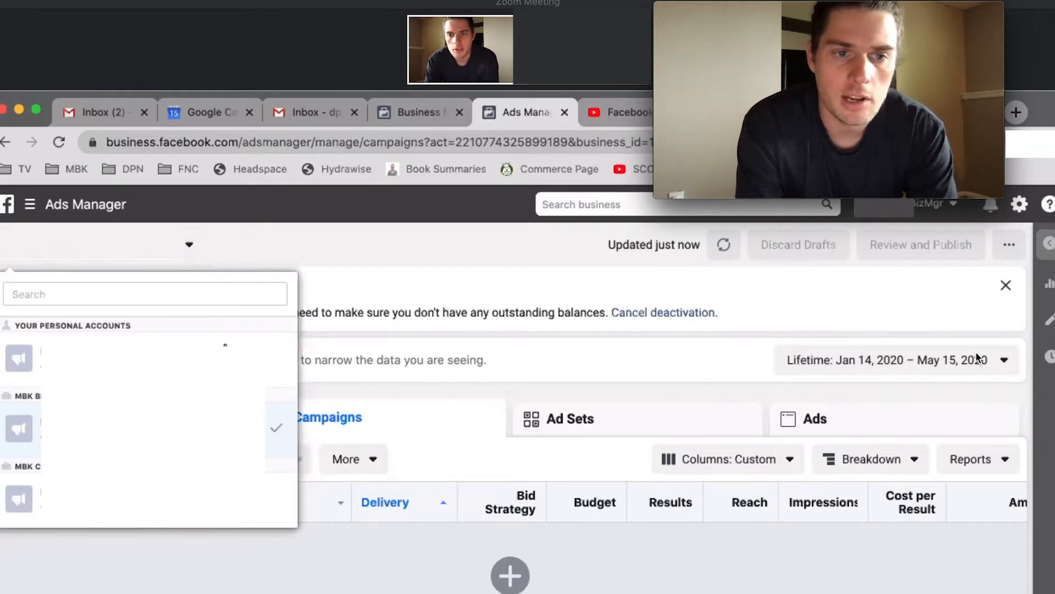
click(359, 323)
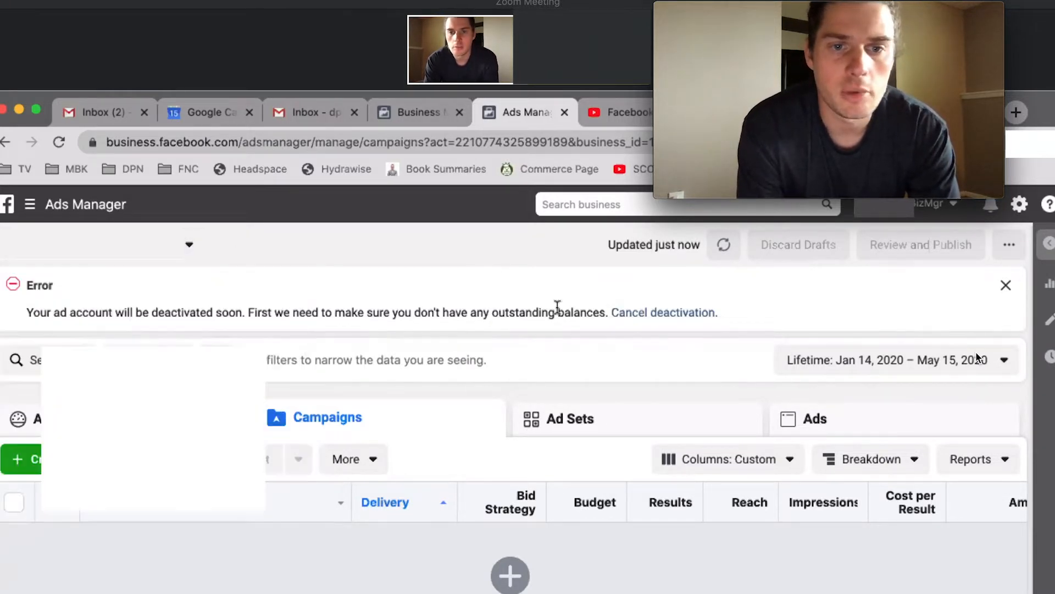
click(646, 314)
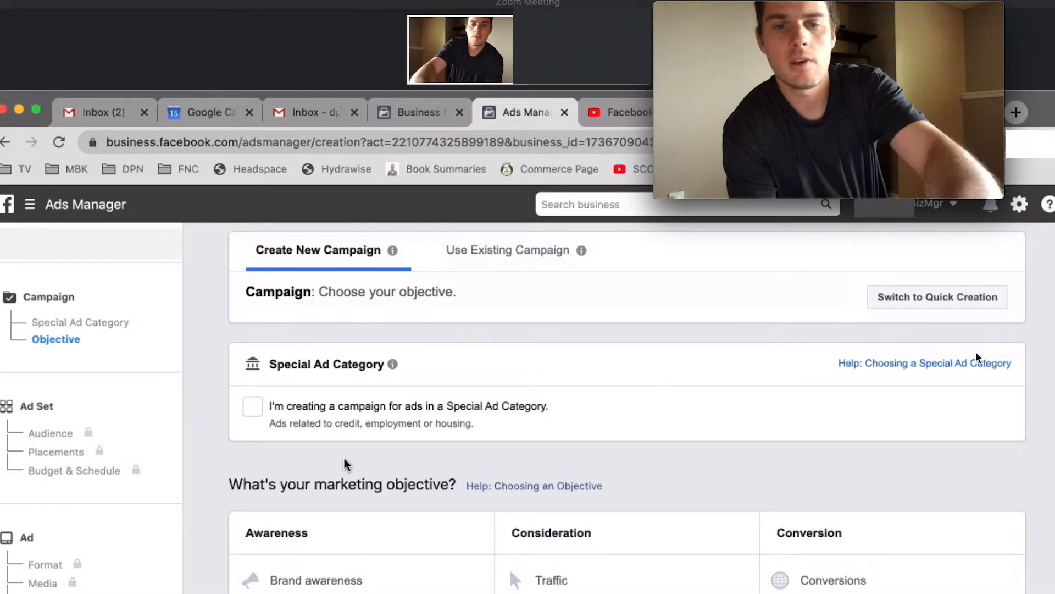
Choose Conversions as the new campaign's marketing objective and enter a campaign name.
scroll(340, 542, down, 3)
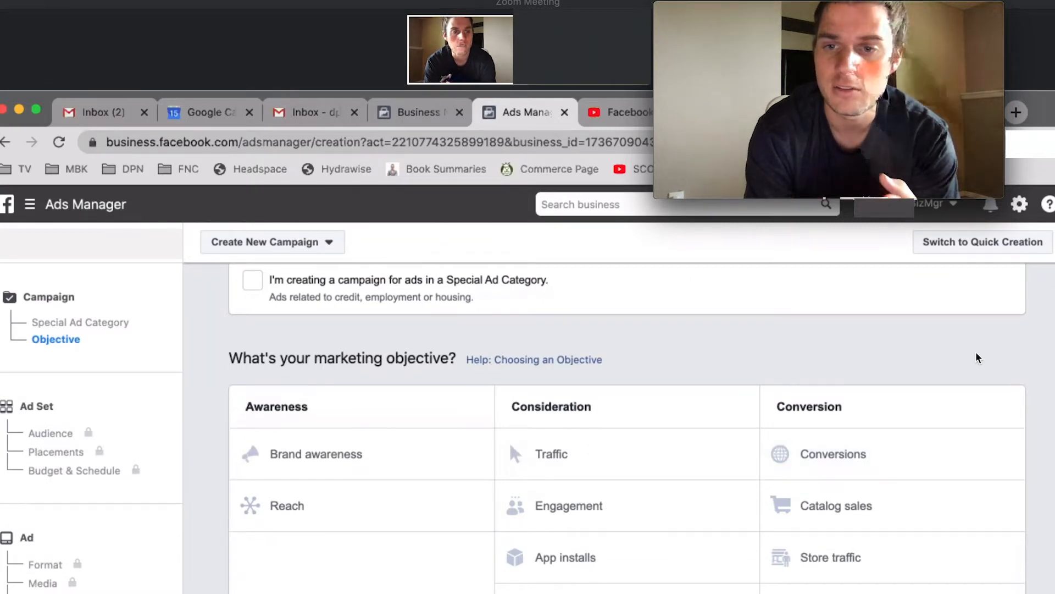
click(869, 469)
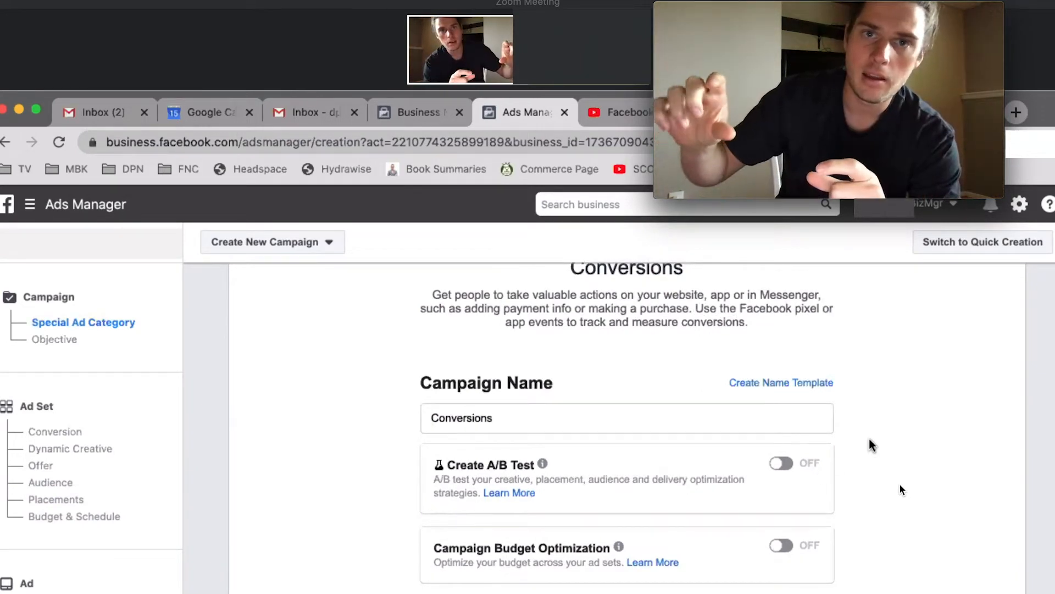
scroll(900, 485, down, 1)
scroll(901, 489, up, 10)
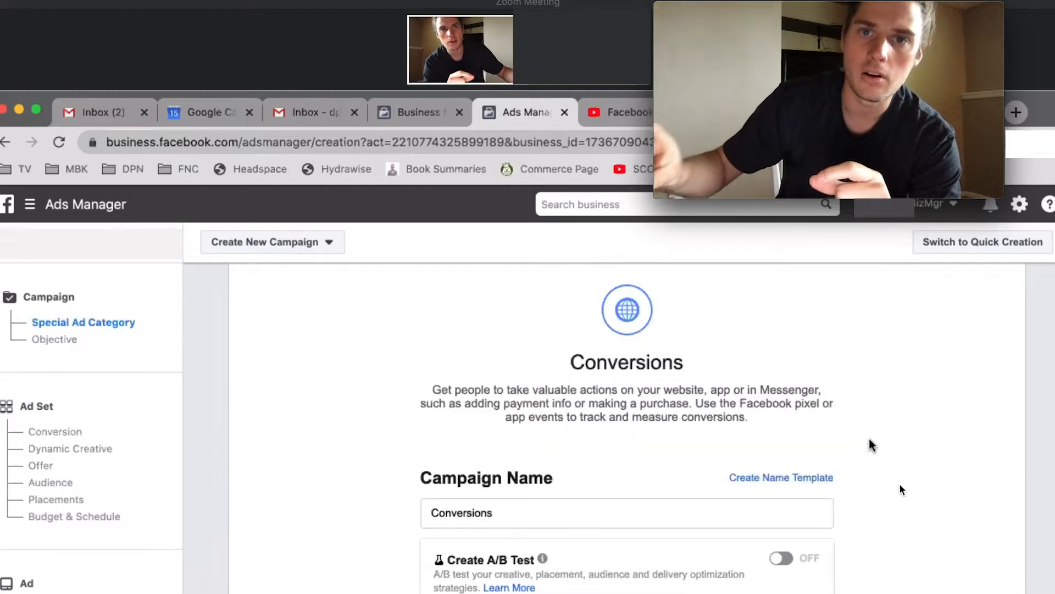
scroll(900, 486, up, 5)
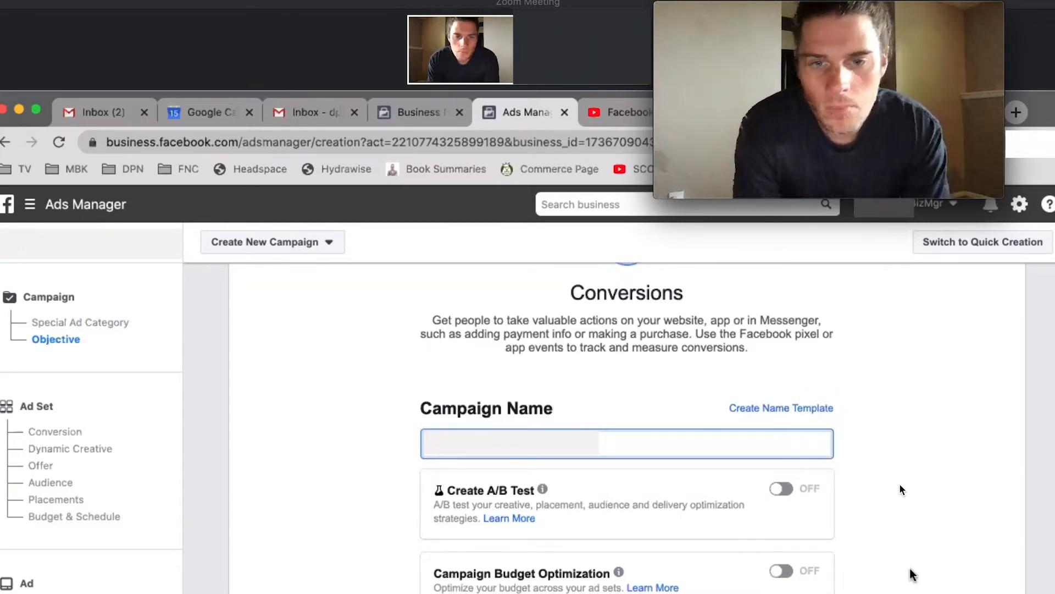
Examine what the Create A/B Test option covers: creative, placement, audience and delivery optimization strategies.
scroll(900, 488, down, 2)
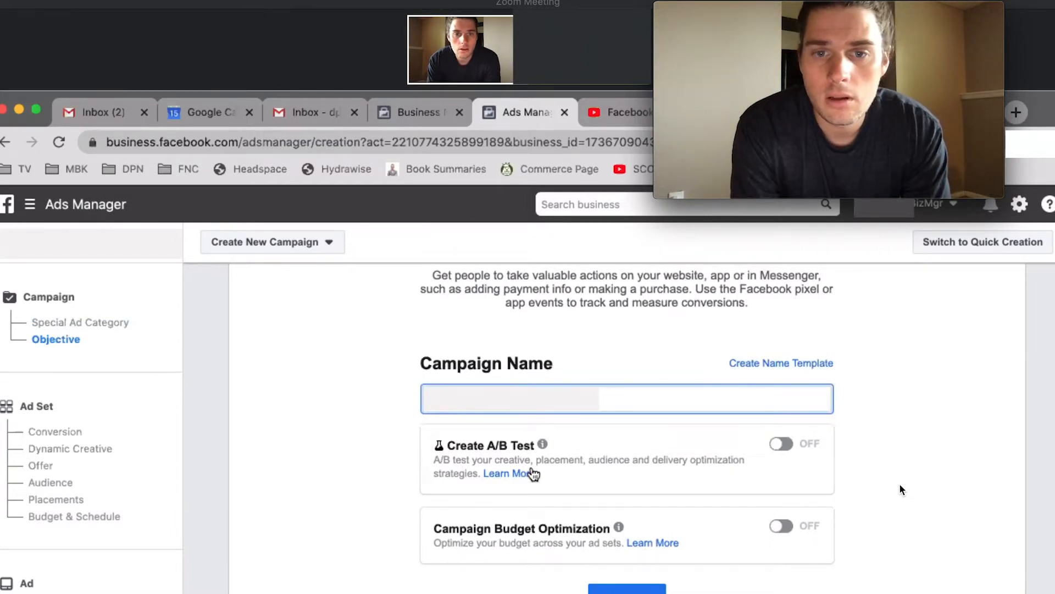
double_click(516, 460)
double_click(550, 460)
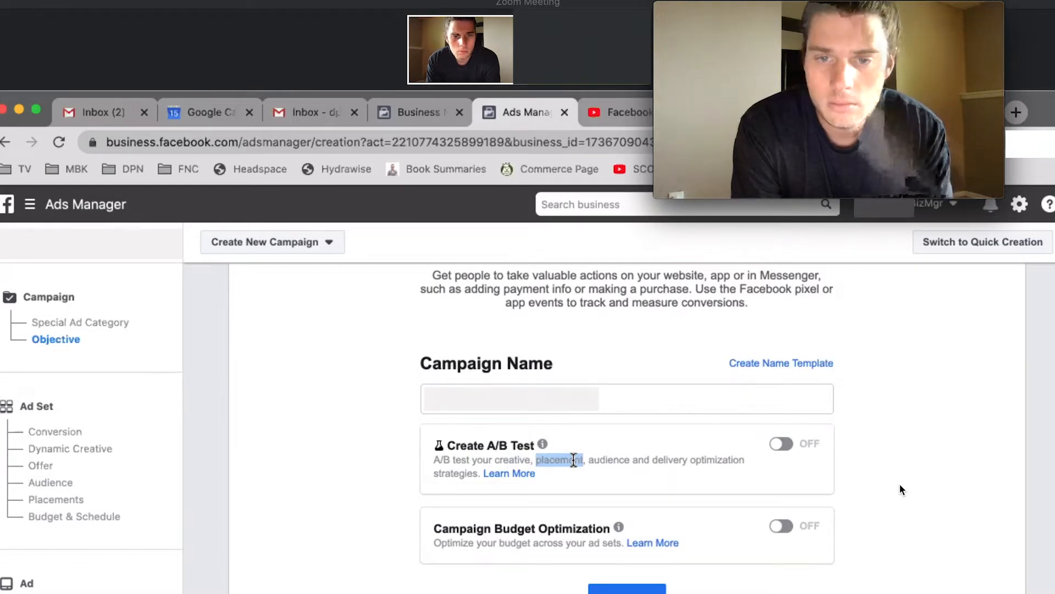
double_click(611, 460)
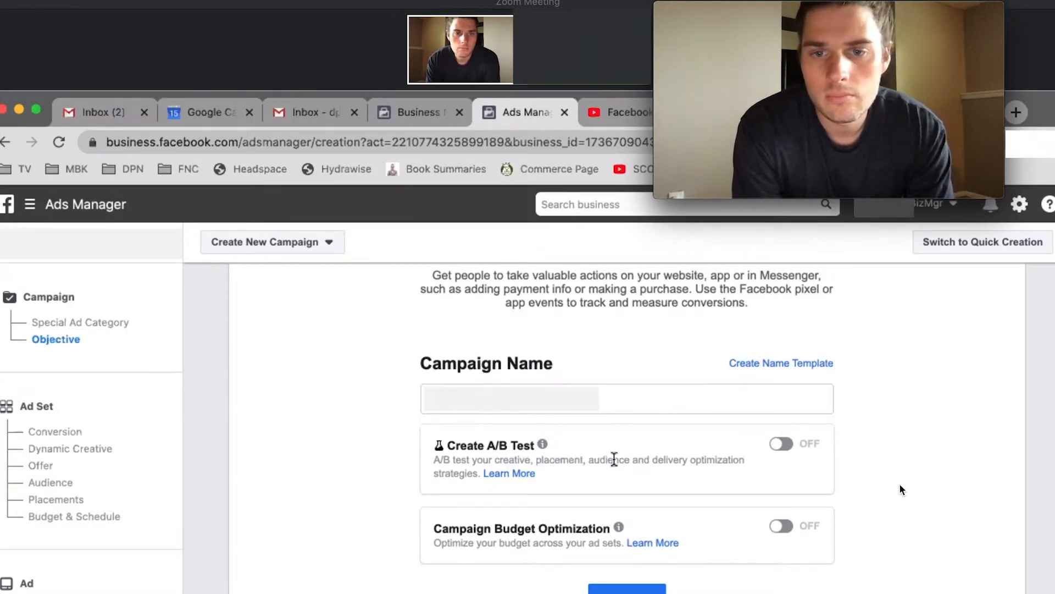
double_click(666, 459)
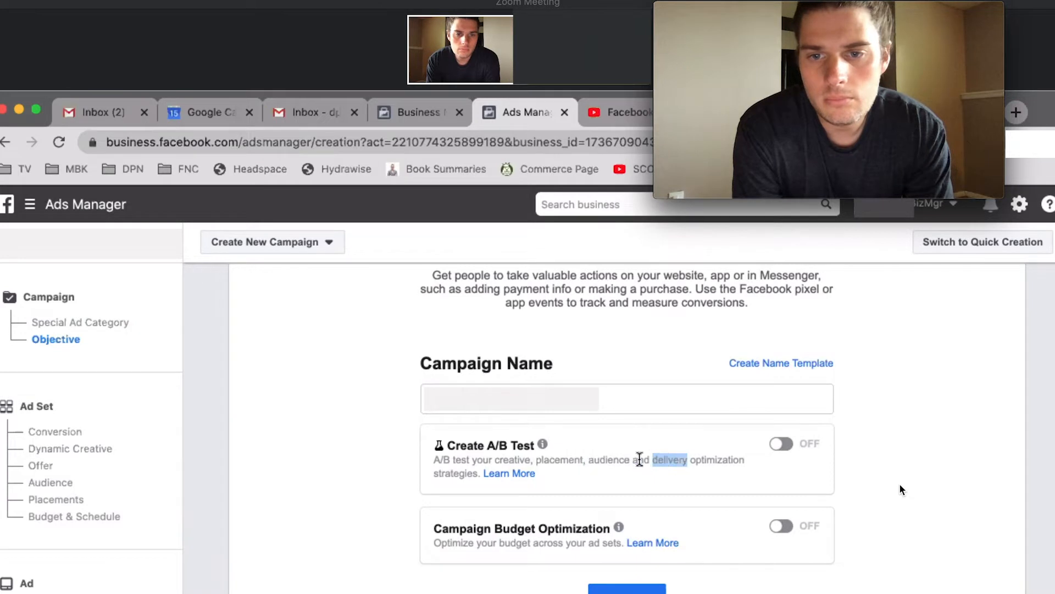
shift+click(448, 486)
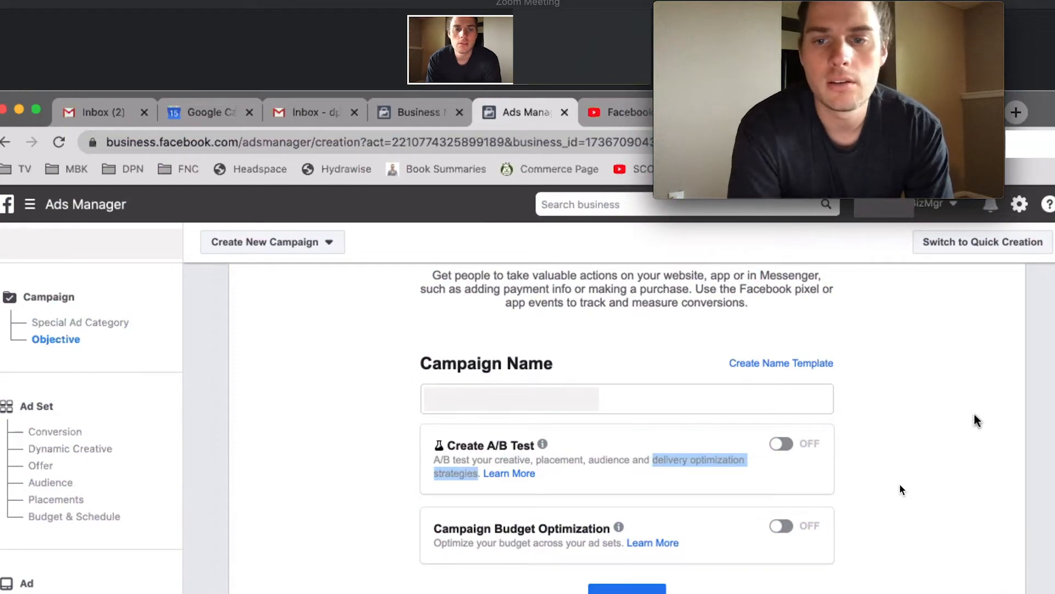
click(904, 455)
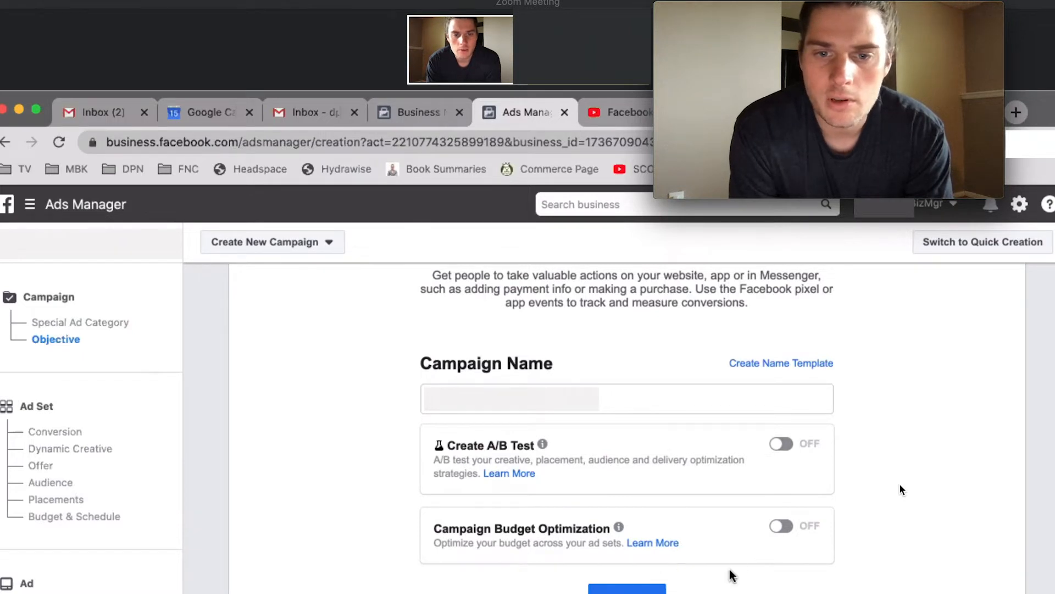
Continue to the ad set and create a Facebook pixel for the website, giving the pixel name and website address.
click(627, 588)
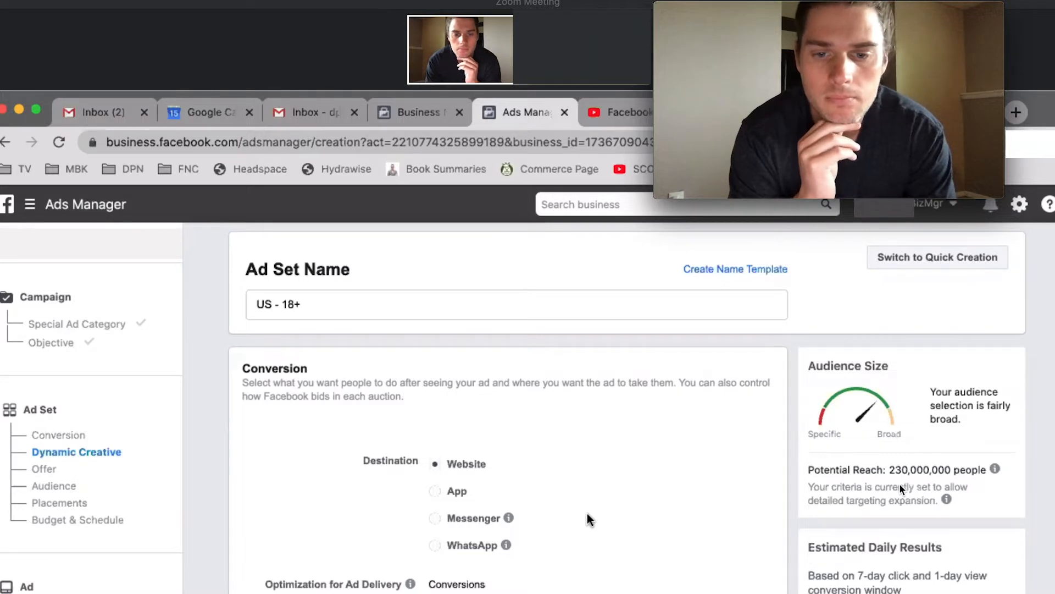
scroll(586, 514, down, 1)
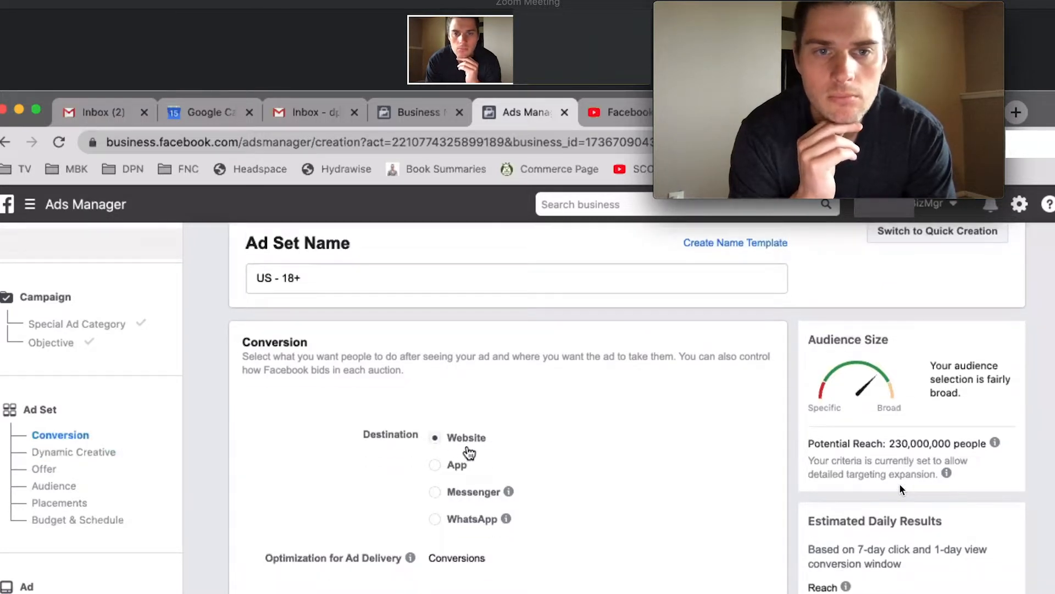
scroll(624, 424, down, 5)
scroll(658, 437, down, 1)
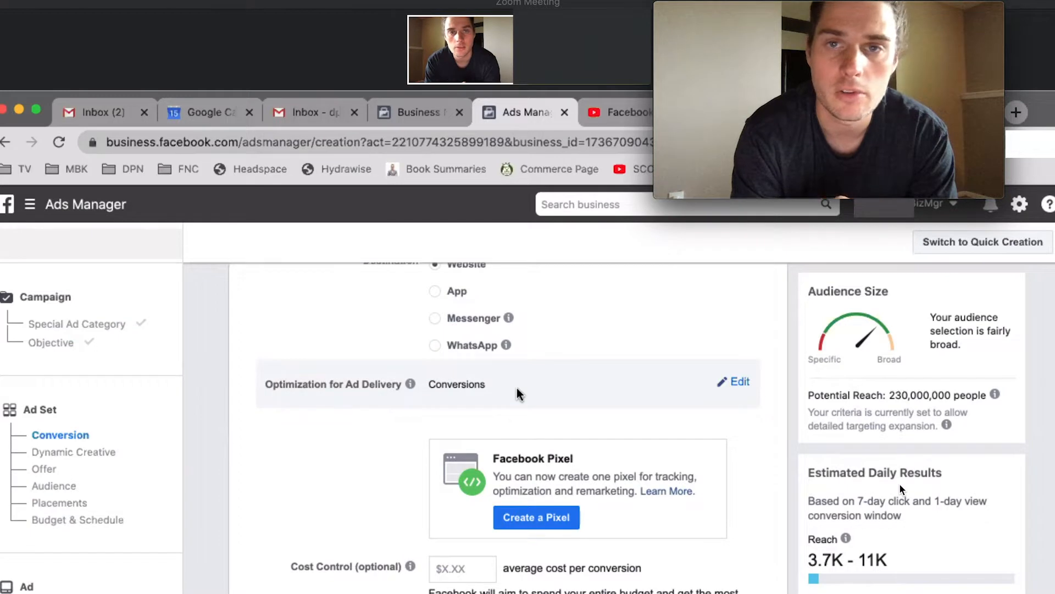
scroll(584, 508, down, 1)
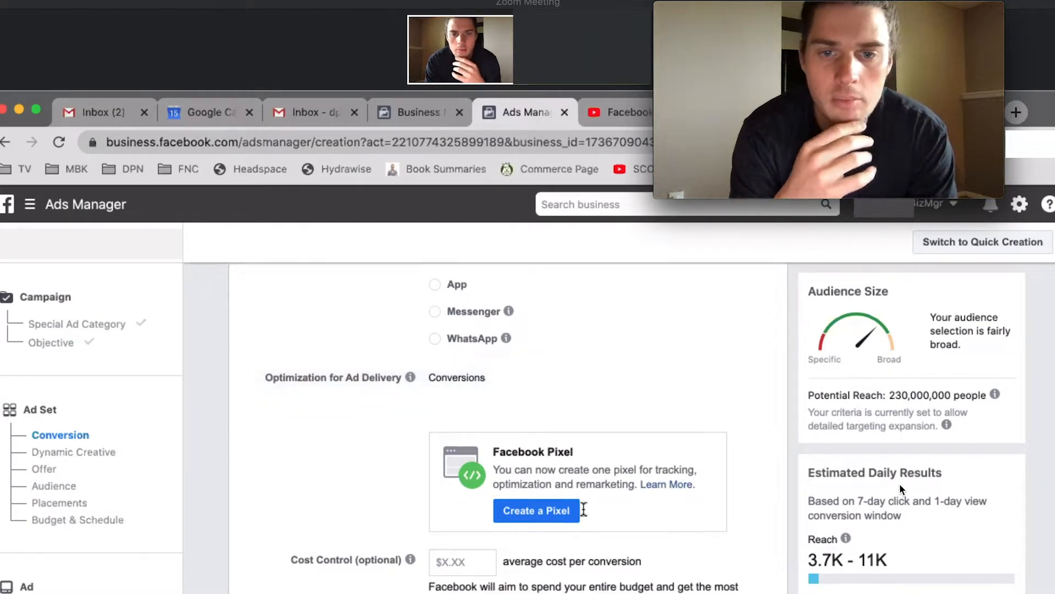
scroll(583, 508, down, 3)
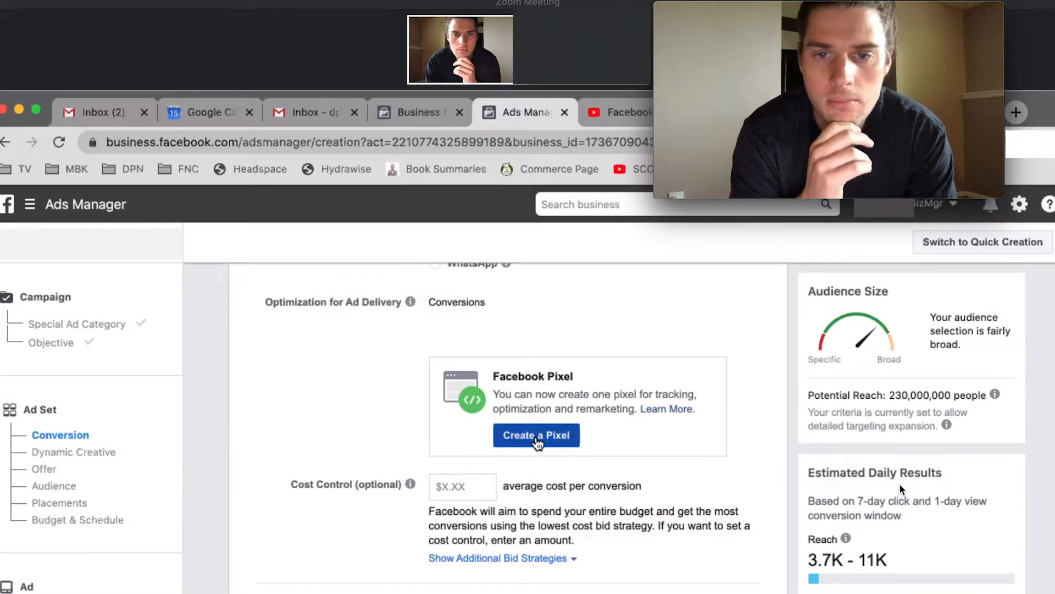
click(537, 443)
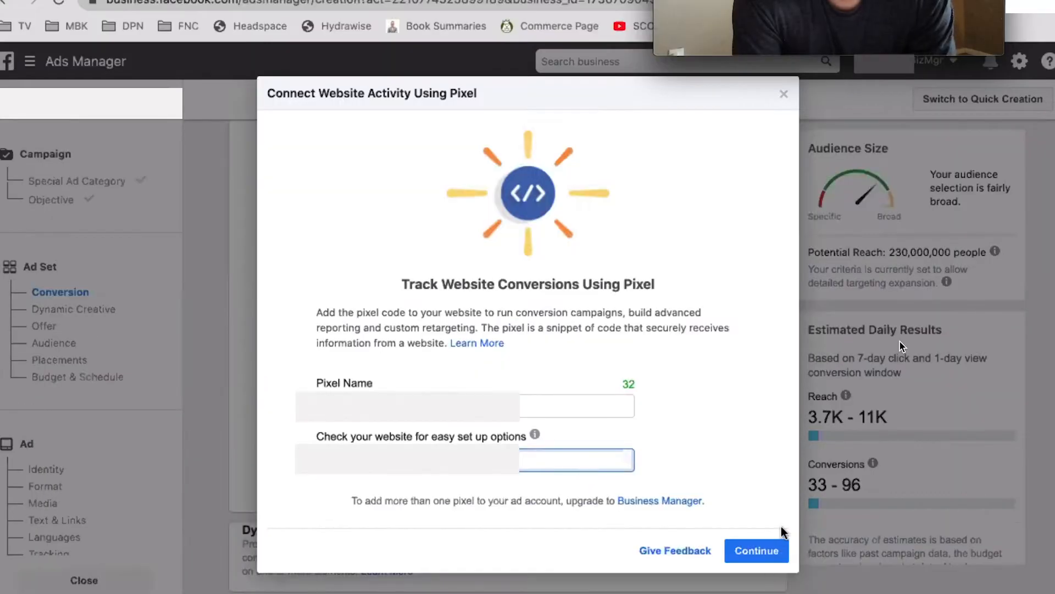
click(761, 551)
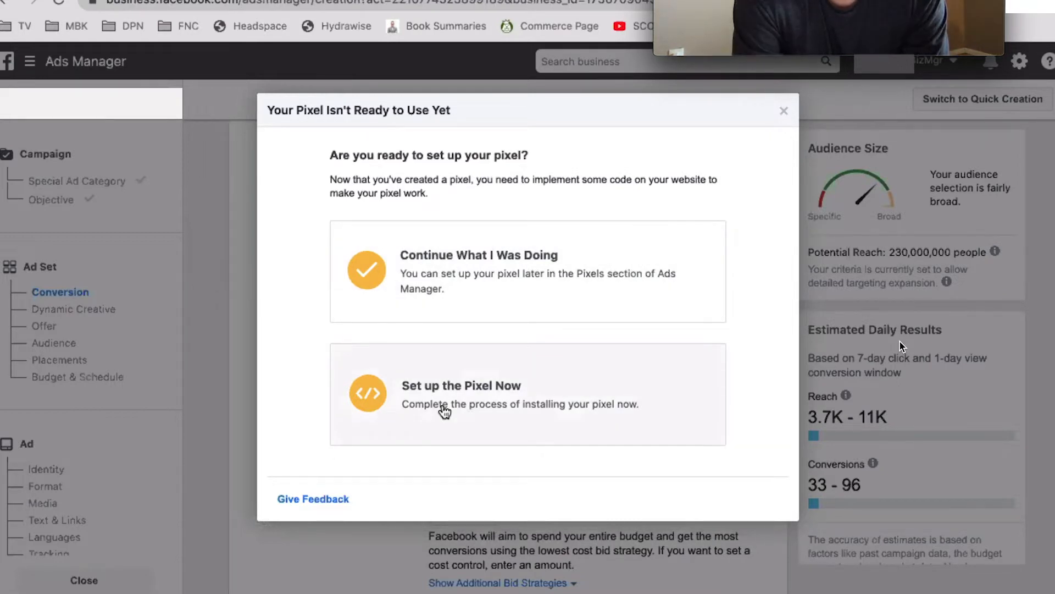
Set up the pixel now through the Squarespace partner integration, continuing with Automatic Advanced Matching on.
click(444, 409)
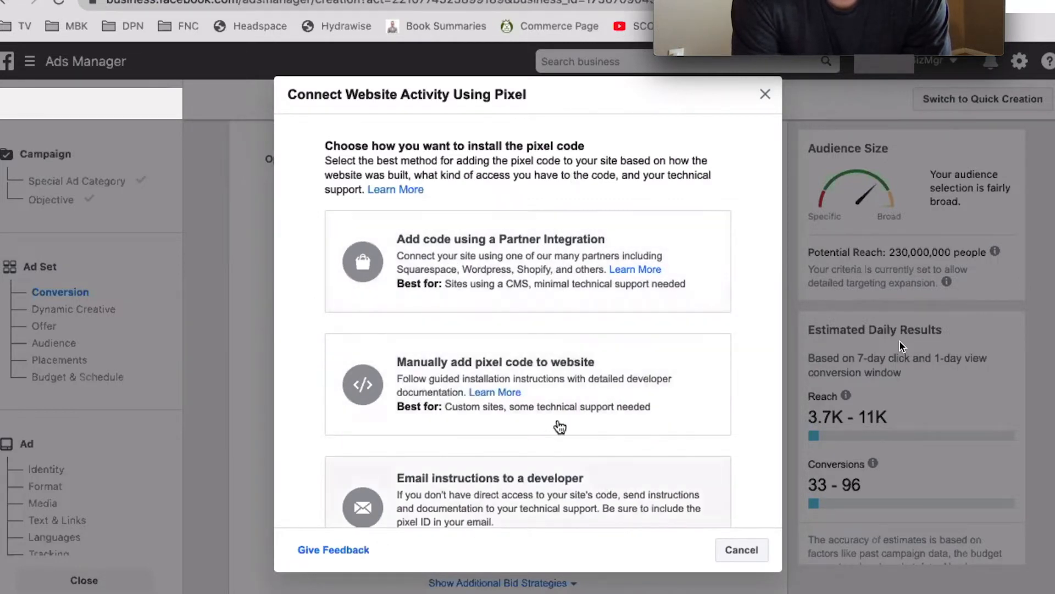
scroll(560, 426, down, 2)
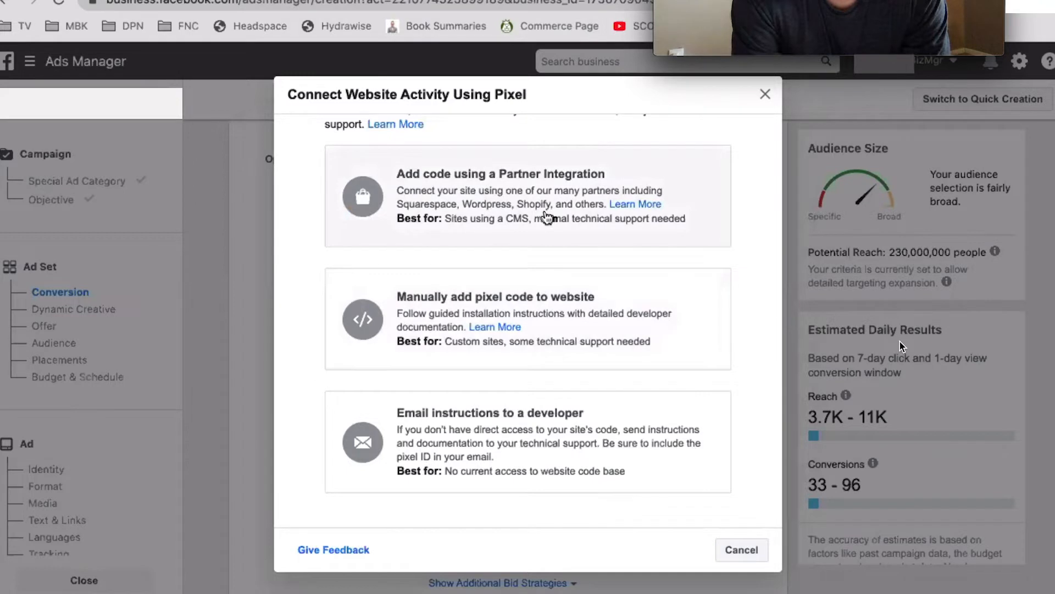
scroll(545, 219, up, 1)
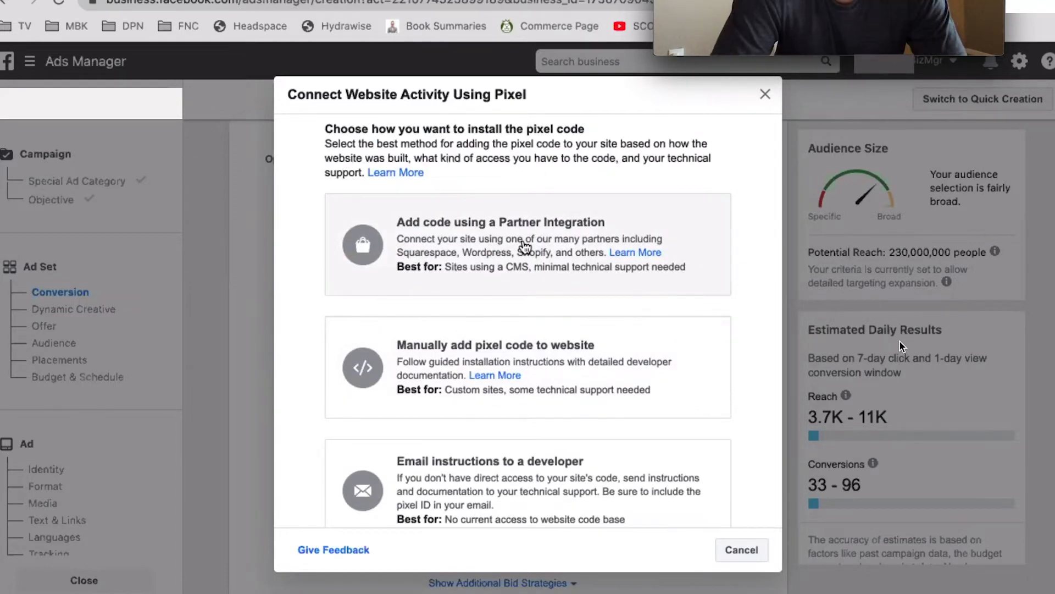
click(527, 254)
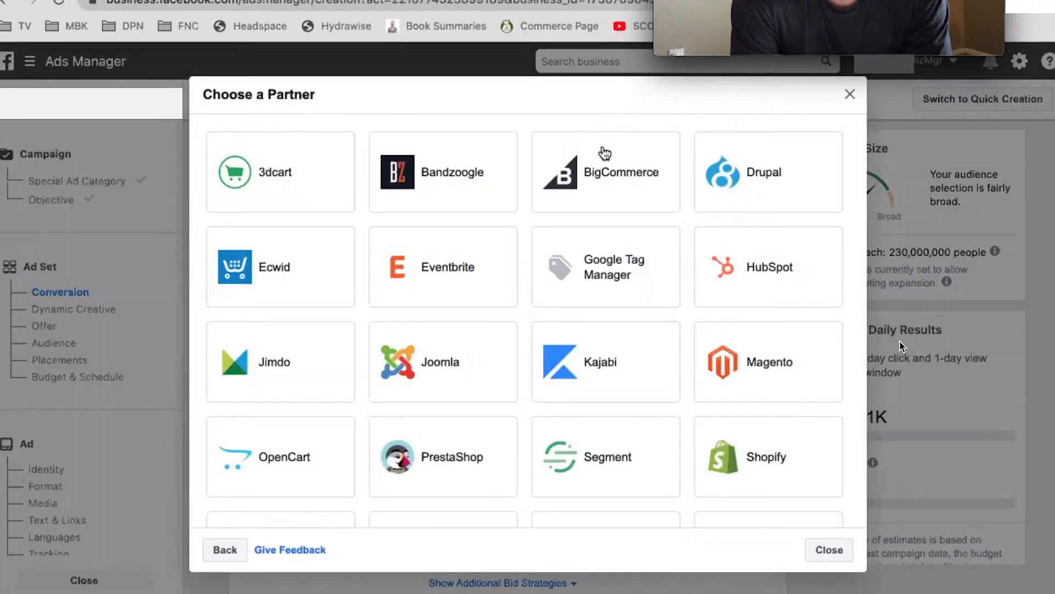
scroll(605, 153, down, 1)
scroll(605, 154, down, 5)
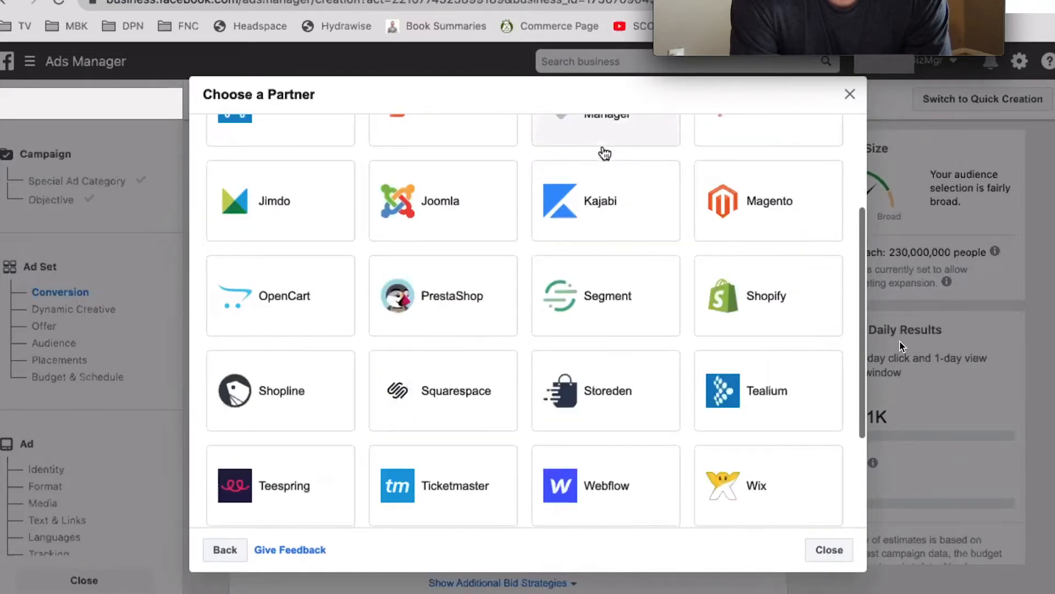
click(454, 335)
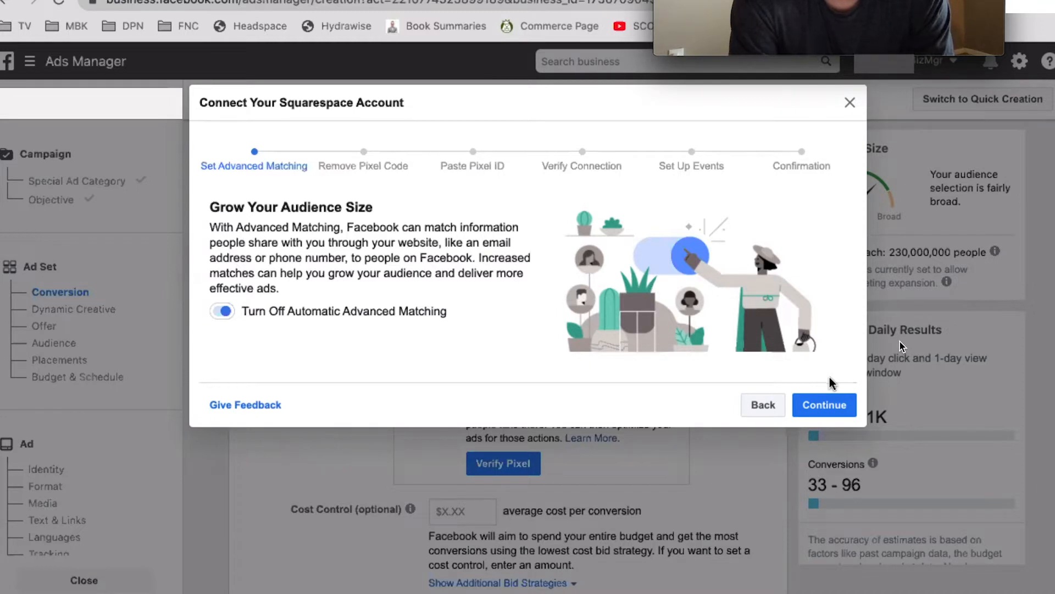
click(836, 398)
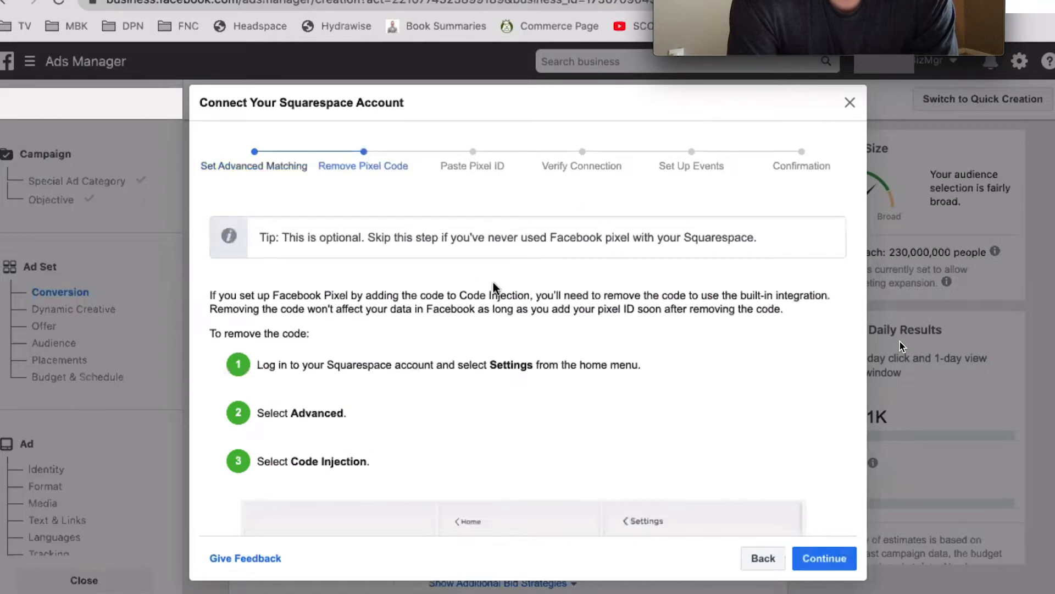
Read through the optional instructions for removing existing Facebook pixel code from the Squarespace site.
scroll(681, 415, down, 1)
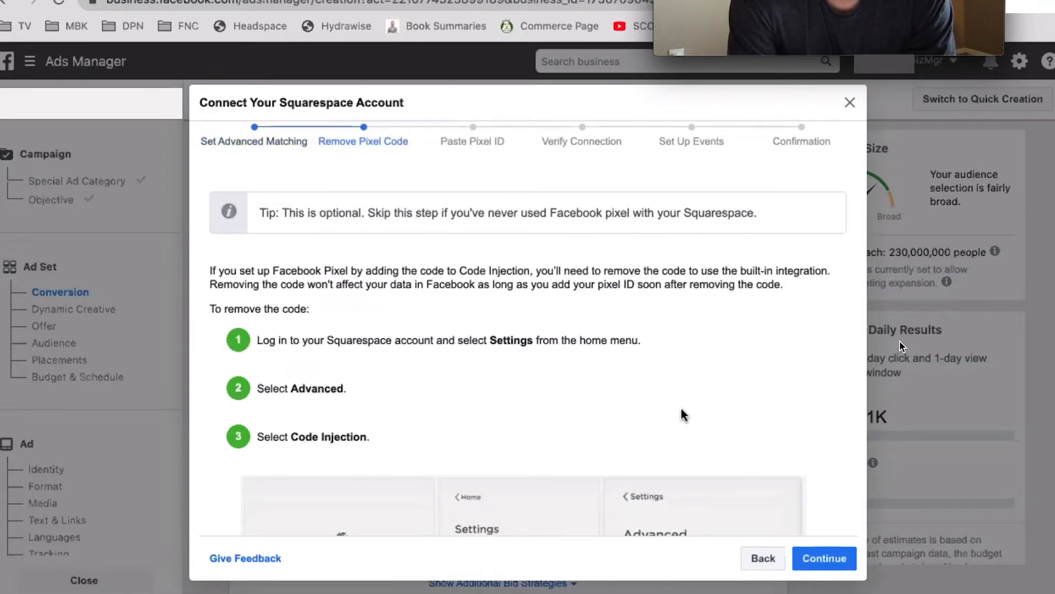
scroll(681, 415, down, 1)
scroll(681, 415, up, 2)
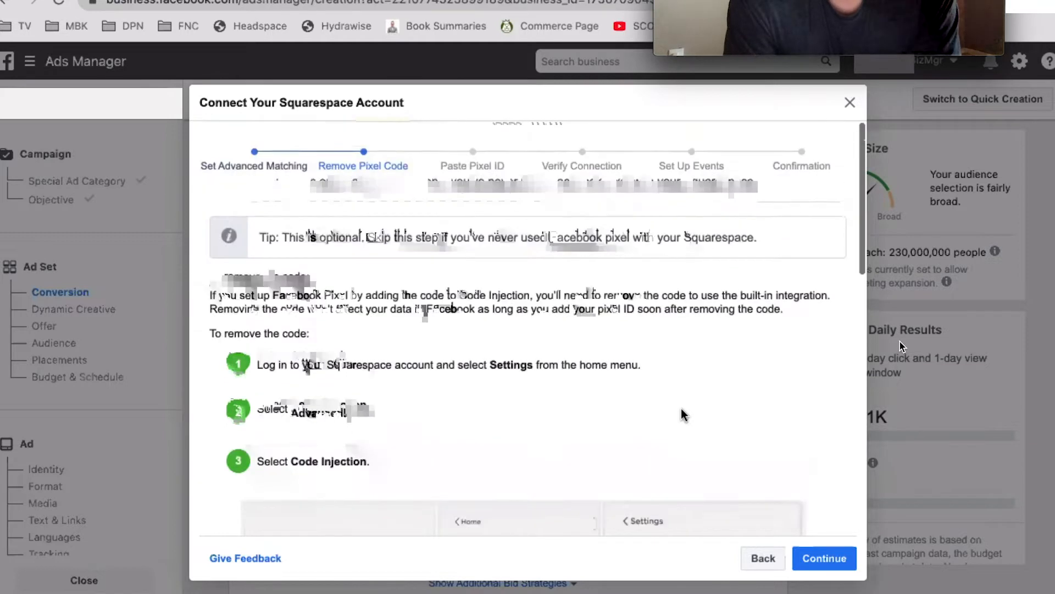
scroll(674, 378, down, 1)
scroll(674, 378, up, 1)
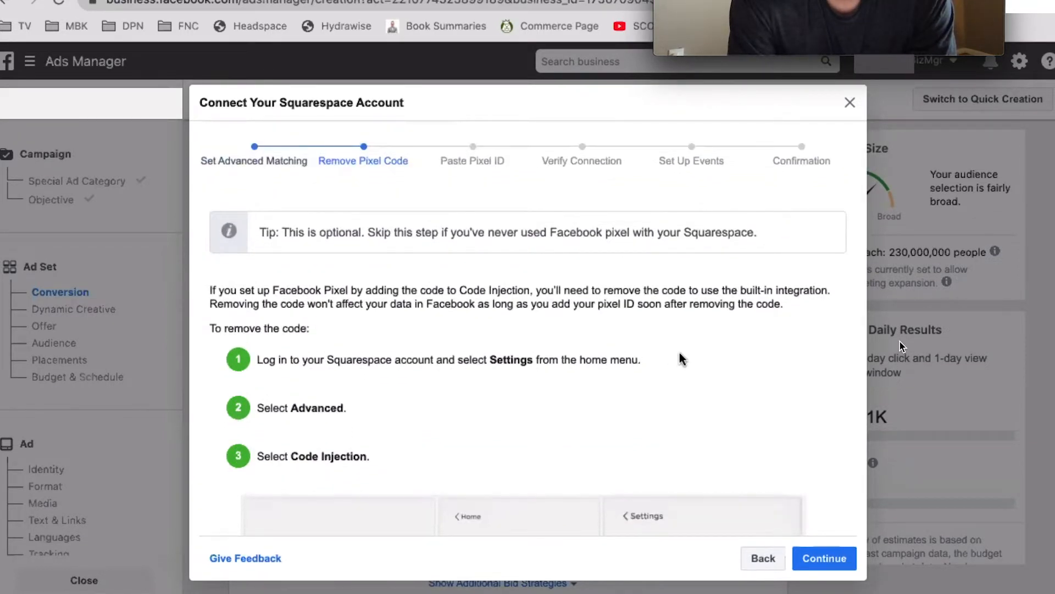
scroll(681, 359, down, 5)
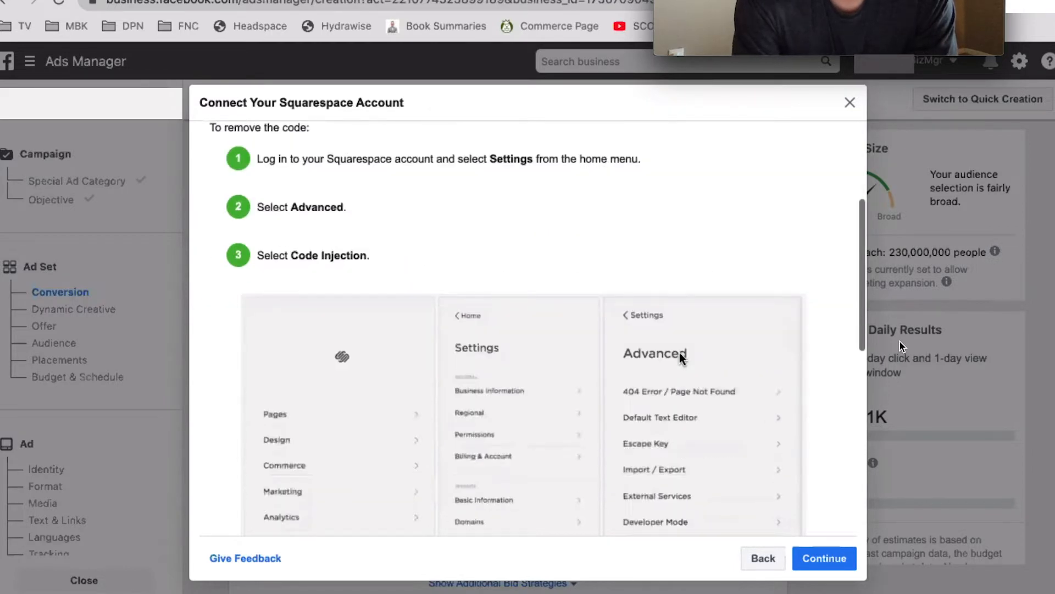
scroll(681, 359, down, 10)
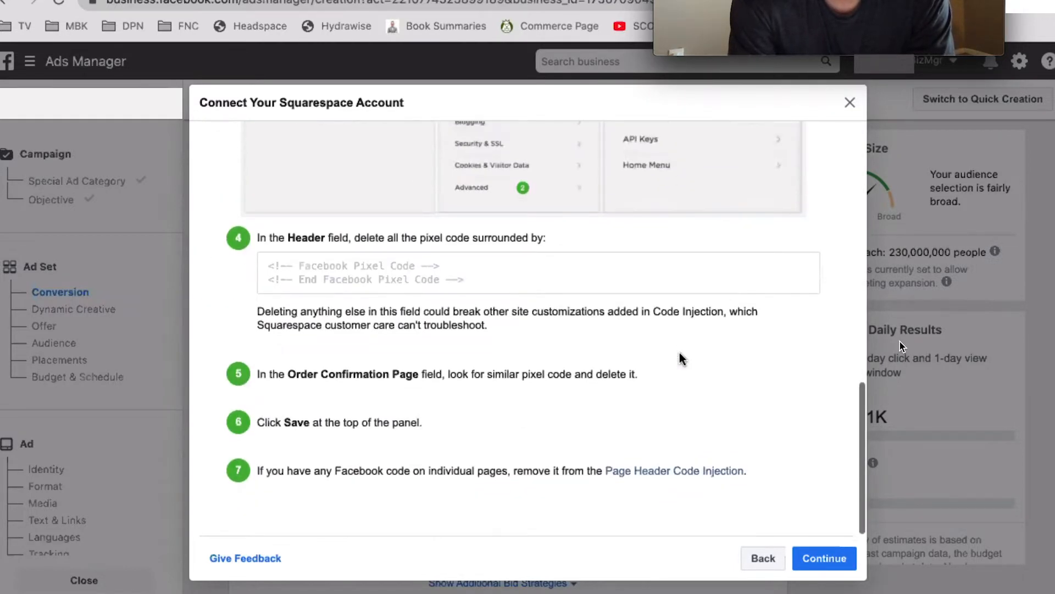
scroll(680, 358, up, 12)
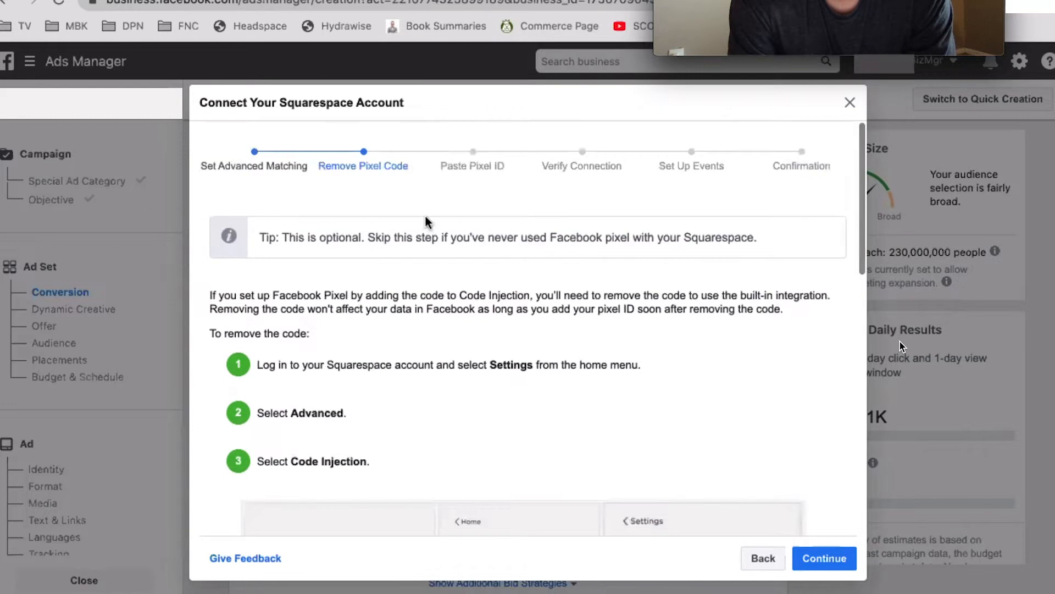
Continue past the pixel code removal instructions and copy the pixel ID from the Paste Pixel ID stage.
scroll(430, 313, down, 1)
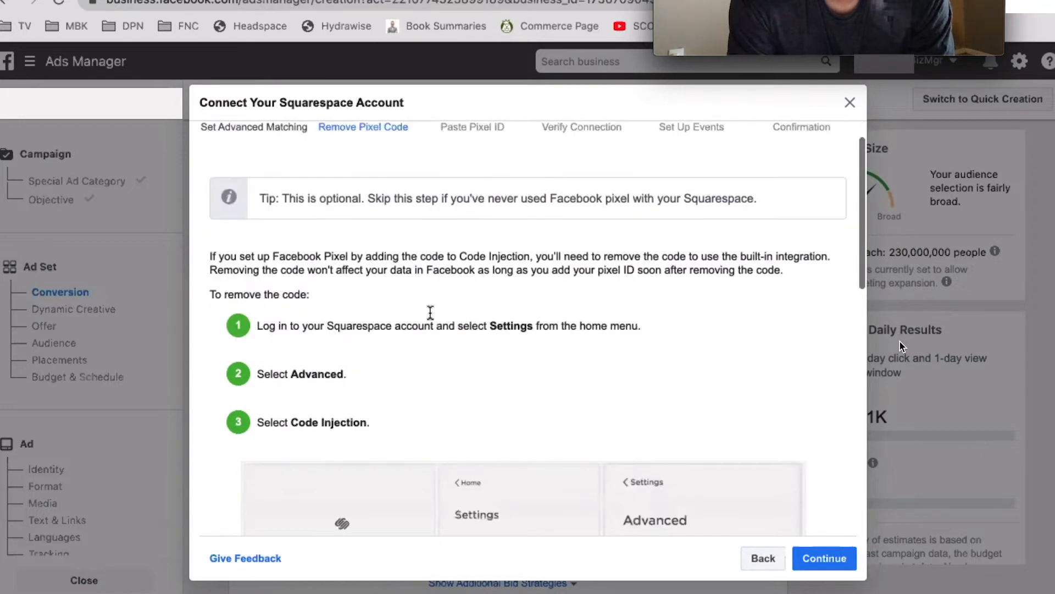
scroll(430, 312, down, 7)
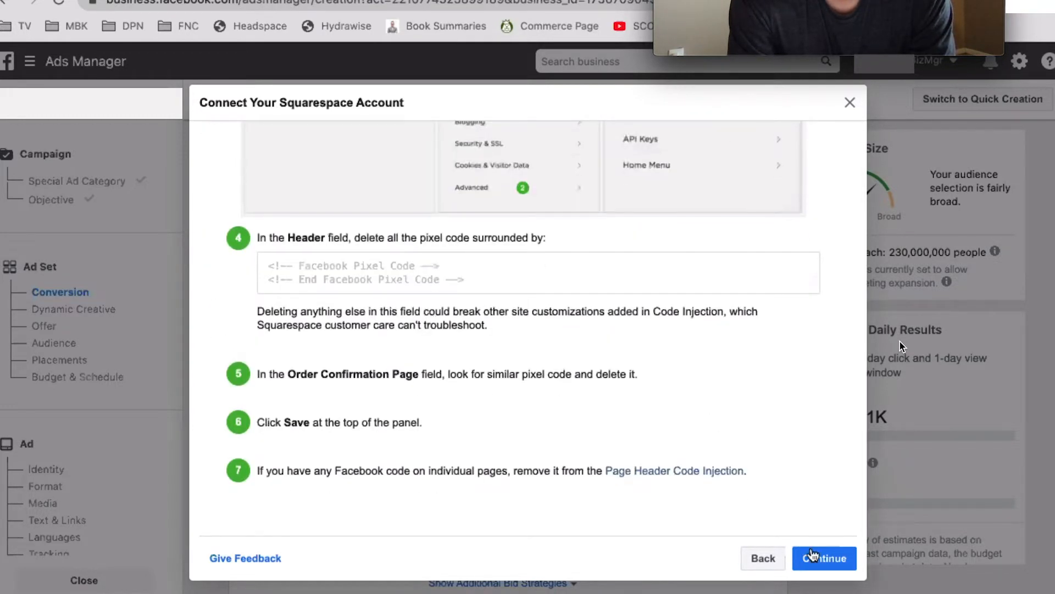
click(818, 560)
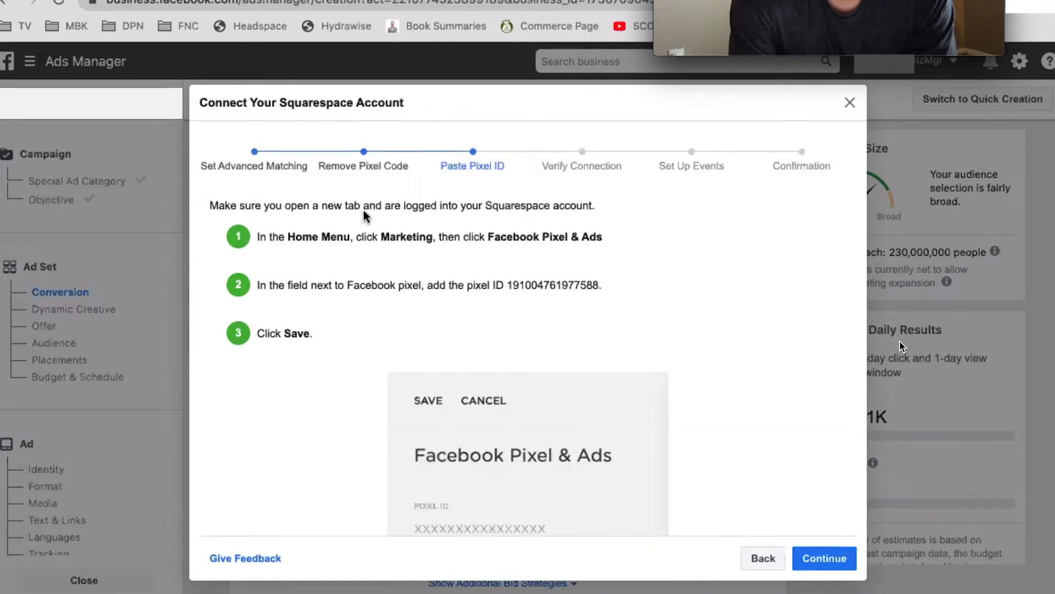
scroll(476, 369, down, 1)
scroll(477, 367, up, 1)
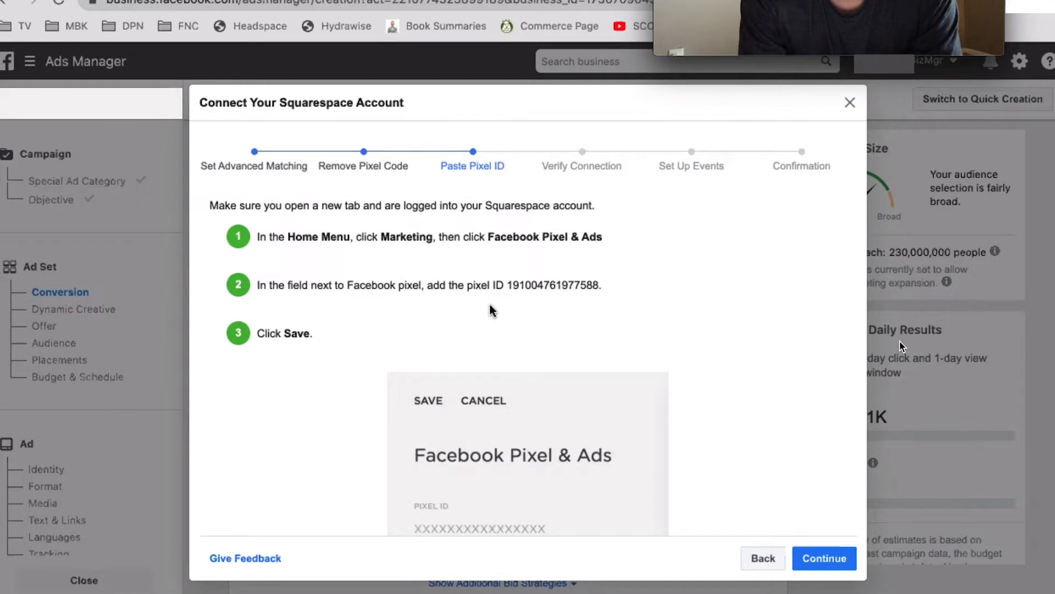
double_click(543, 283)
right_click(544, 283)
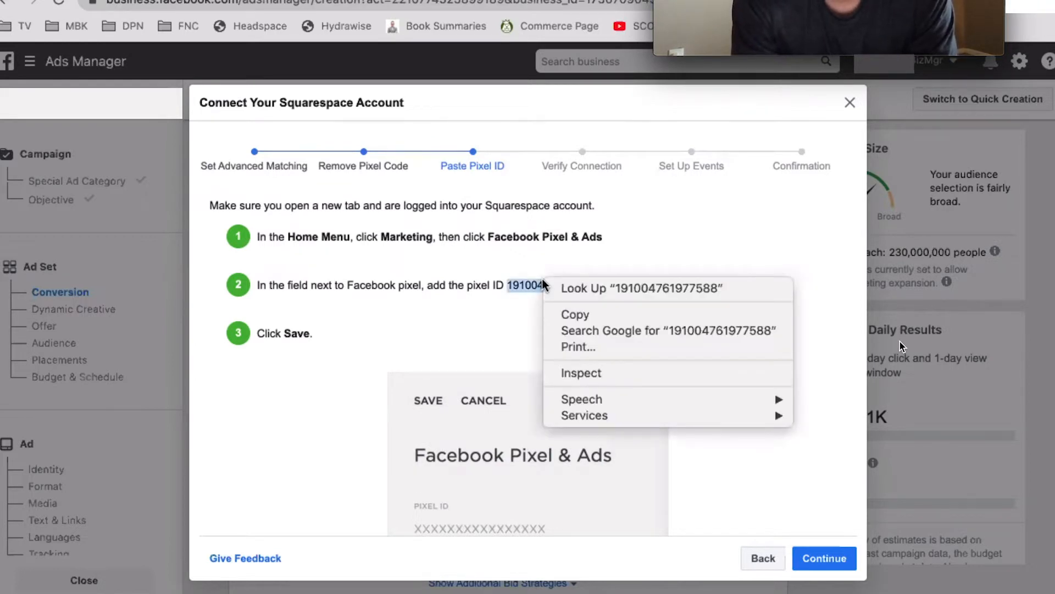
click(578, 312)
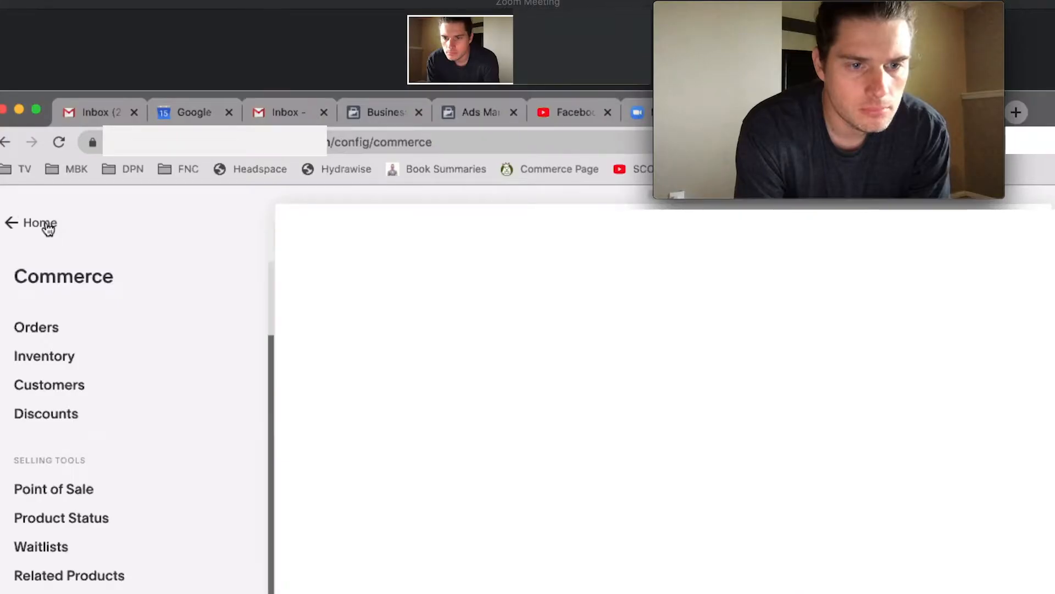
Switch to Squarespace and paste the copied pixel ID into the Facebook Pixel & Ads marketing settings.
click(45, 83)
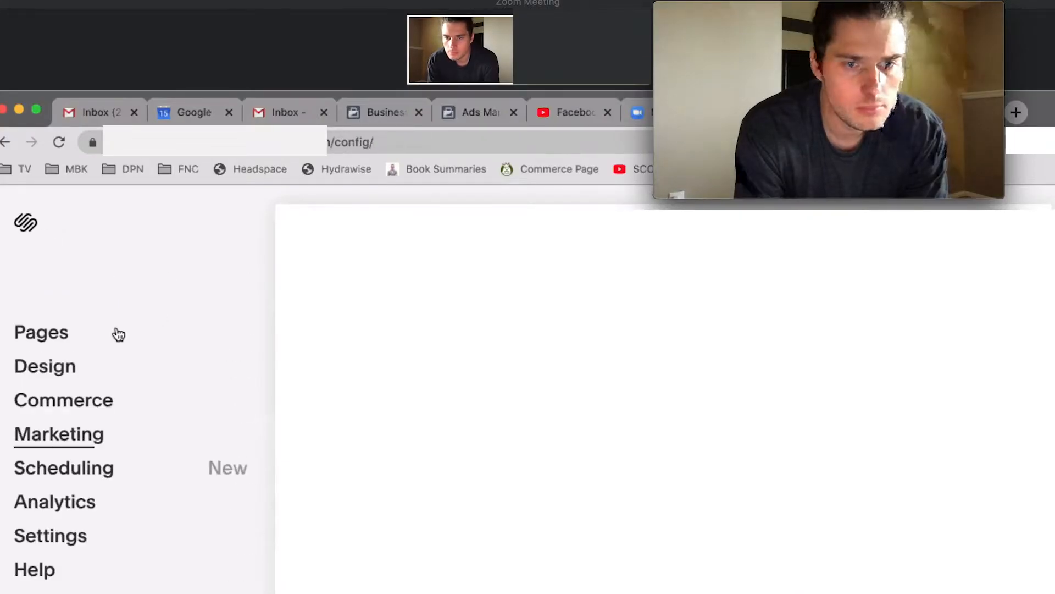
click(68, 443)
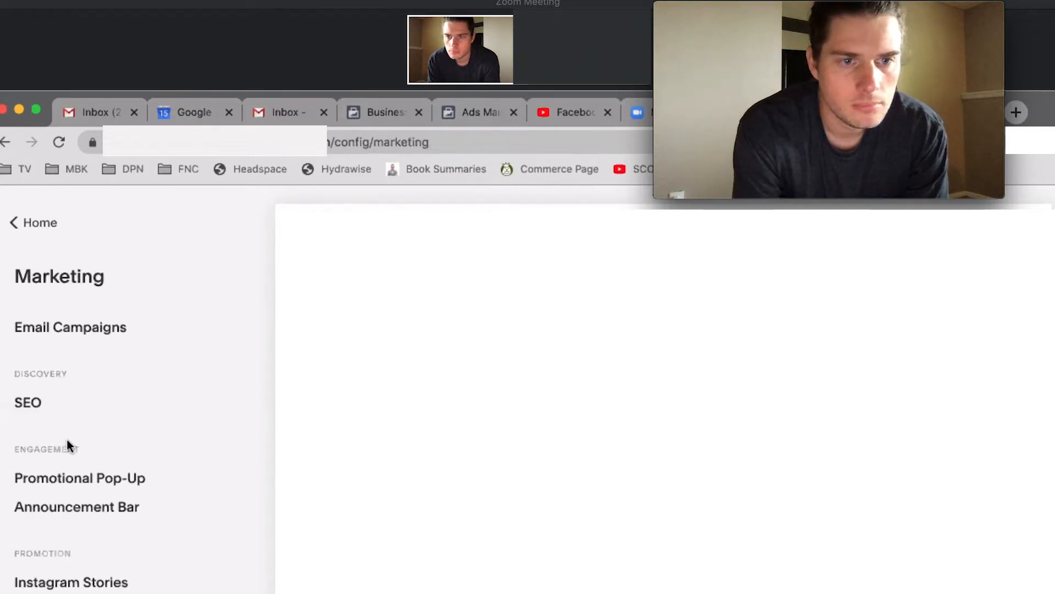
scroll(97, 377, down, 2)
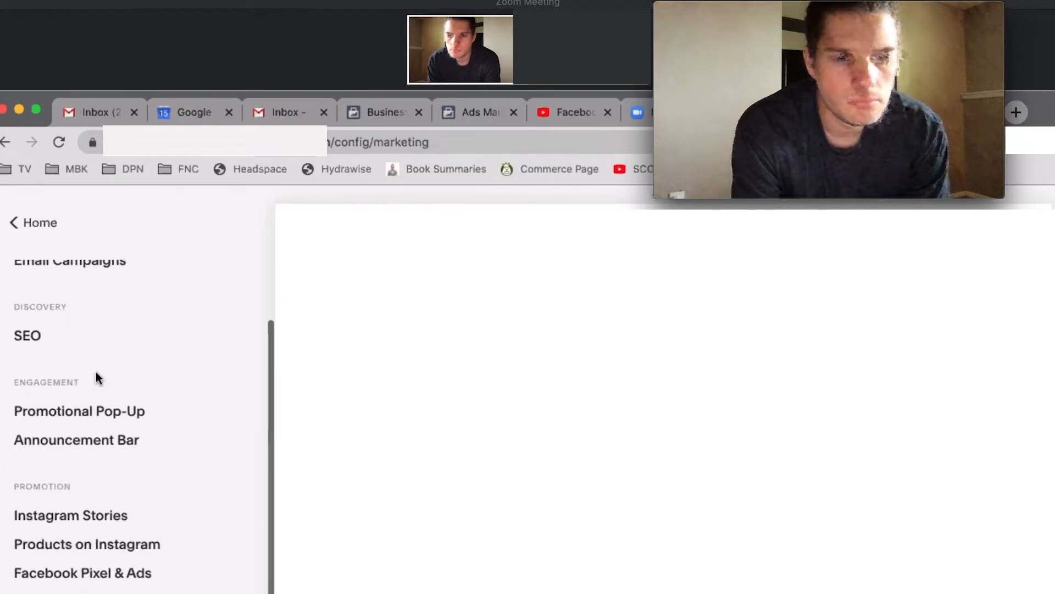
click(89, 572)
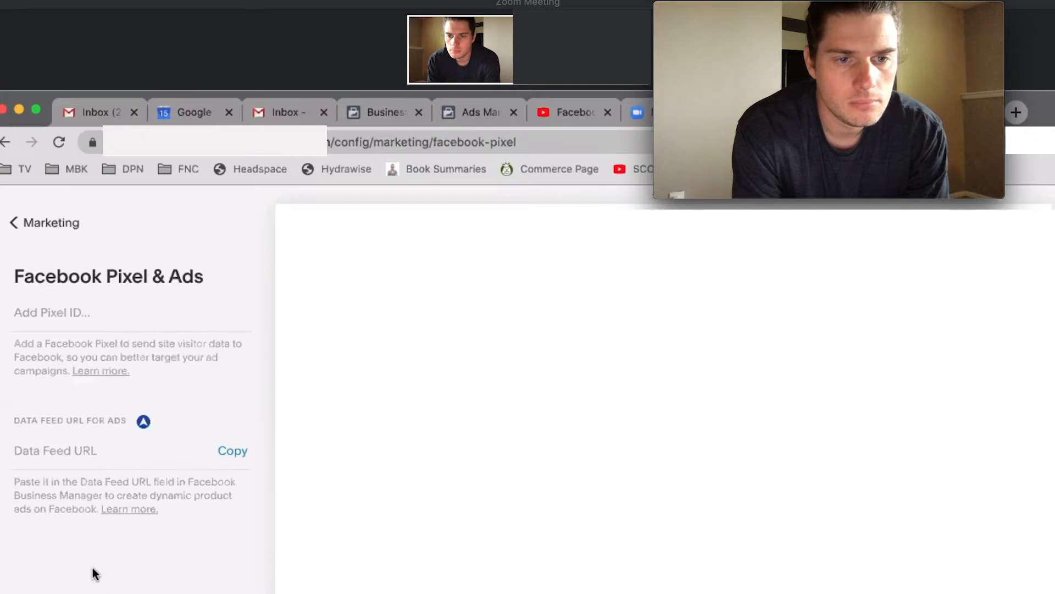
click(115, 318)
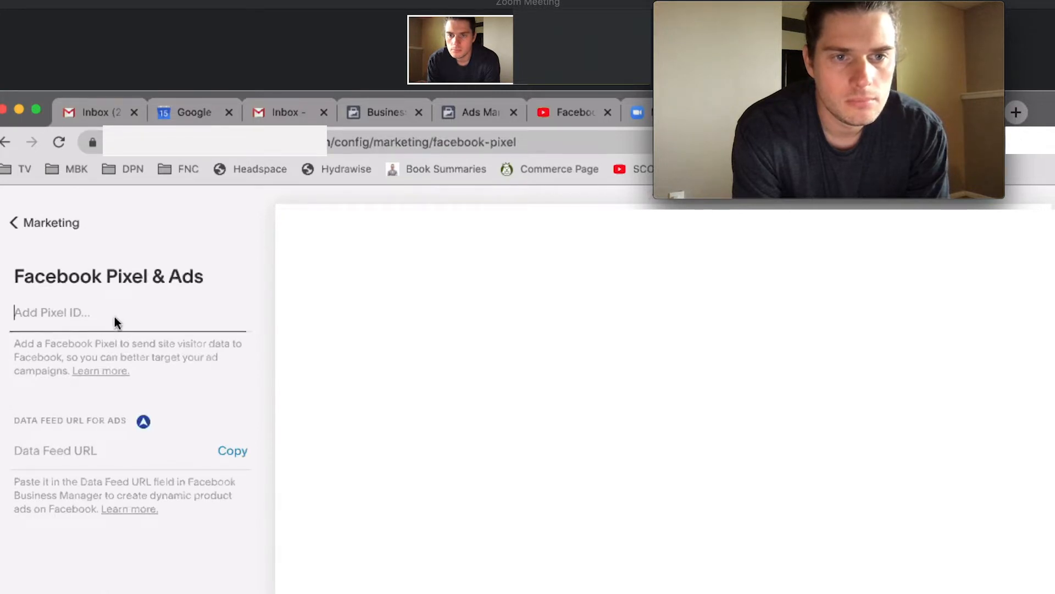
right_click(115, 316)
click(173, 427)
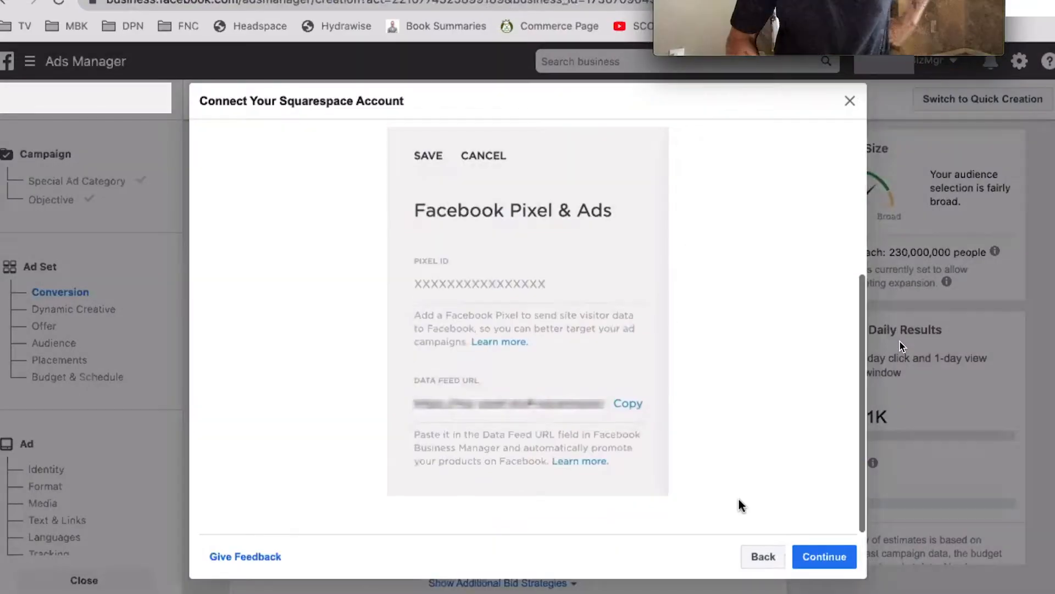
Back in Ads Manager, continue to Verify Connection, enter the website's address and send test traffic to it.
click(833, 555)
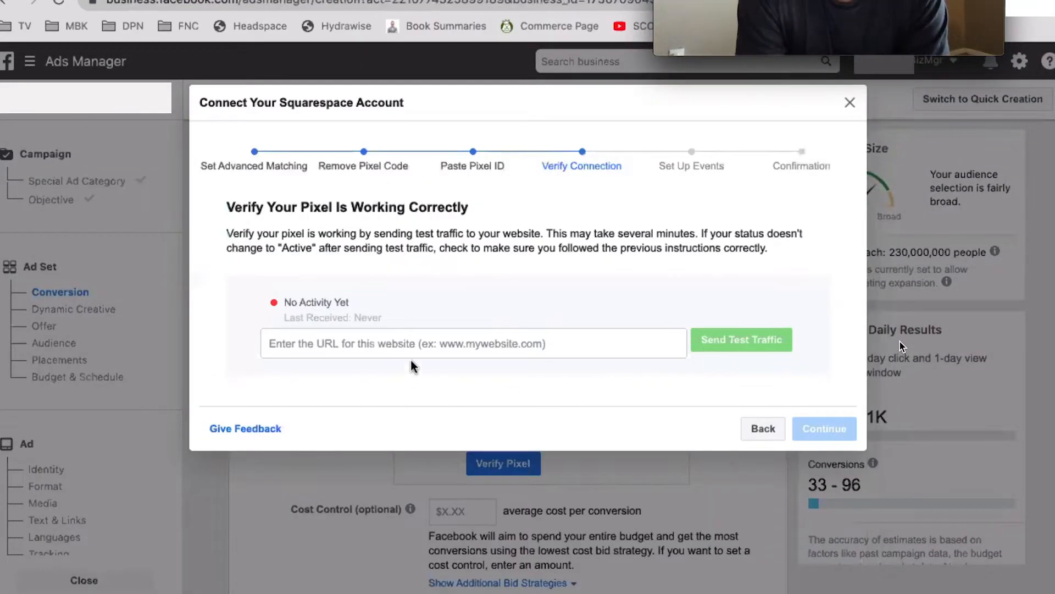
click(419, 344)
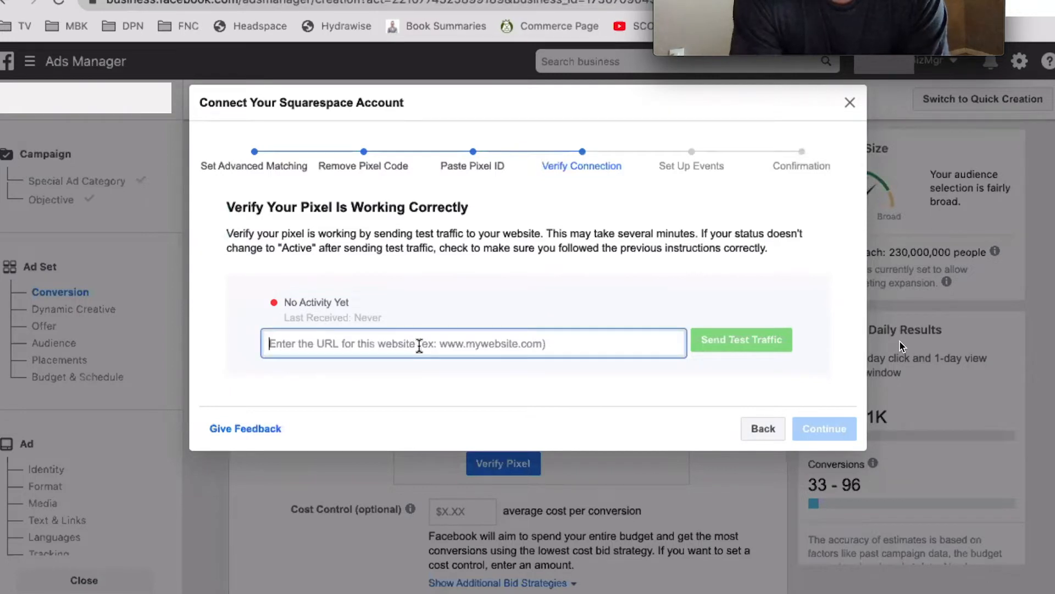
text(mos)
key(BackSpace)
key(BackSpace)
key(BackSpace)
text(mos....com)
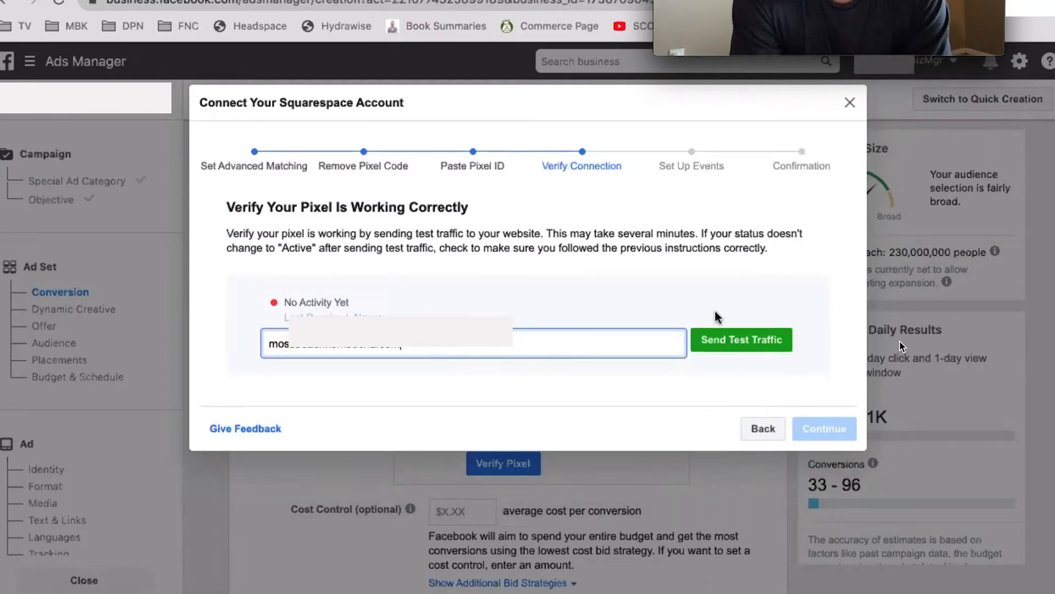
click(727, 342)
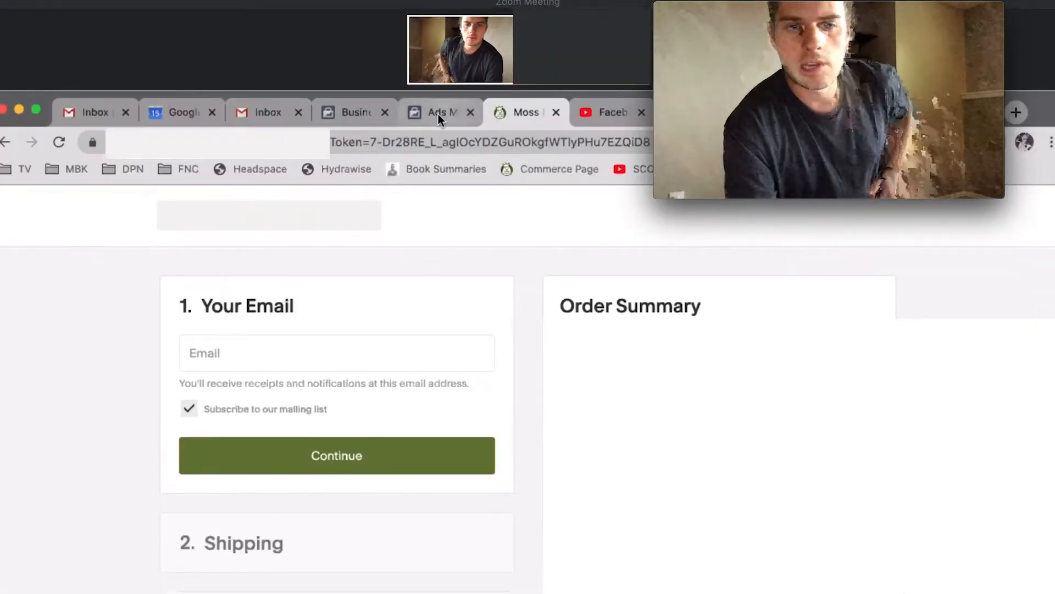
Return to Ads Manager and continue from the connection verification to the event setup stage.
click(438, 114)
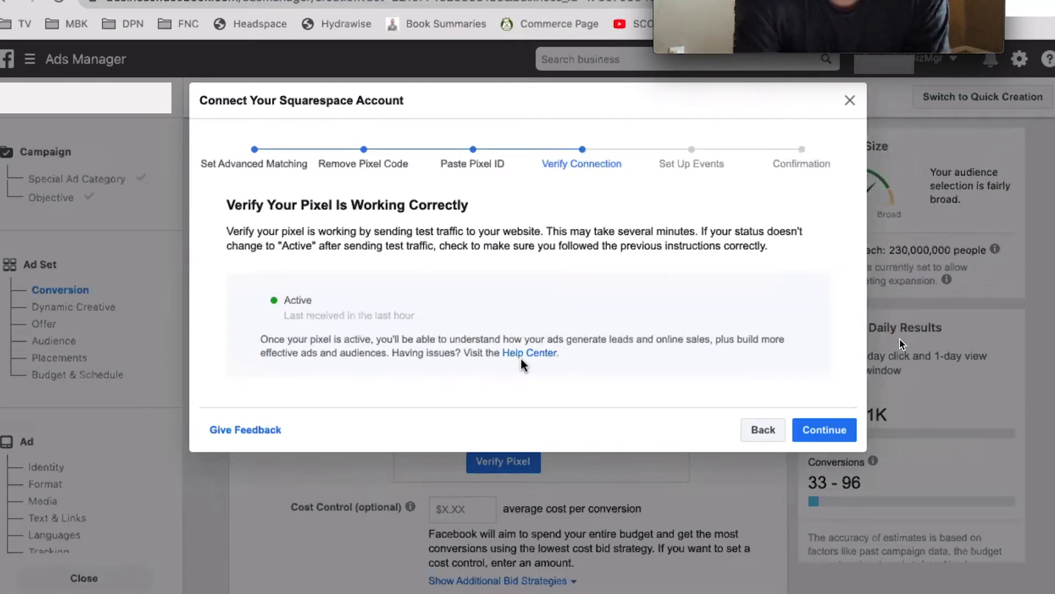
click(833, 428)
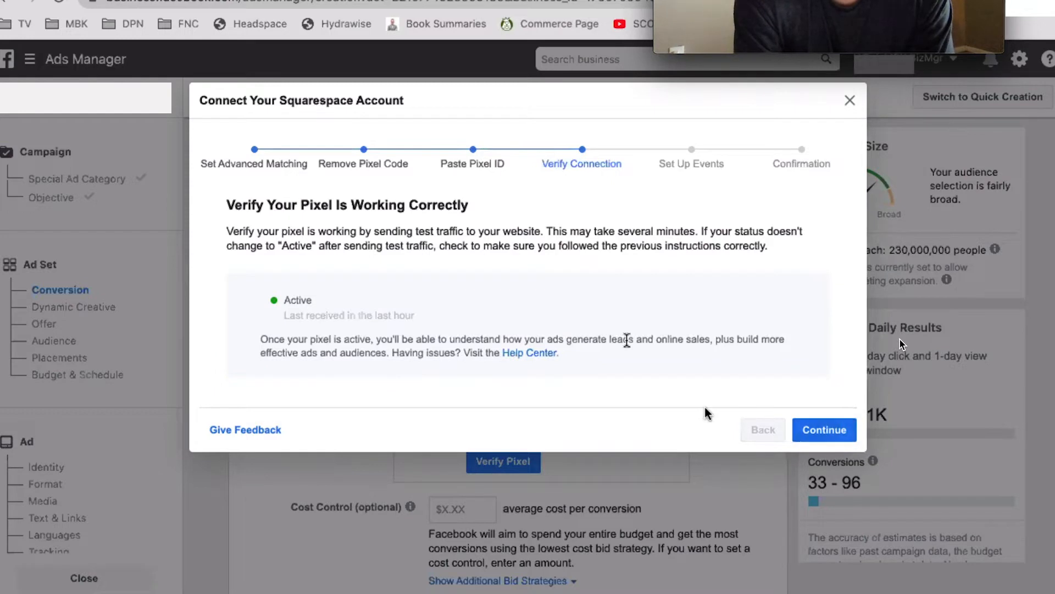
click(823, 428)
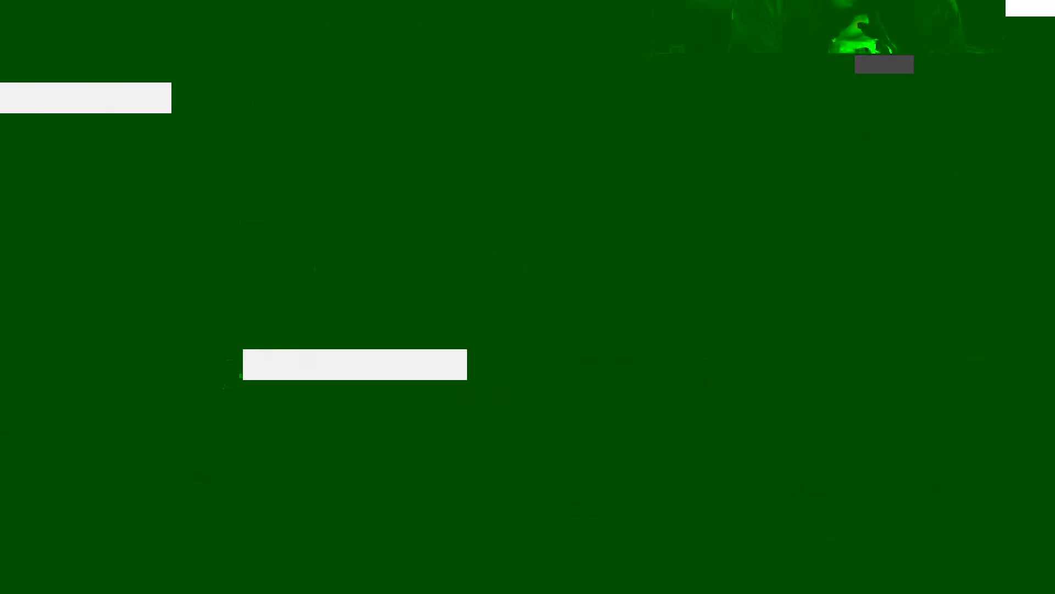
click(454, 374)
text(m)
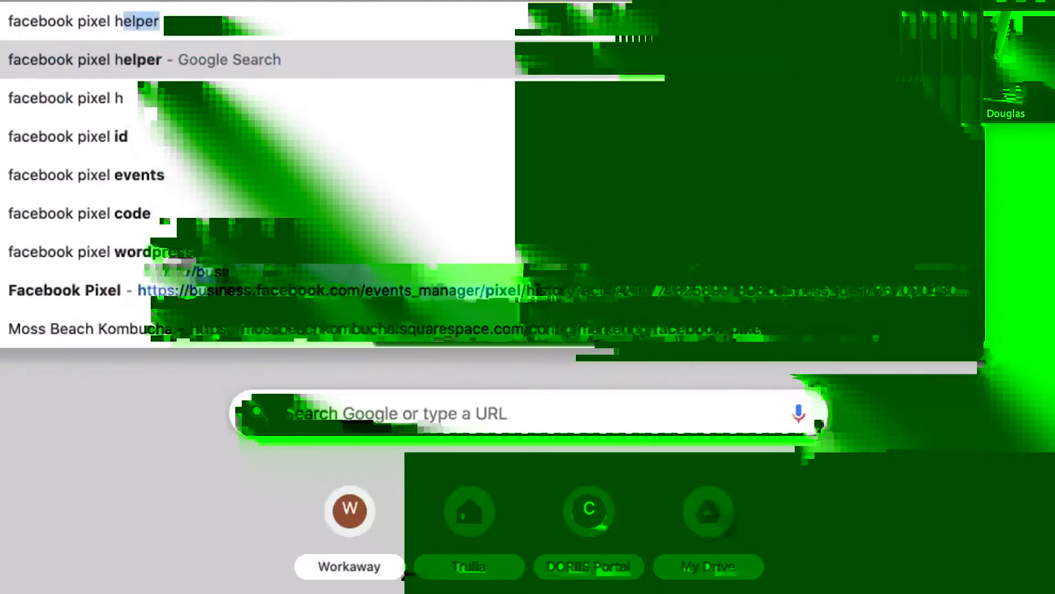
Search Google for "facebook pixel helper chrome" and open the Facebook Pixel Helper page in the Chrome Web Store.
text(elper)
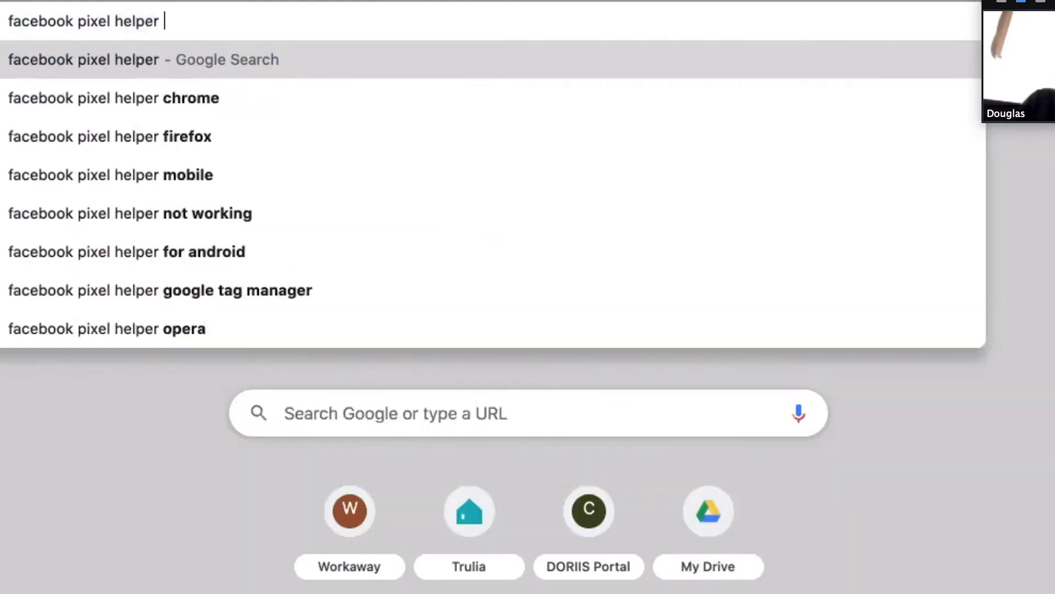
key(Down)
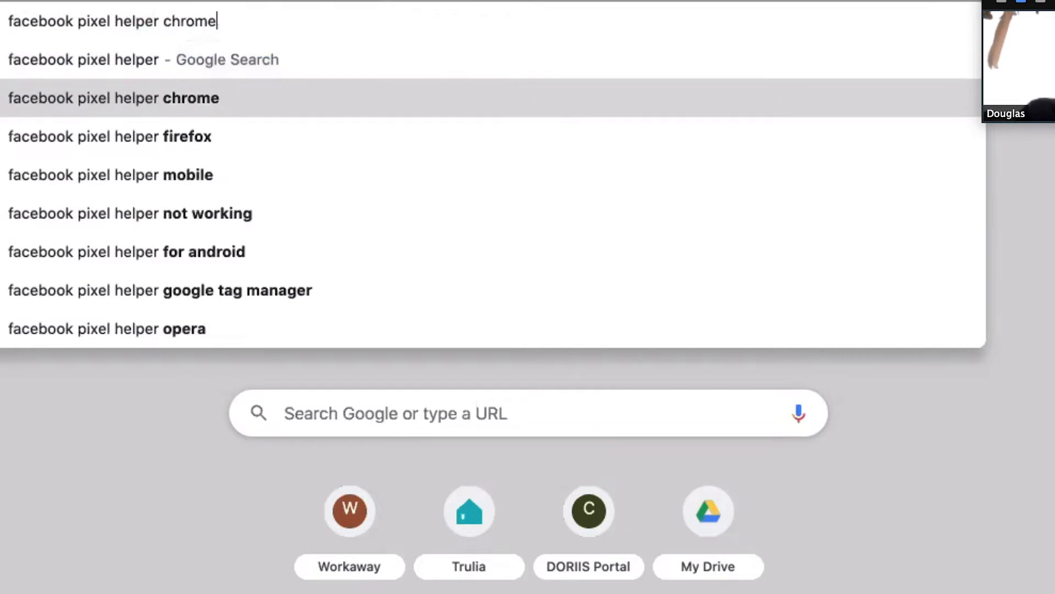
key(Return)
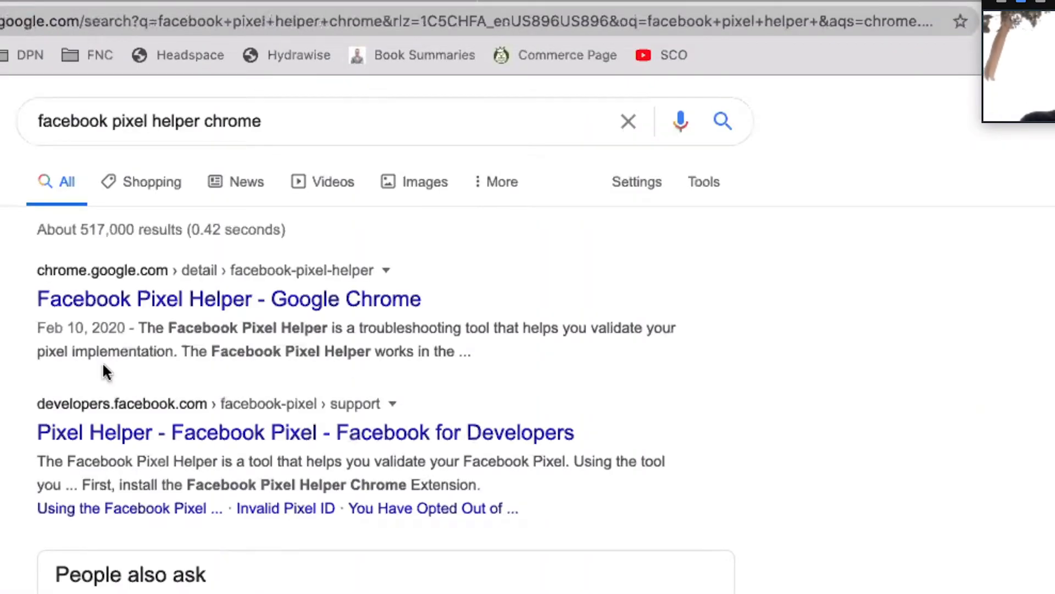
click(190, 309)
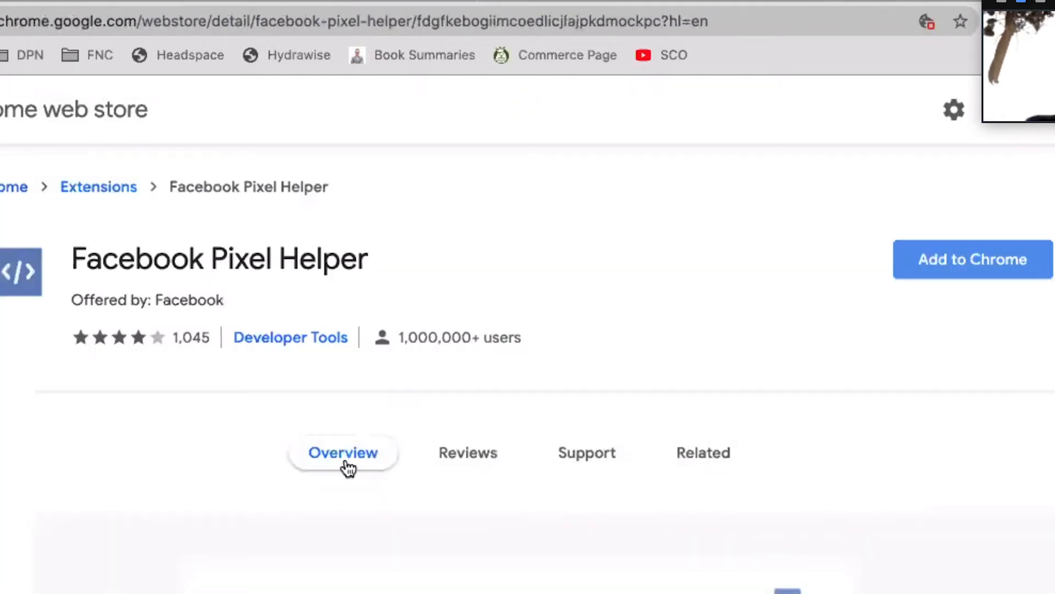
Review the Facebook Pixel Helper preview and overview, and add the extension to Chrome.
scroll(560, 430, down, 6)
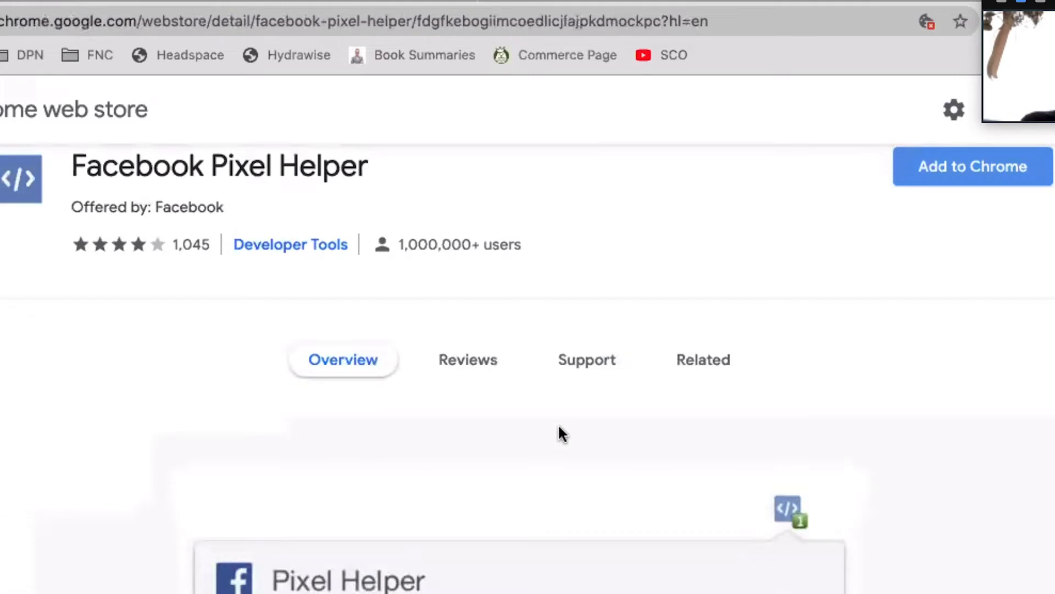
scroll(559, 427, down, 6)
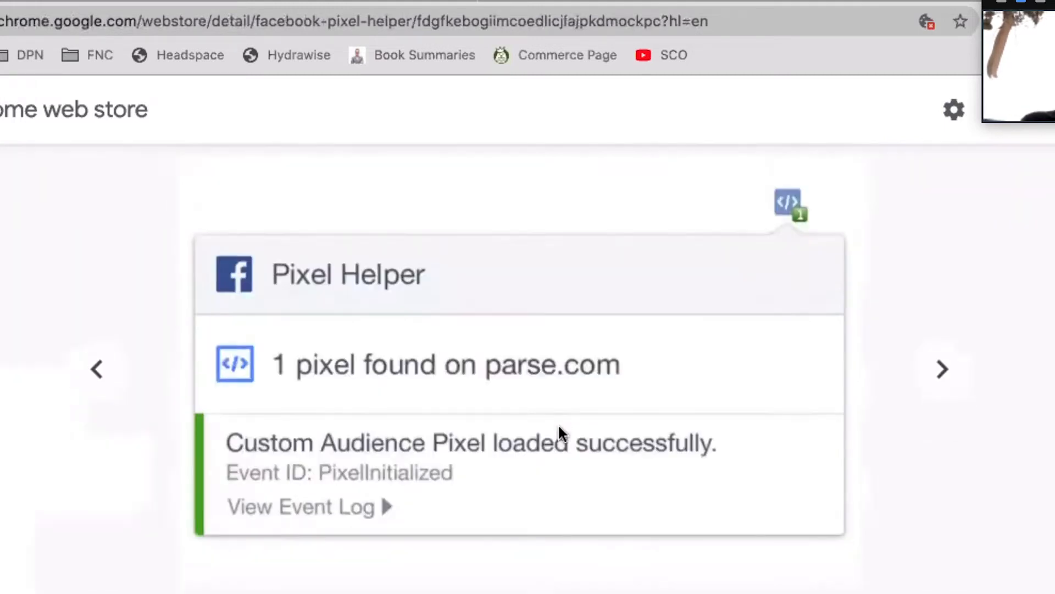
scroll(558, 427, down, 6)
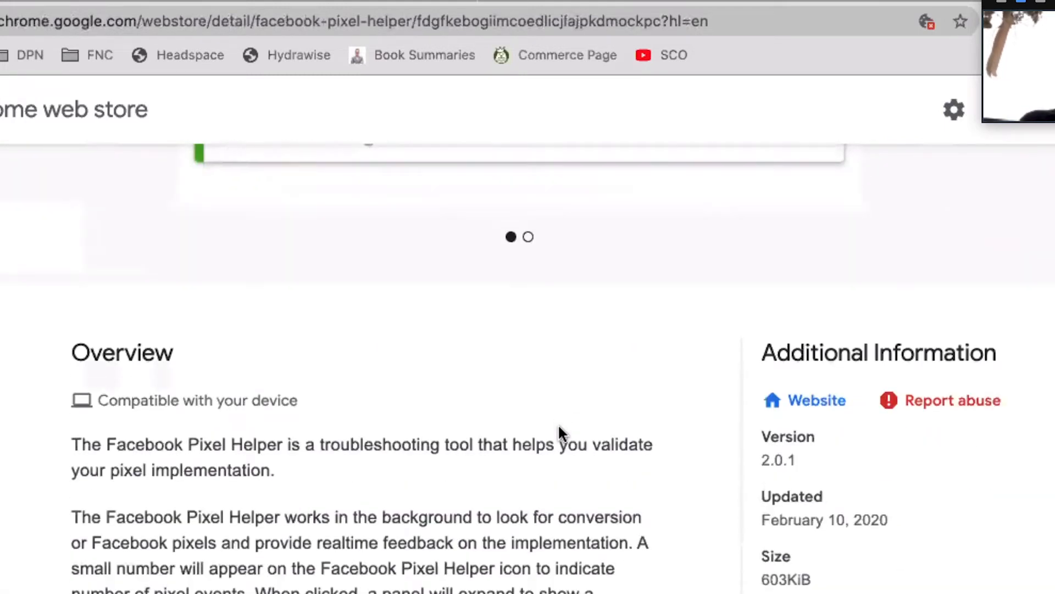
scroll(559, 427, up, 18)
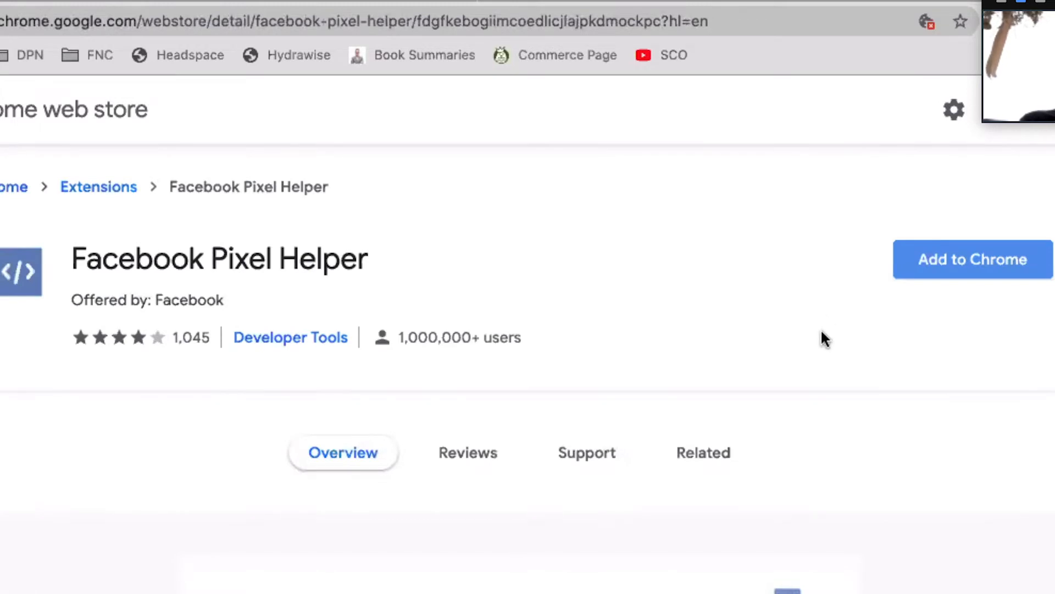
scroll(820, 331, down, 3)
scroll(820, 331, up, 1)
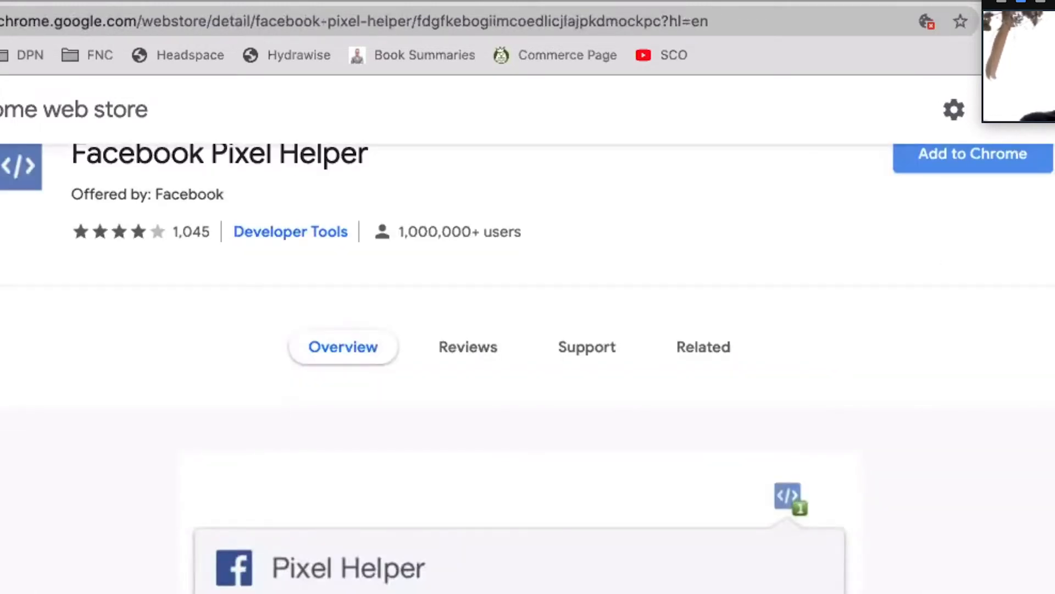
click(984, 157)
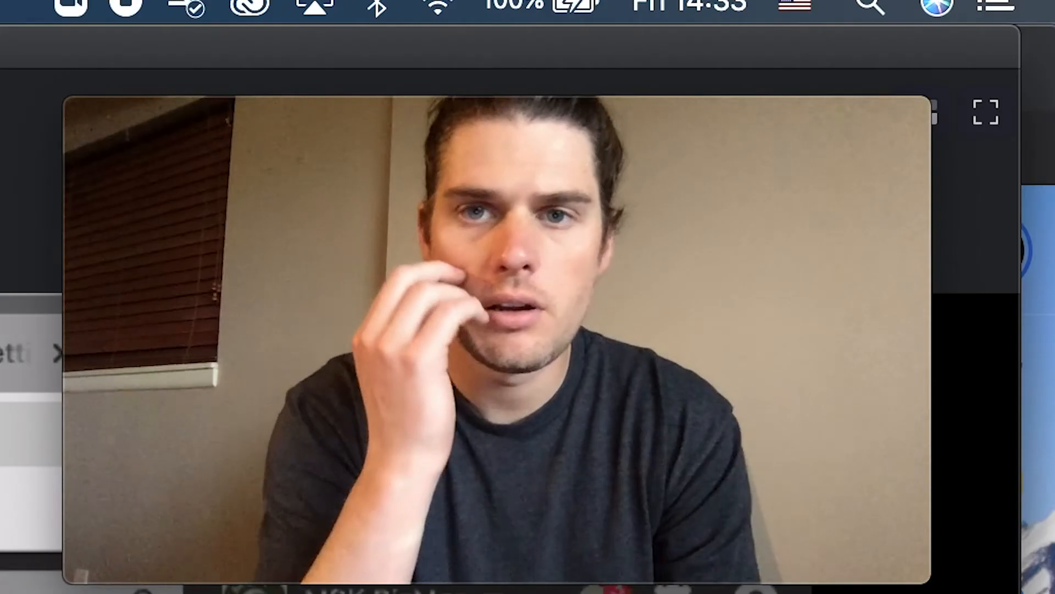
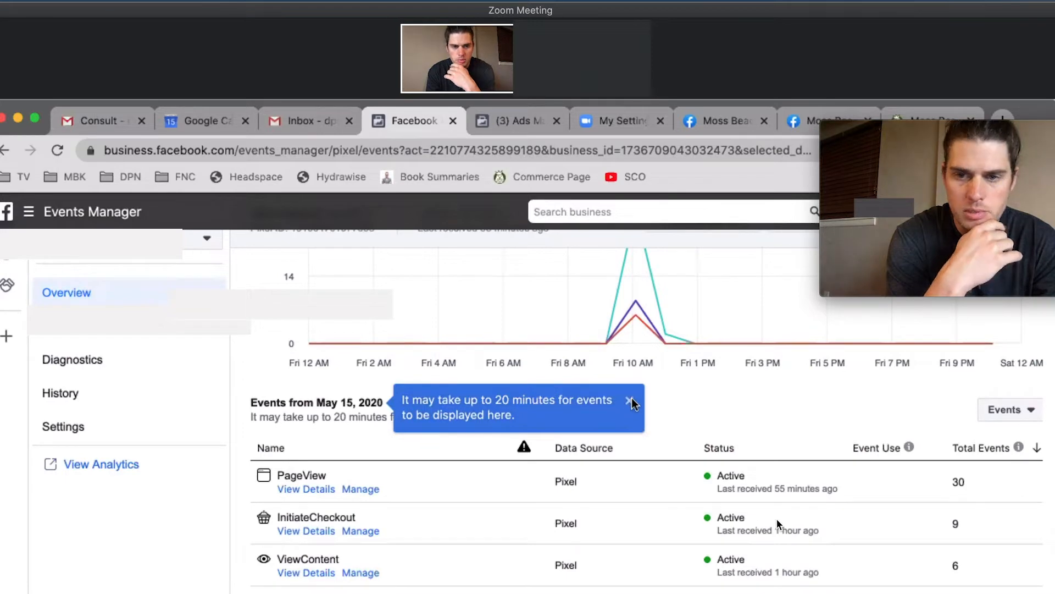
Dismiss the event delay tip in Events Manager and choose Purchase as the ad set's conversion event in Ads Manager.
click(629, 400)
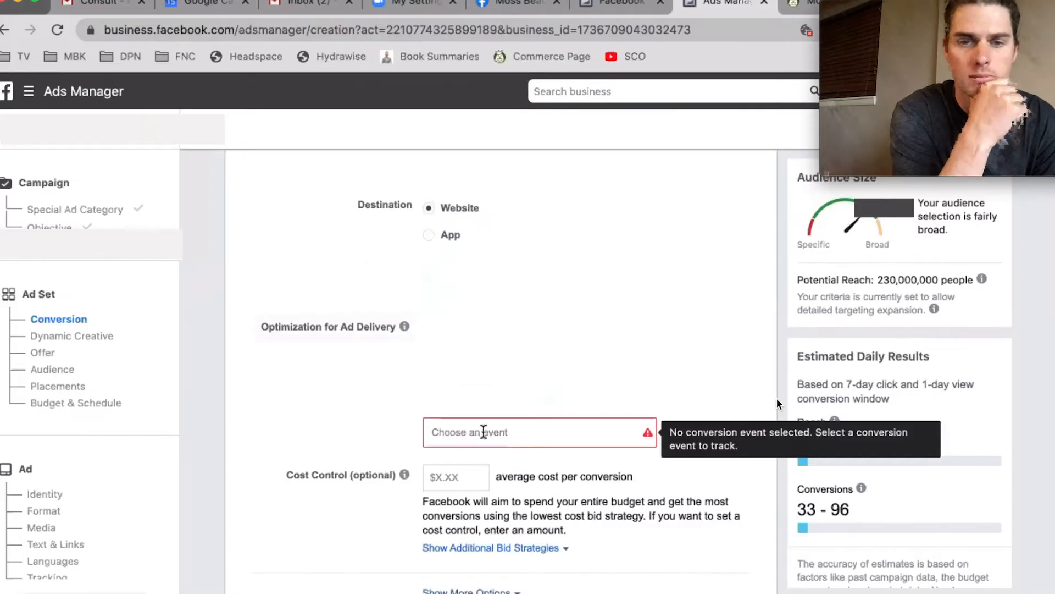
click(642, 419)
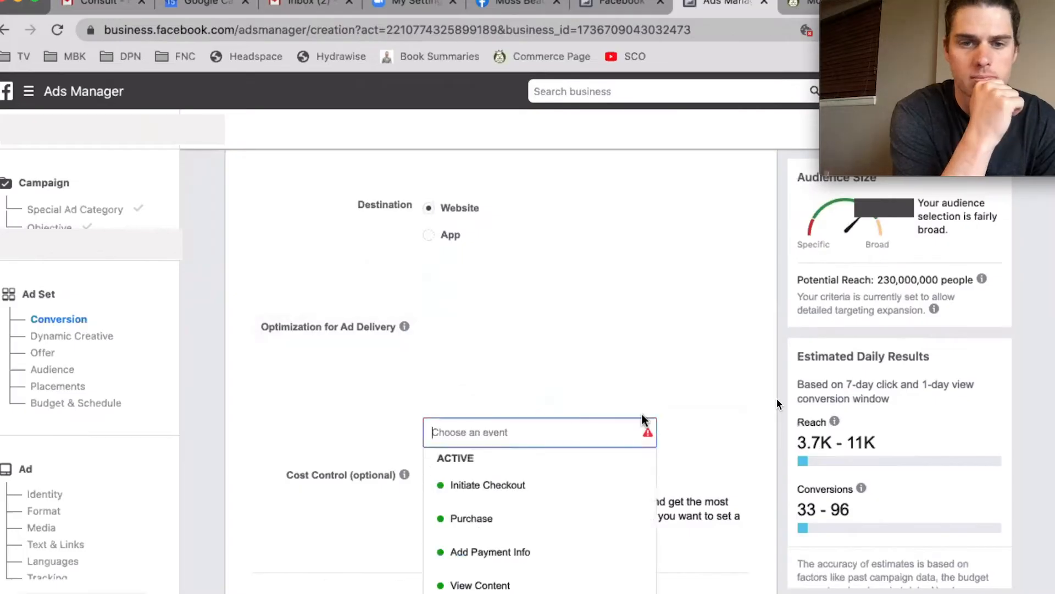
click(509, 518)
scroll(552, 391, down, 1)
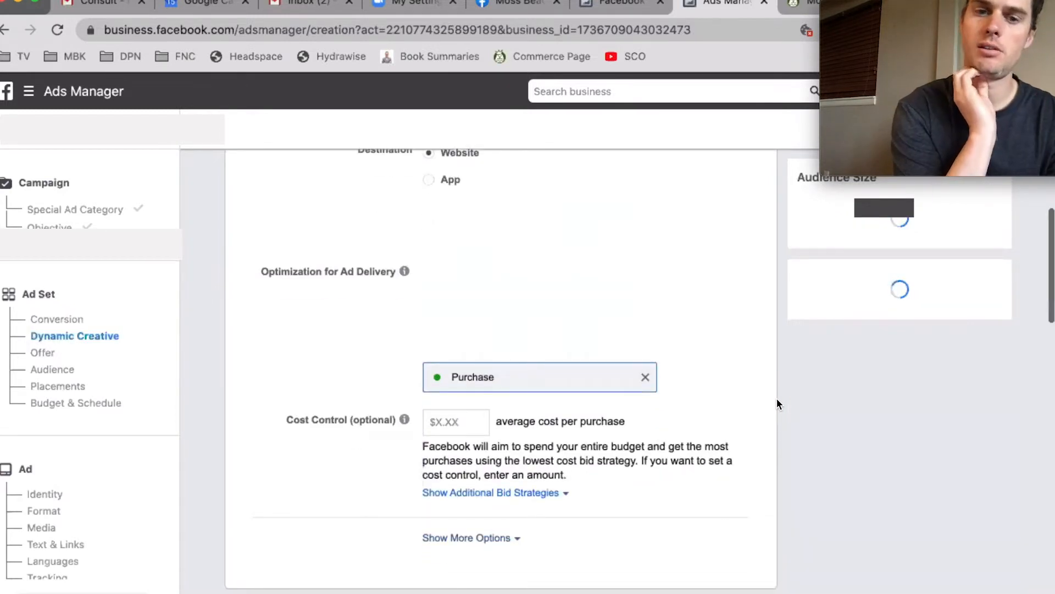
scroll(777, 405, up, 1)
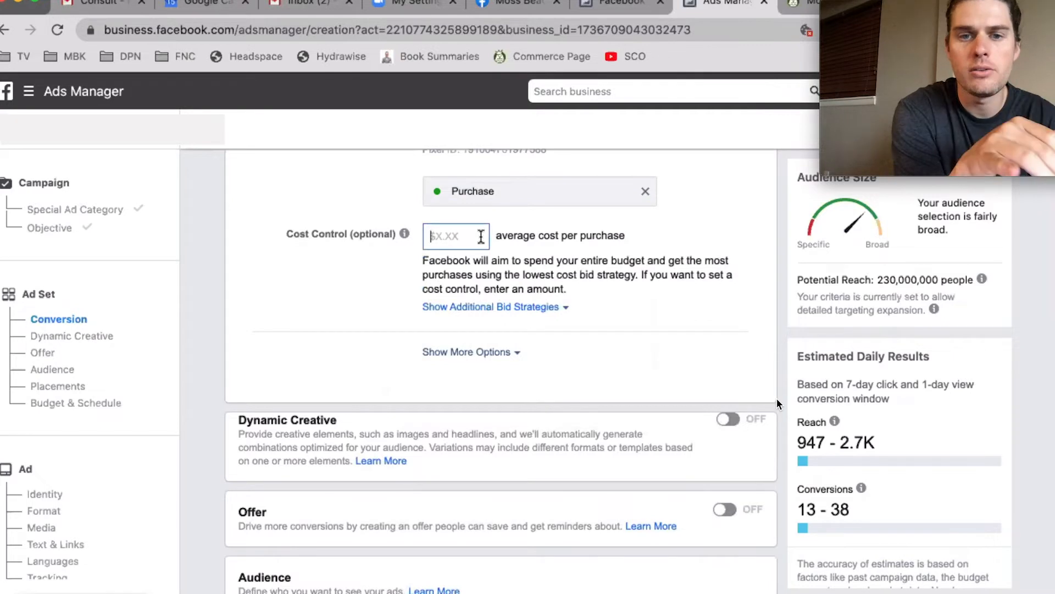
Leave the cost control blank, show the additional conversion options, and choose 7 days click or 1 day view as the conversion window.
click(582, 267)
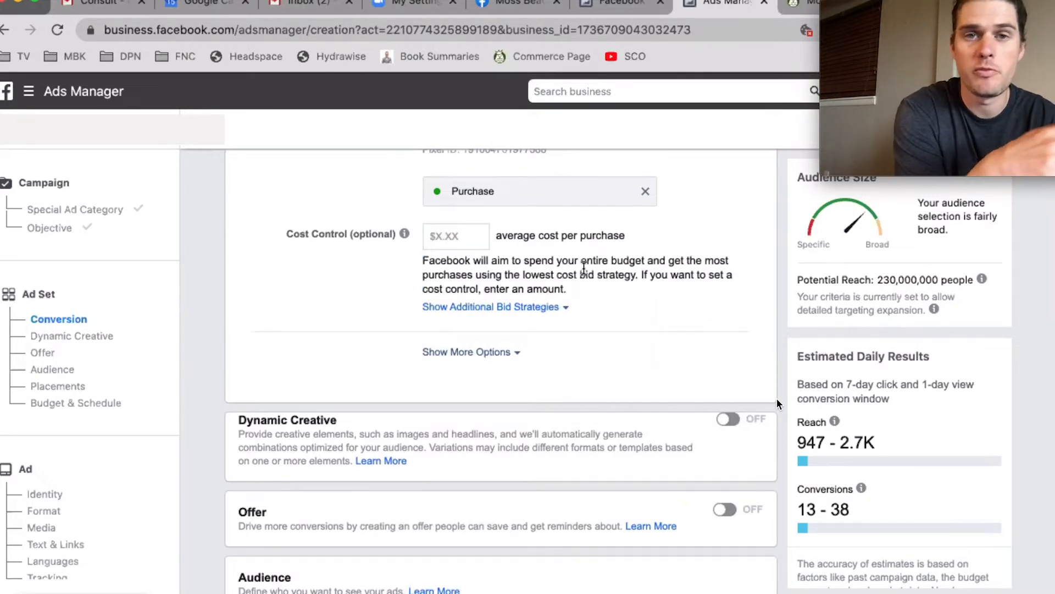
scroll(573, 314, down, 1)
scroll(572, 318, down, 2)
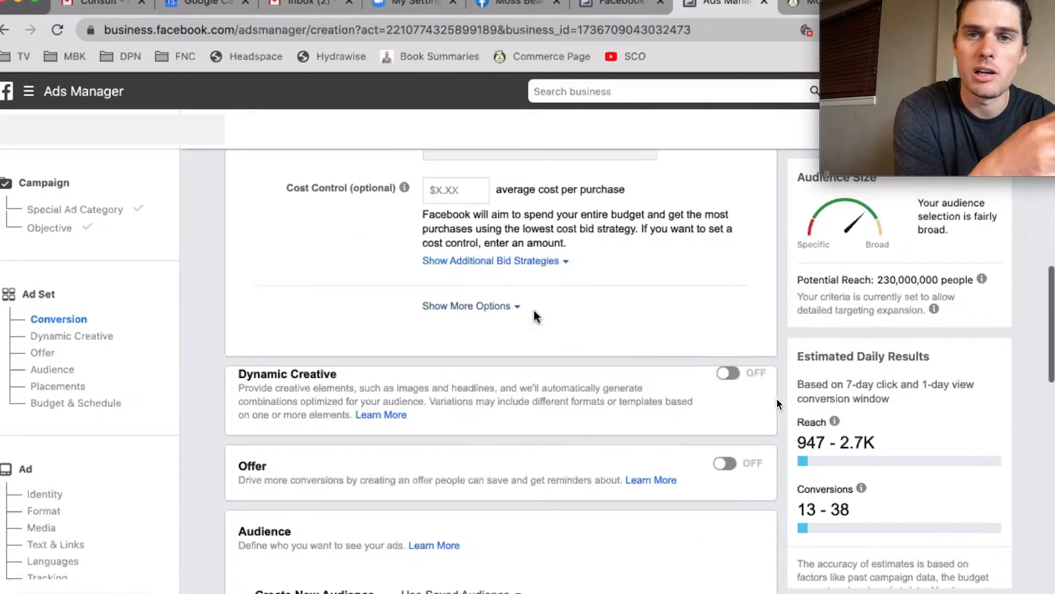
click(488, 302)
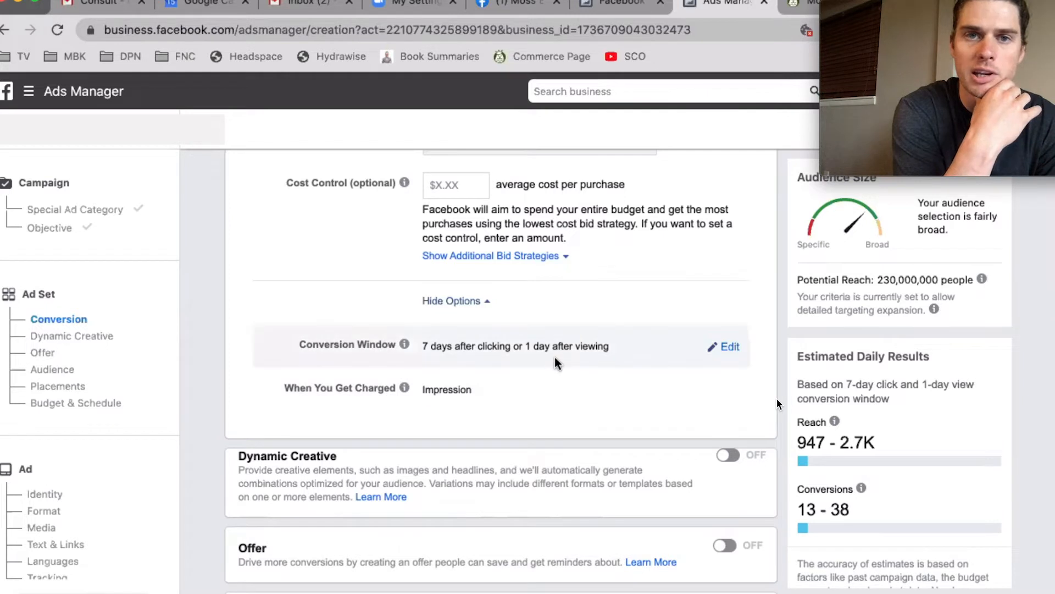
mouse_move(429, 339)
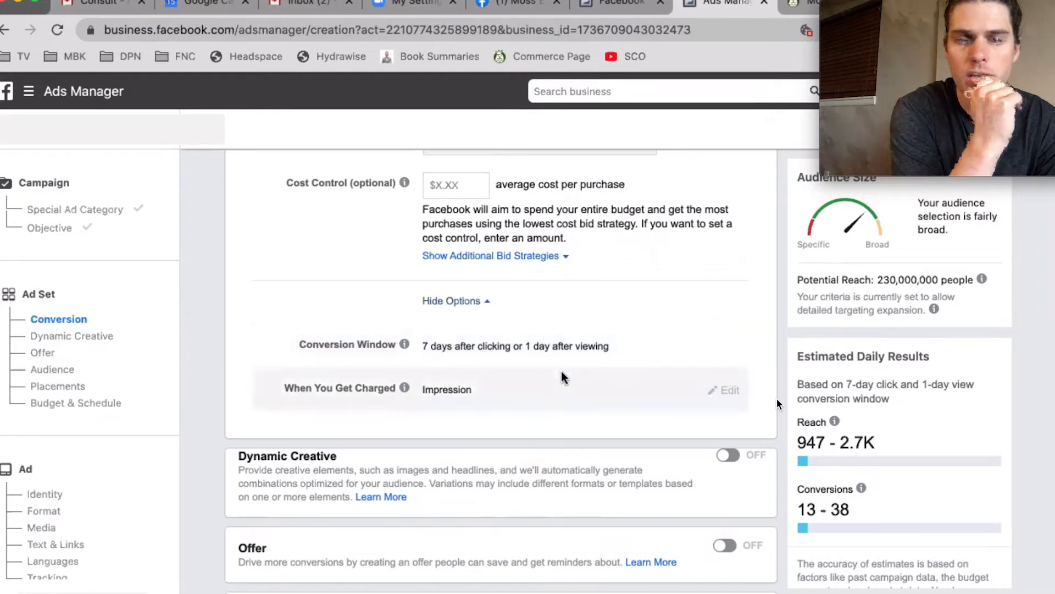
click(732, 349)
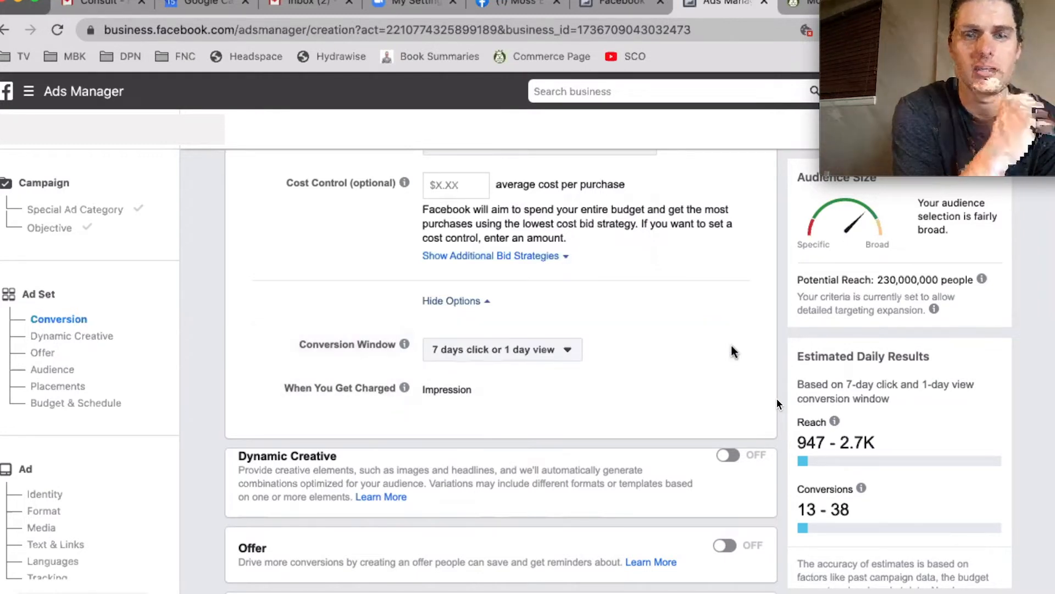
click(552, 358)
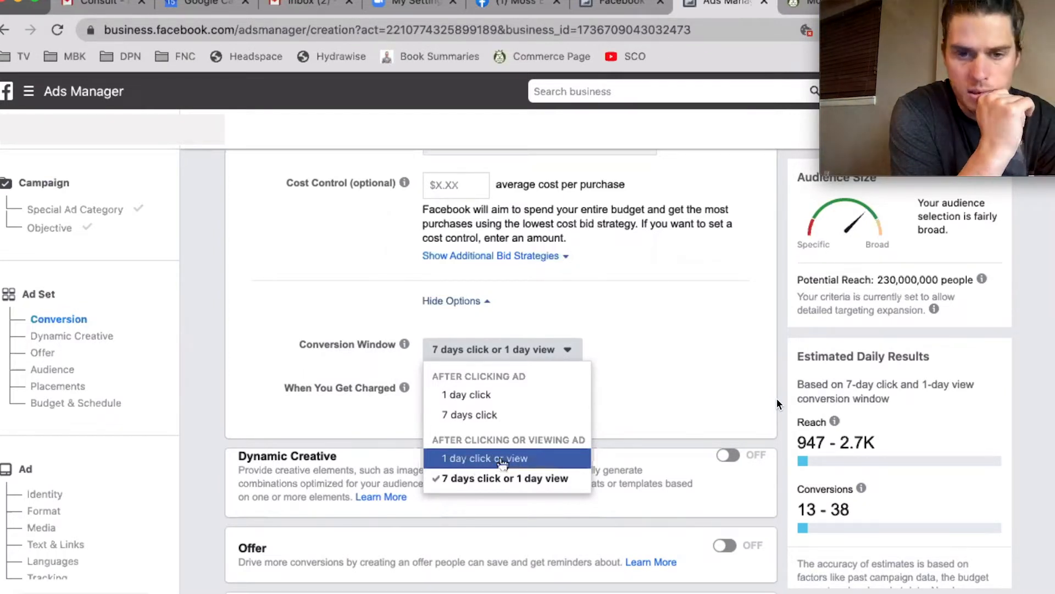
click(547, 472)
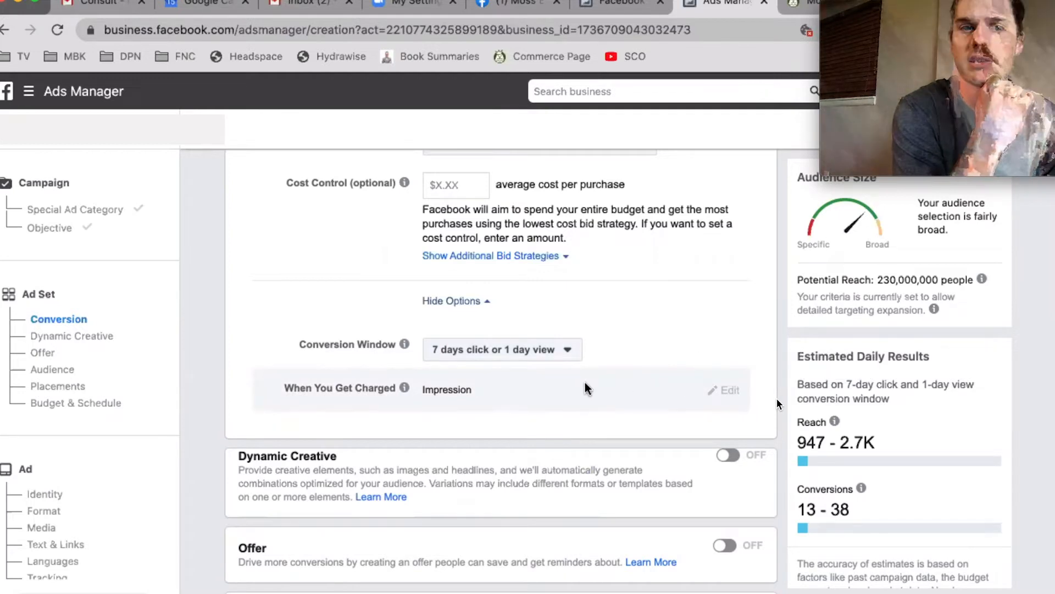
Examine when the ad is charged and review the ad set's Audience, Placements, and Budget & Schedule sections.
scroll(585, 388, down, 1)
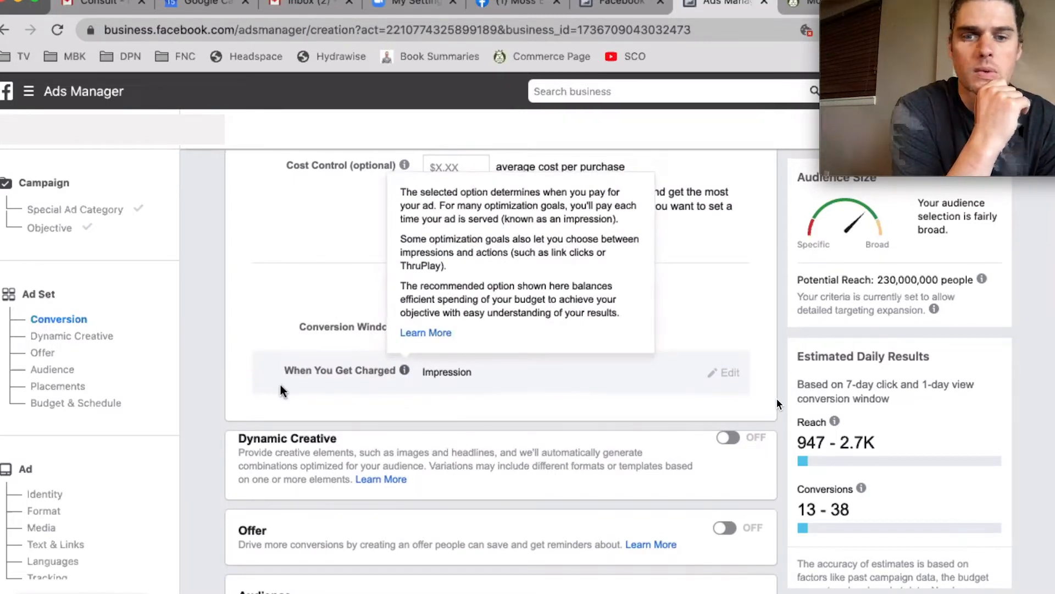
scroll(273, 385, down, 3)
scroll(273, 385, down, 2)
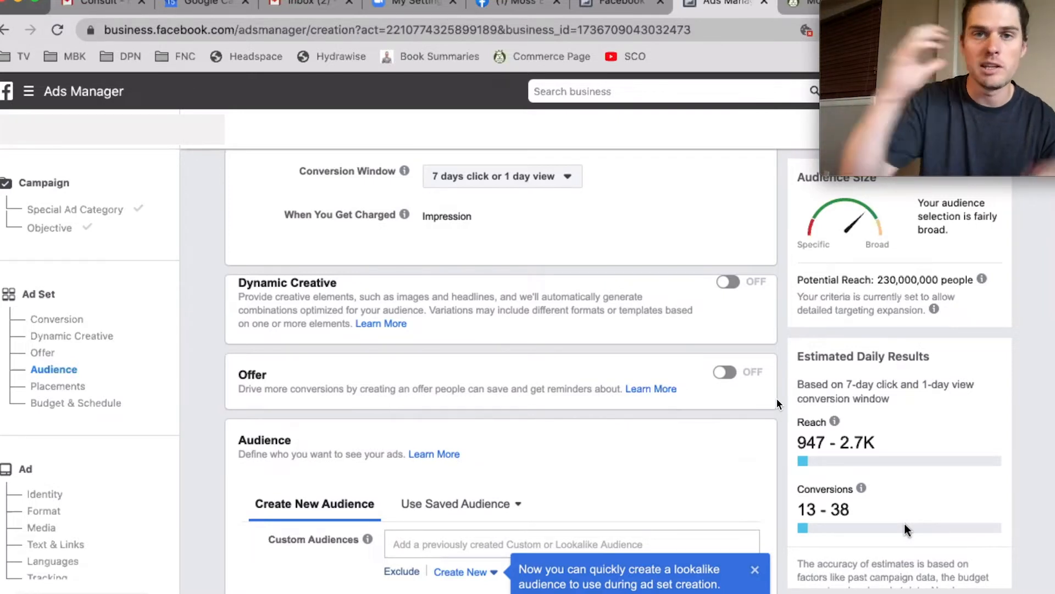
scroll(492, 356, down, 5)
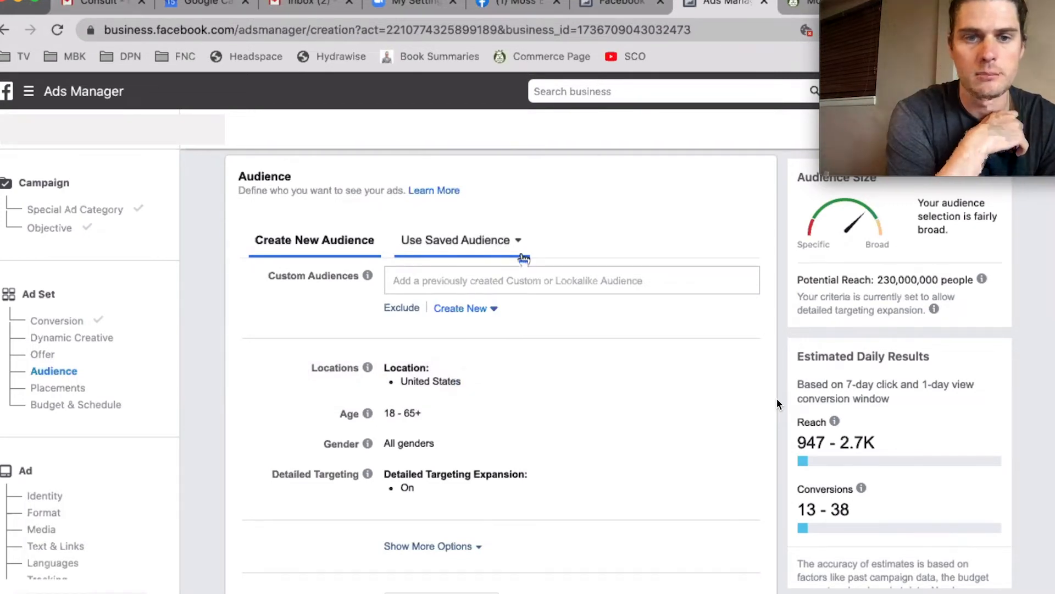
scroll(522, 258, down, 4)
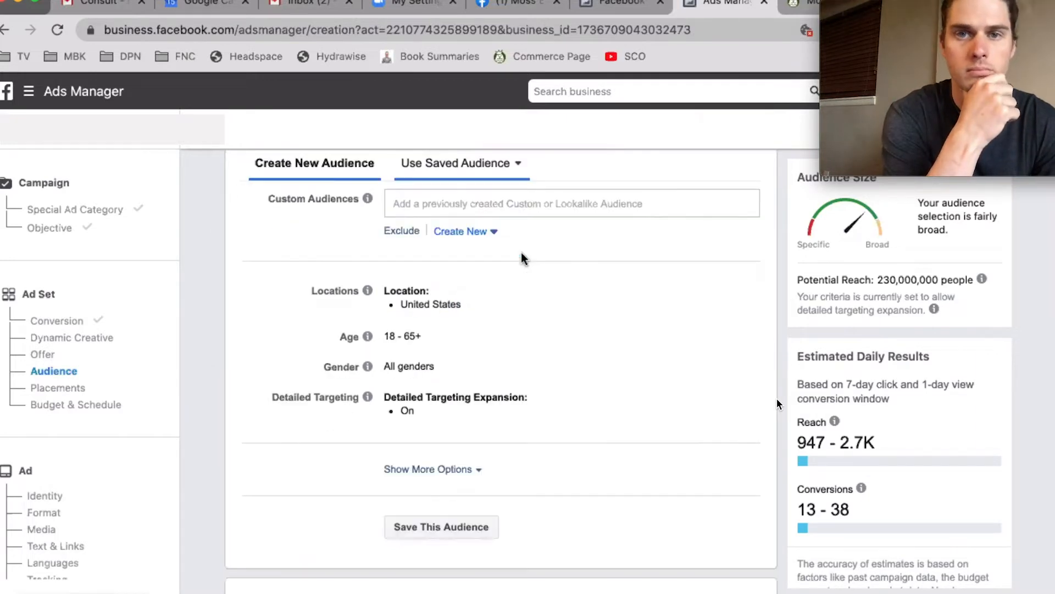
scroll(522, 255, down, 7)
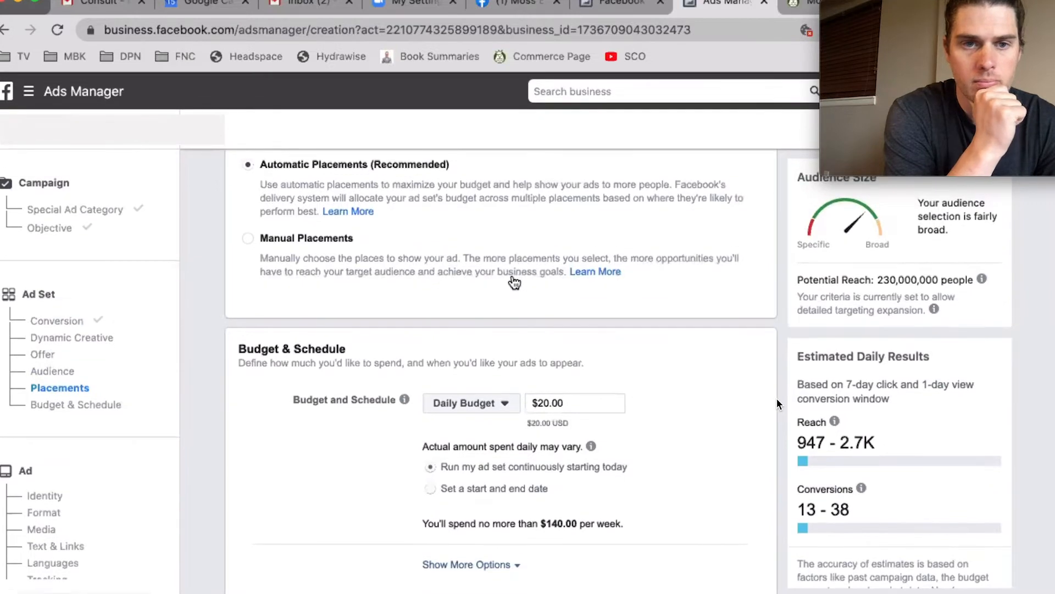
scroll(517, 298, up, 10)
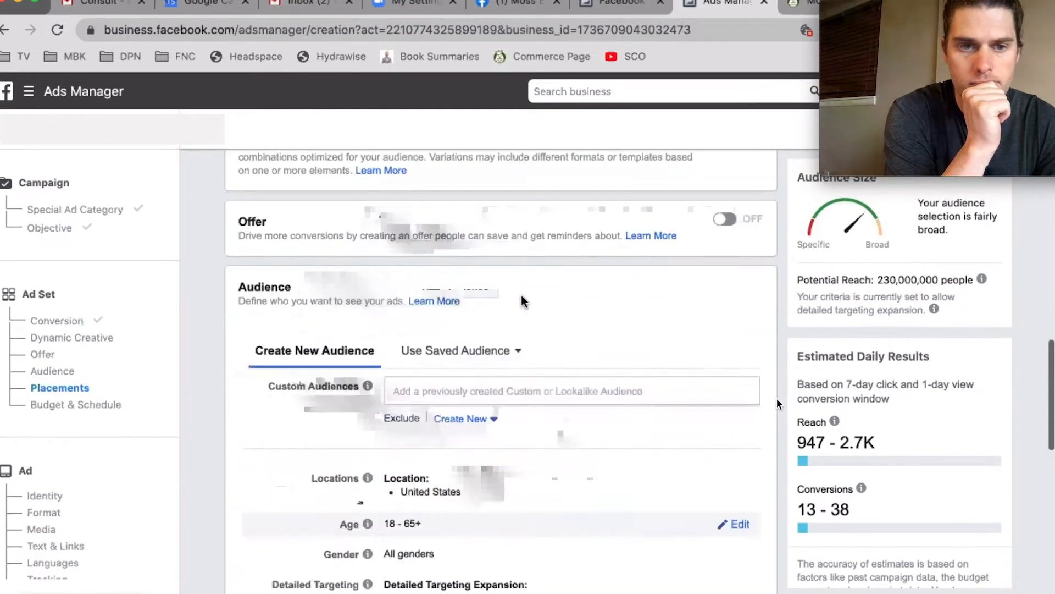
scroll(522, 299, down, 3)
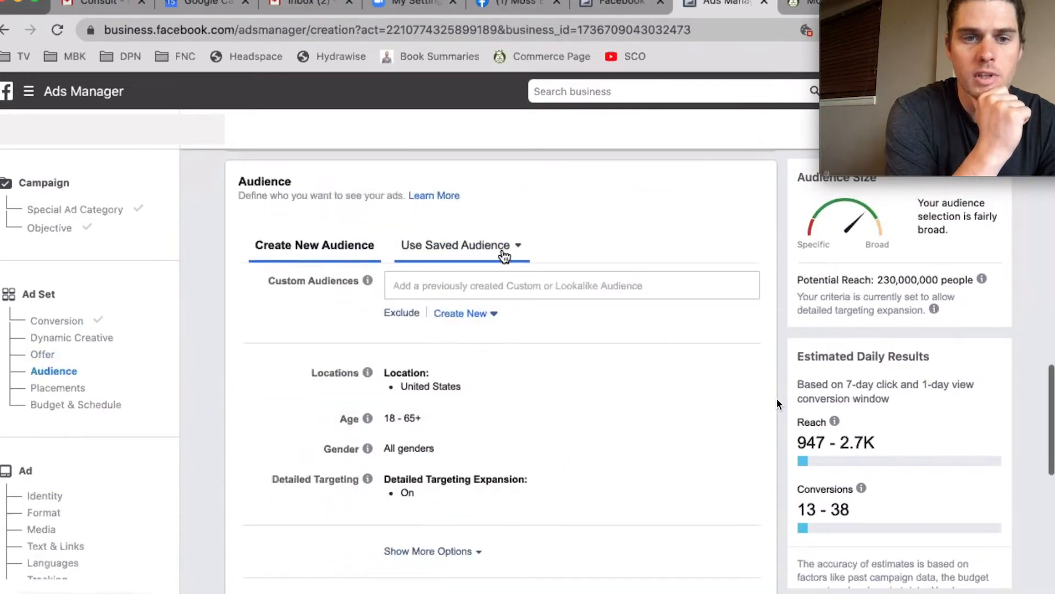
Preview the saved audiences, apply the one named Coastside to the ad set, and open it for editing.
click(515, 255)
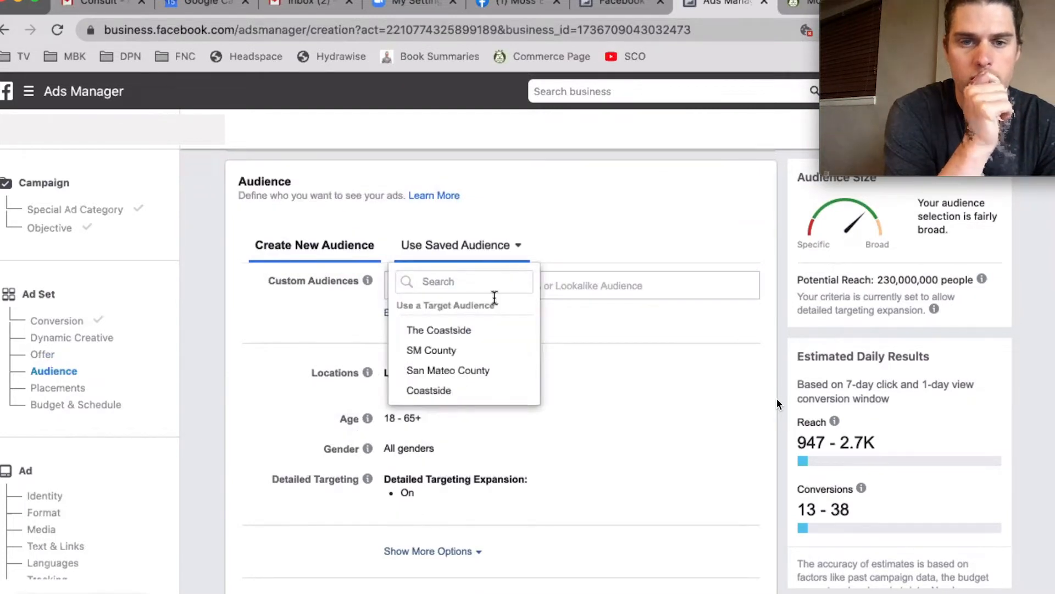
mouse_move(464, 333)
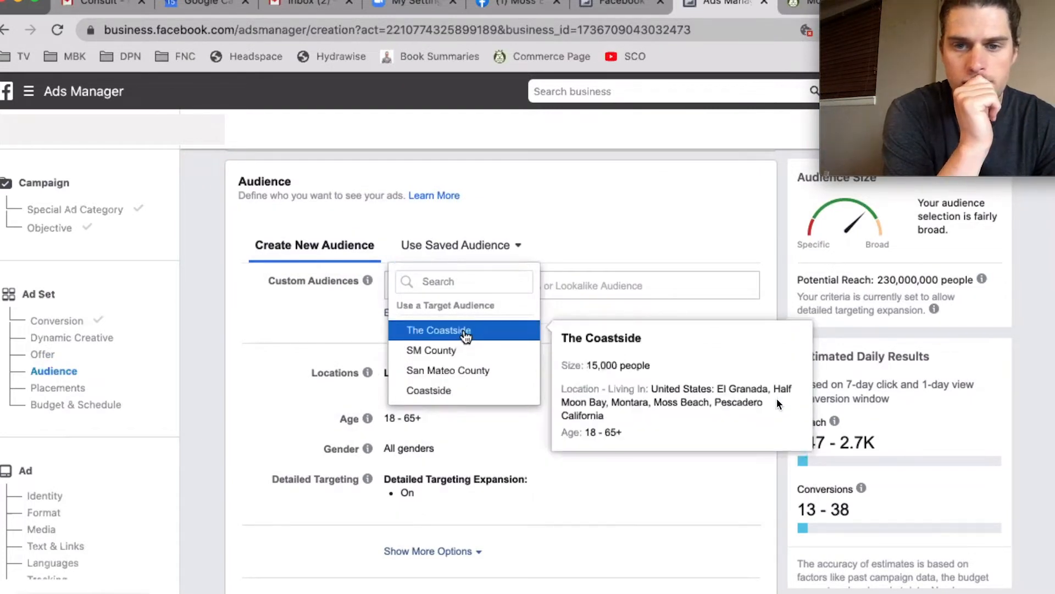
mouse_move(451, 394)
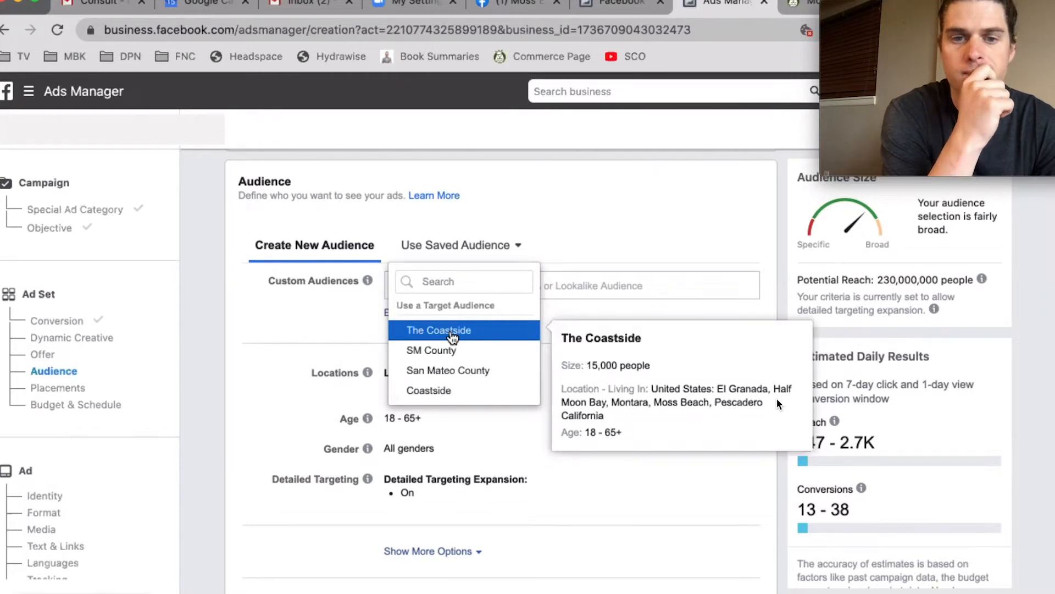
click(440, 391)
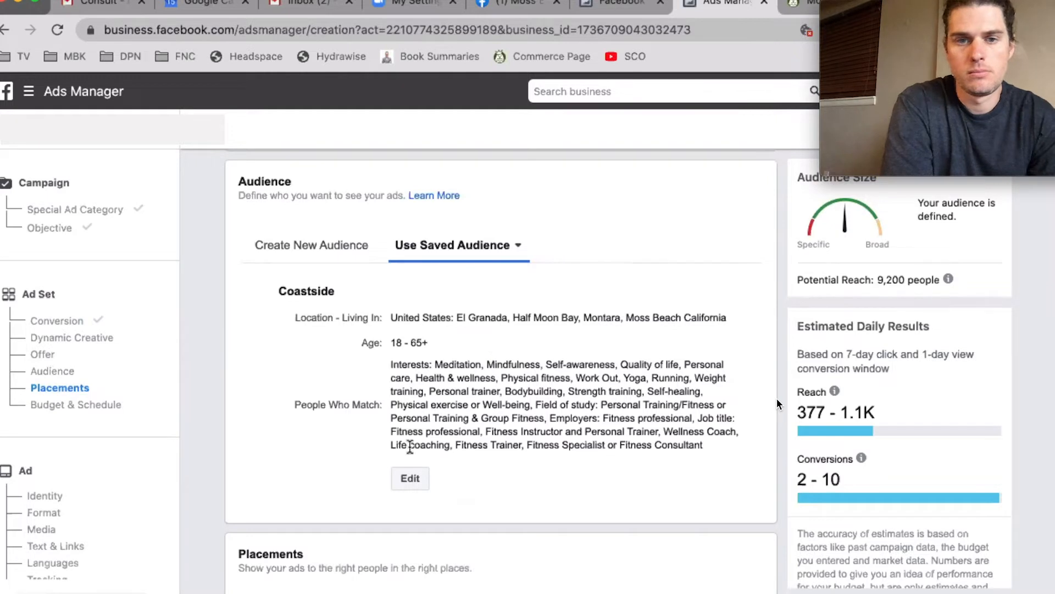
click(408, 479)
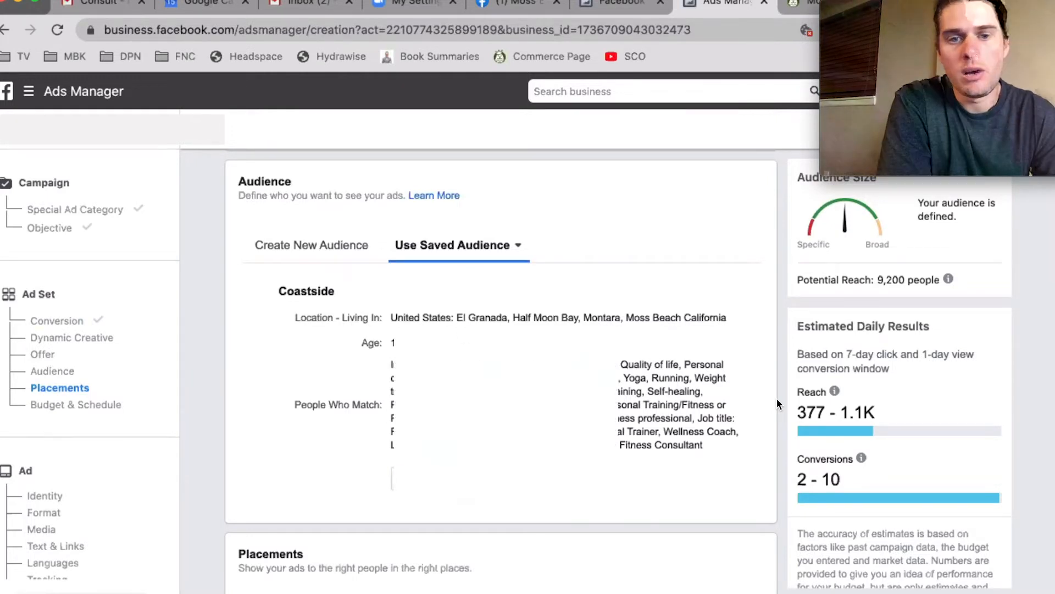
Switch the ad set to creating a new audience and check the available Custom and Lookalike Audiences without adding any.
click(348, 256)
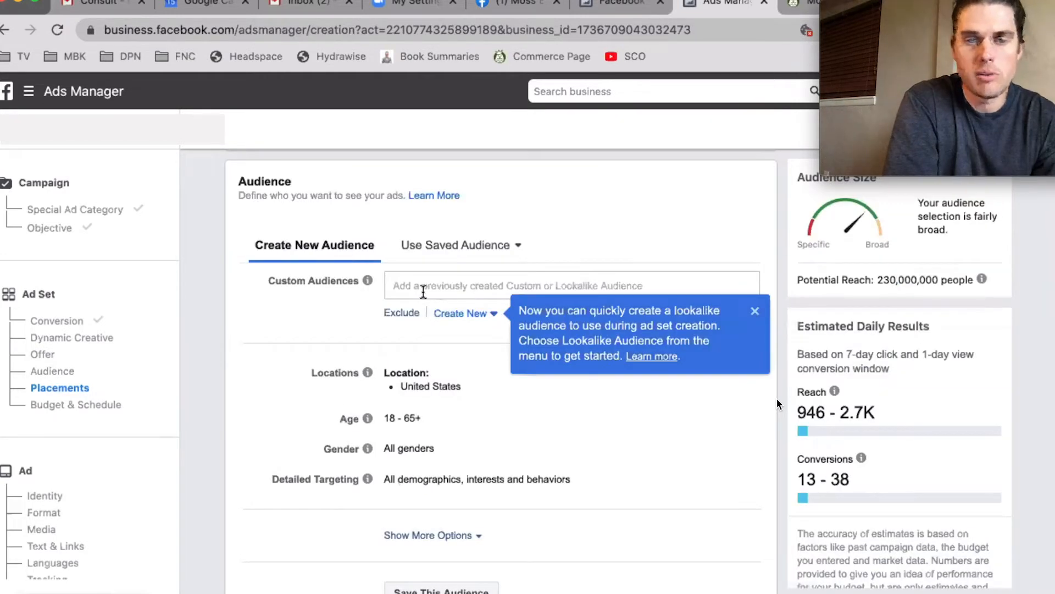
click(424, 288)
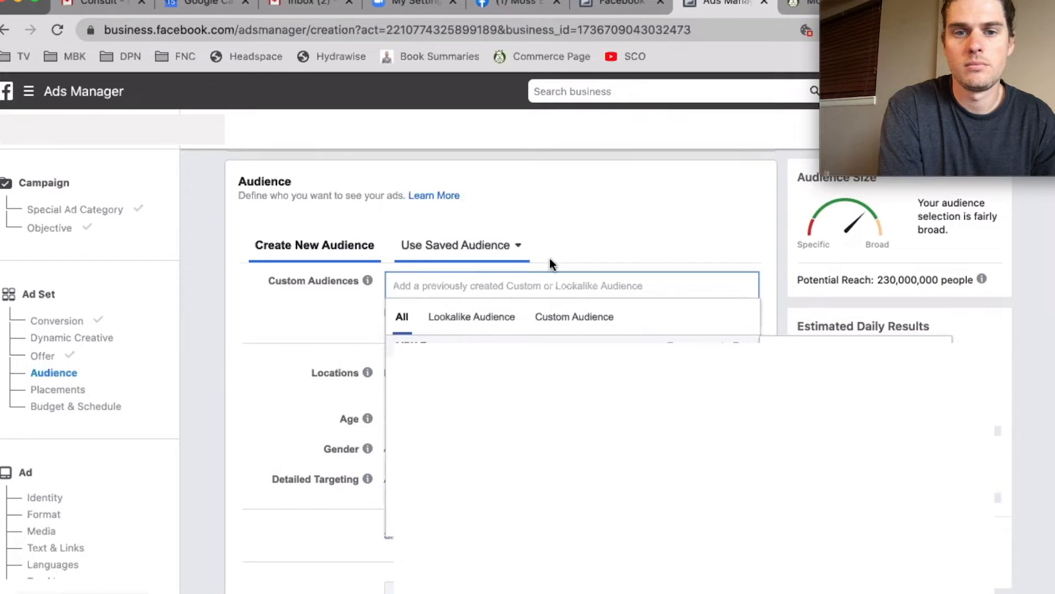
click(596, 229)
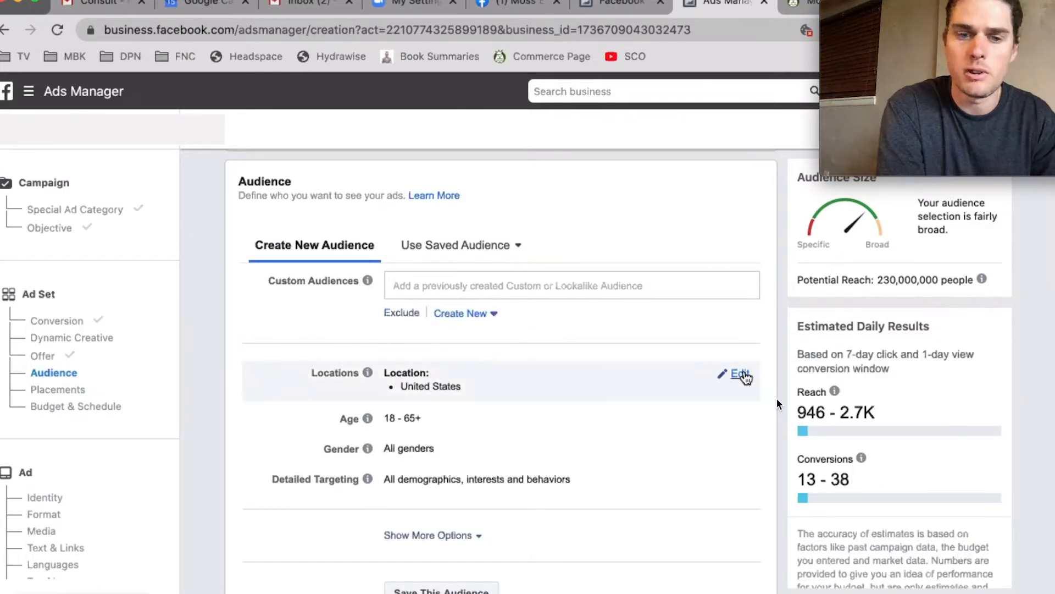
Open the new audience's locations and age for editing, and set the age range to 25 through 65+.
click(743, 375)
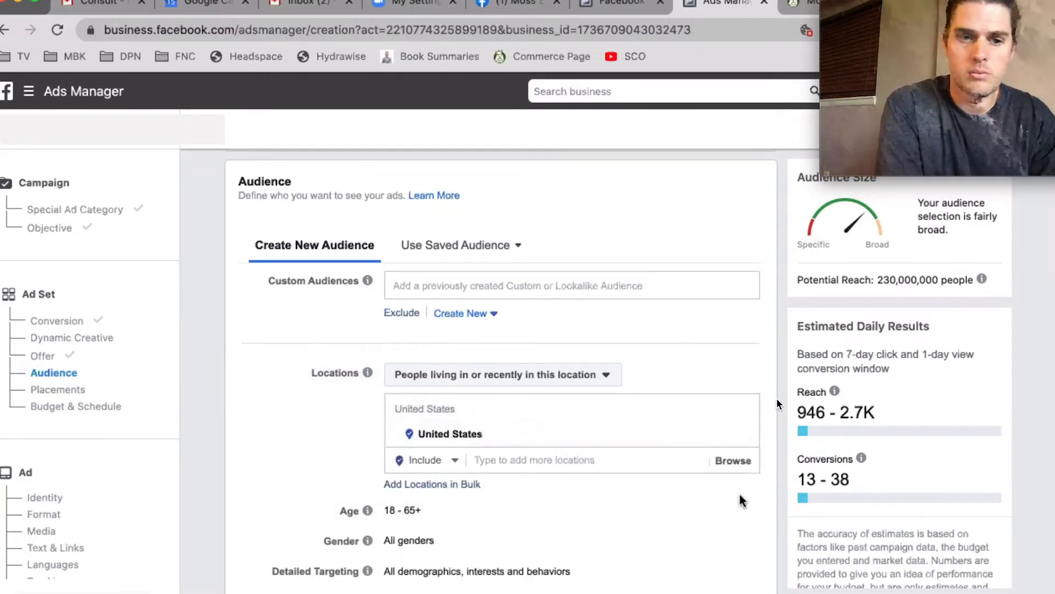
click(739, 510)
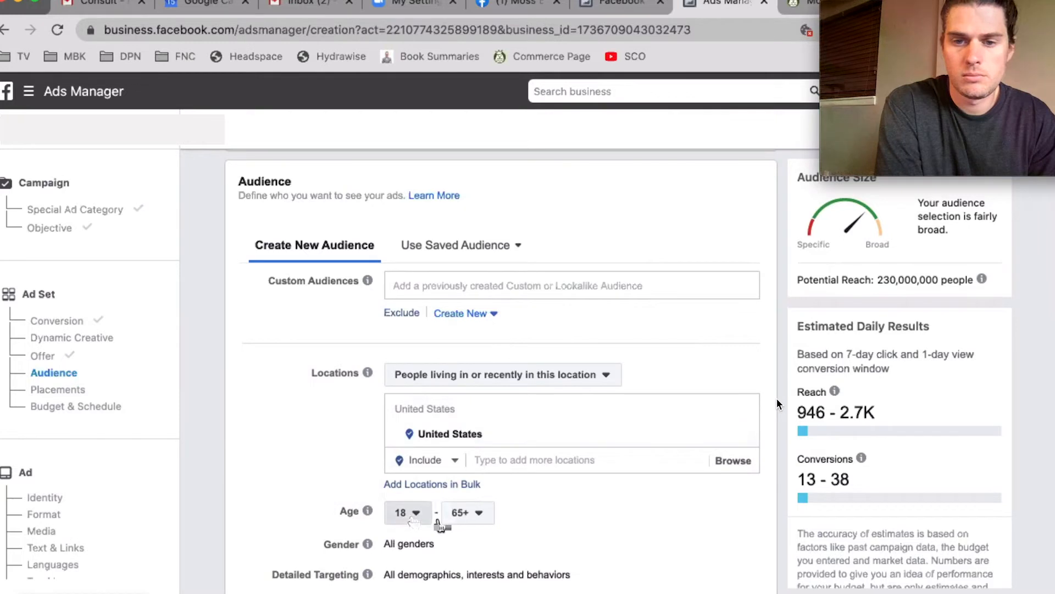
click(408, 512)
scroll(434, 387, down, 2)
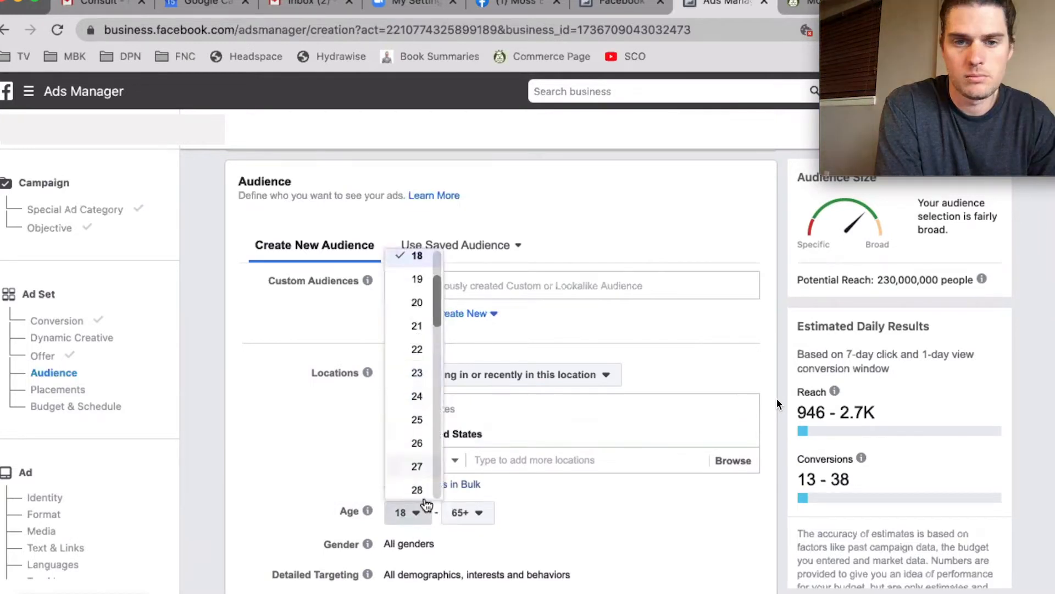
click(483, 516)
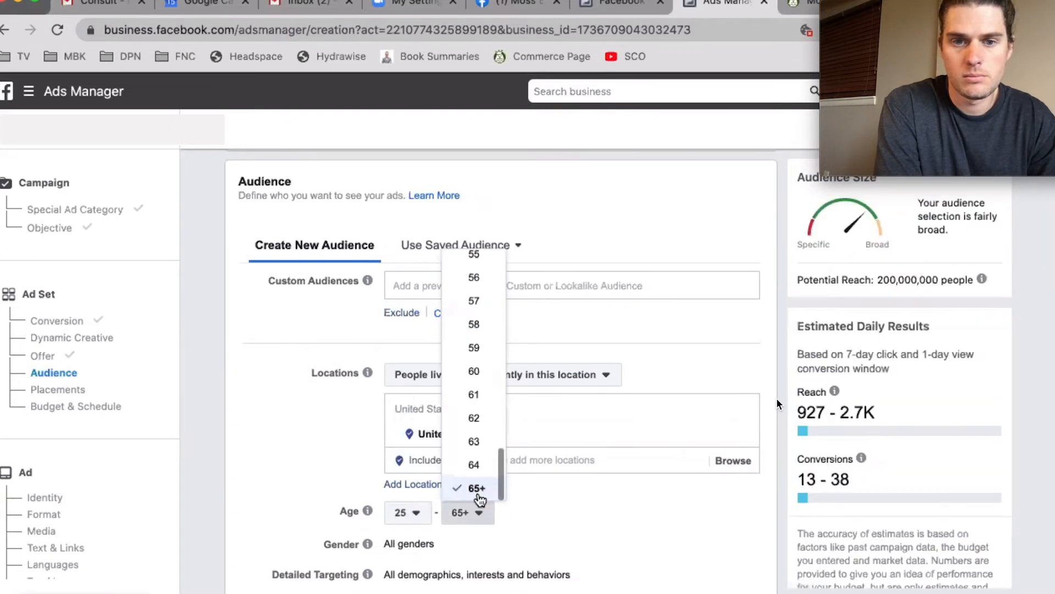
click(477, 488)
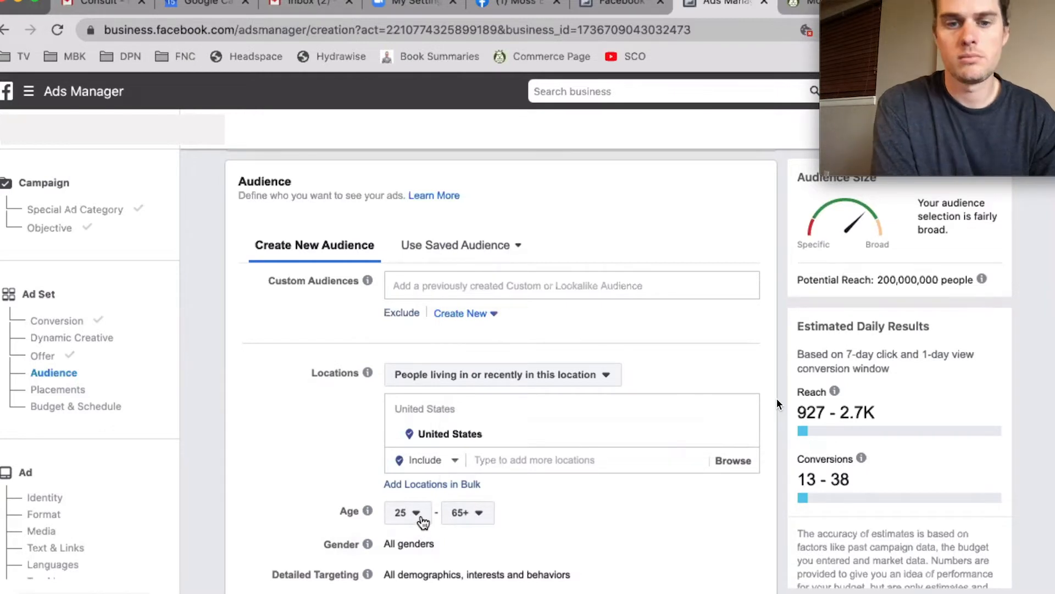
Set the new audience's maximum age to 50.
click(418, 519)
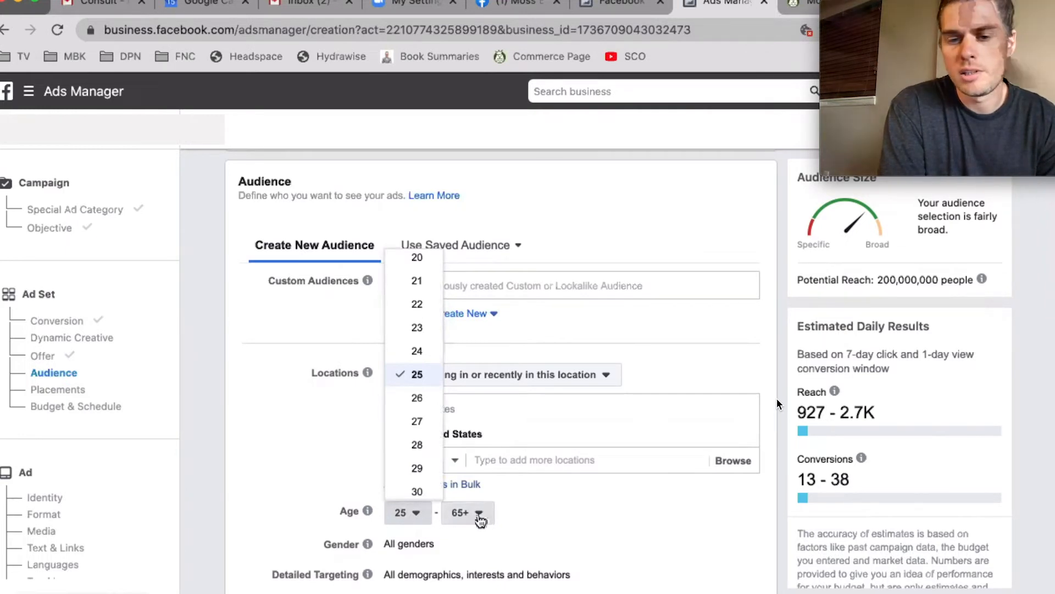
click(482, 515)
scroll(502, 376, up, 1)
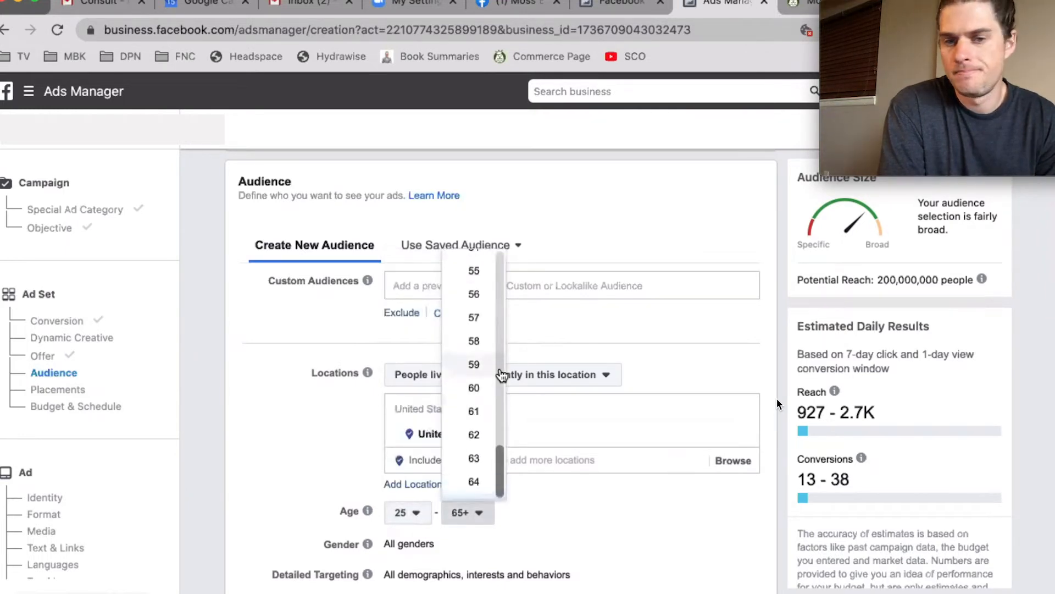
scroll(486, 372, up, 5)
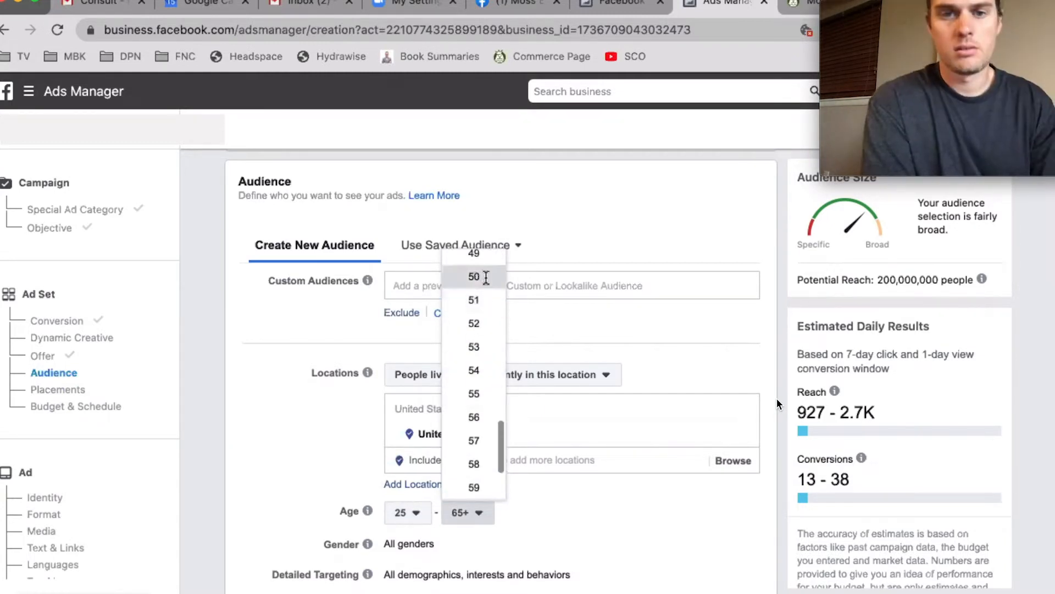
click(486, 277)
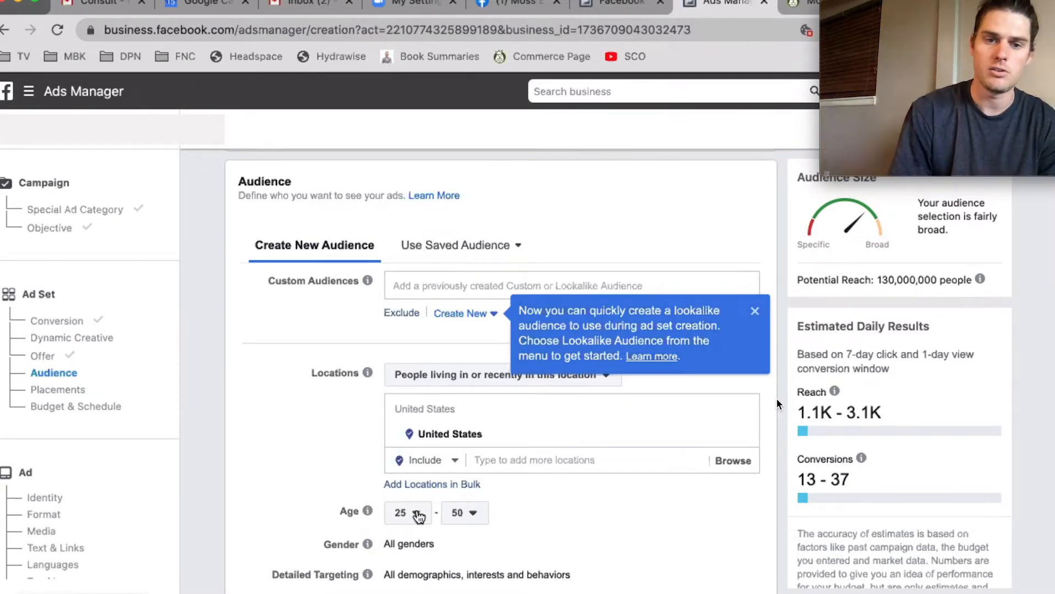
Set the new audience's age range to 20 through 60.
click(419, 515)
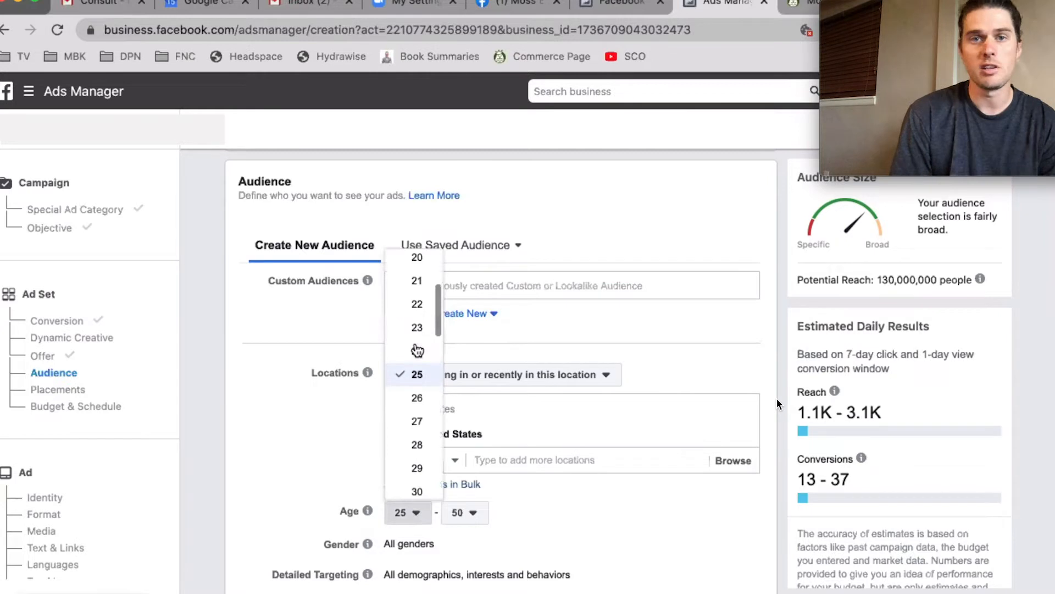
scroll(418, 350, up, 3)
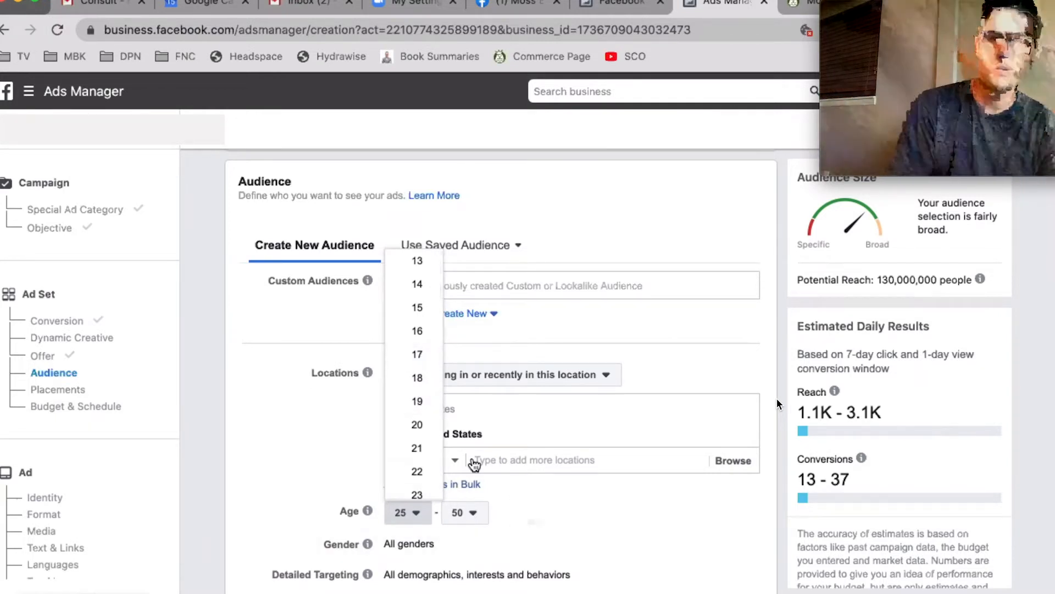
click(417, 424)
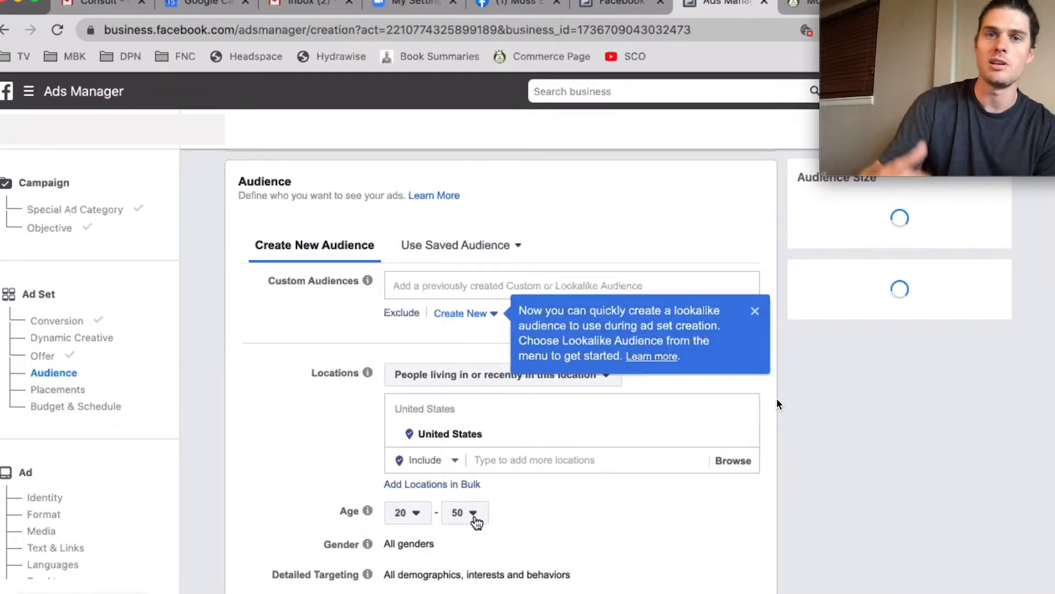
click(474, 516)
scroll(473, 463, down, 5)
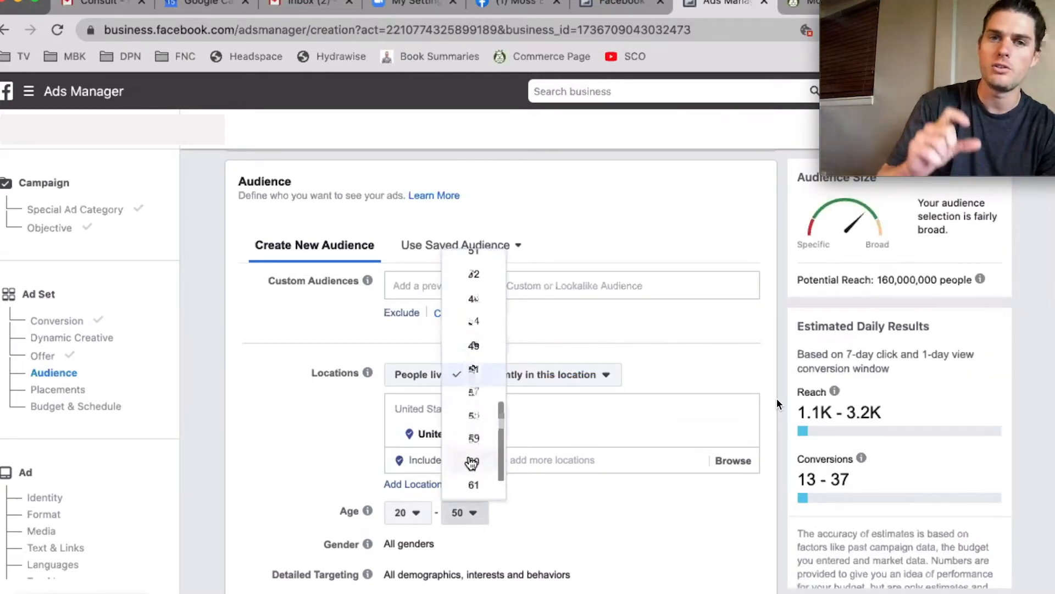
click(472, 463)
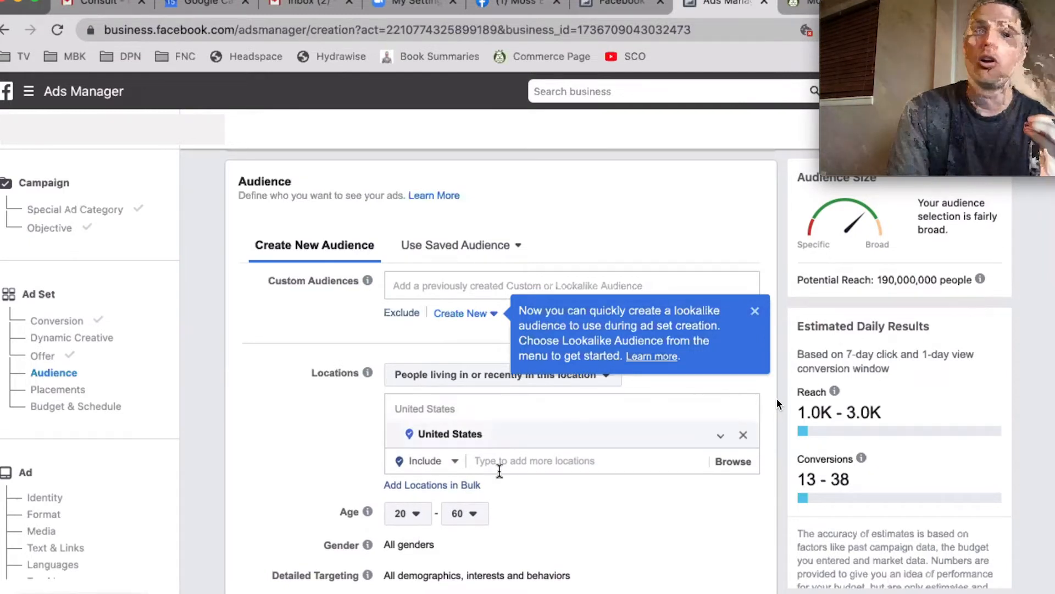
Change the audience location from the whole United States to the city of Montara, California.
scroll(526, 512, down, 1)
scroll(527, 509, down, 1)
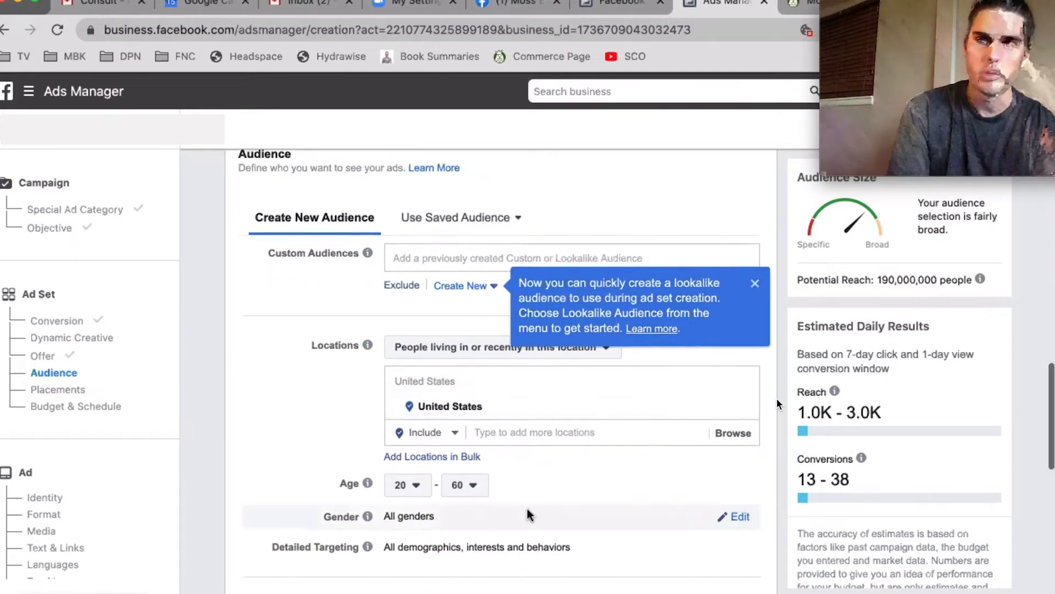
scroll(528, 501, down, 2)
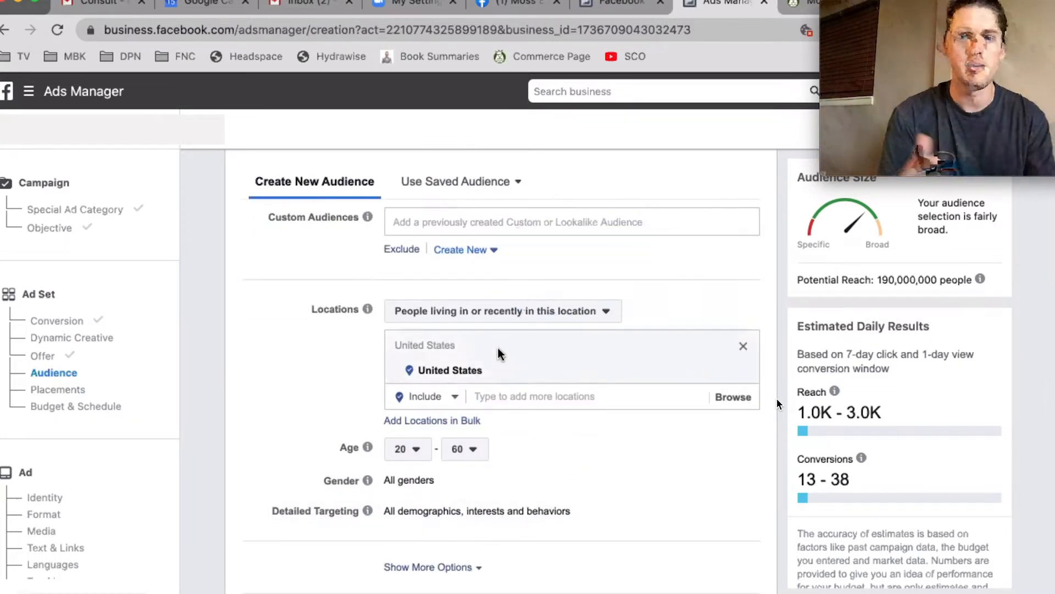
click(496, 396)
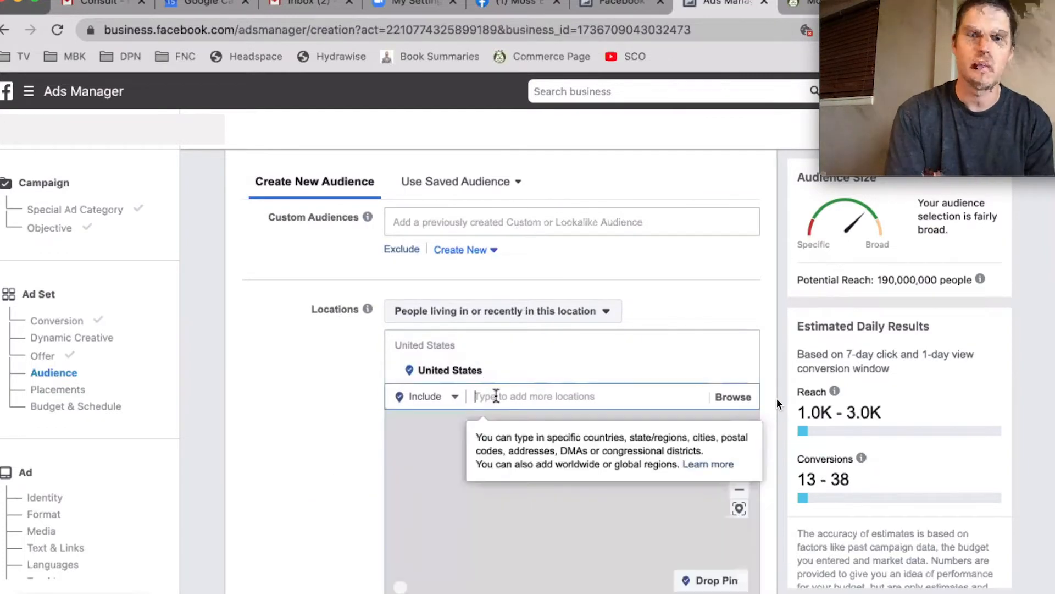
text(m)
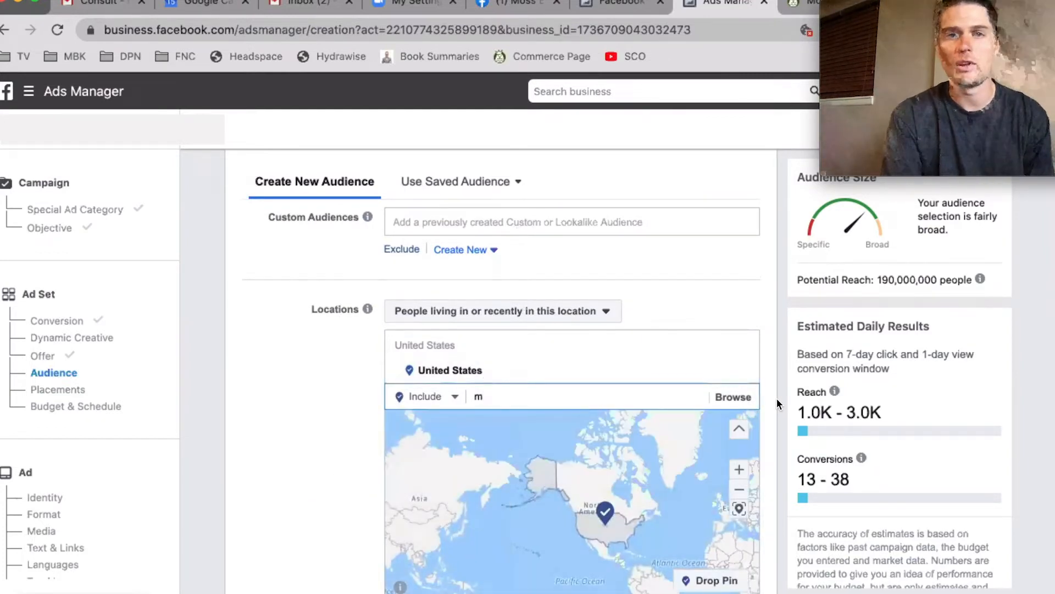
text(ontara)
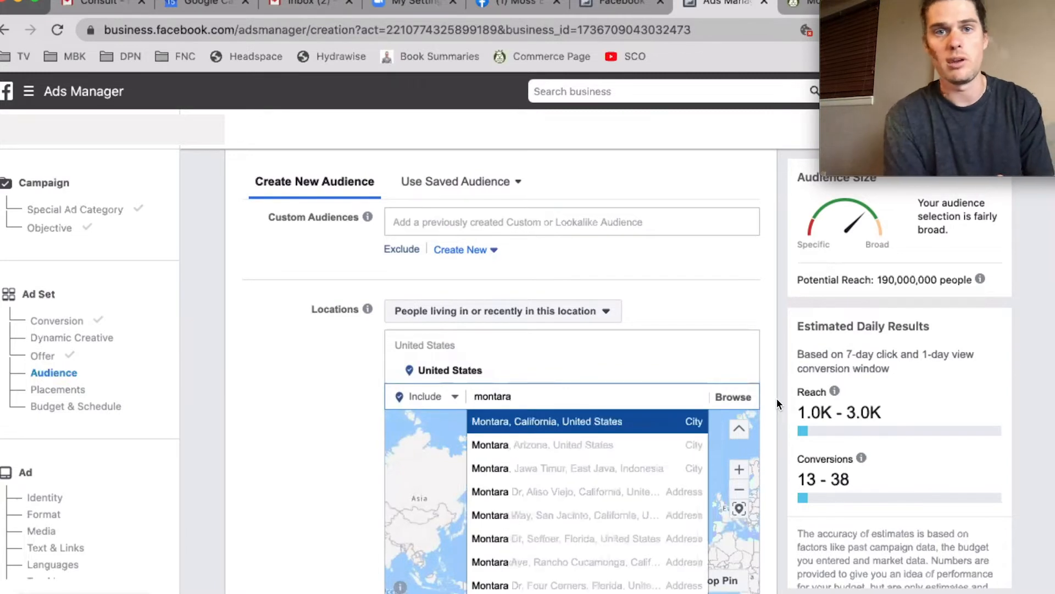
key(Return)
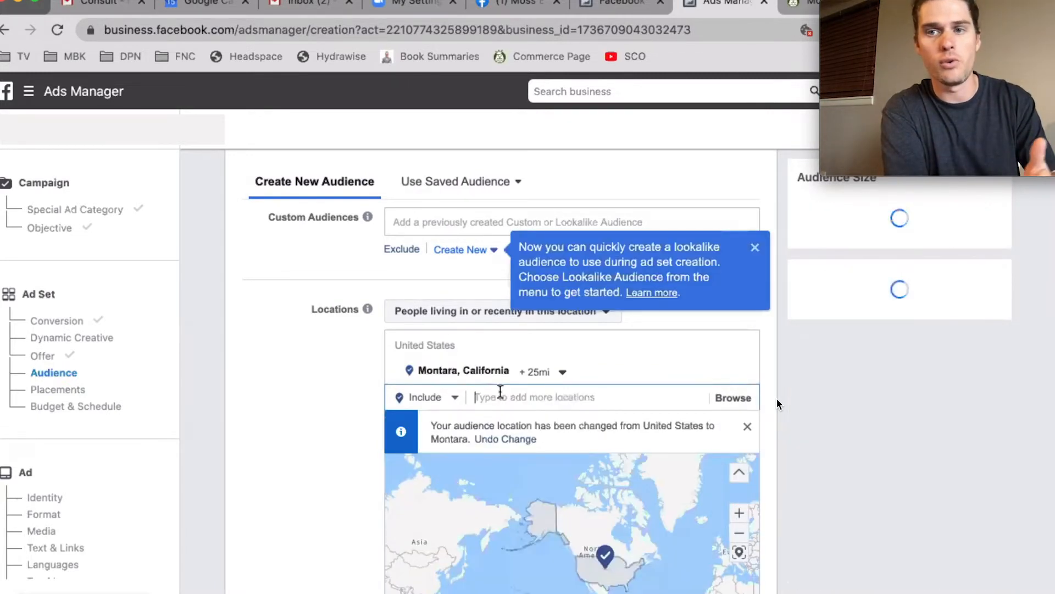
Add the California cities Moss Beach, El Granada and Half Moon Bay to the included locations.
text(mos)
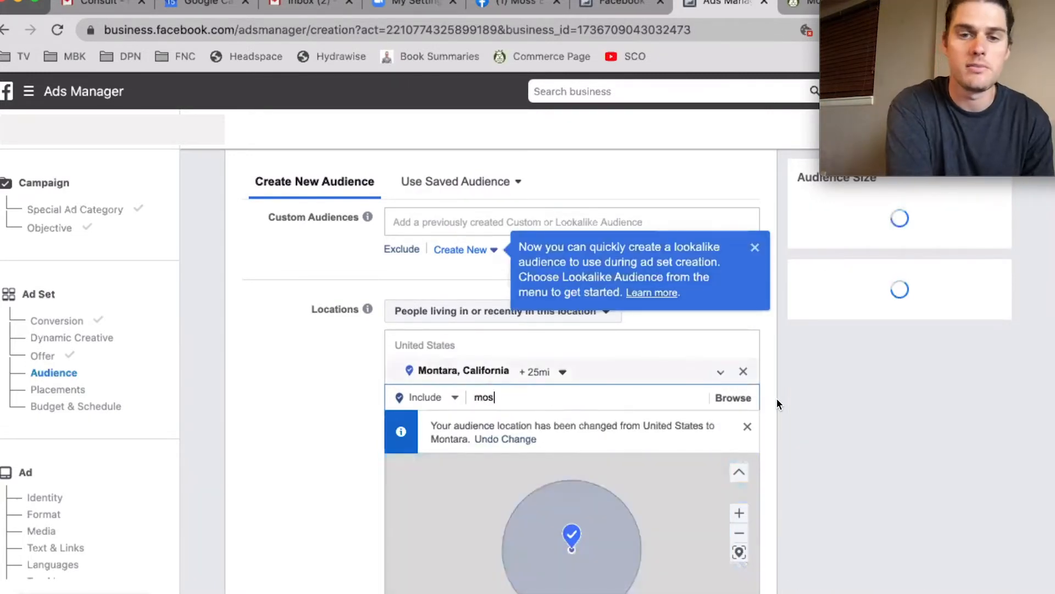
text(s beach)
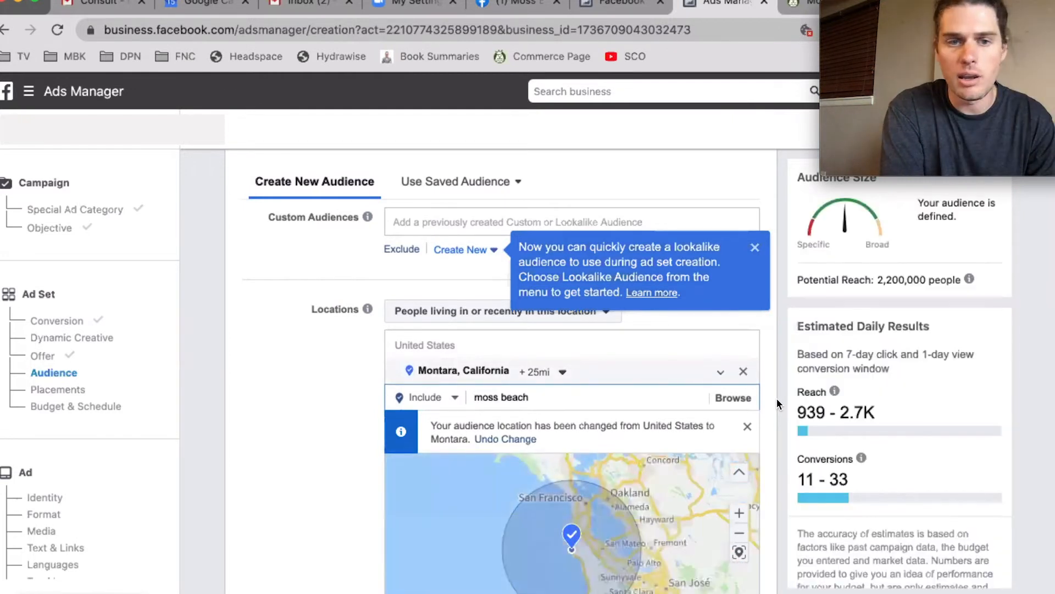
key(Return)
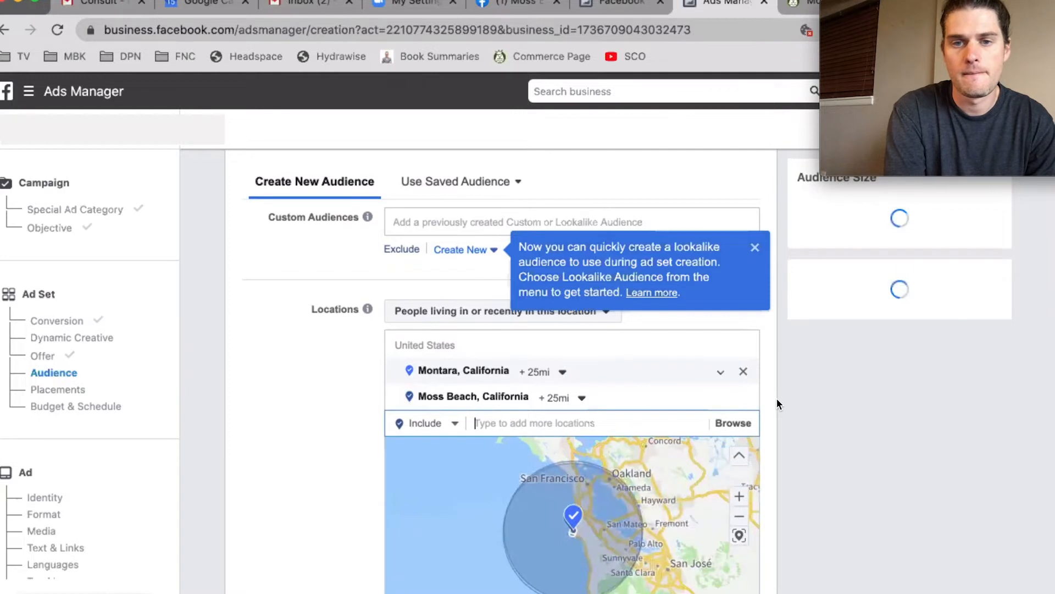
text(el)
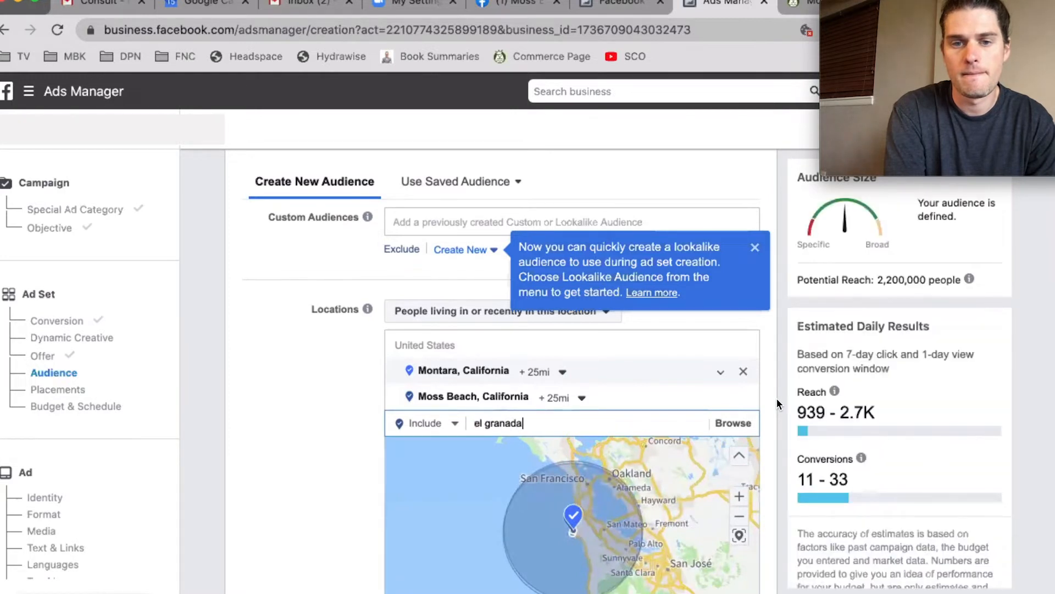
text( granada)
key(Return)
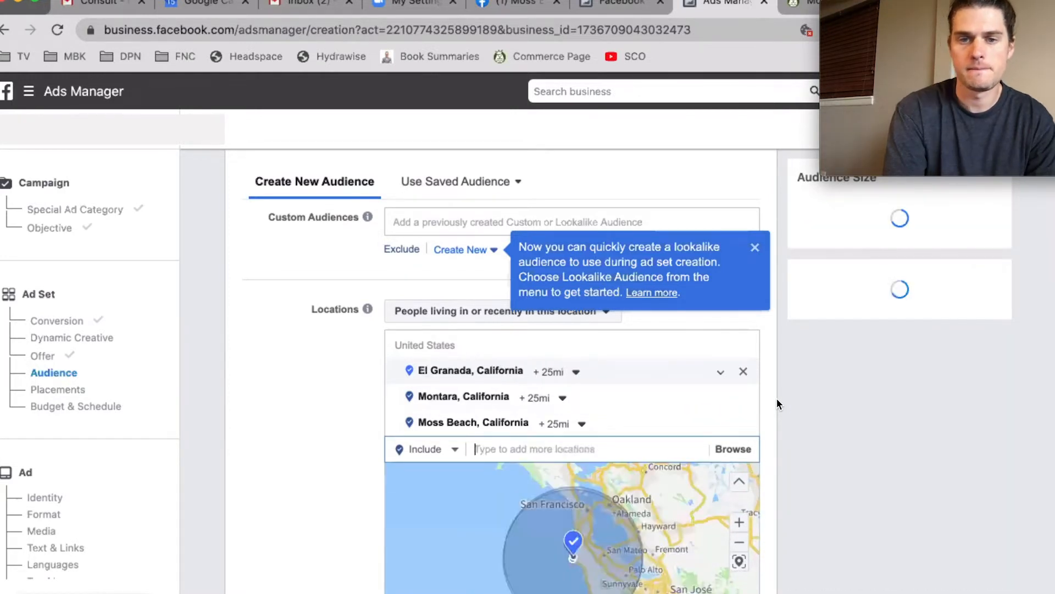
text(h)
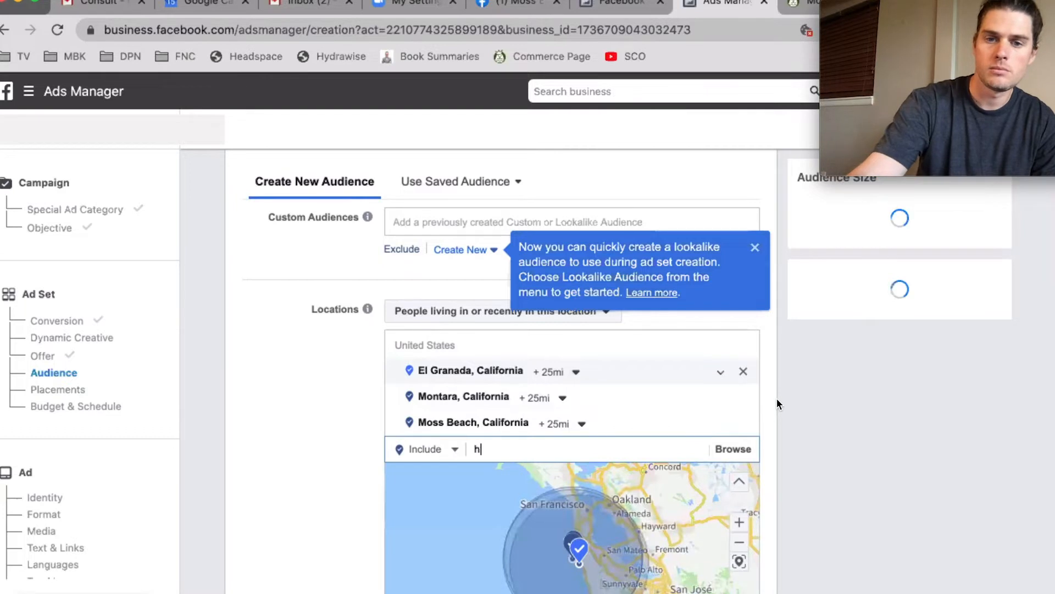
text(alf moon bay)
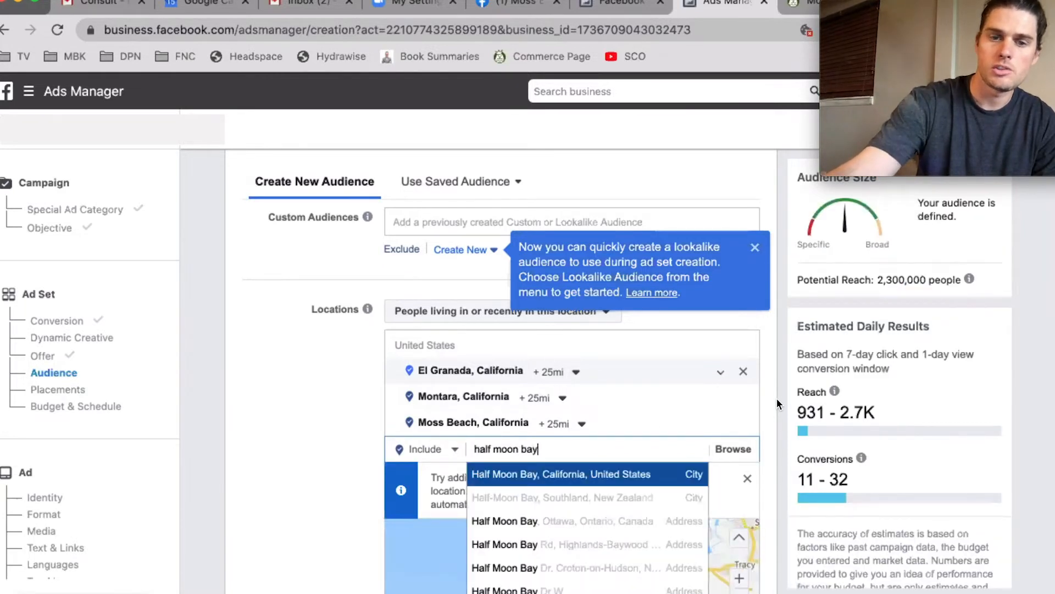
key(Return)
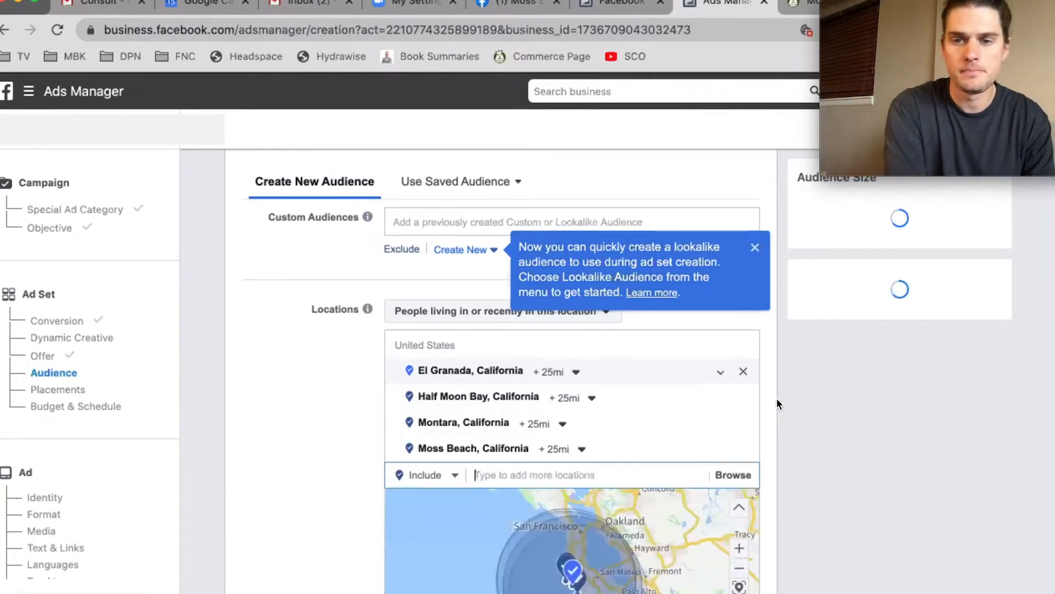
Limit El Granada, Half Moon Bay, Montara and Moss Beach each to the current city only, without a surrounding radius.
click(575, 373)
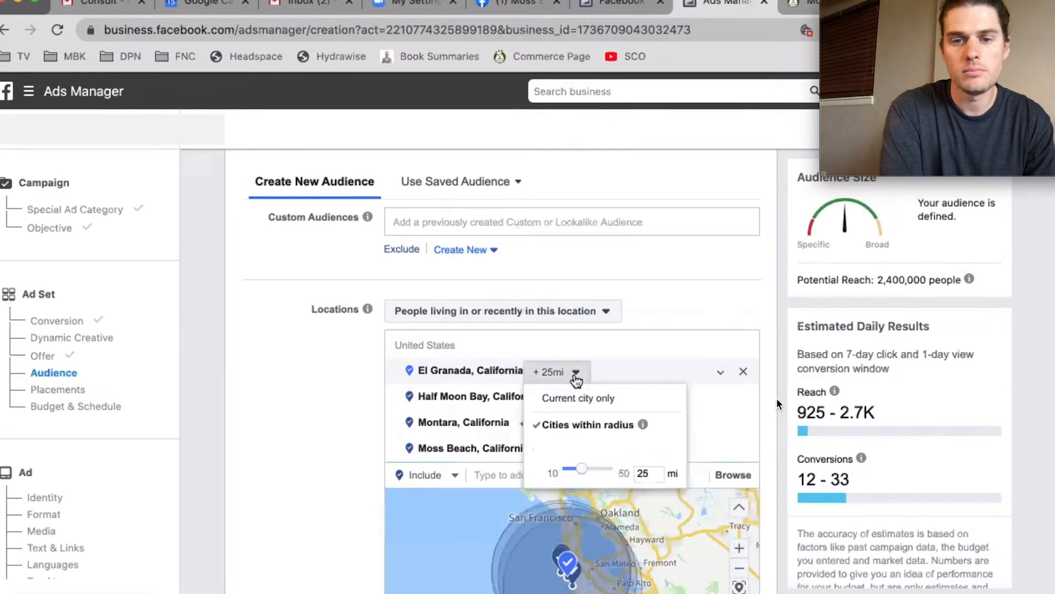
click(592, 407)
click(589, 404)
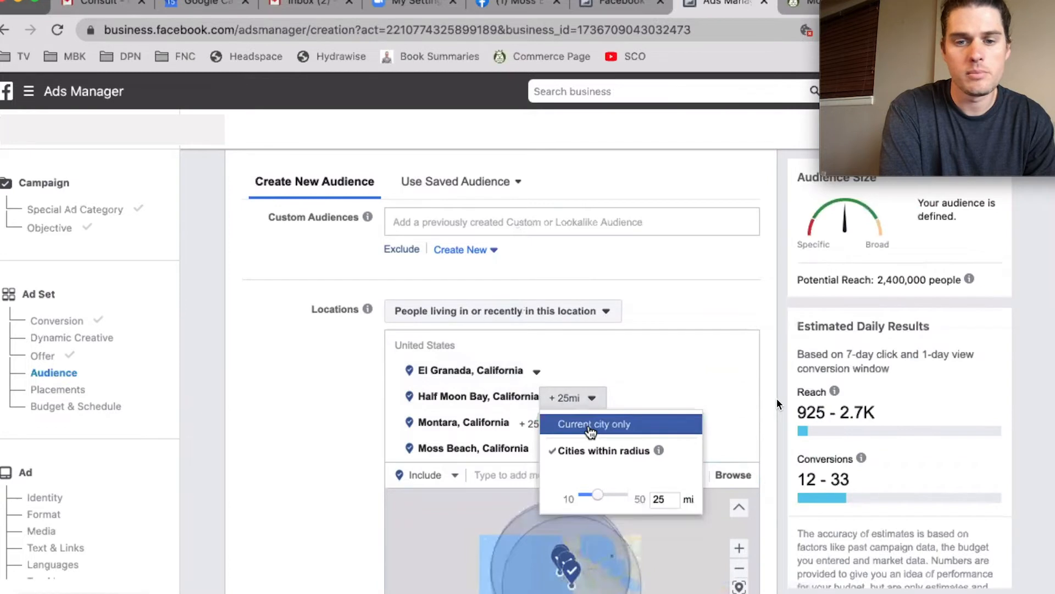
click(593, 425)
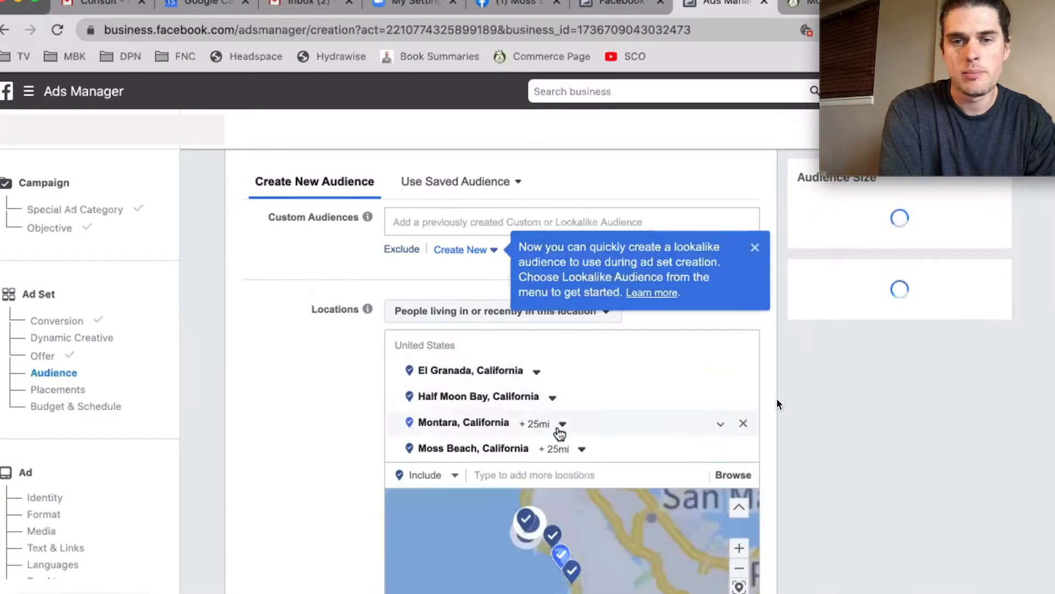
click(561, 429)
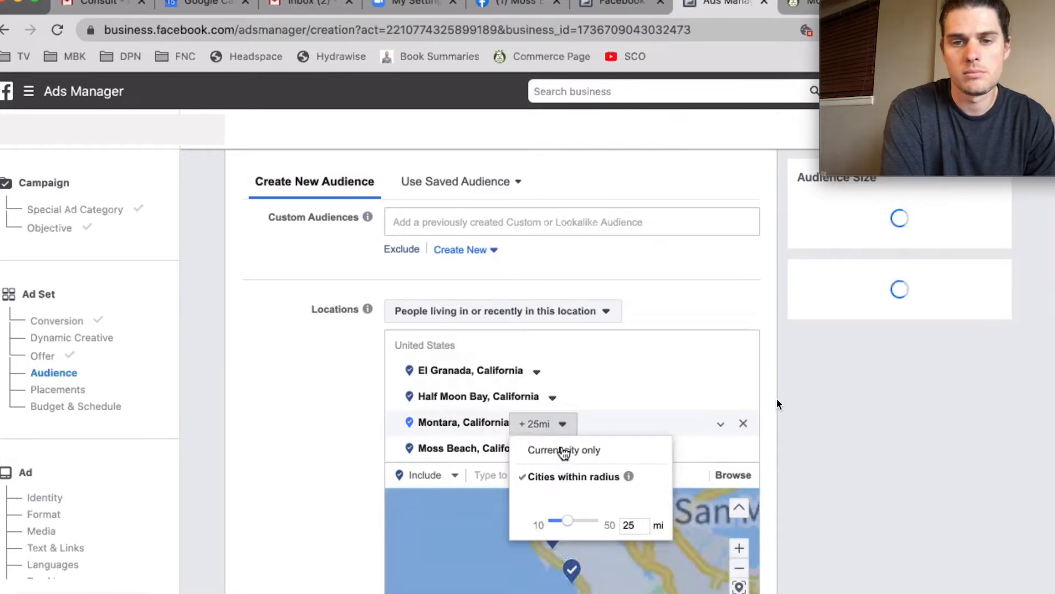
click(583, 452)
click(583, 450)
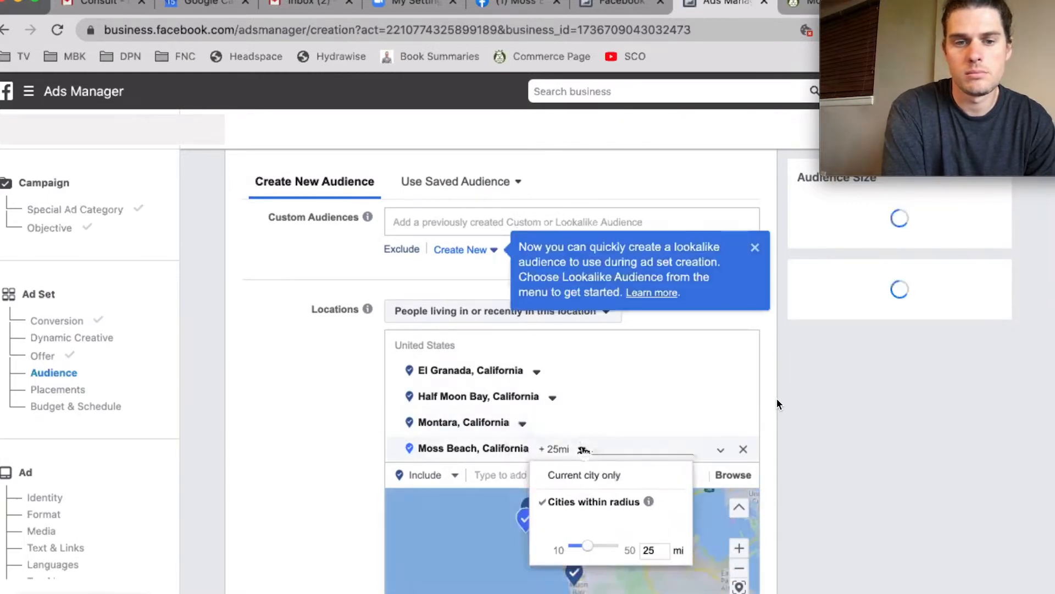
click(582, 455)
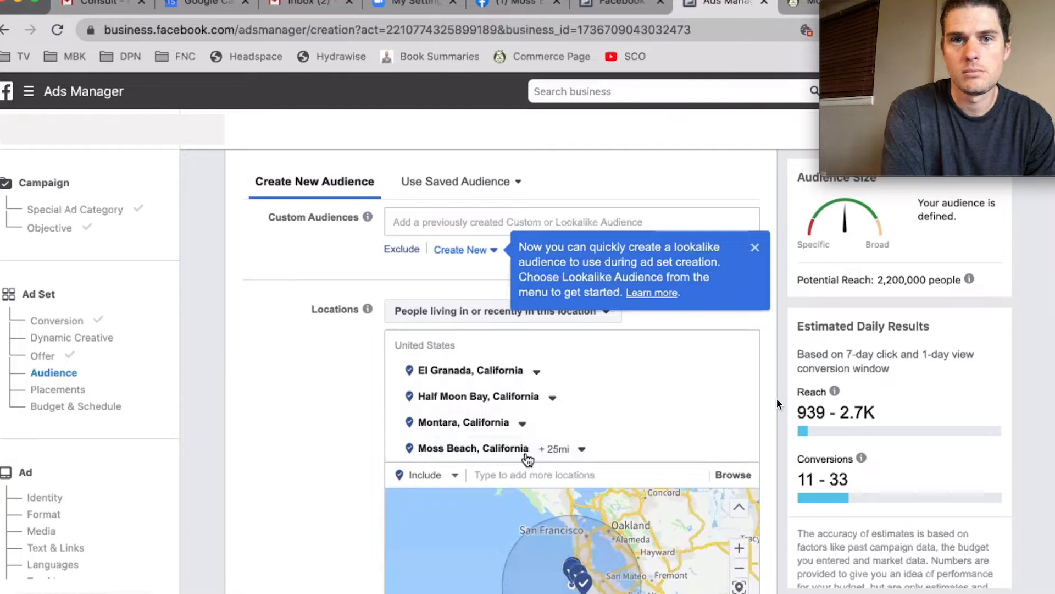
click(581, 450)
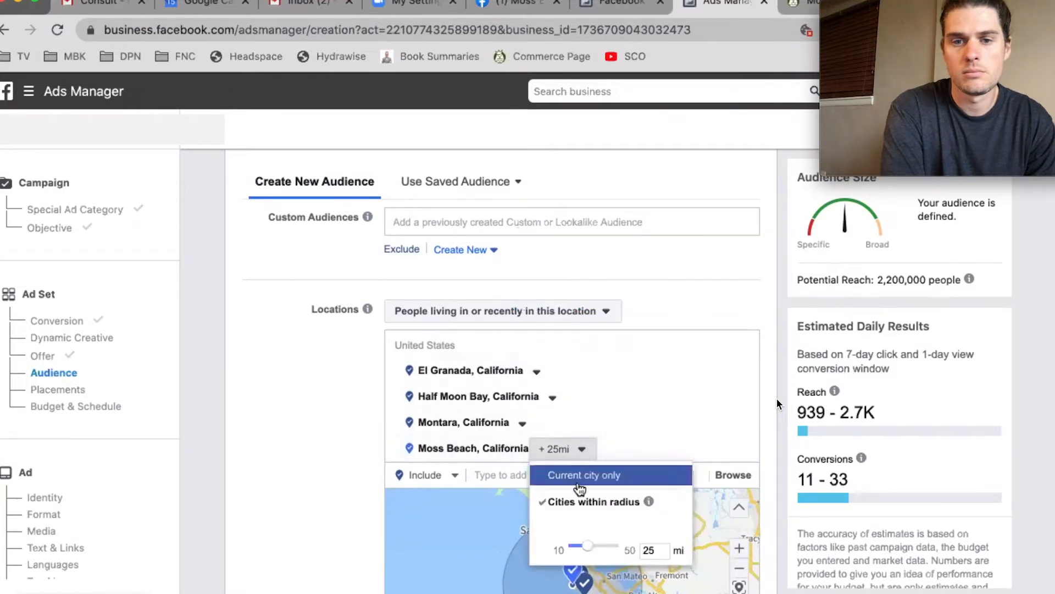
click(578, 481)
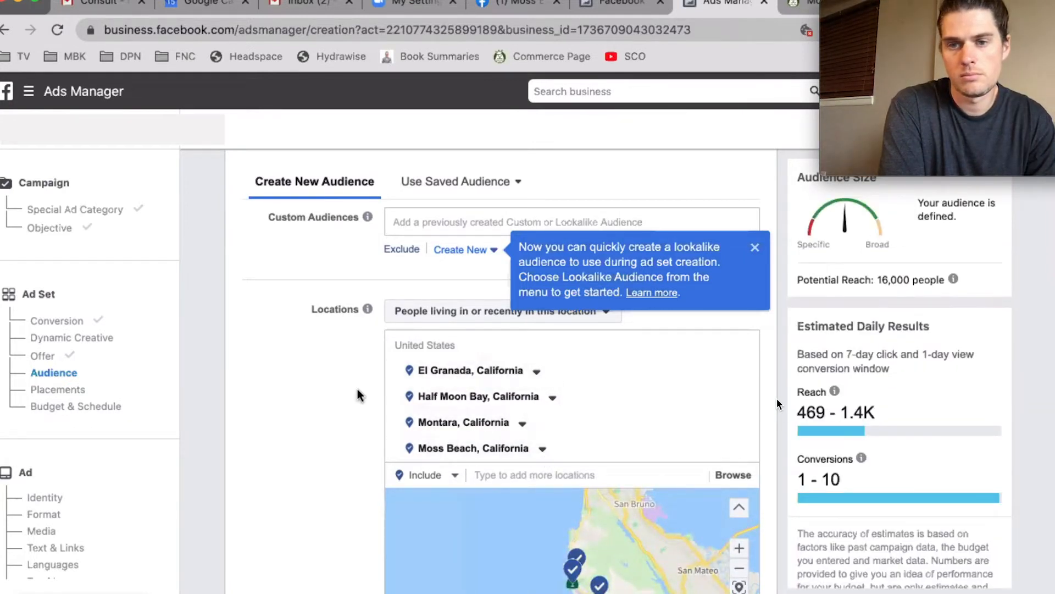
Remove Half Moon Bay, El Granada and Montara from the included locations, keeping only Moss Beach, California.
scroll(358, 394, down, 1)
scroll(358, 394, down, 1)
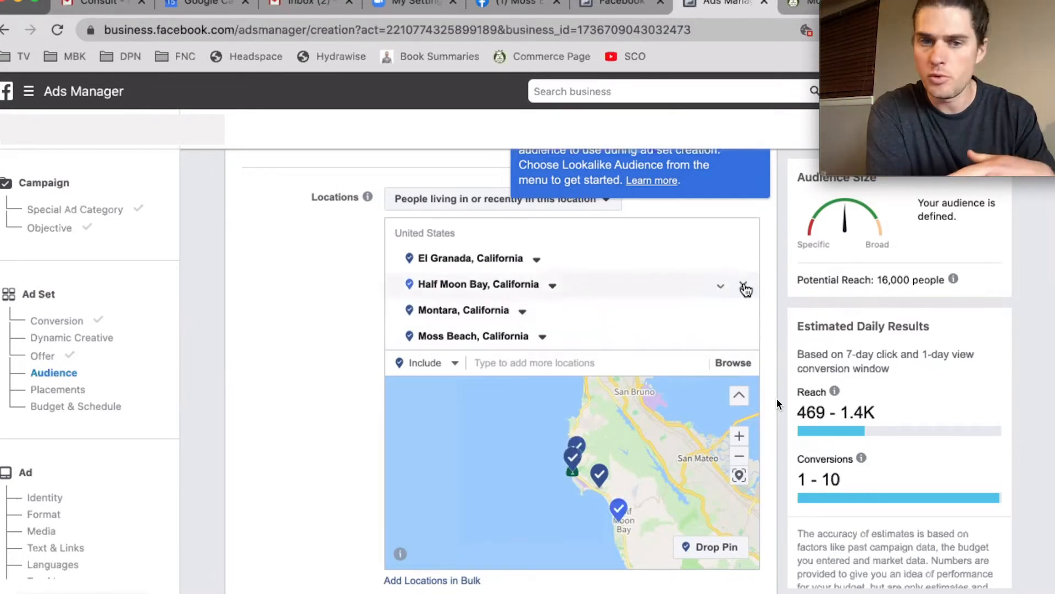
click(744, 286)
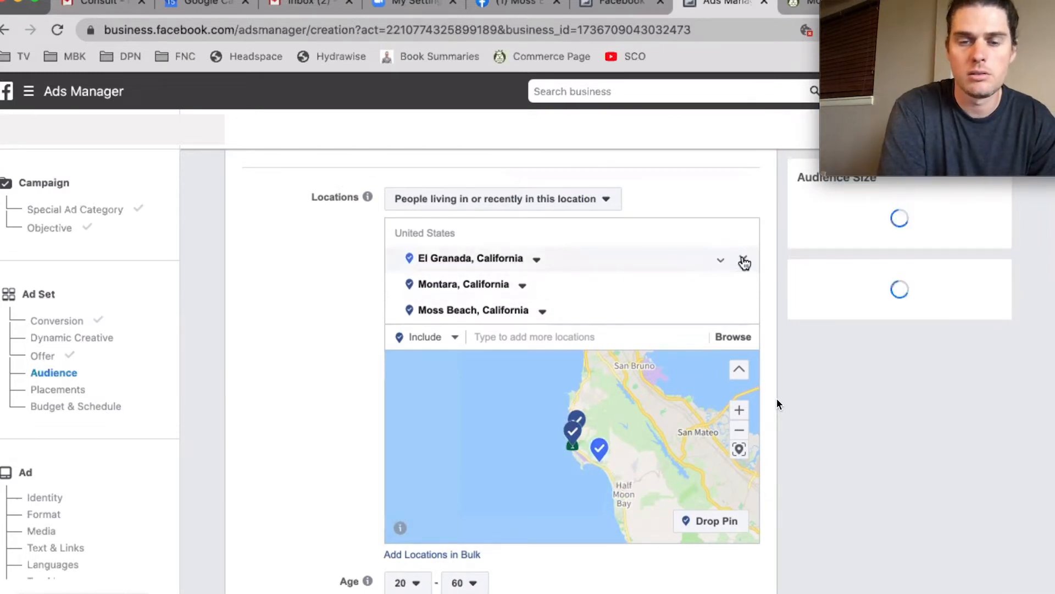
click(745, 261)
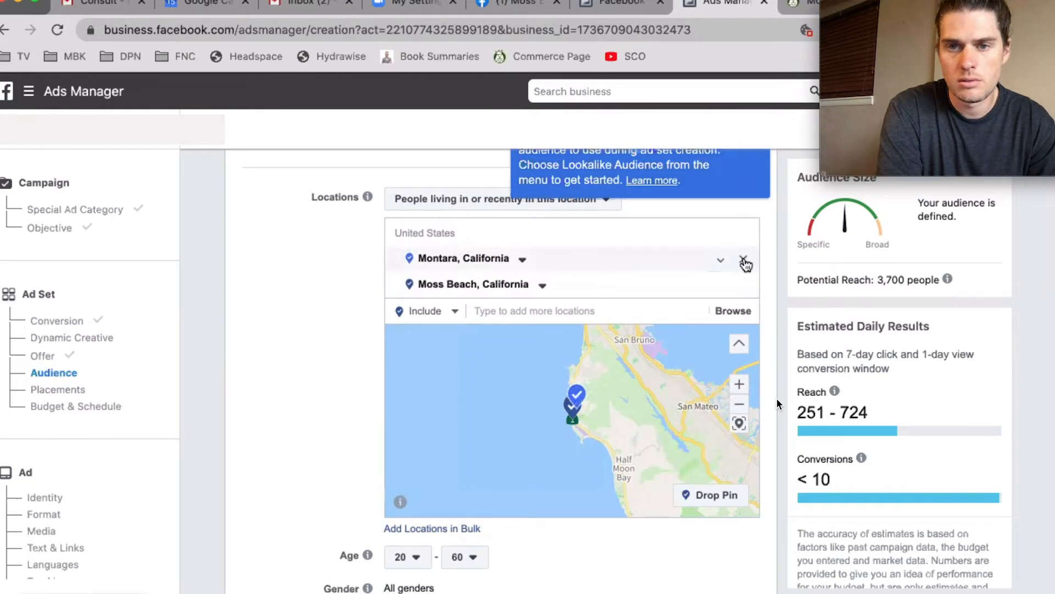
click(743, 260)
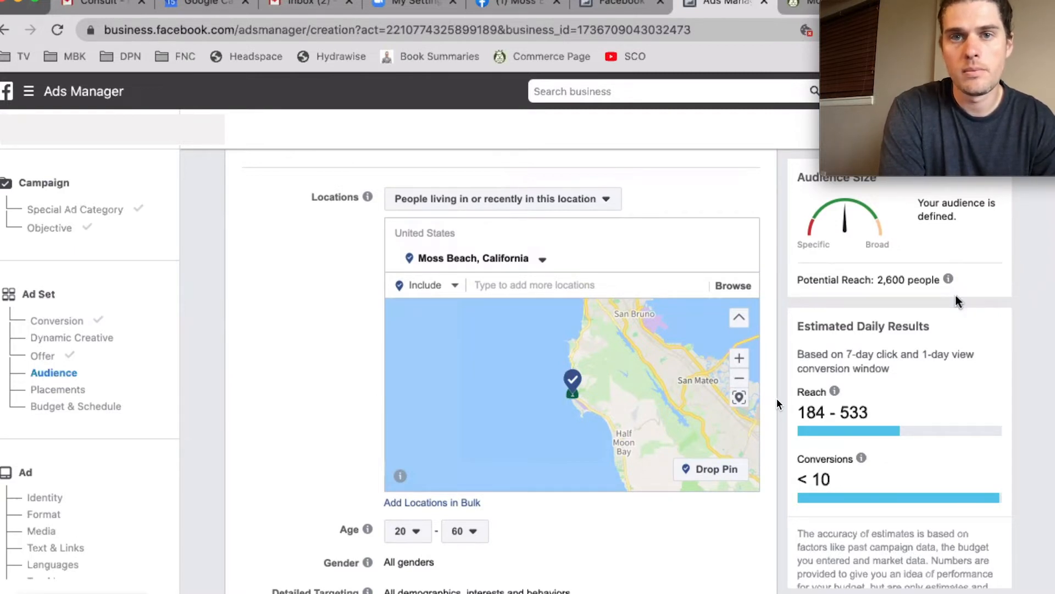
Review the audience's gender and detailed targeting settings, and show the additional language and connection options.
scroll(299, 437, down, 3)
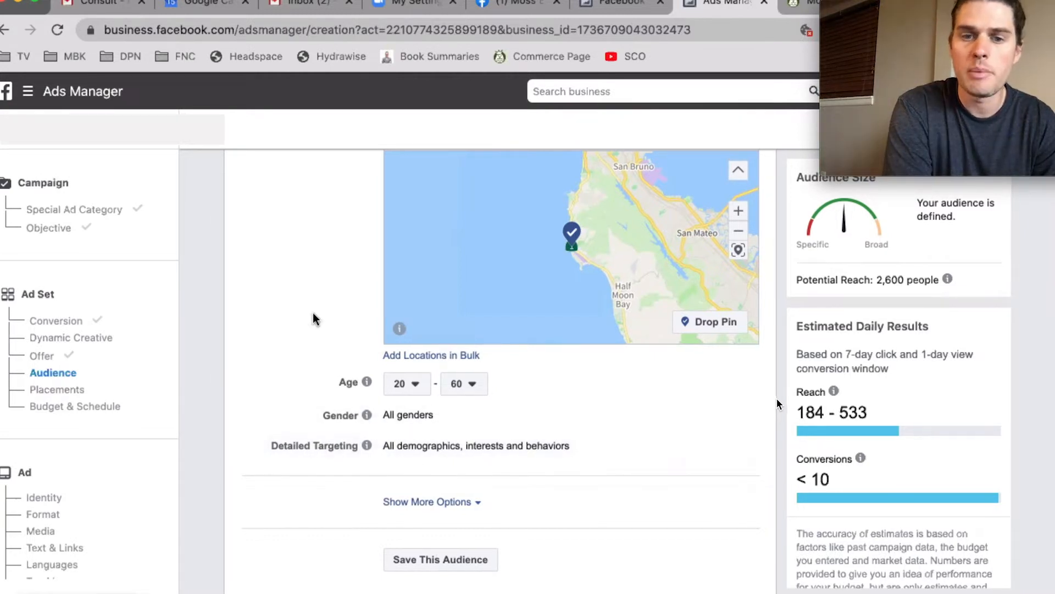
scroll(314, 313, up, 1)
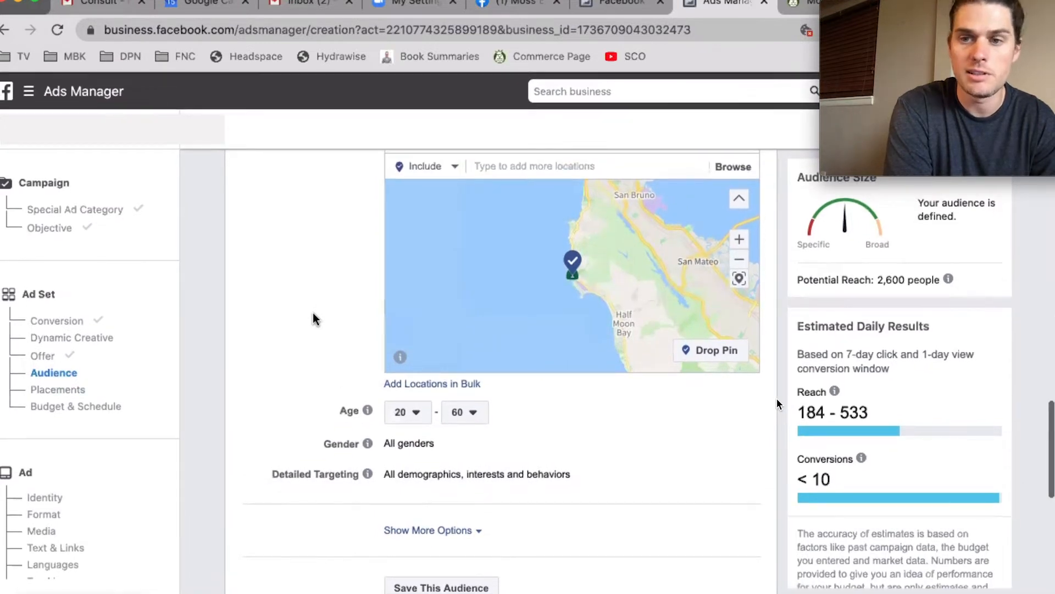
scroll(313, 314, up, 1)
scroll(313, 313, down, 2)
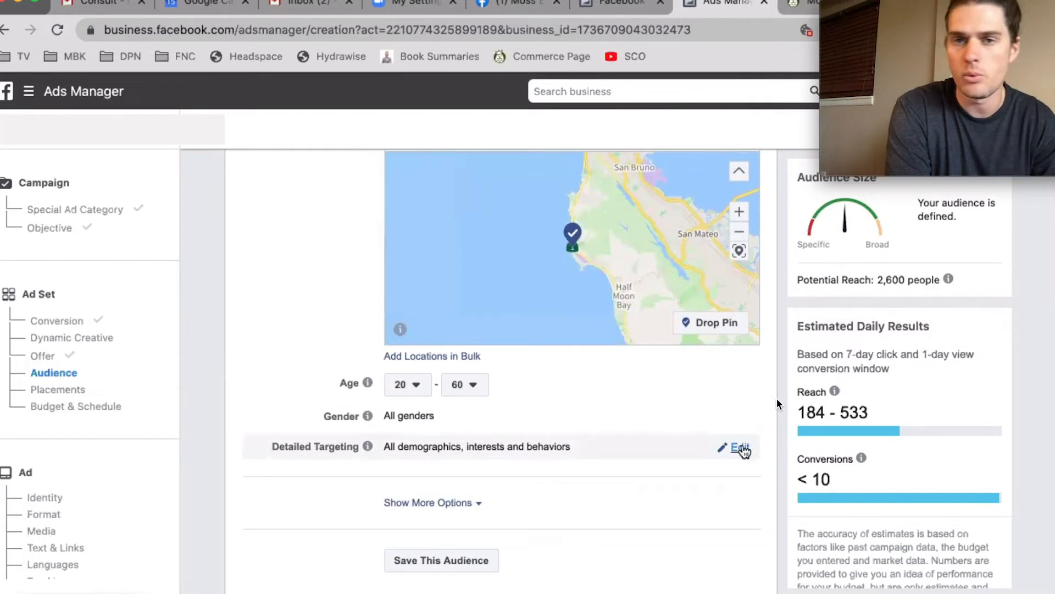
click(446, 510)
scroll(522, 497, down, 1)
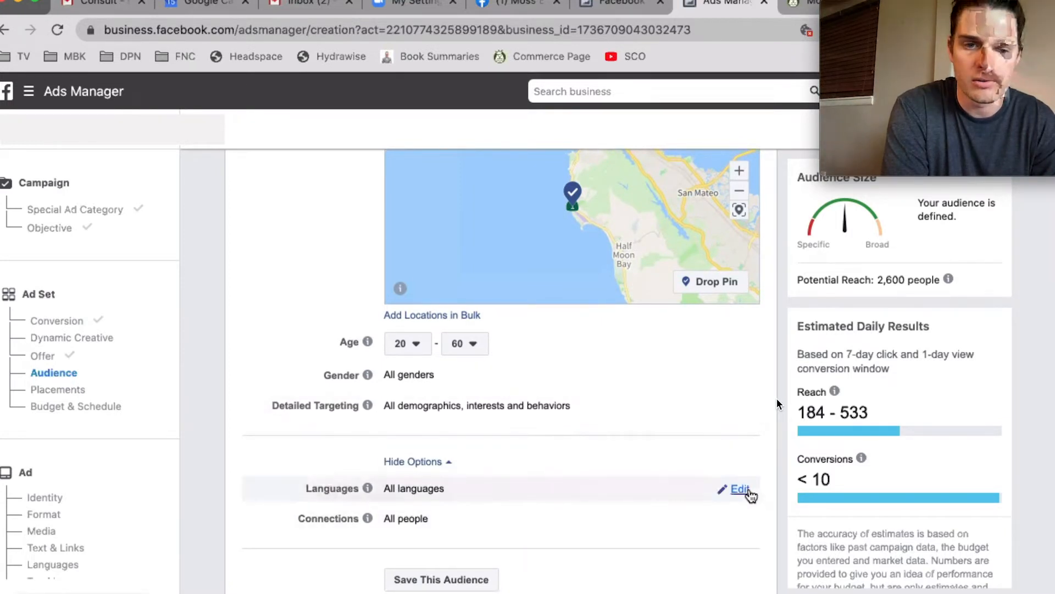
Set the audience's language to English (All).
click(742, 489)
click(526, 487)
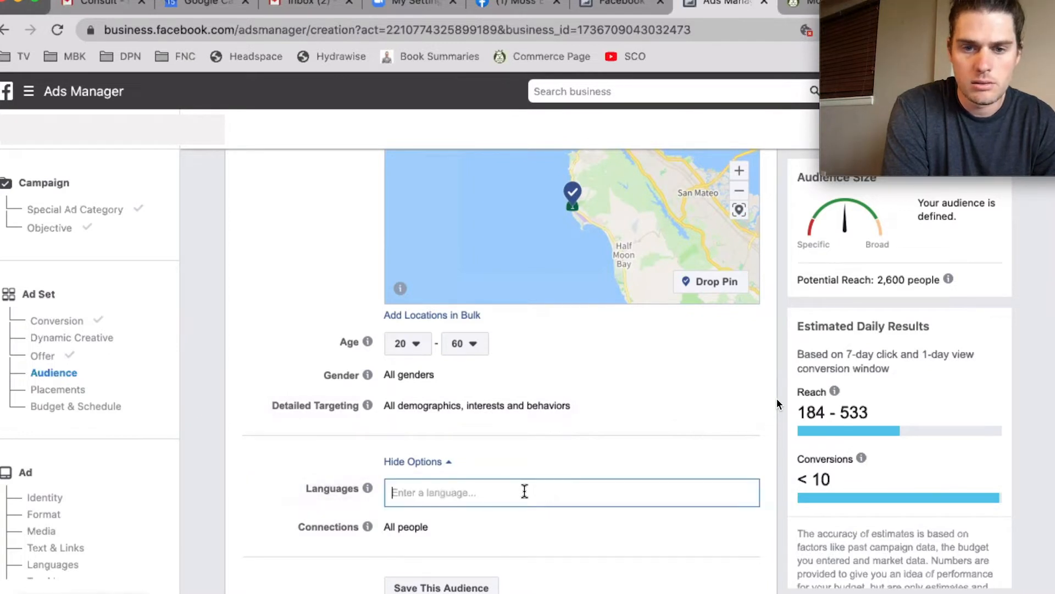
text(eng)
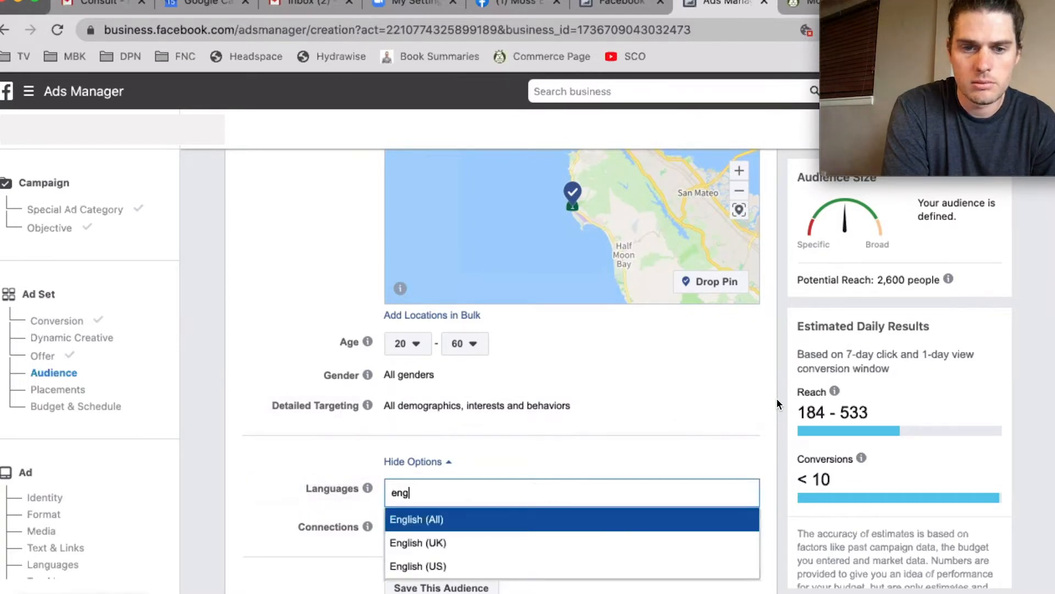
click(507, 519)
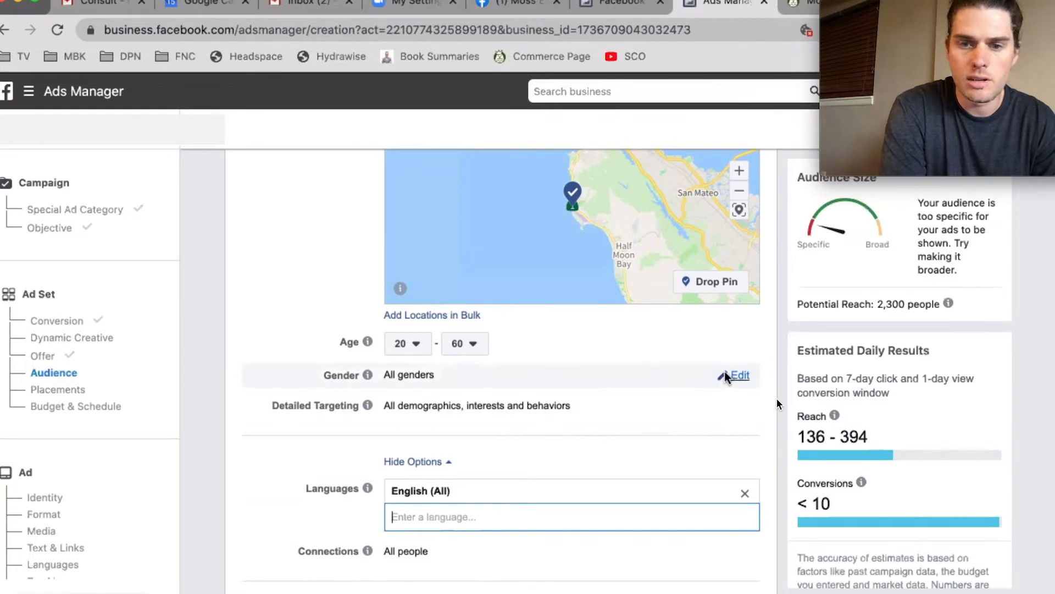
Turn off Detailed Targeting Expansion and include people interested in Kombucha in the detailed targeting.
click(741, 406)
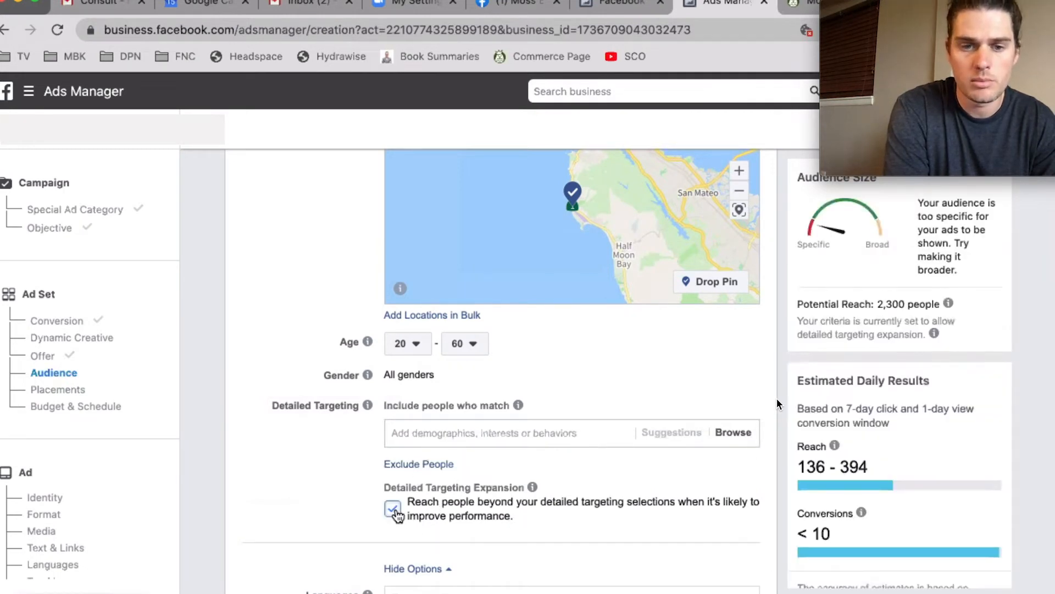
click(394, 509)
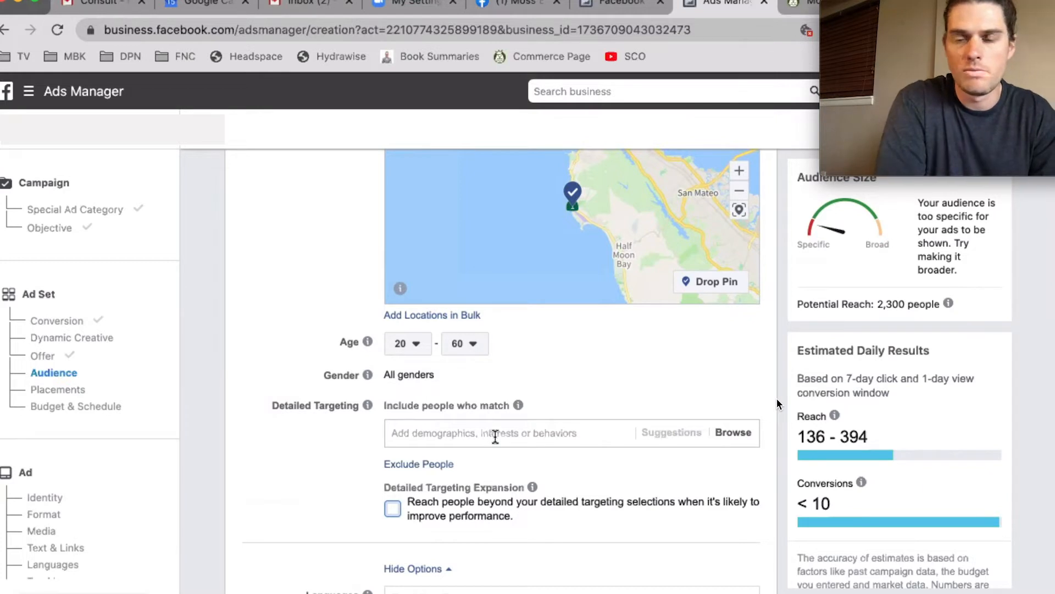
scroll(302, 352, up, 1)
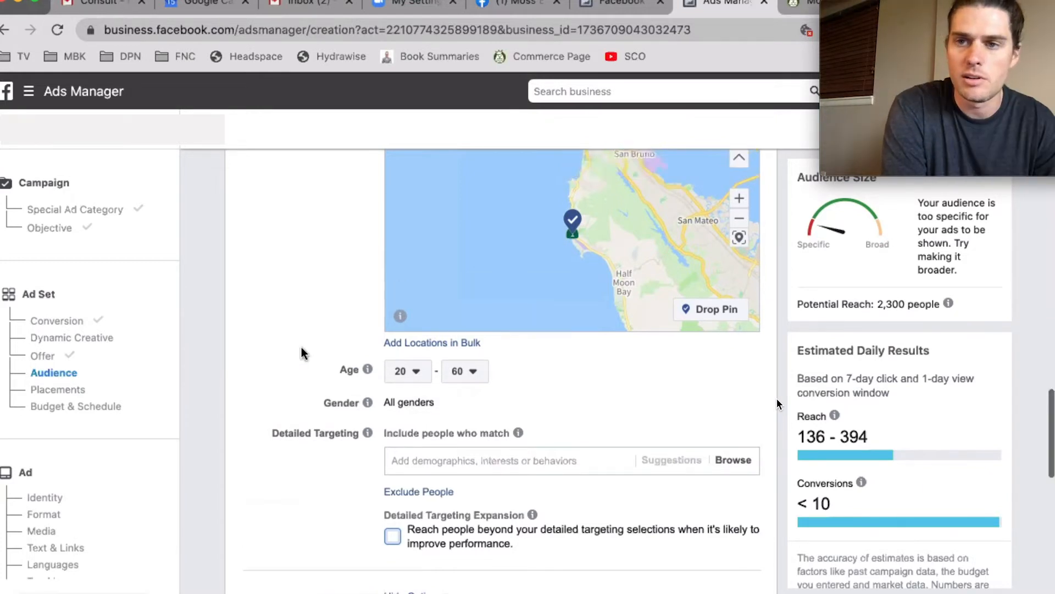
scroll(302, 352, up, 1)
scroll(302, 352, down, 1)
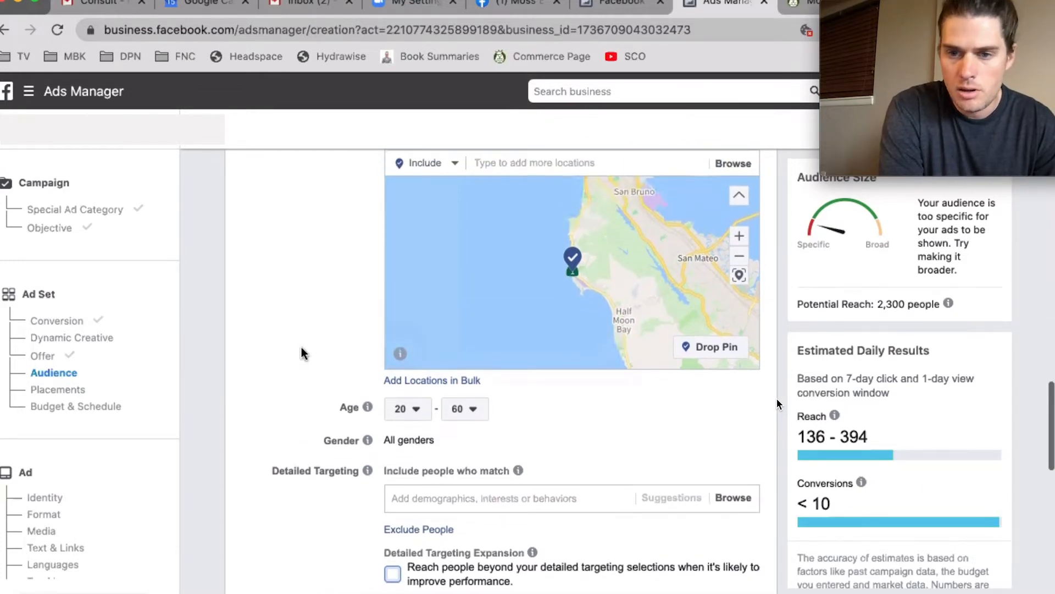
scroll(308, 396, down, 1)
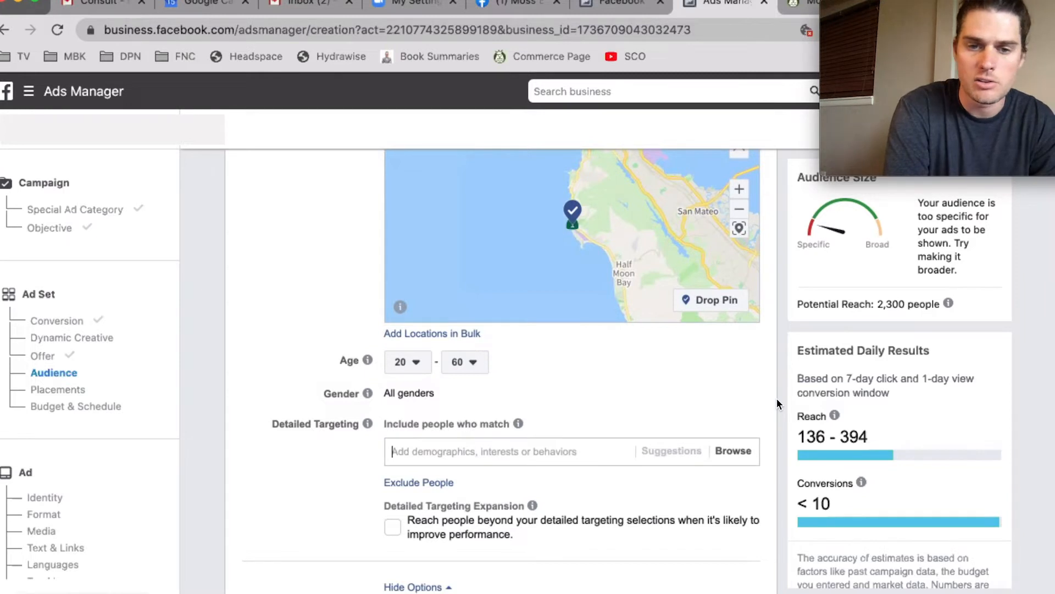
text(kombucha)
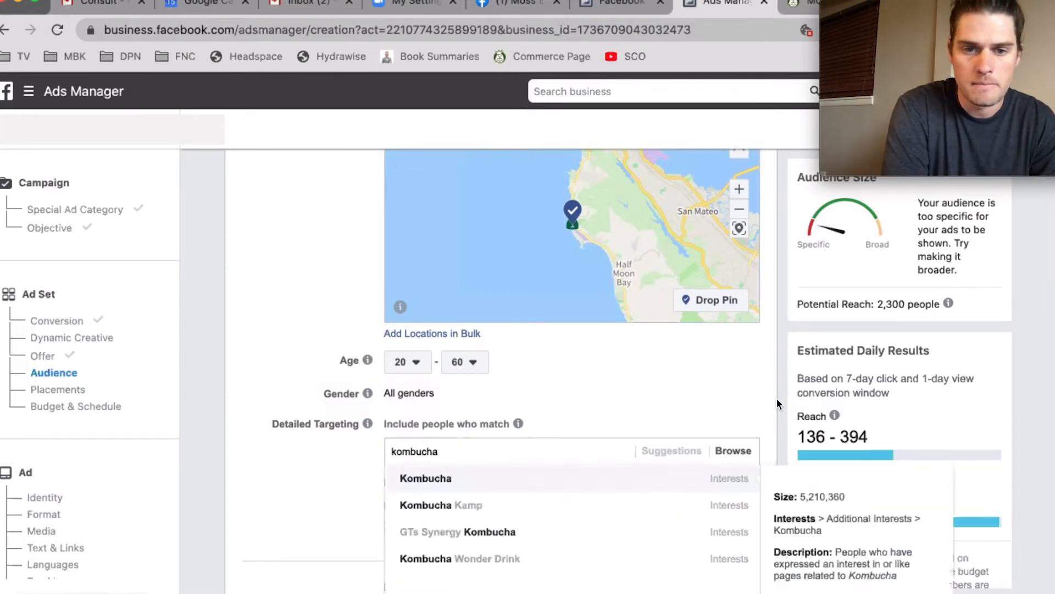
click(481, 483)
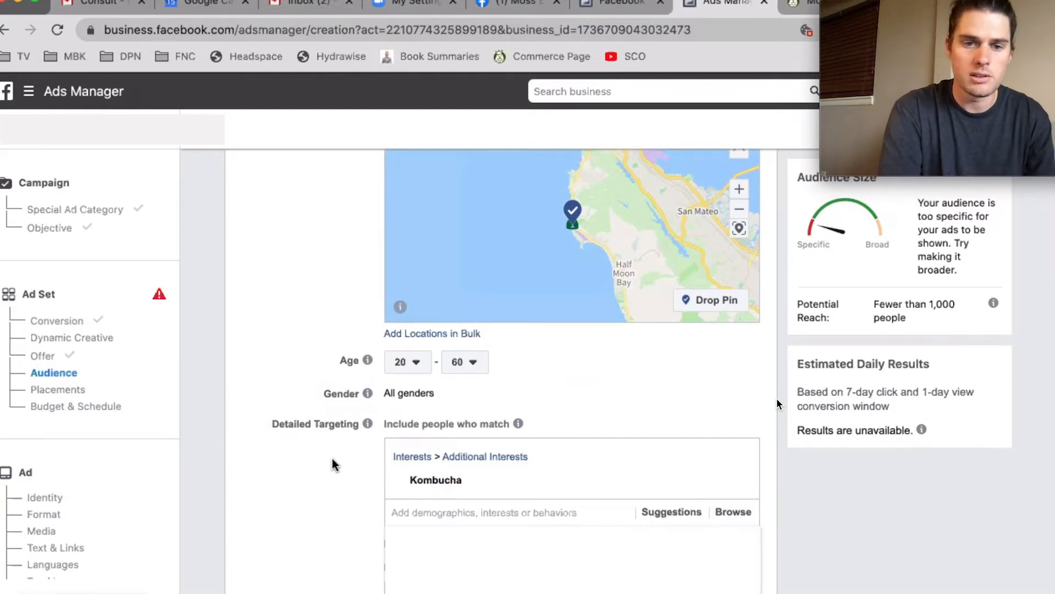
Add Wellness as a further interest in the detailed targeting.
mouse_move(449, 484)
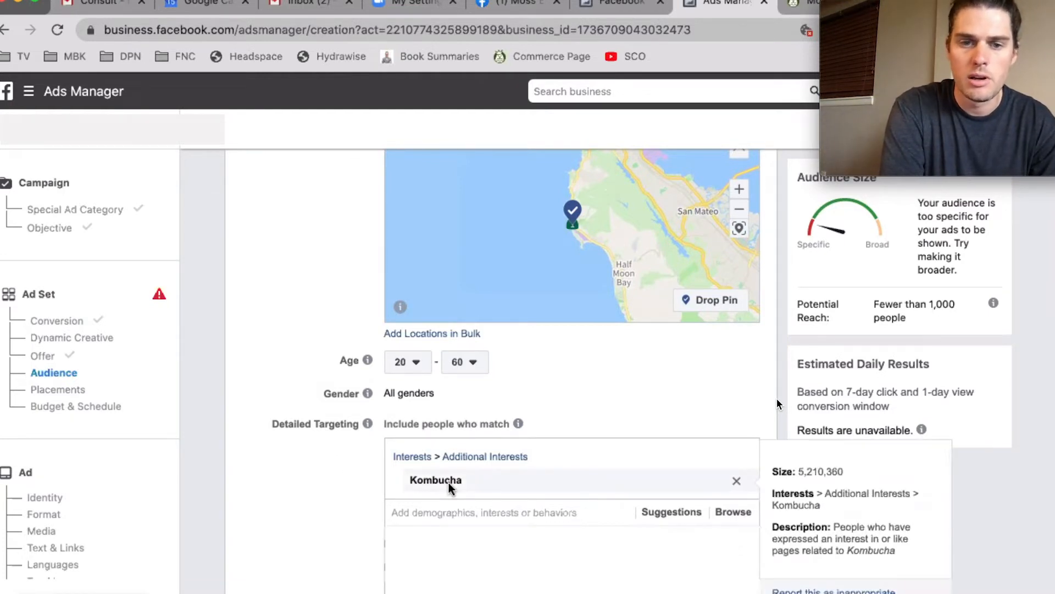
text(fi)
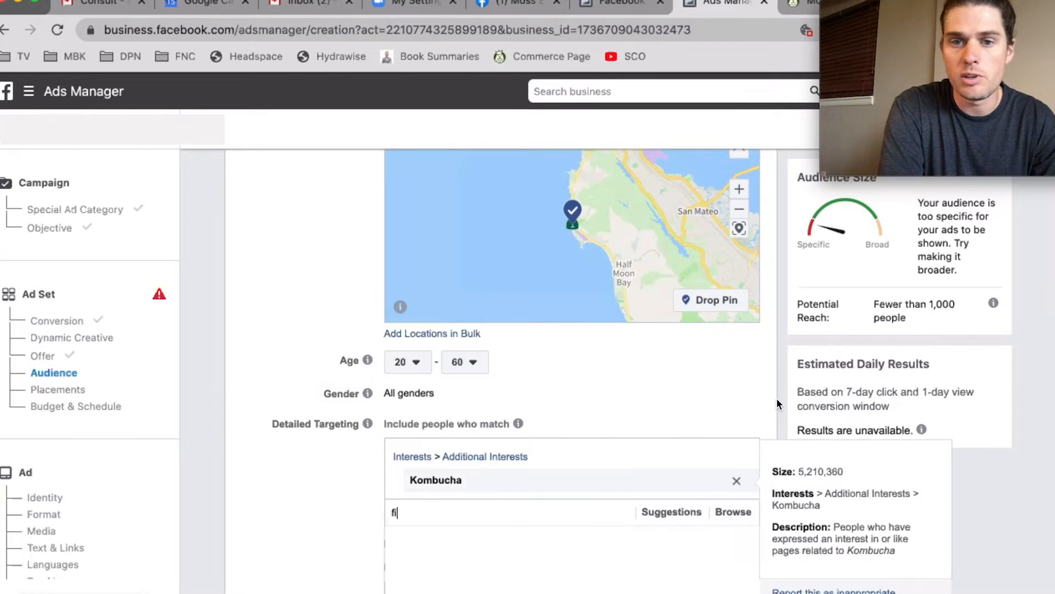
text(tn)
key(BackSpace)
key(BackSpace)
key(BackSpace)
key(BackSpace)
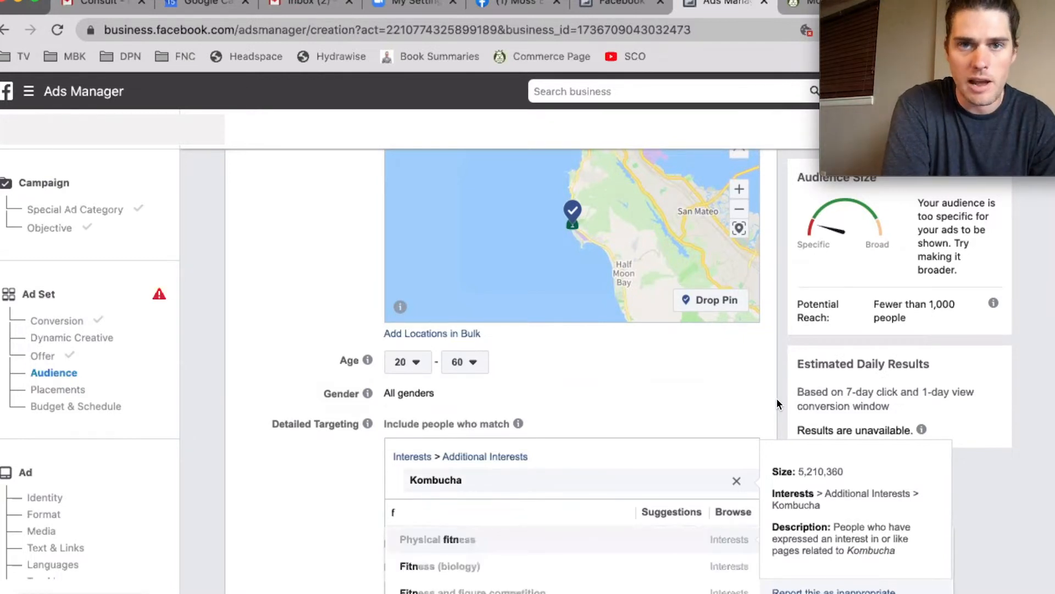
text(wellness)
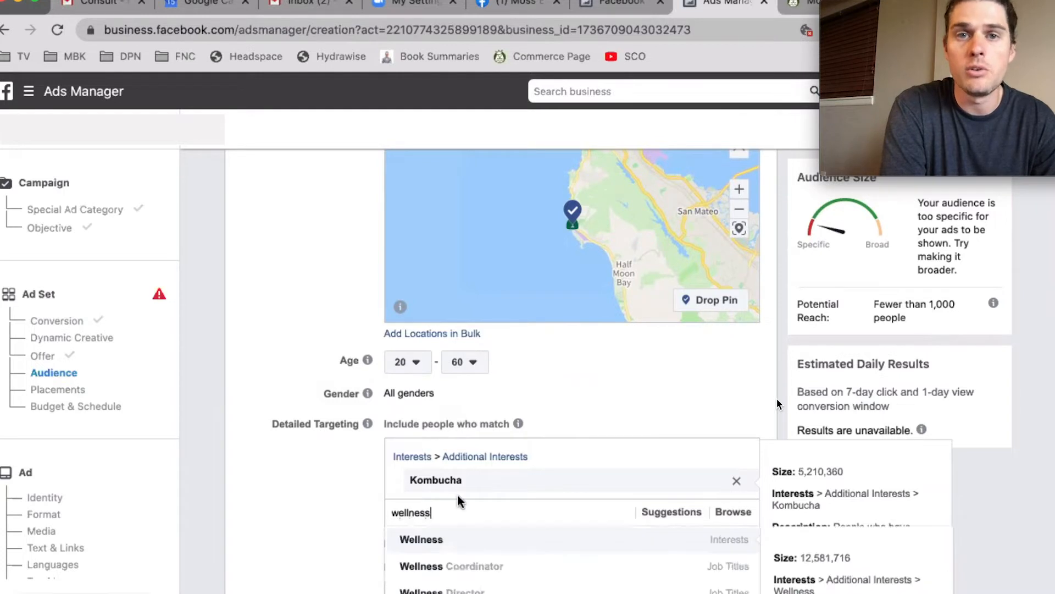
click(433, 540)
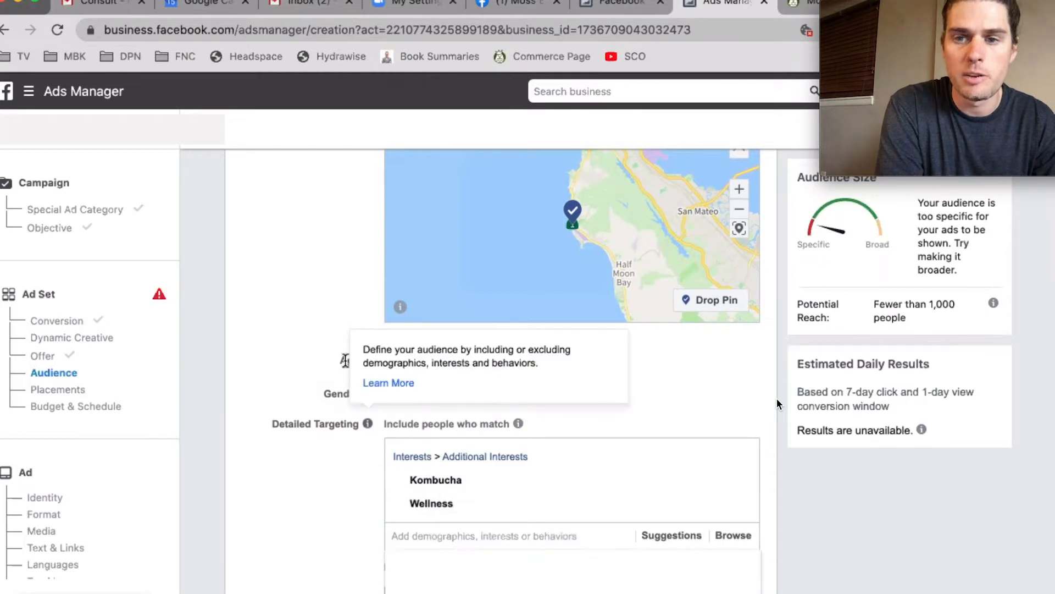
Add Montara, California to the included locations and limit it to the current city only, without a surrounding radius.
scroll(336, 236, up, 5)
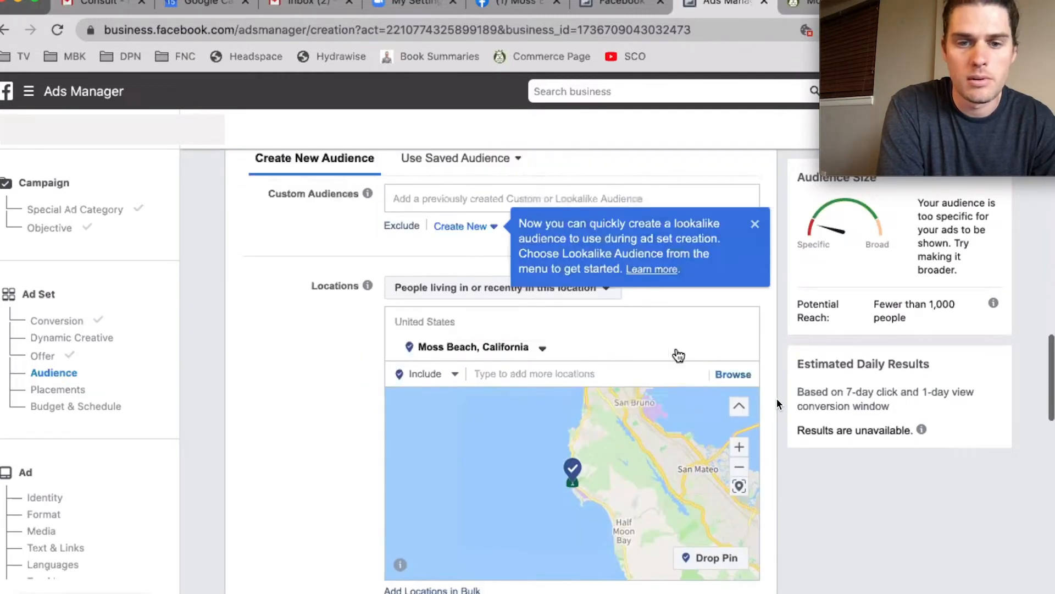
click(543, 378)
text(montara)
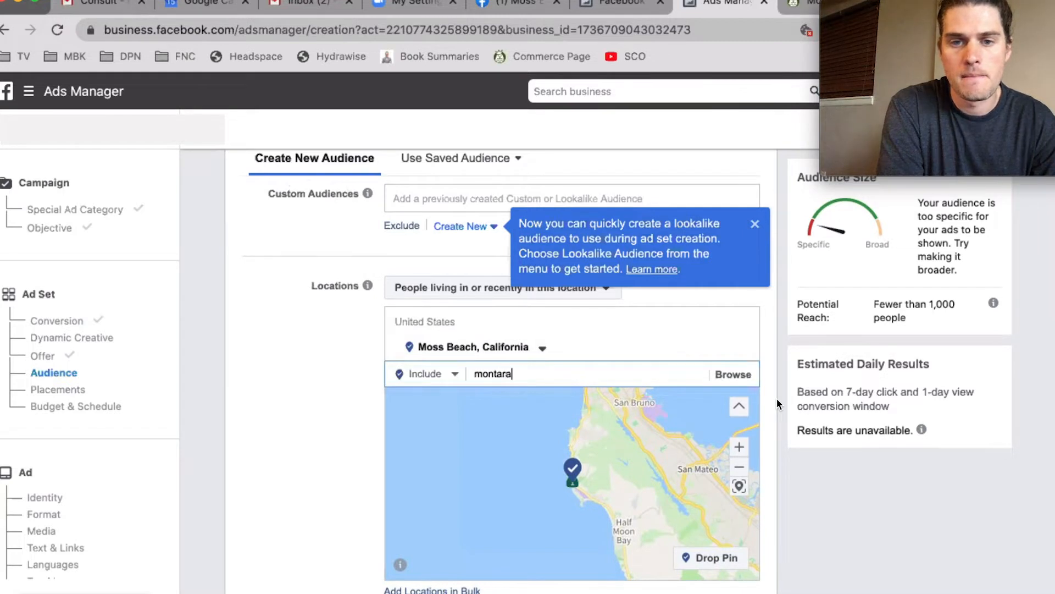
key(Return)
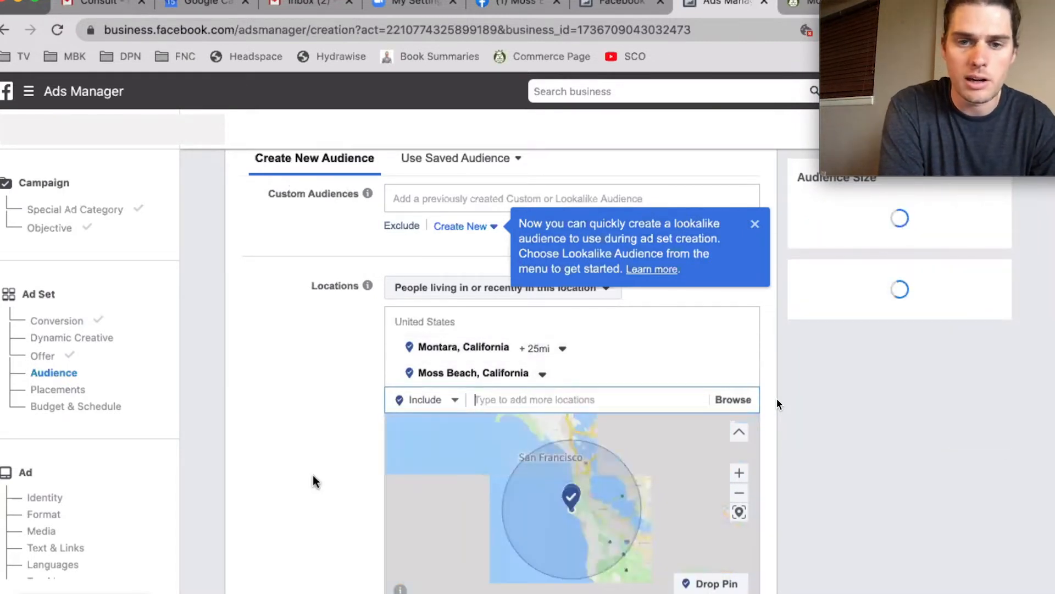
scroll(314, 481, down, 6)
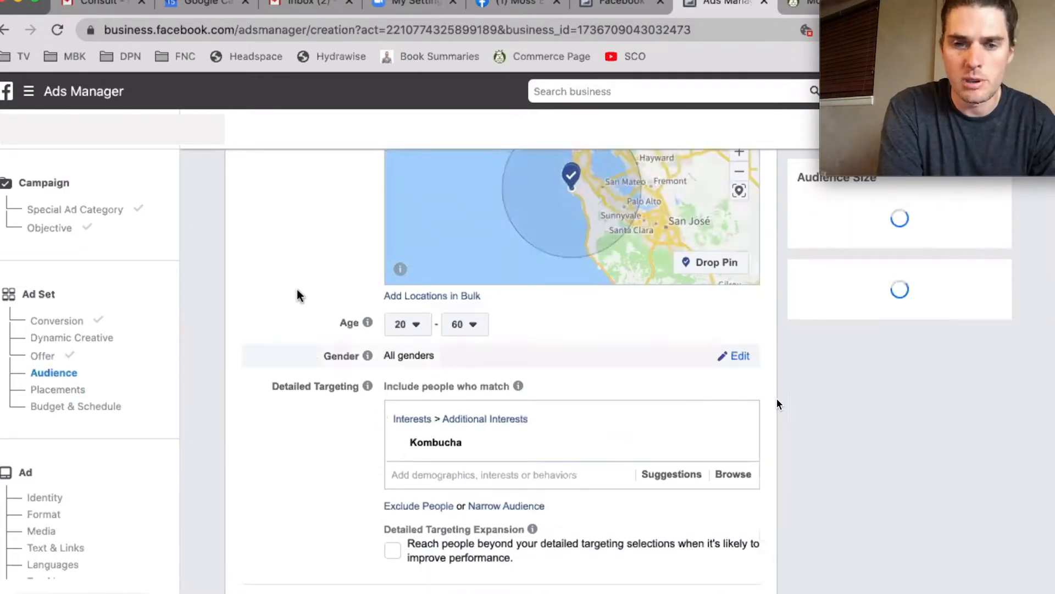
scroll(297, 295, up, 6)
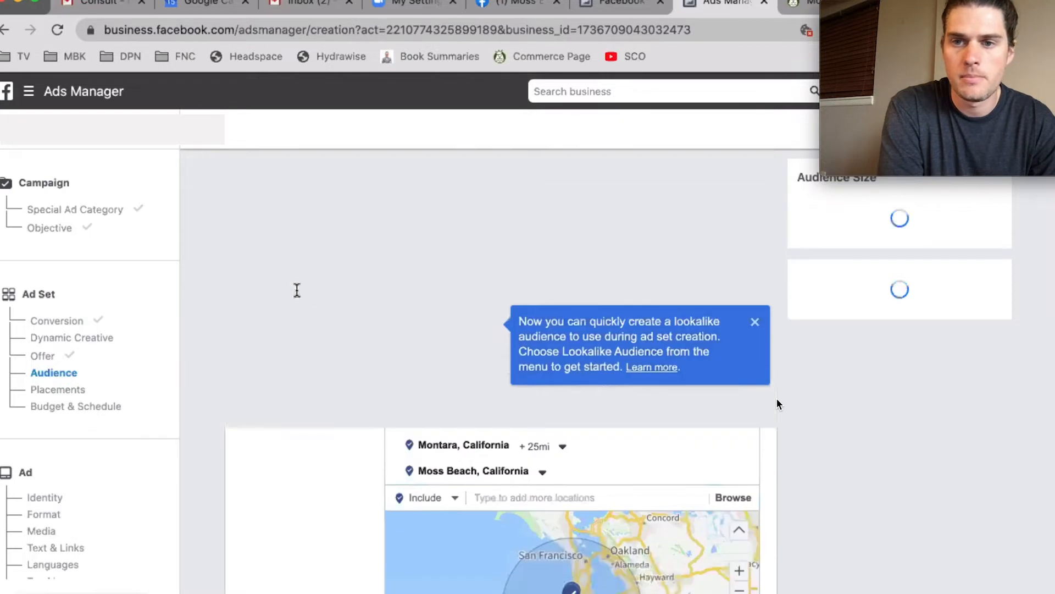
scroll(297, 290, up, 3)
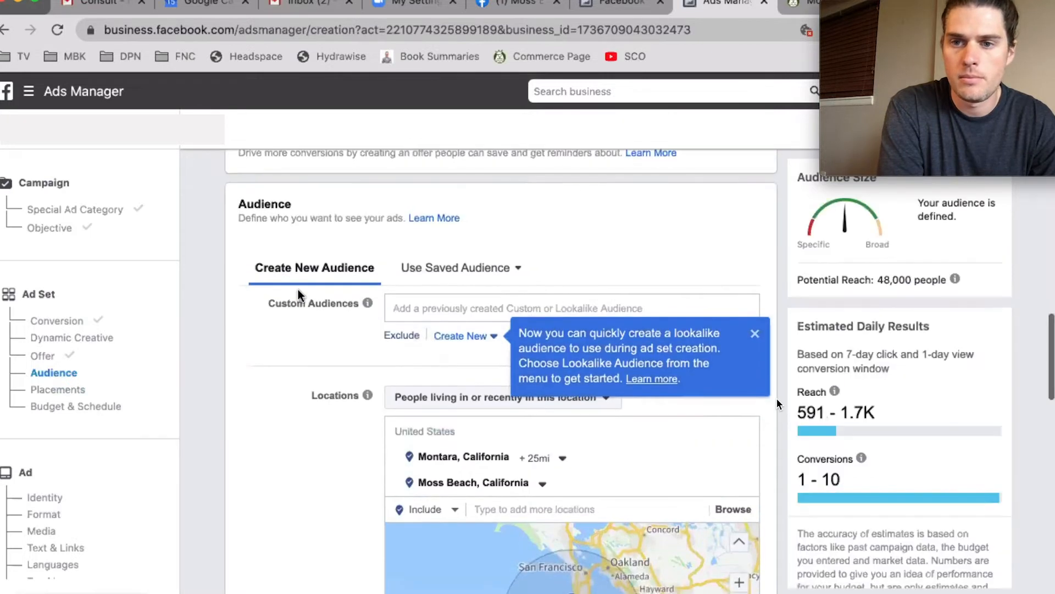
click(564, 461)
click(582, 490)
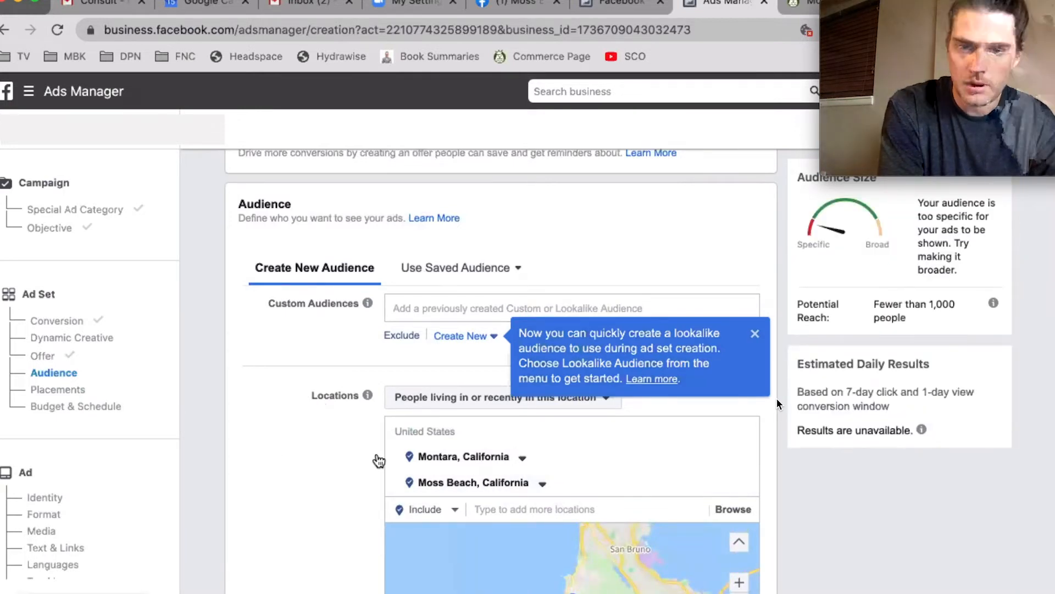
Add El Granada, California without a surrounding radius and restrict location targeting to "People living in this location".
scroll(322, 476, down, 2)
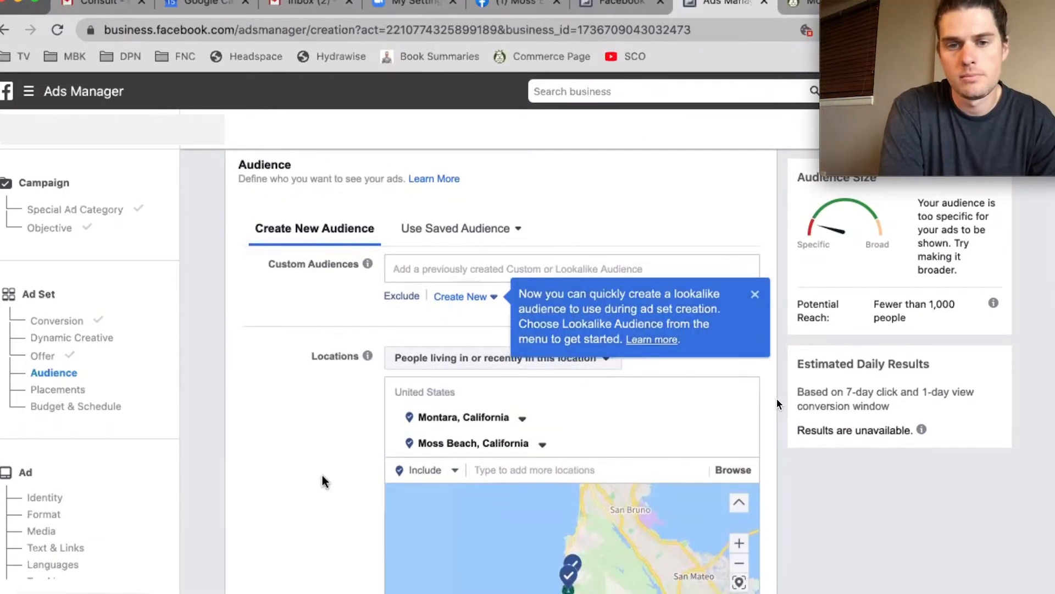
scroll(322, 475, down, 2)
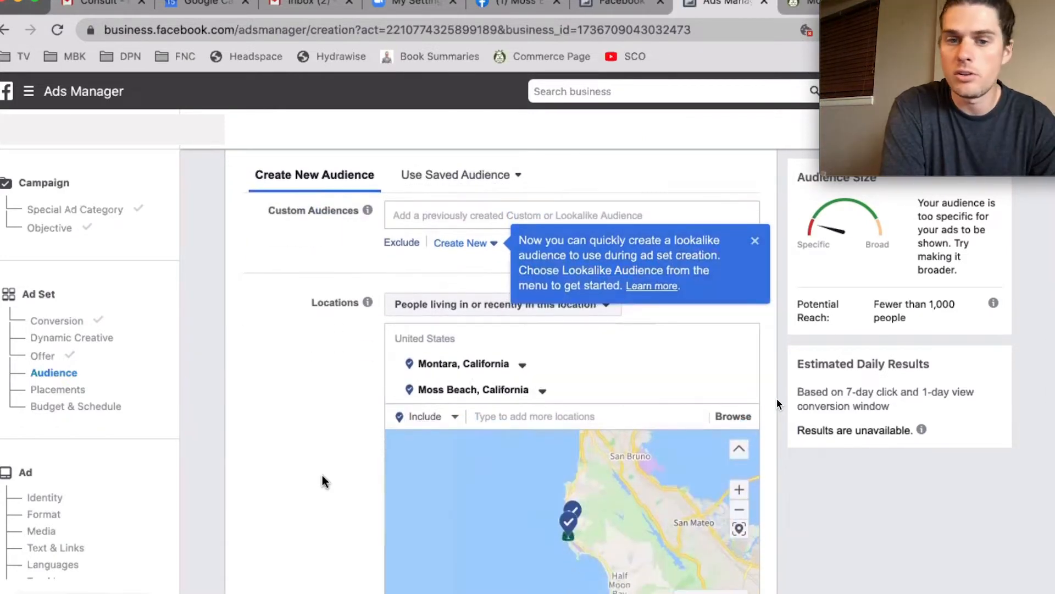
scroll(322, 476, down, 2)
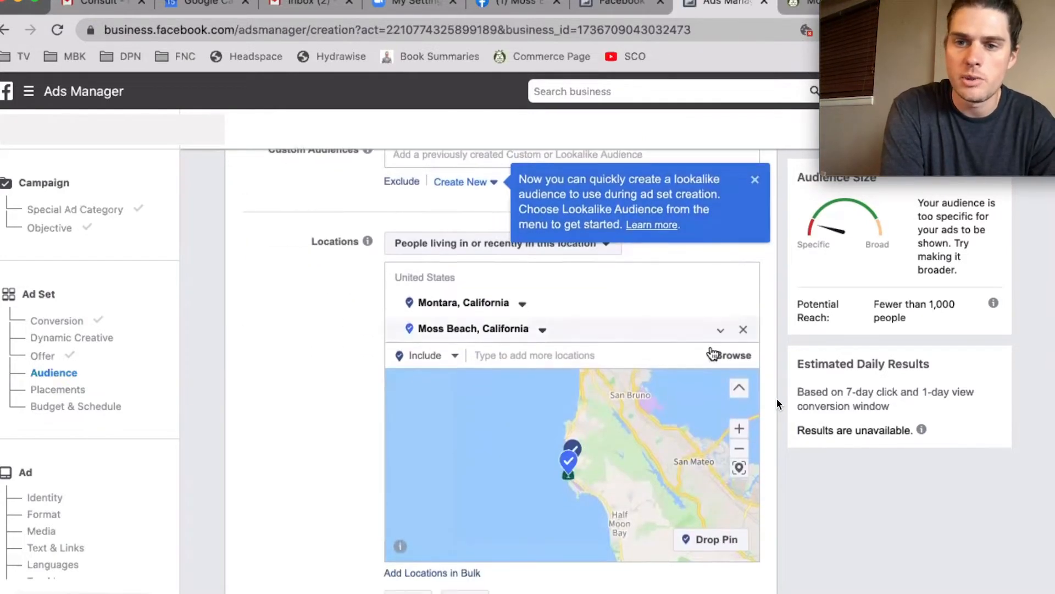
click(620, 360)
text(e)
text(l)
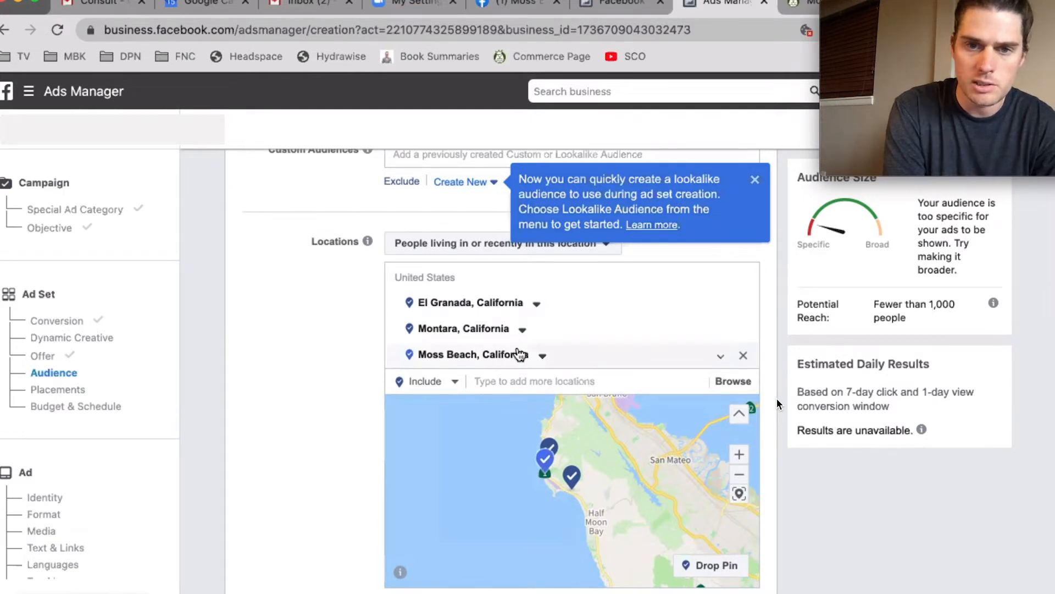
click(495, 248)
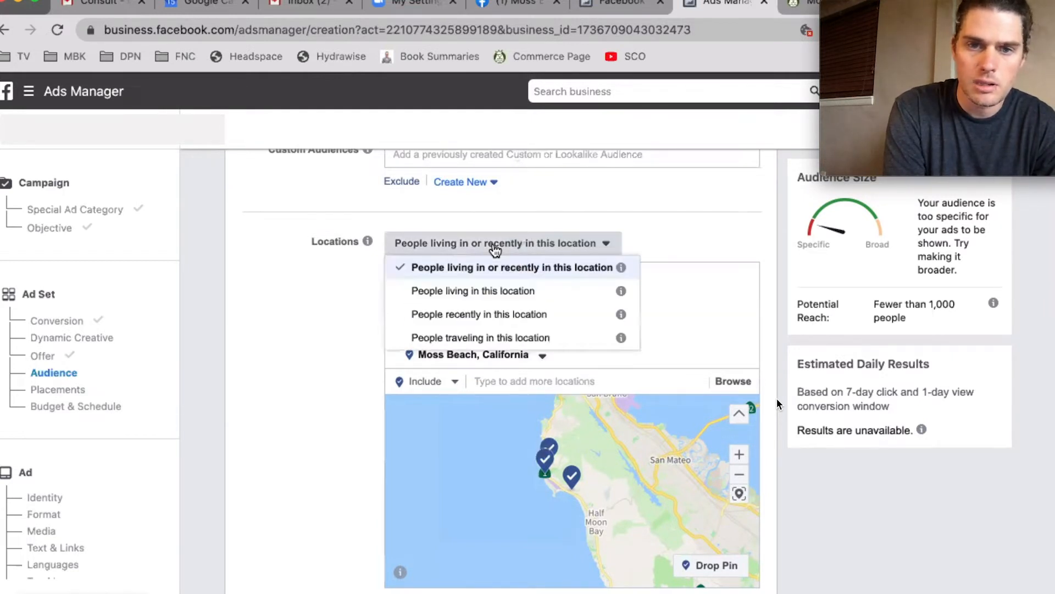
click(502, 299)
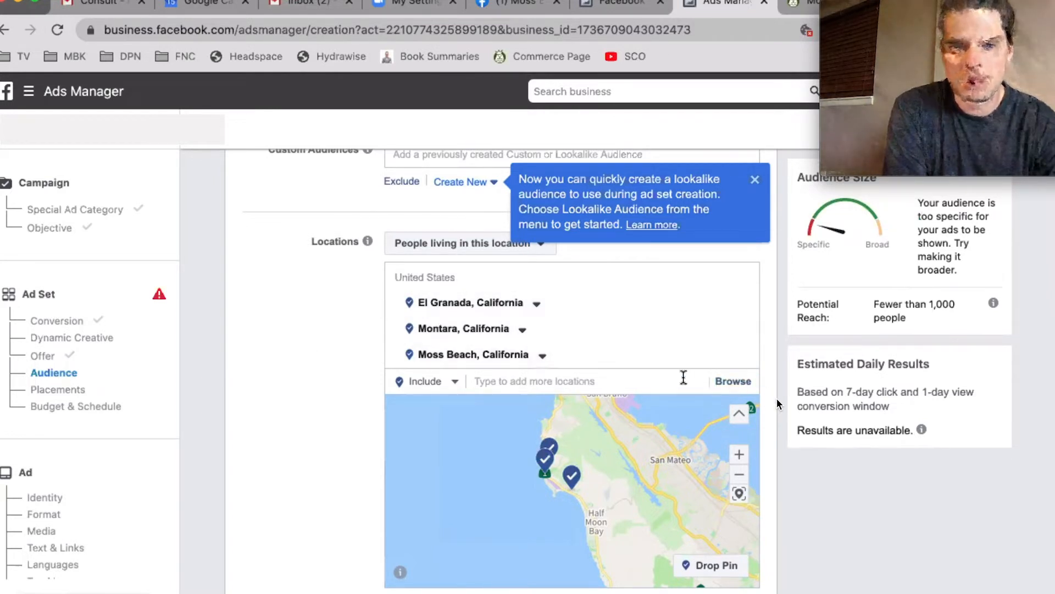
Add Half Moon Bay, California to the included locations and limit it to the current city only.
click(667, 379)
text(half moon bay)
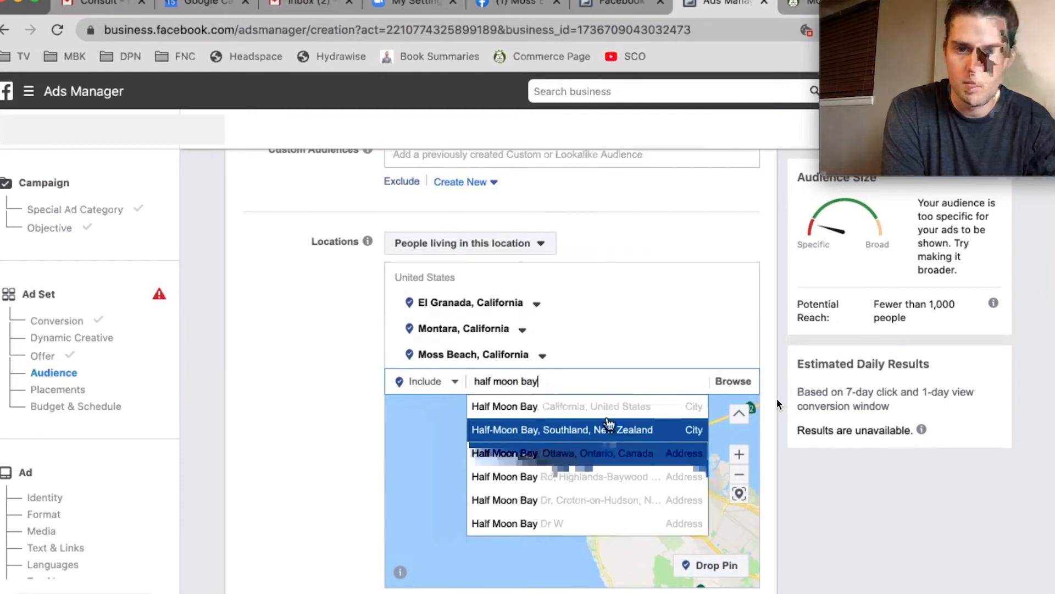
click(595, 407)
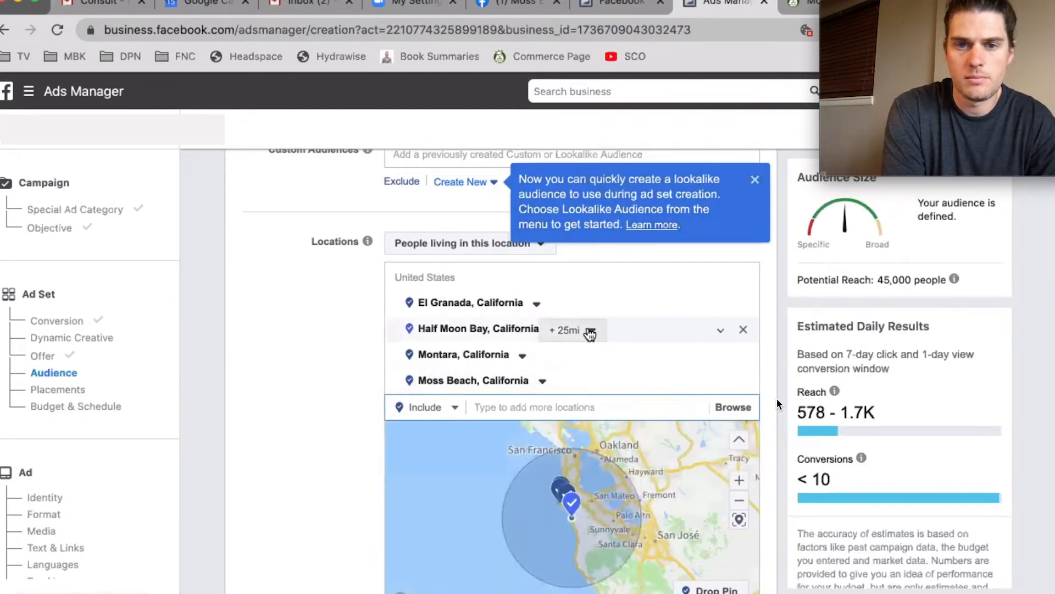
click(589, 330)
click(589, 359)
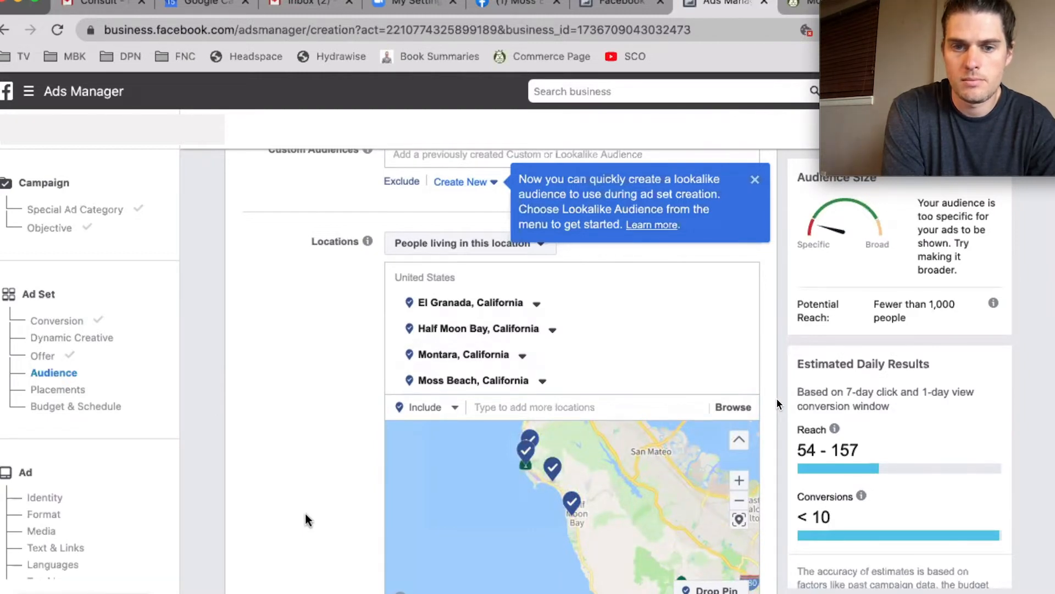
scroll(307, 519, down, 2)
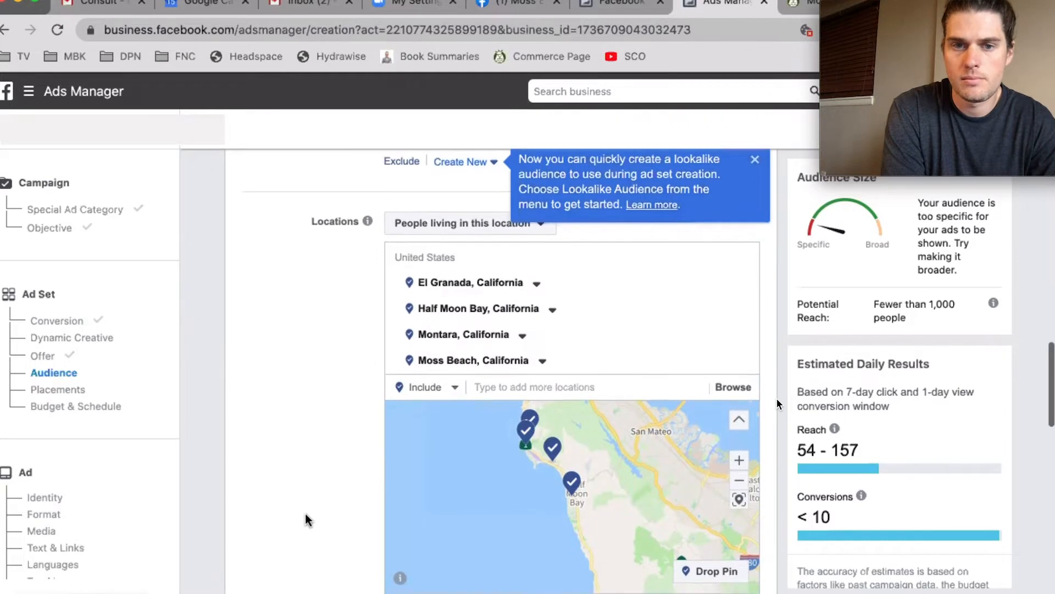
scroll(306, 519, down, 1)
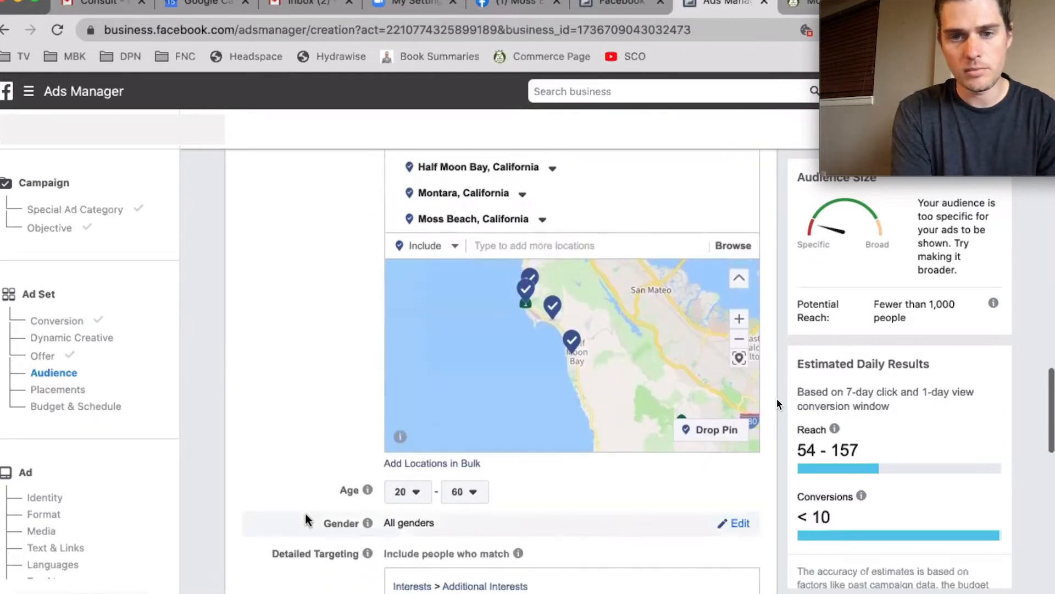
scroll(306, 520, down, 2)
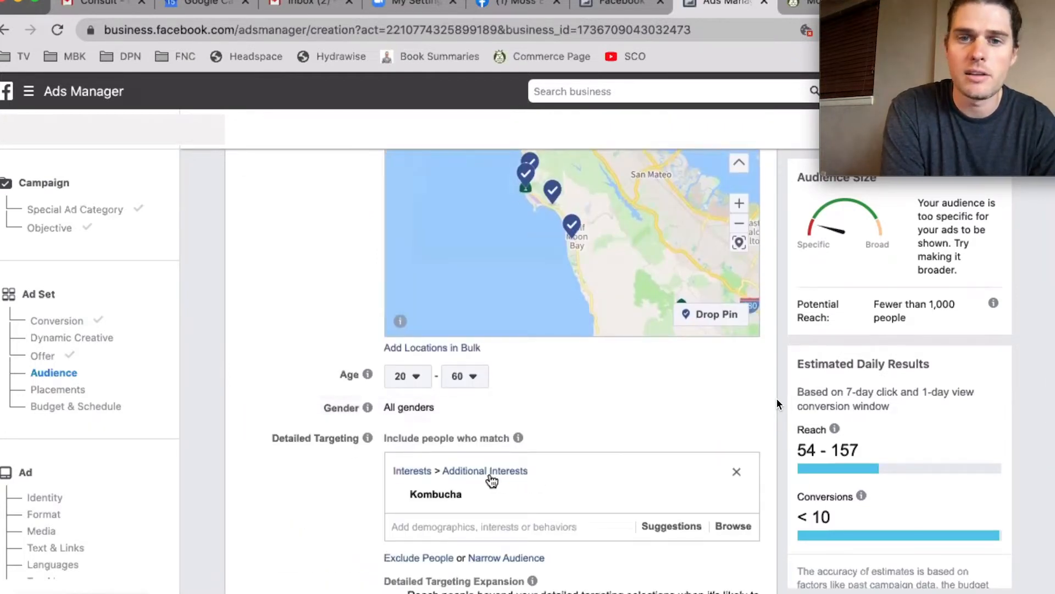
mouse_move(501, 479)
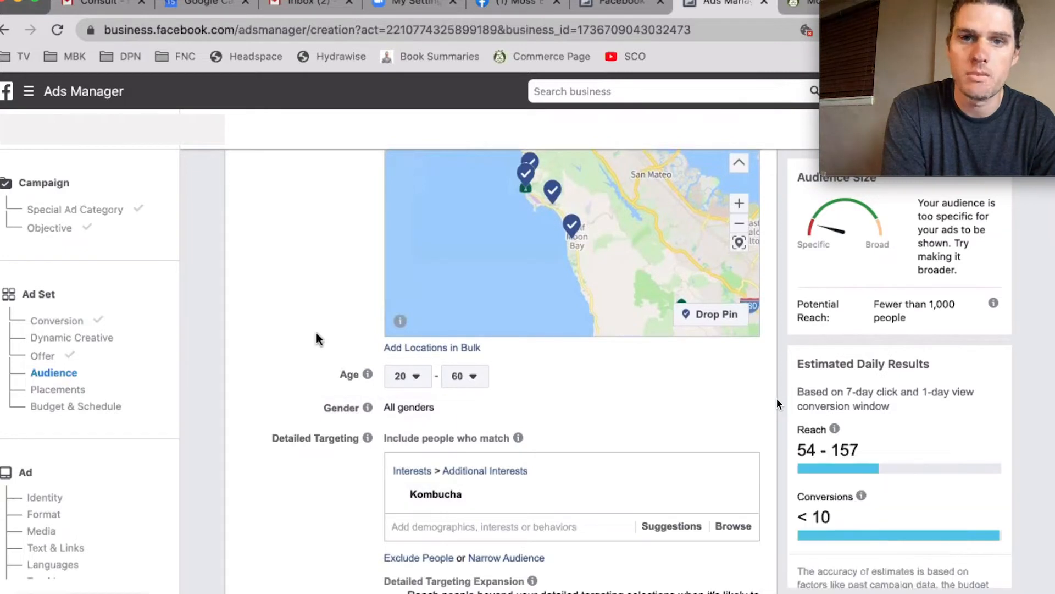
Add Pacifica, California to the included locations and set its surrounding radius to 10 miles.
scroll(316, 332, up, 2)
scroll(338, 344, up, 1)
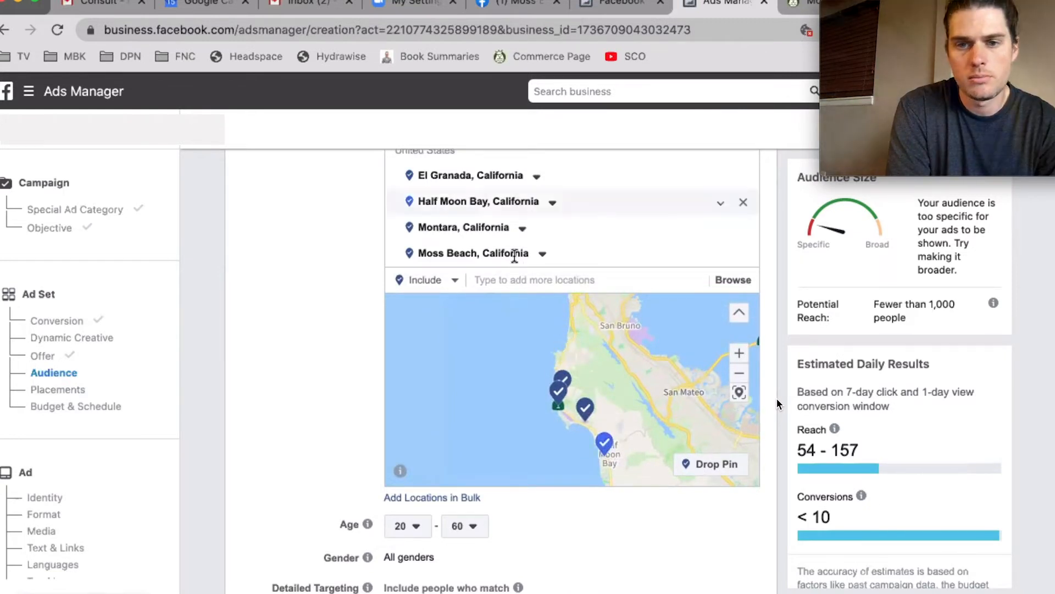
click(507, 278)
text(pacifica)
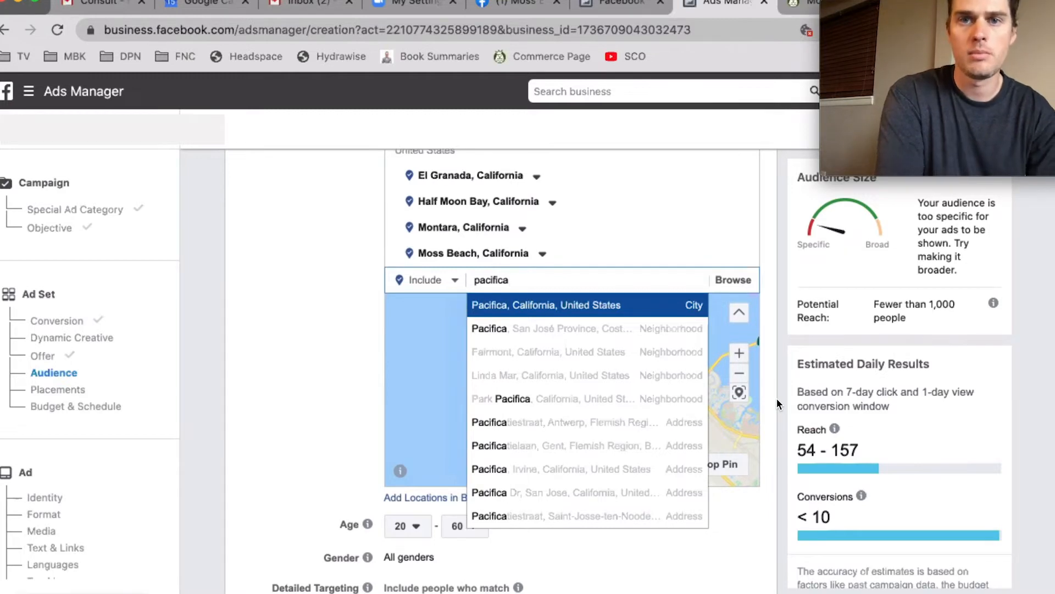
key(Return)
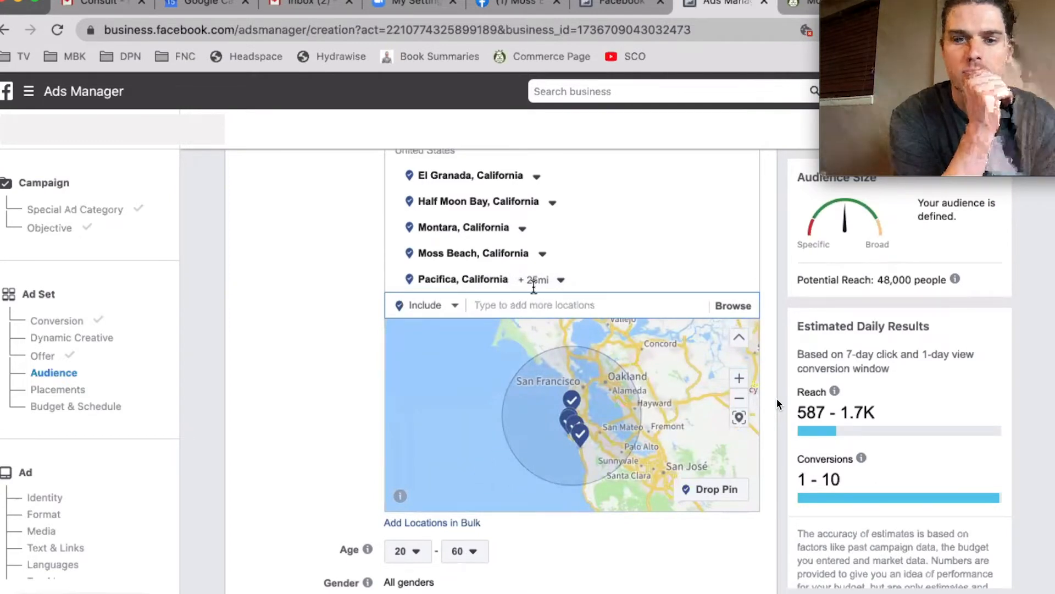
click(561, 280)
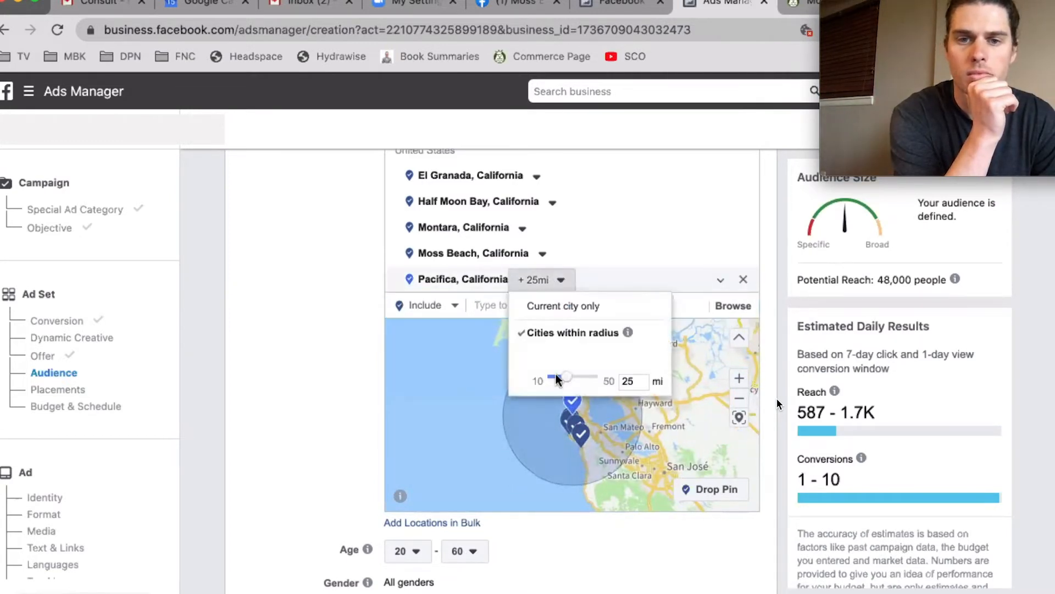
drag(563, 383, 531, 377)
click(621, 402)
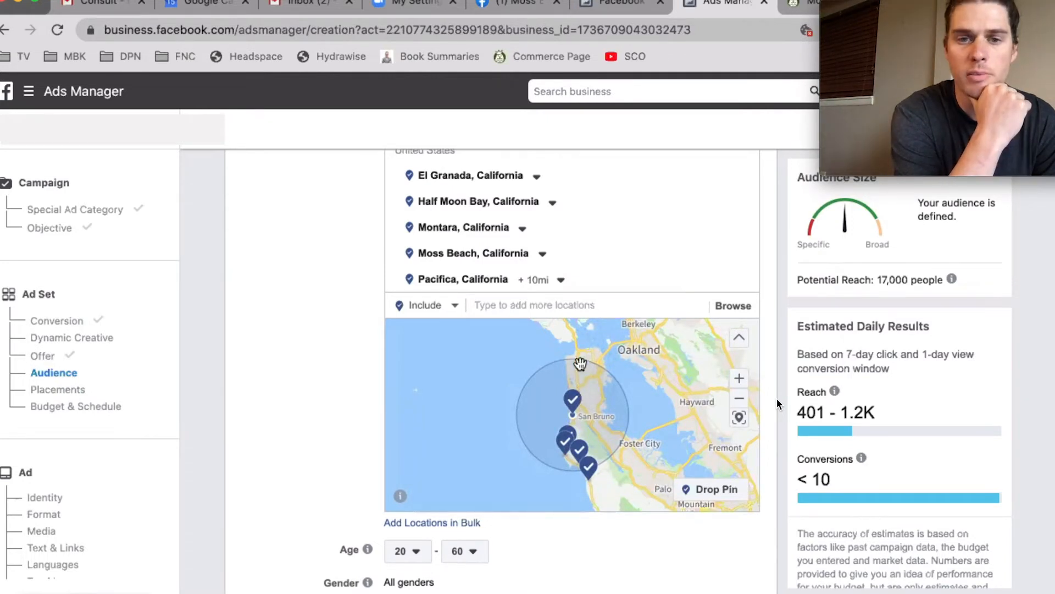
Try to reduce the radius around Pacifica, California to 5 miles.
click(561, 286)
drag(548, 379, 485, 370)
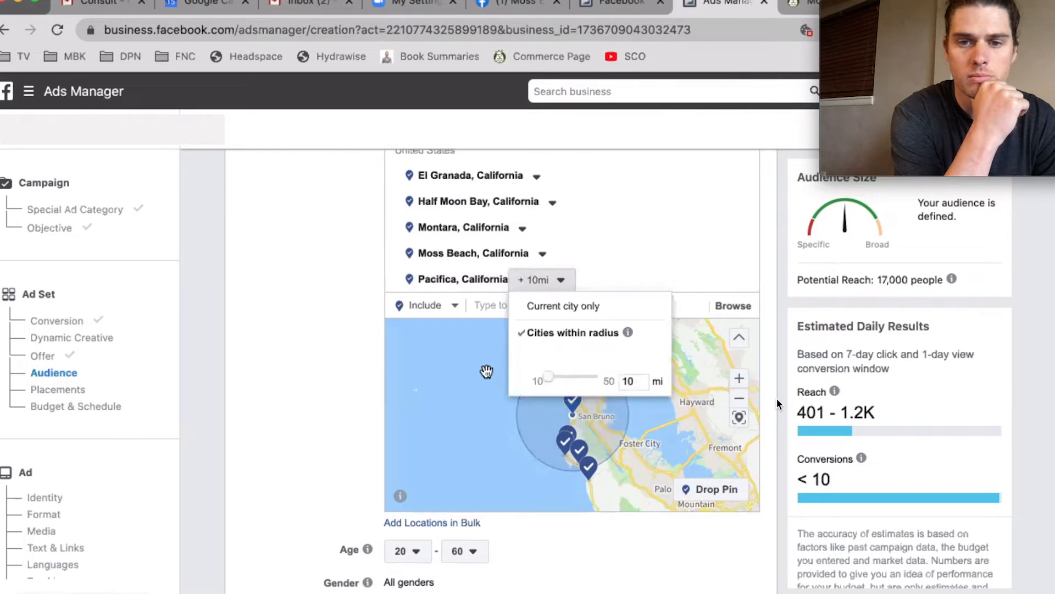
click(639, 383)
key(BackSpace)
key(BackSpace)
text(5)
key(Tab)
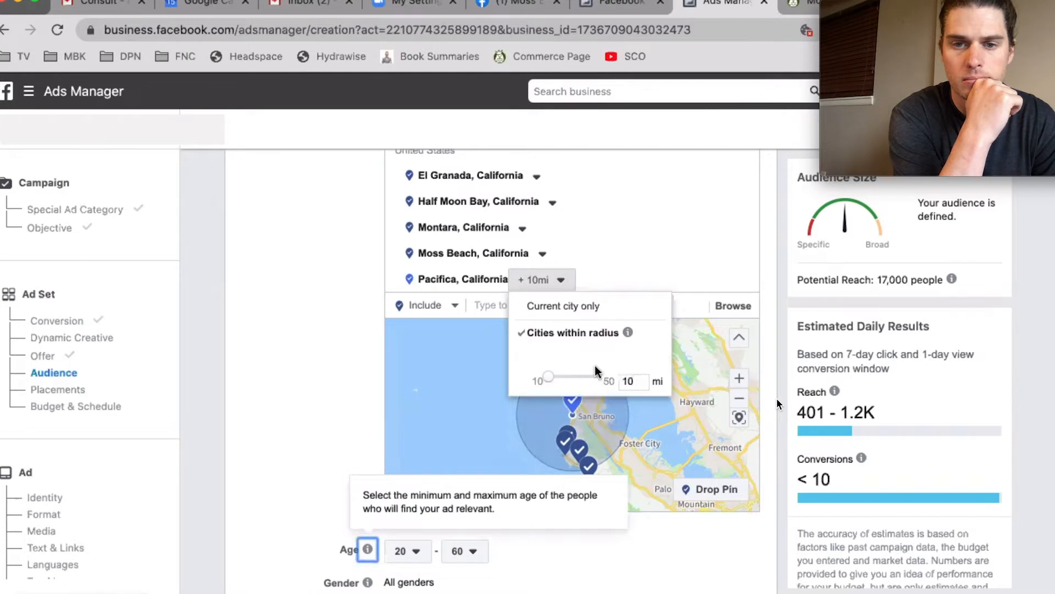
Limit the Pacifica, California location to the current city only, without a surrounding radius.
click(641, 383)
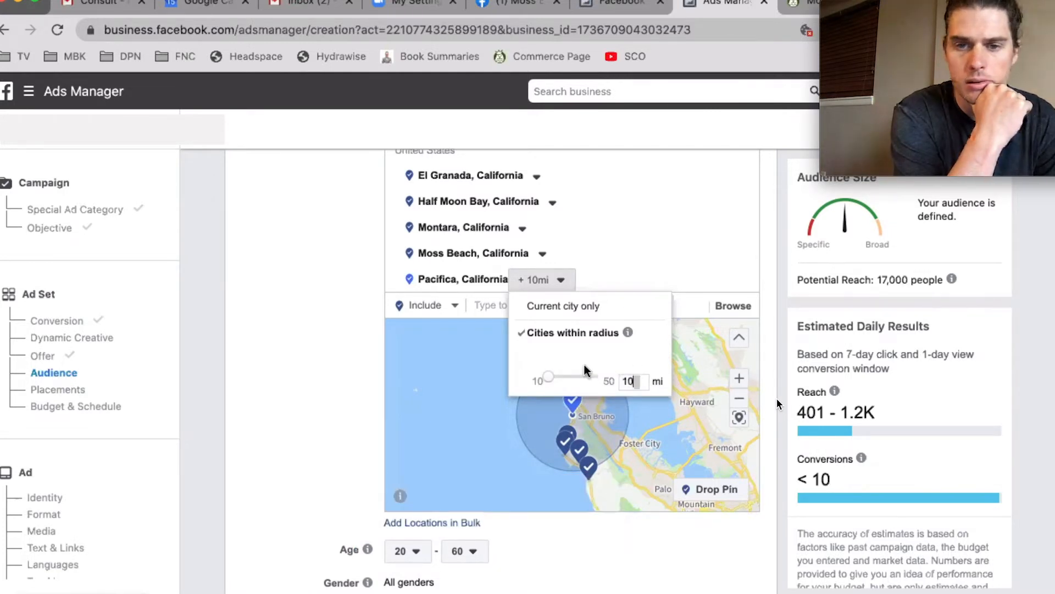
click(558, 306)
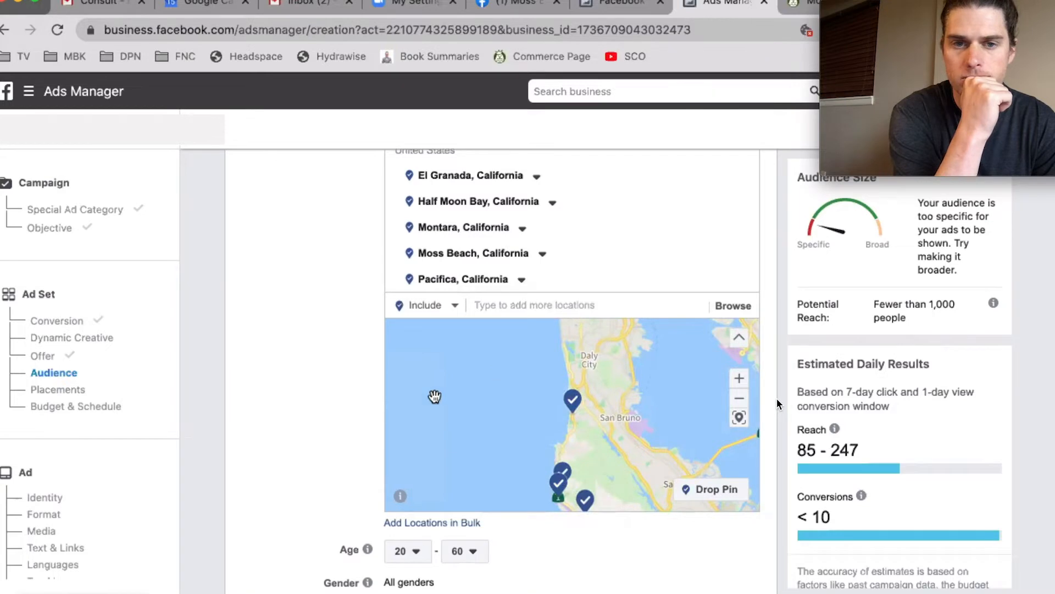
Search the detailed targeting for "kombucha" and add the GTs Synergy Kombucha interest.
scroll(334, 437, down, 3)
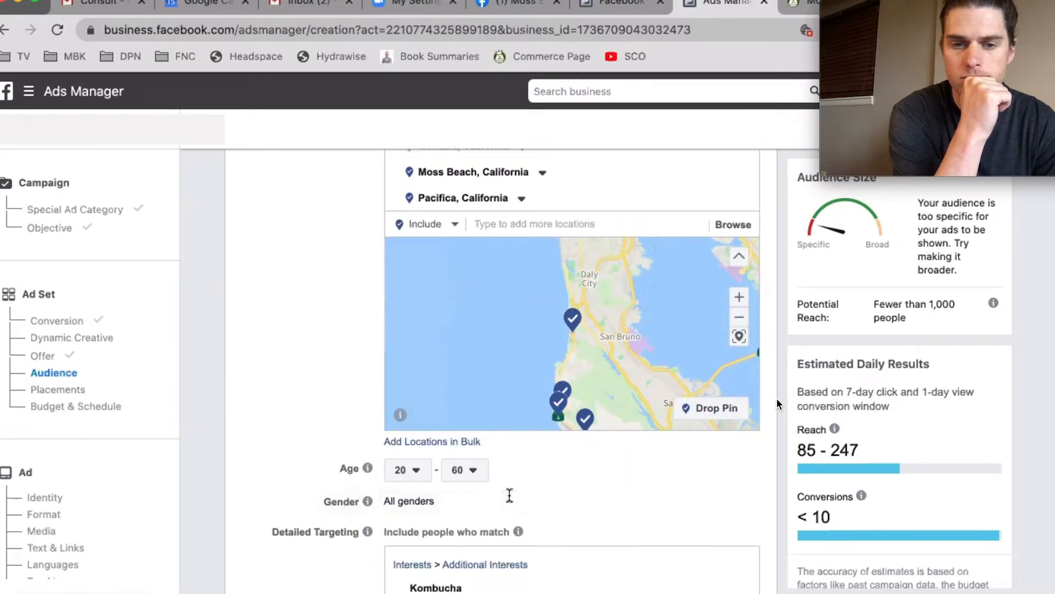
scroll(778, 404, down, 8)
mouse_move(599, 350)
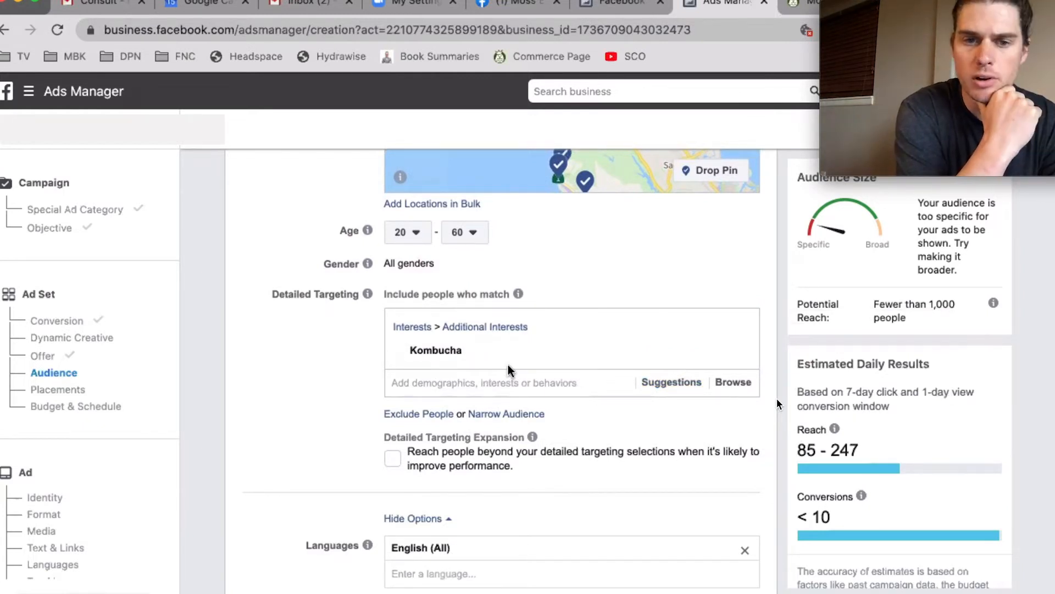
mouse_move(450, 348)
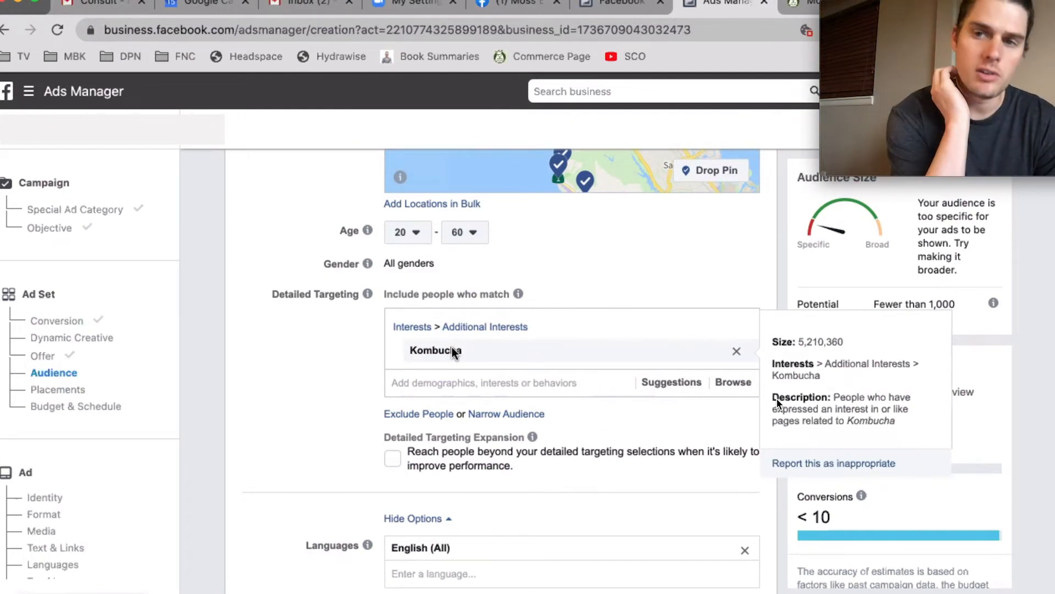
click(442, 383)
text(kombucha)
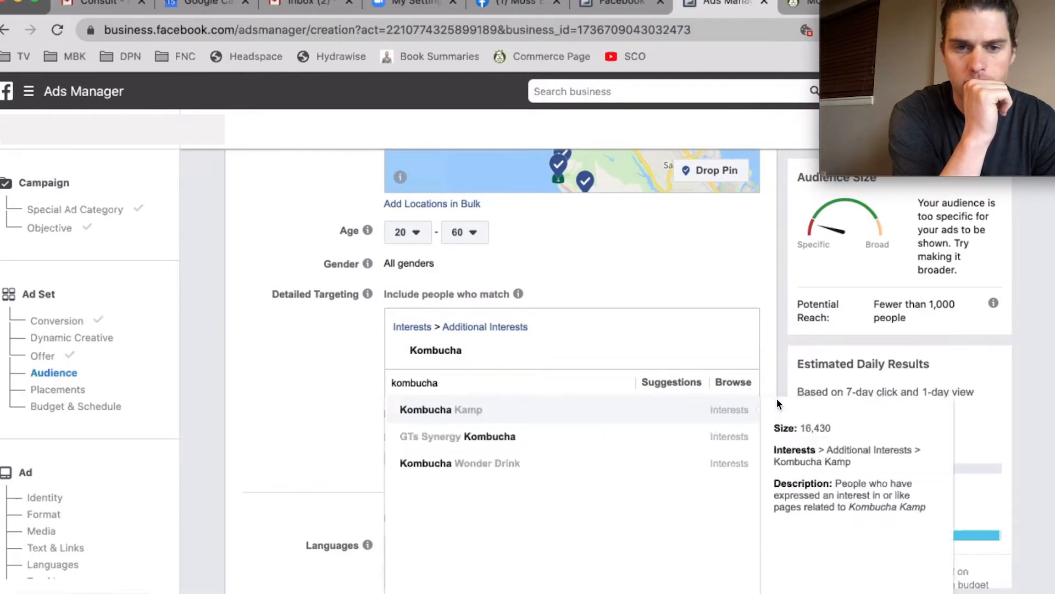
click(456, 437)
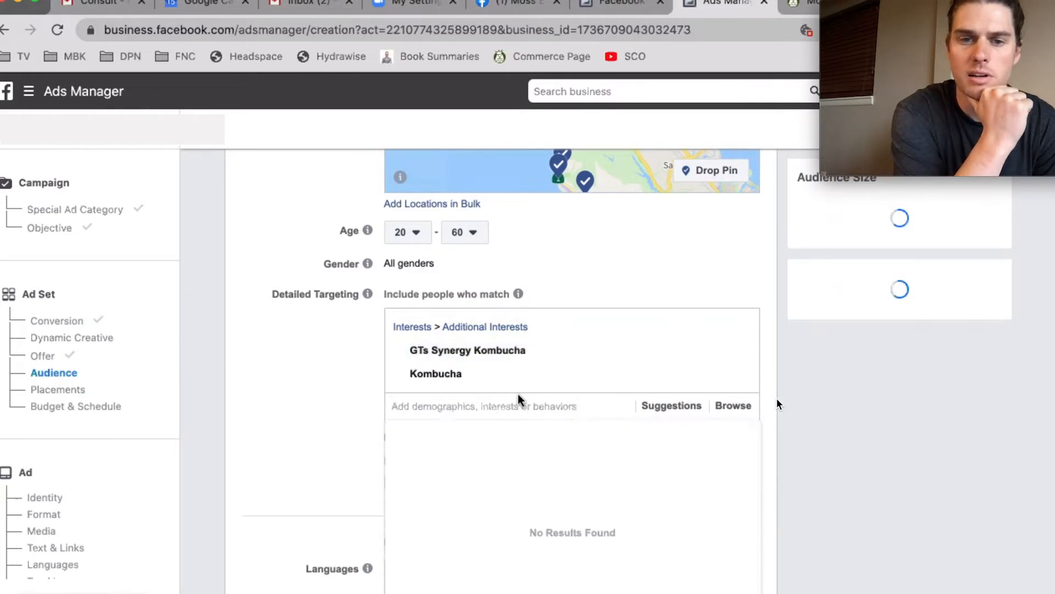
Remove the GTs Synergy Kombucha interest from the detailed targeting.
mouse_move(522, 365)
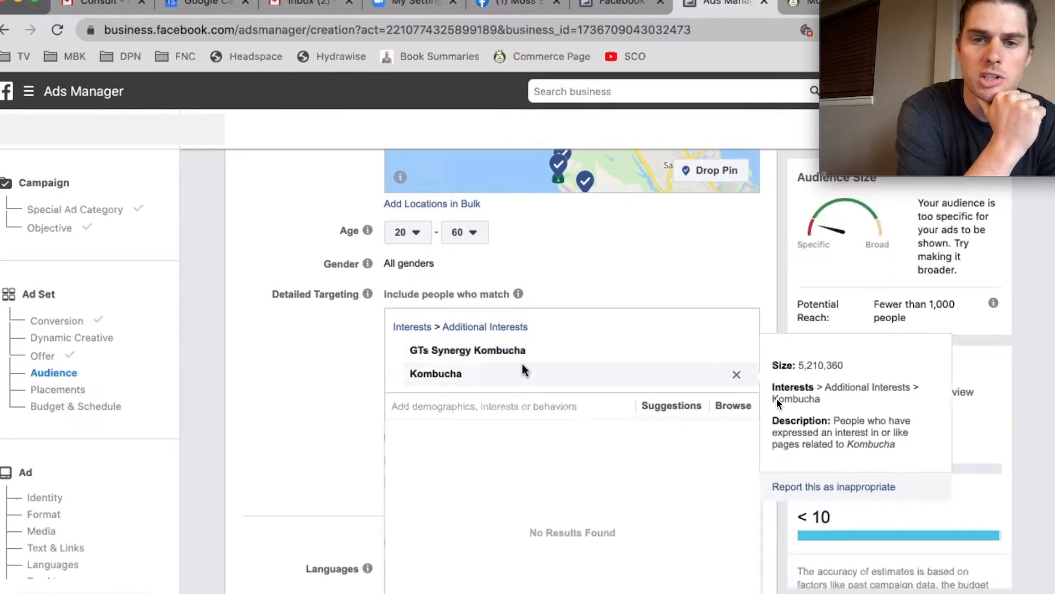
mouse_move(739, 349)
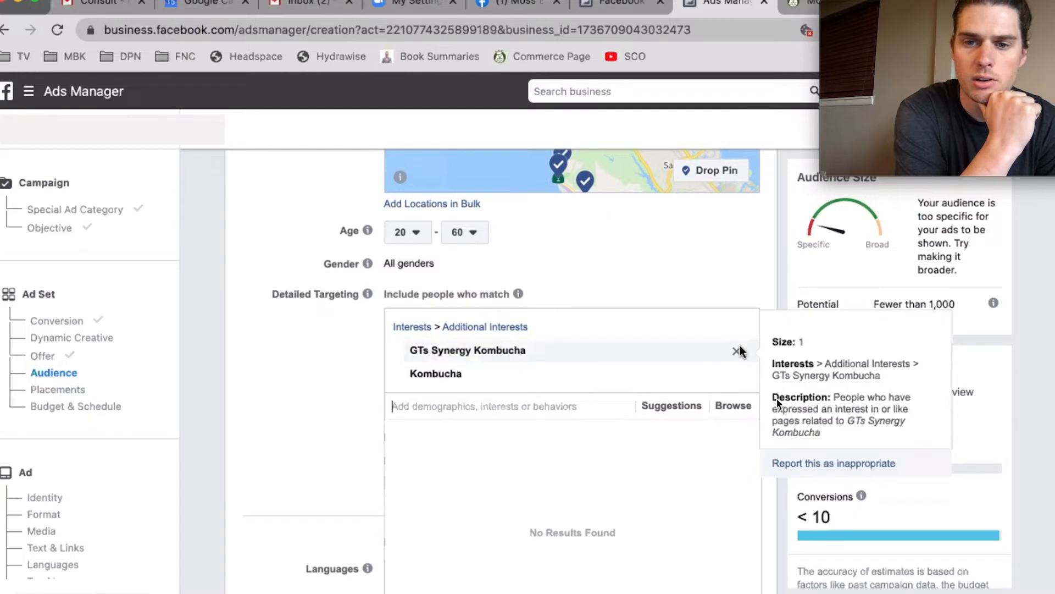
click(738, 350)
Search the detailed targeting options for "gts kom" and clear the search text without adding an interest.
click(543, 385)
text(gt)
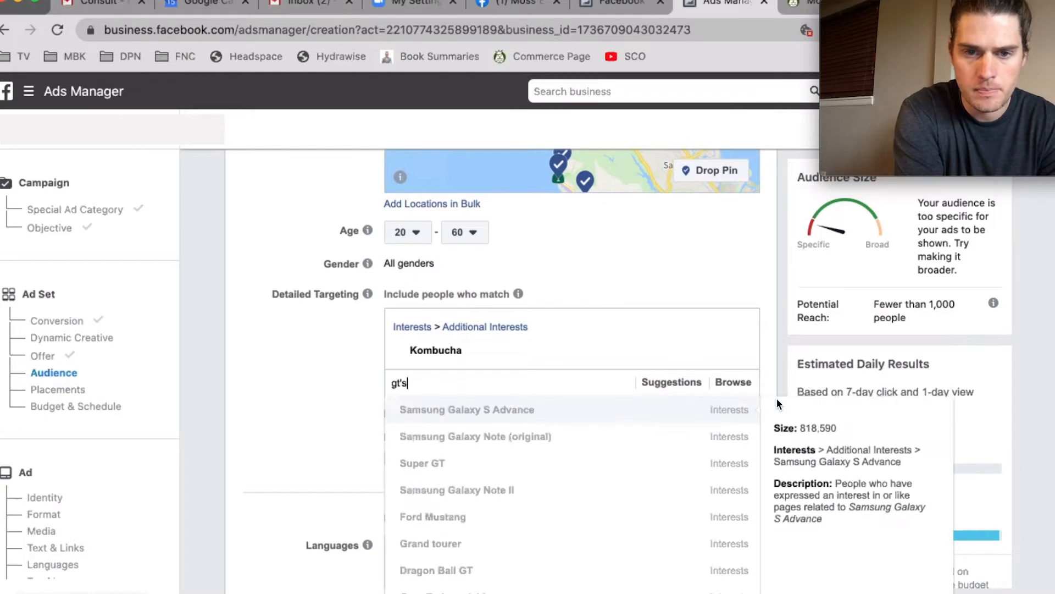
text(s kom)
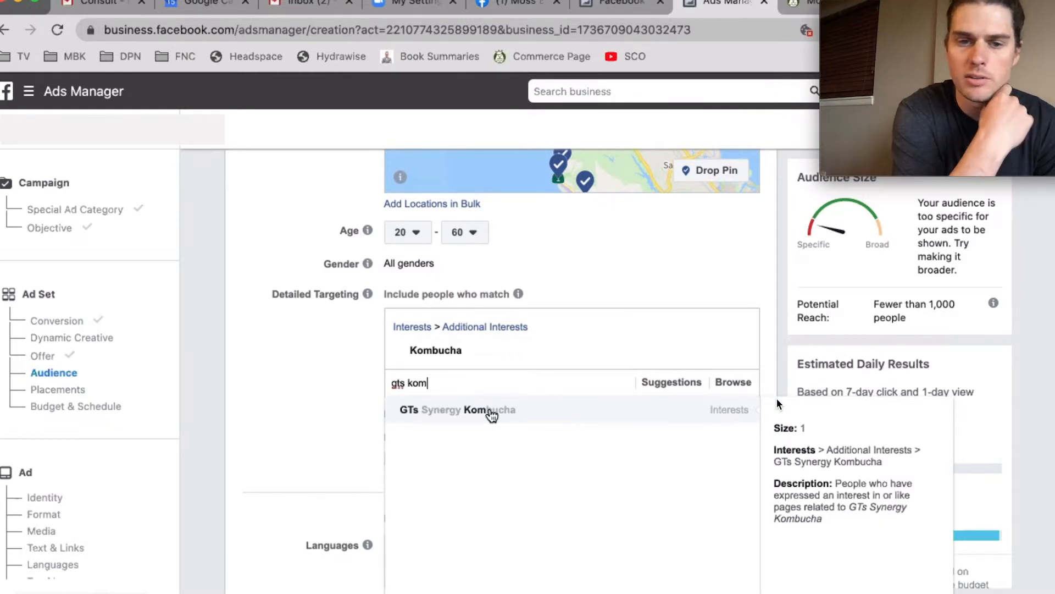
key(BackSpace)
key(BackSpace)
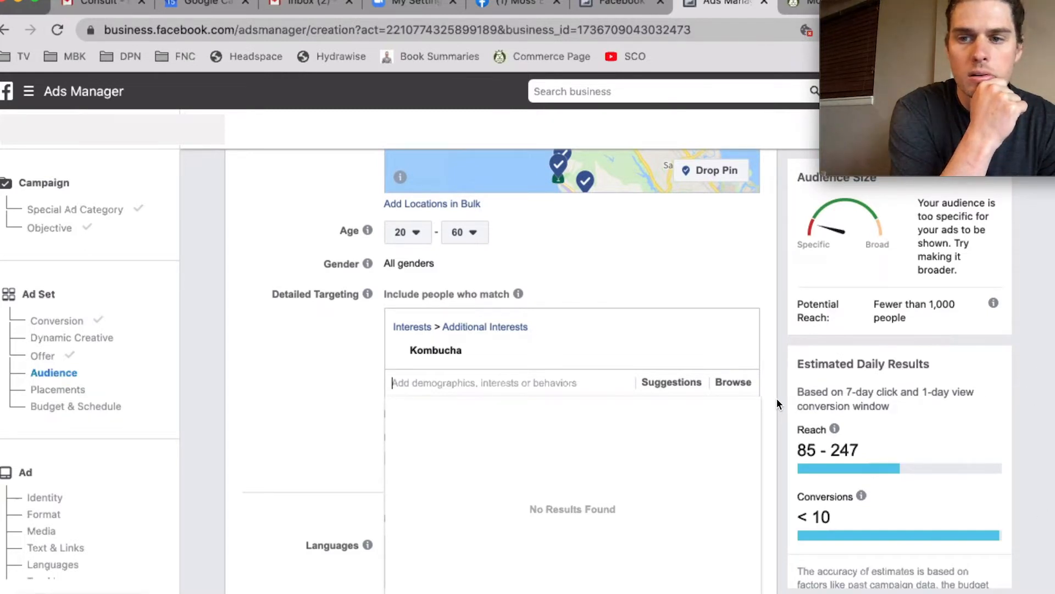
Replace the Kombucha interest in the detailed targeting with the Wellness interest.
click(513, 350)
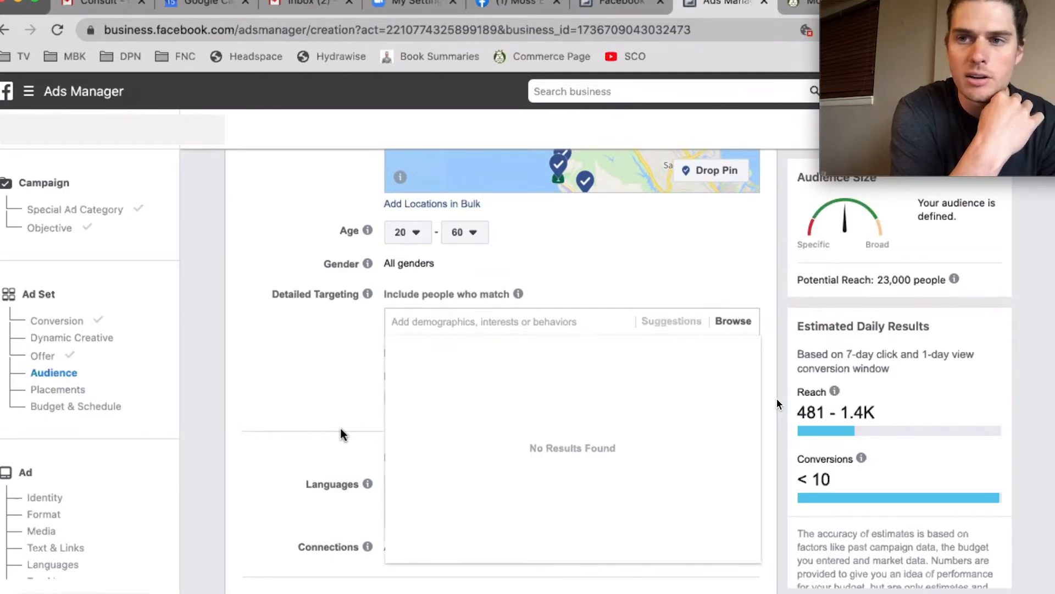
text(wellness)
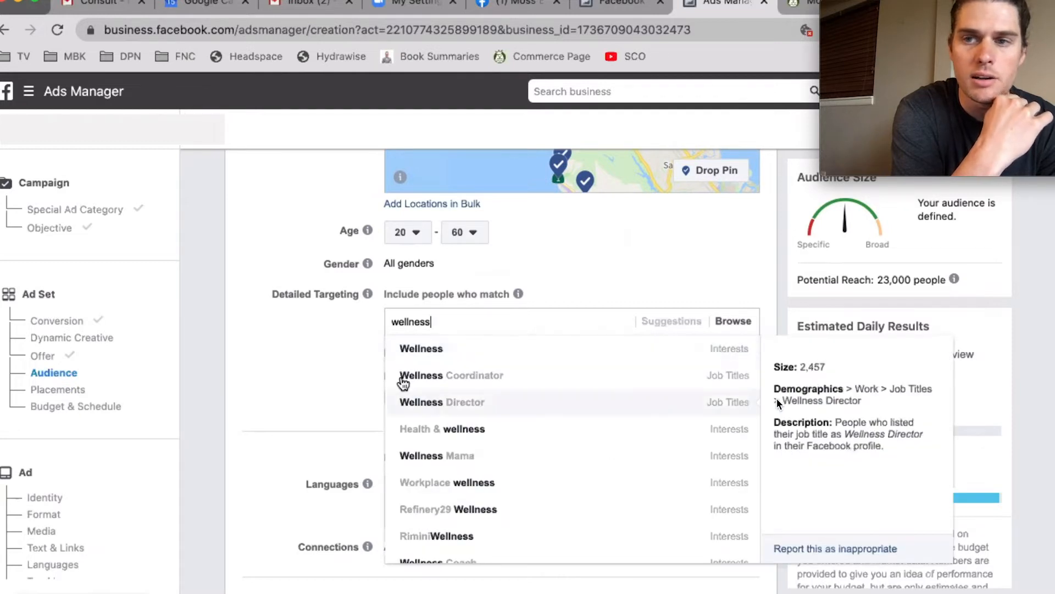
click(442, 350)
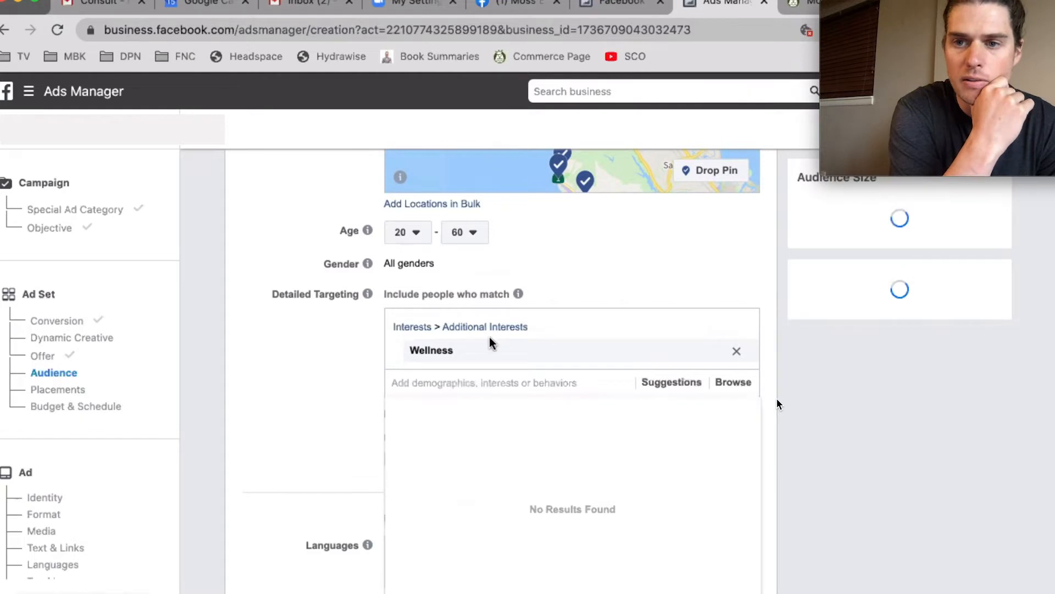
mouse_move(491, 341)
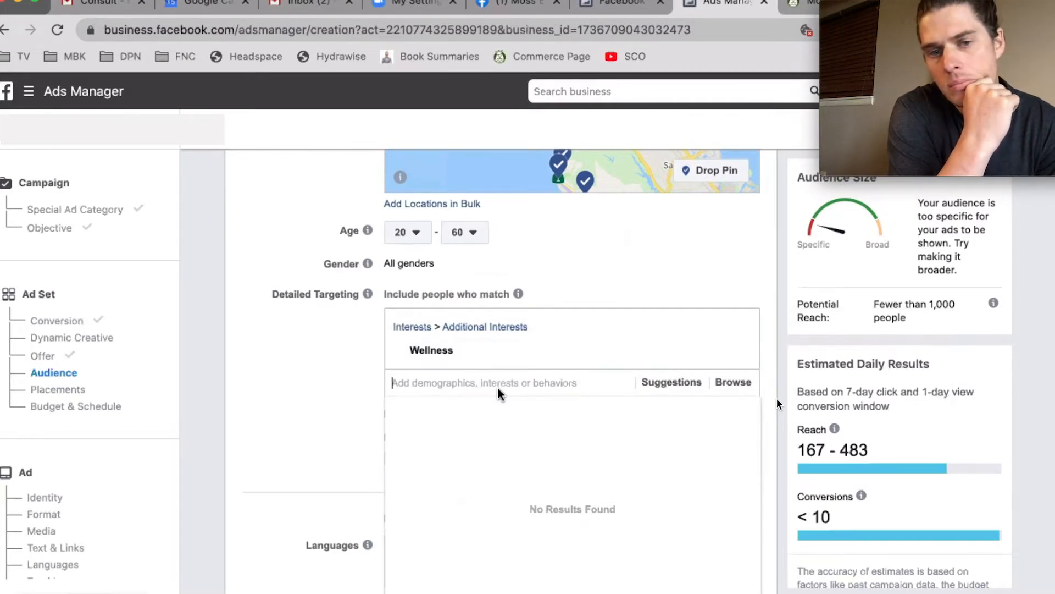
Examine the location map around Moss Beach and Half Moon Bay and inland towards San Mateo, Redwood City and Mountain View for nearby cities.
scroll(300, 213, up, 3)
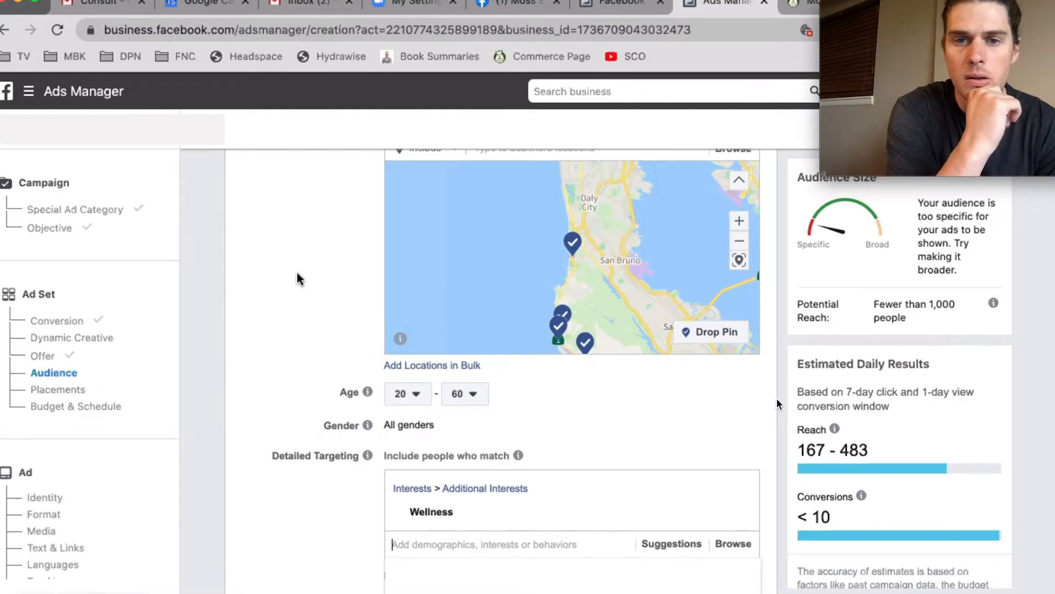
click(559, 327)
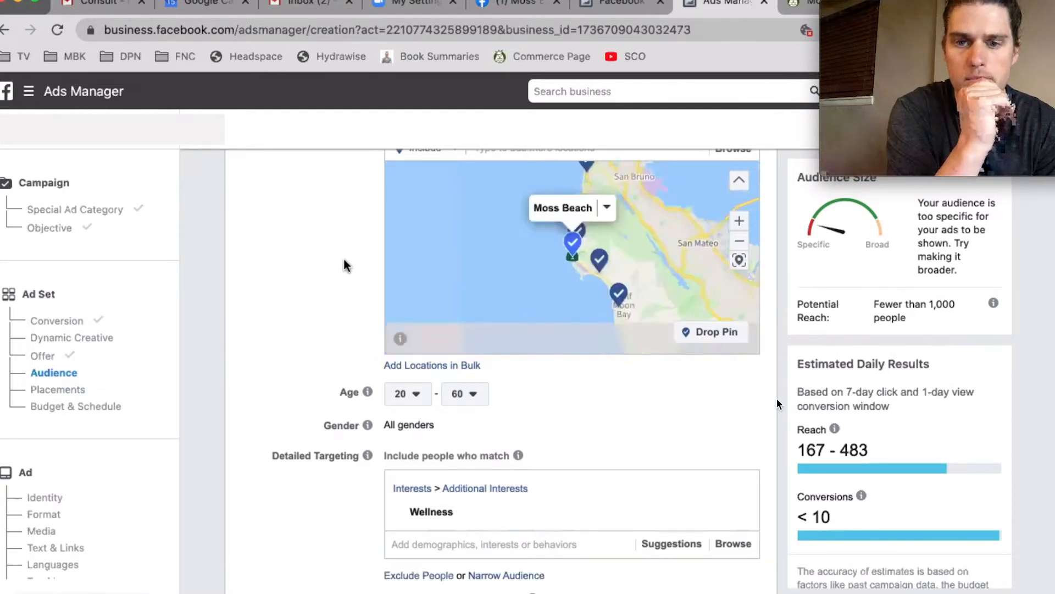
scroll(334, 259, up, 4)
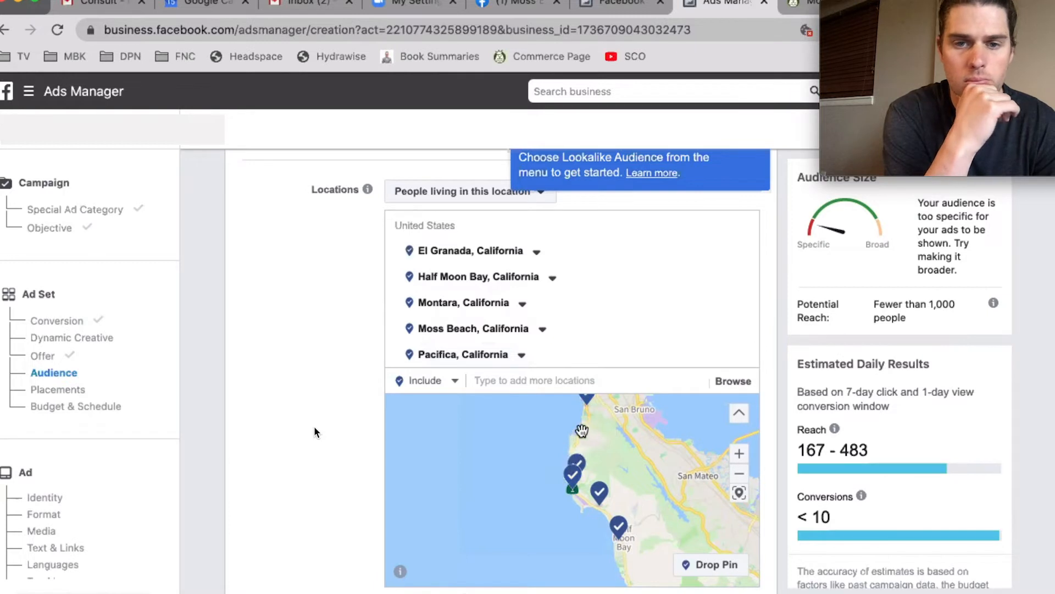
drag(592, 529, 515, 544)
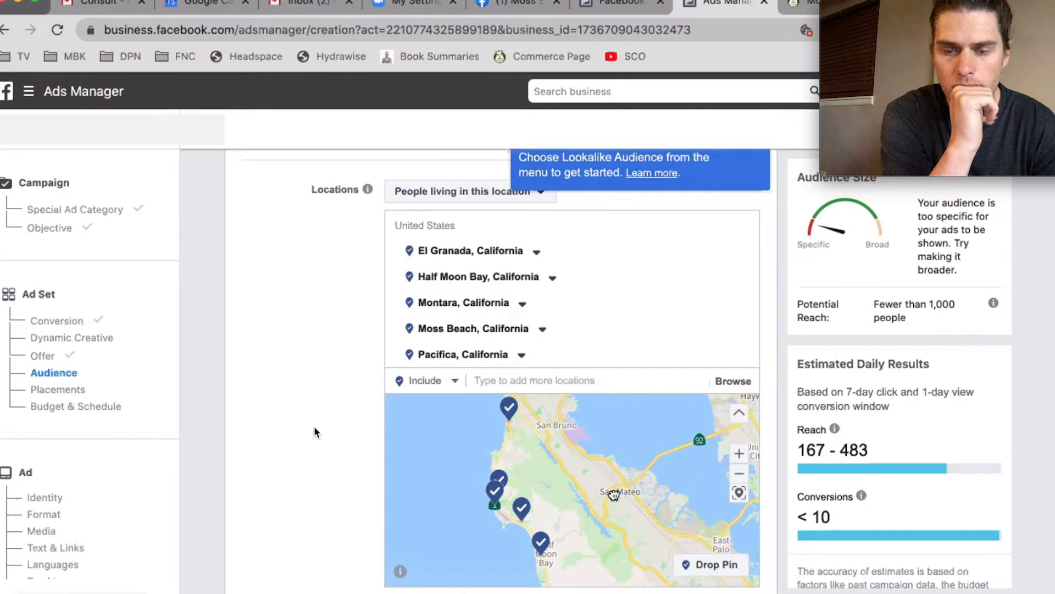
drag(614, 493, 603, 456)
drag(656, 510, 654, 496)
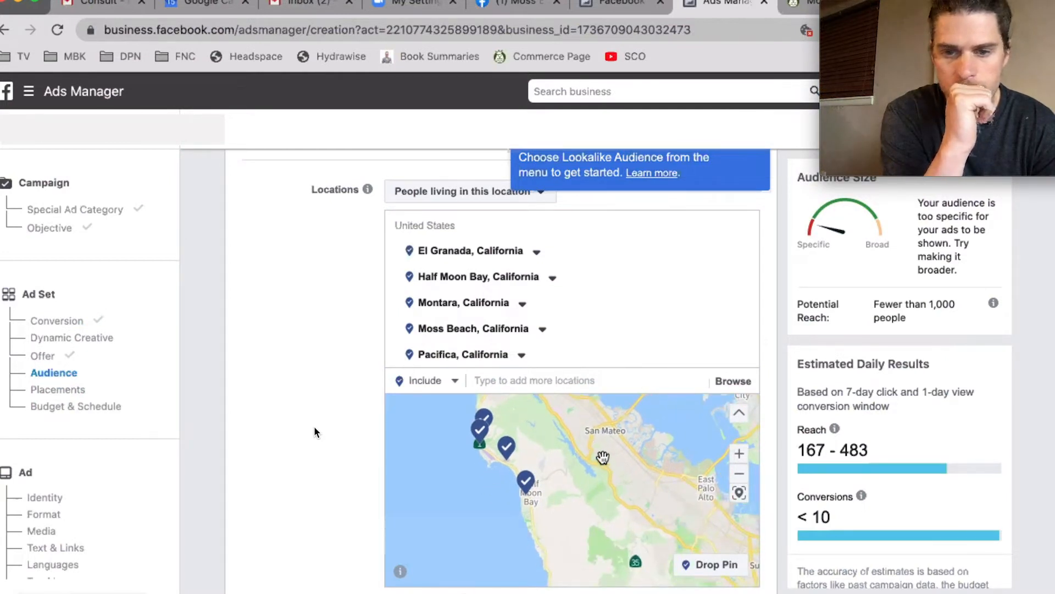
drag(606, 451, 629, 451)
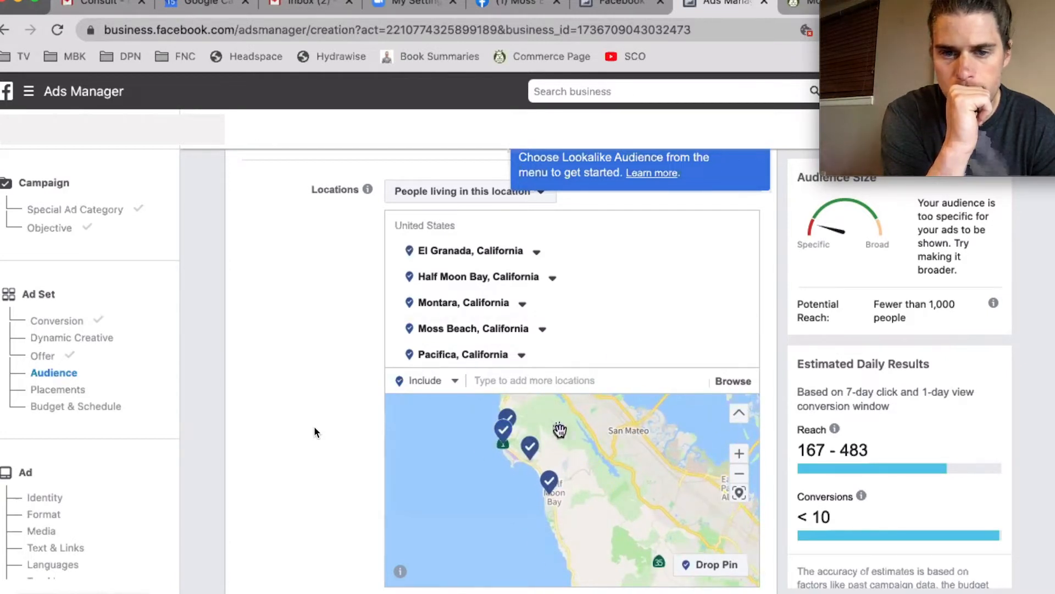
drag(555, 428, 598, 492)
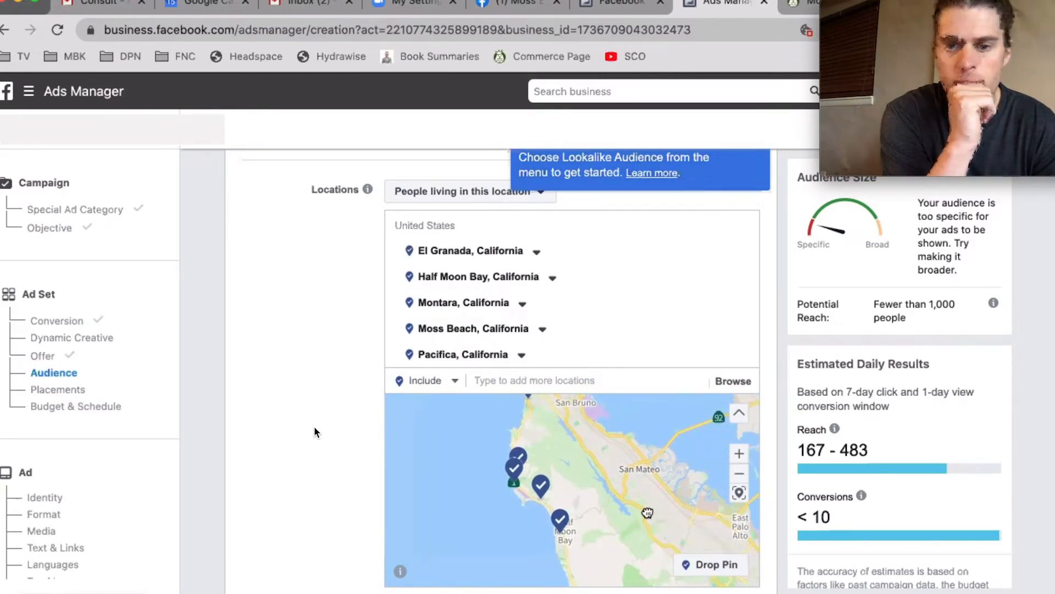
drag(720, 549, 665, 541)
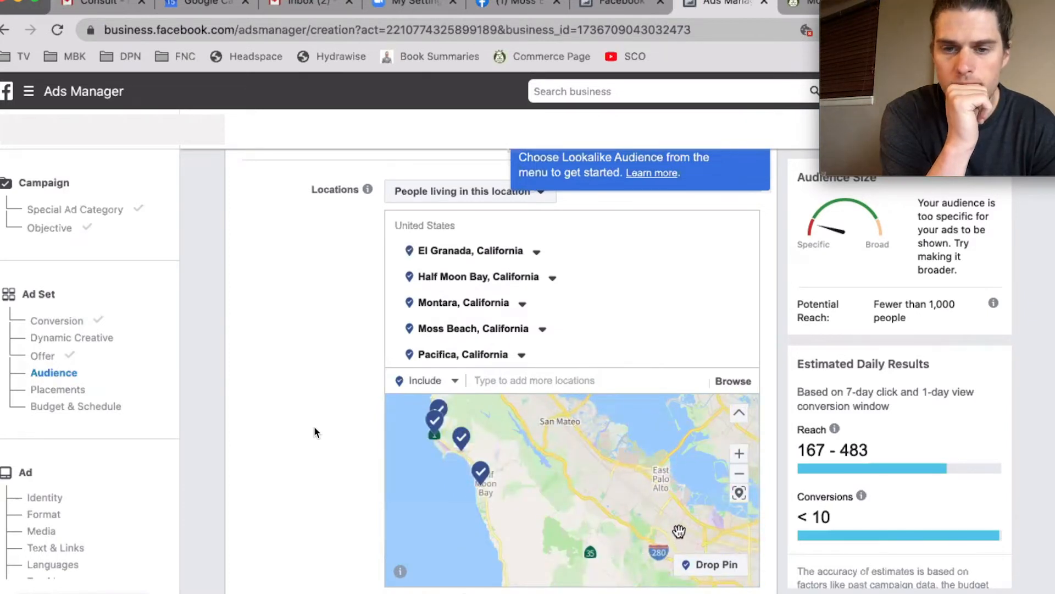
click(739, 454)
drag(681, 518, 536, 456)
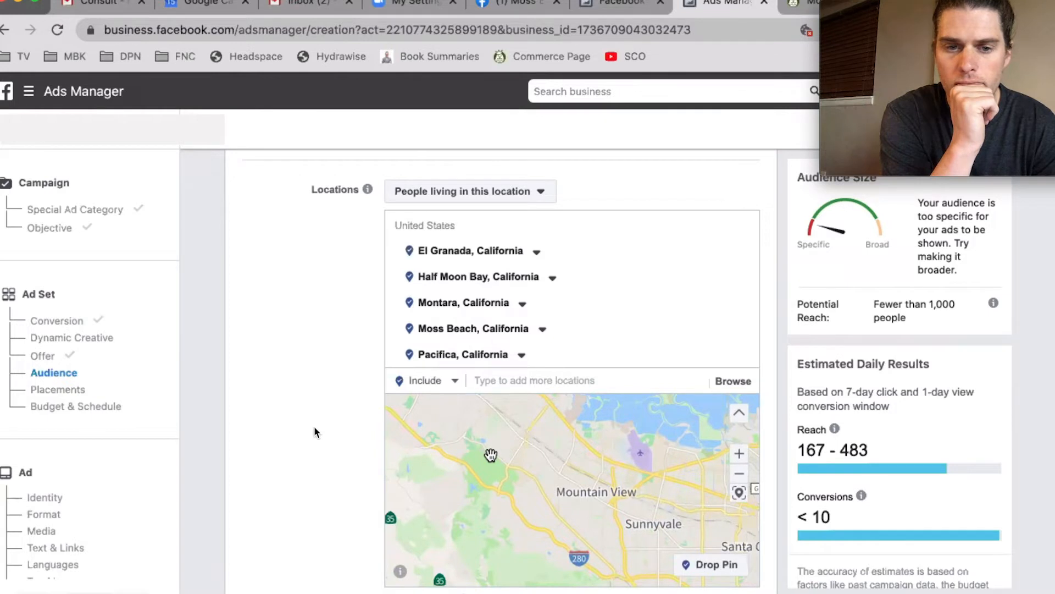
drag(486, 455, 605, 554)
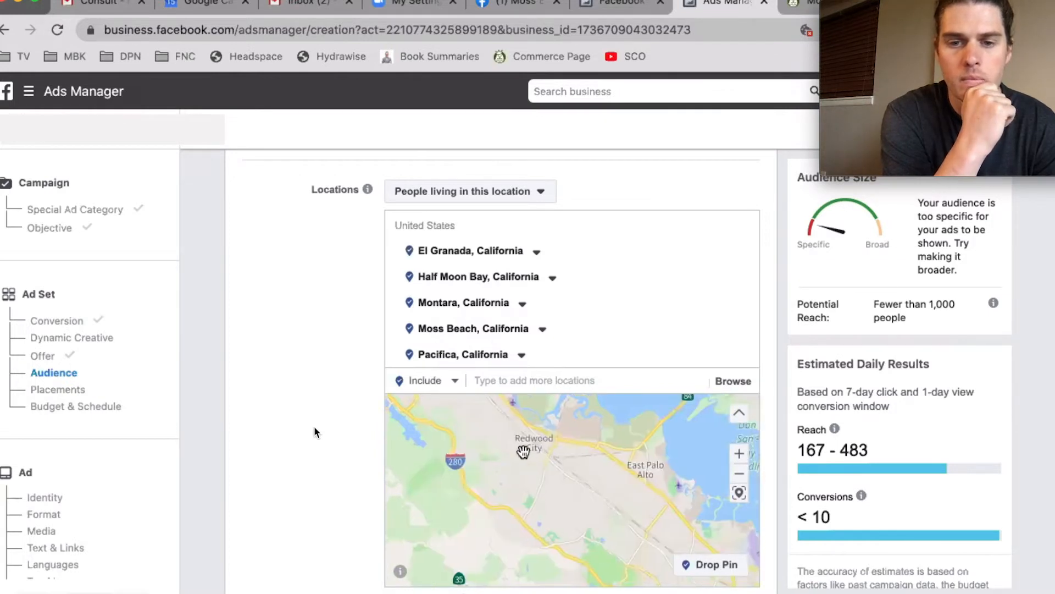
drag(531, 458, 638, 541)
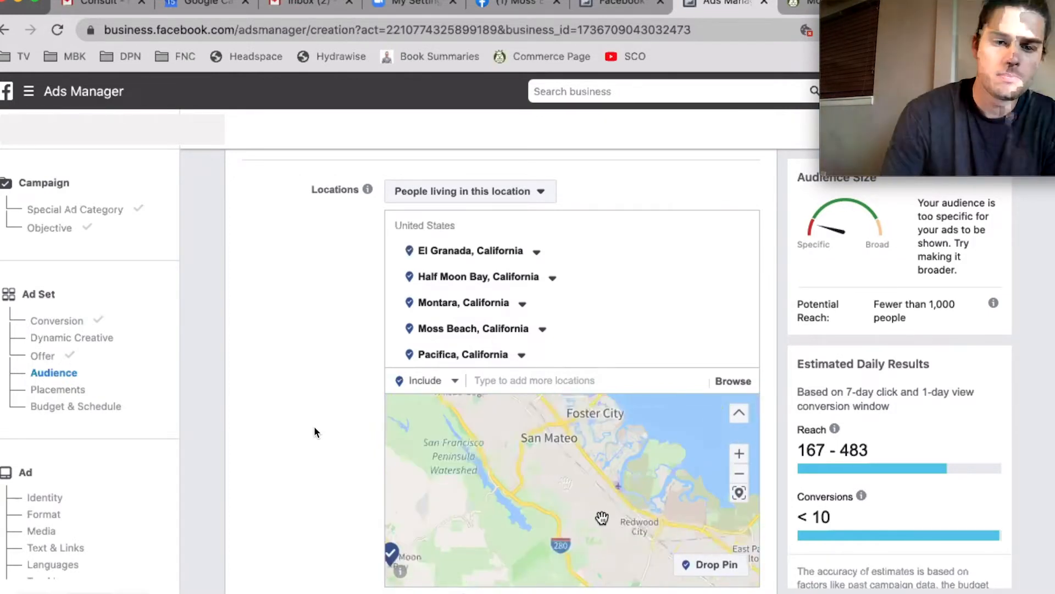
drag(494, 484, 616, 493)
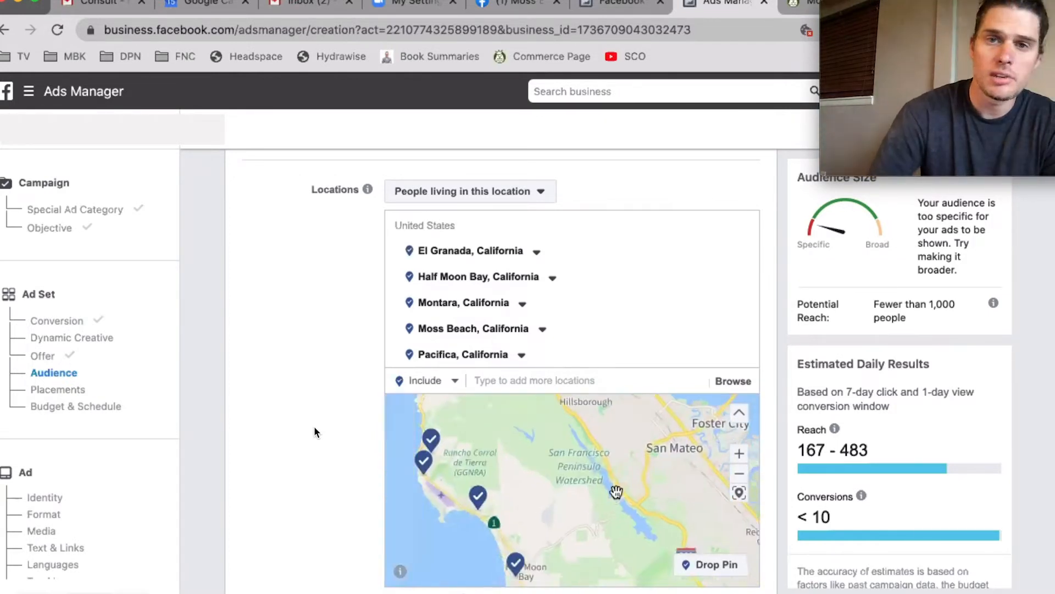
Extend the Half Moon Bay location to include cities within a 25-mile radius.
click(739, 473)
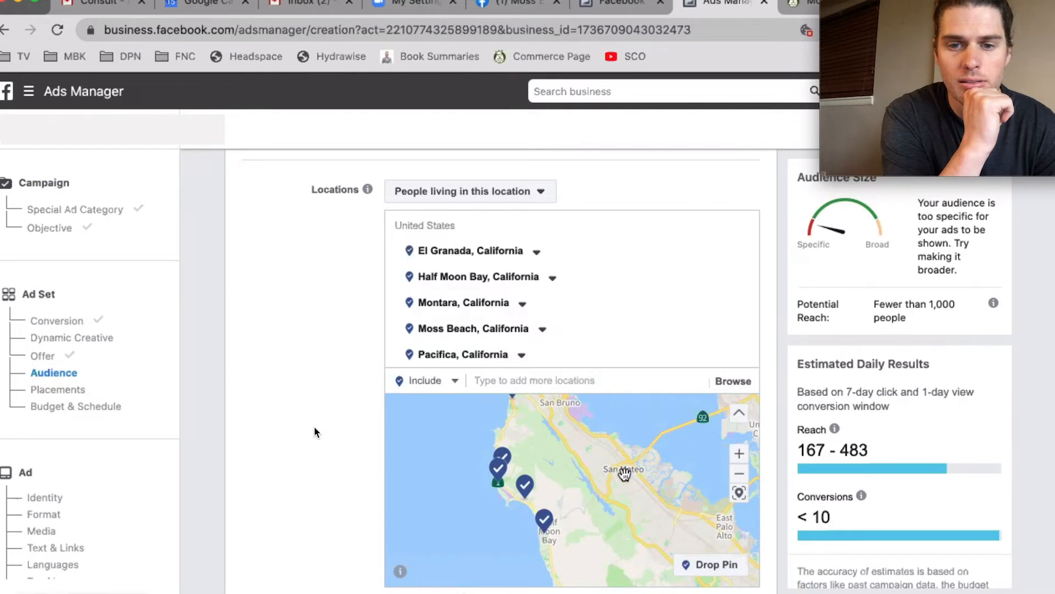
click(545, 523)
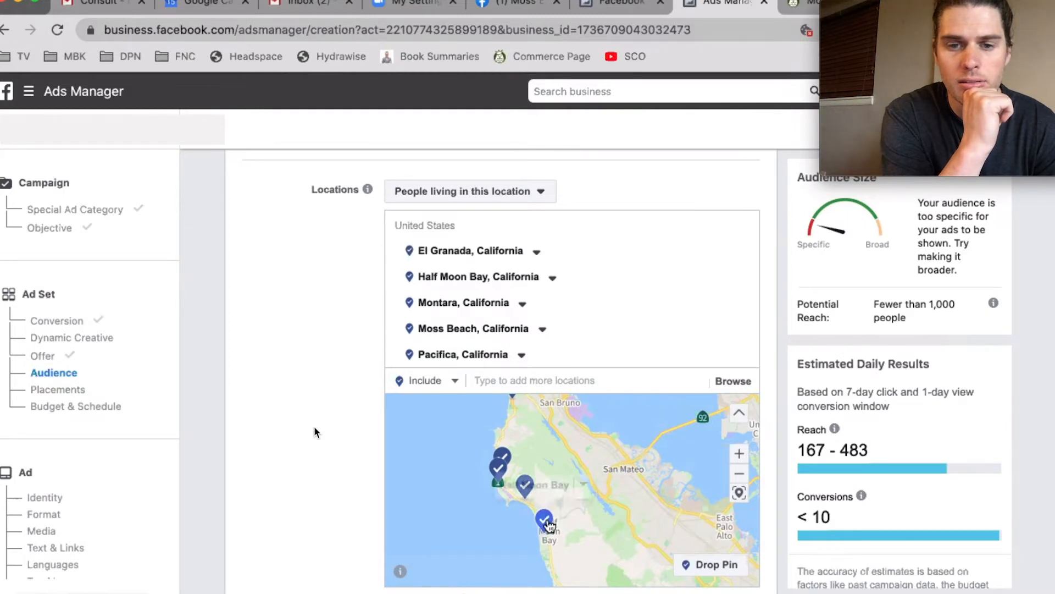
click(612, 441)
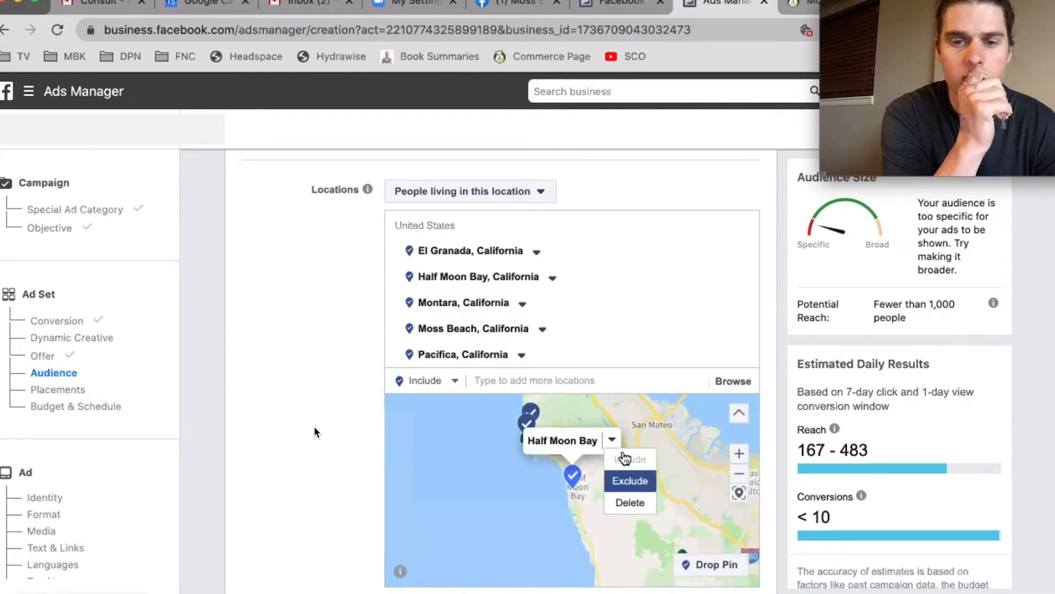
click(552, 279)
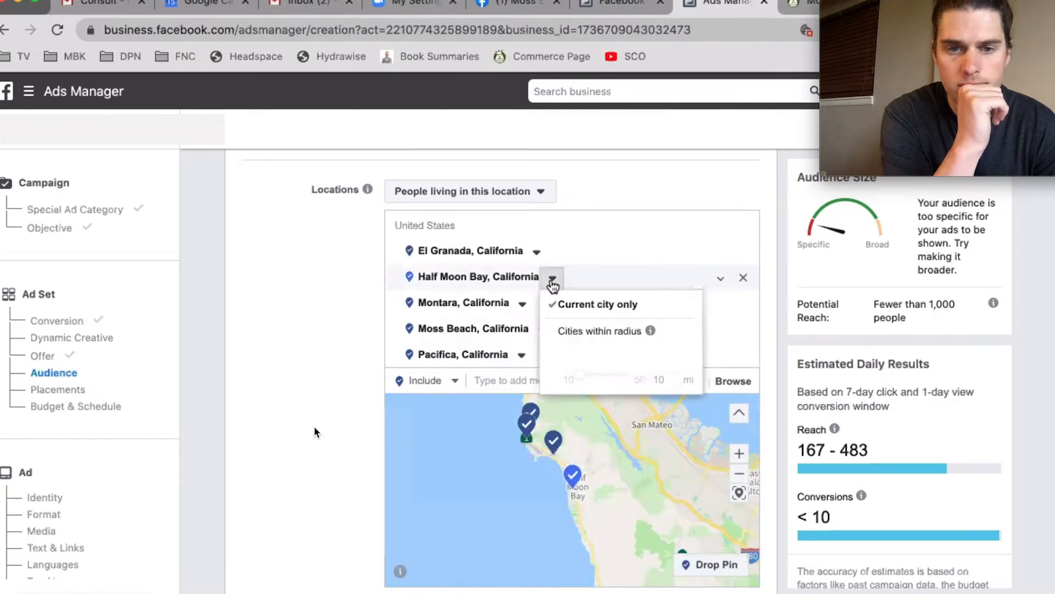
click(583, 332)
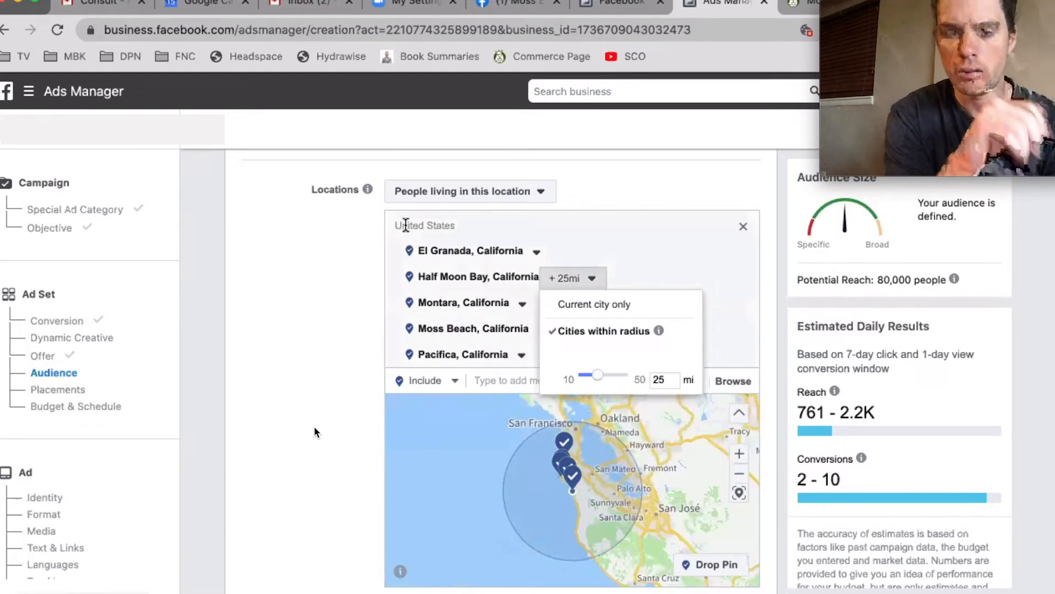
click(323, 306)
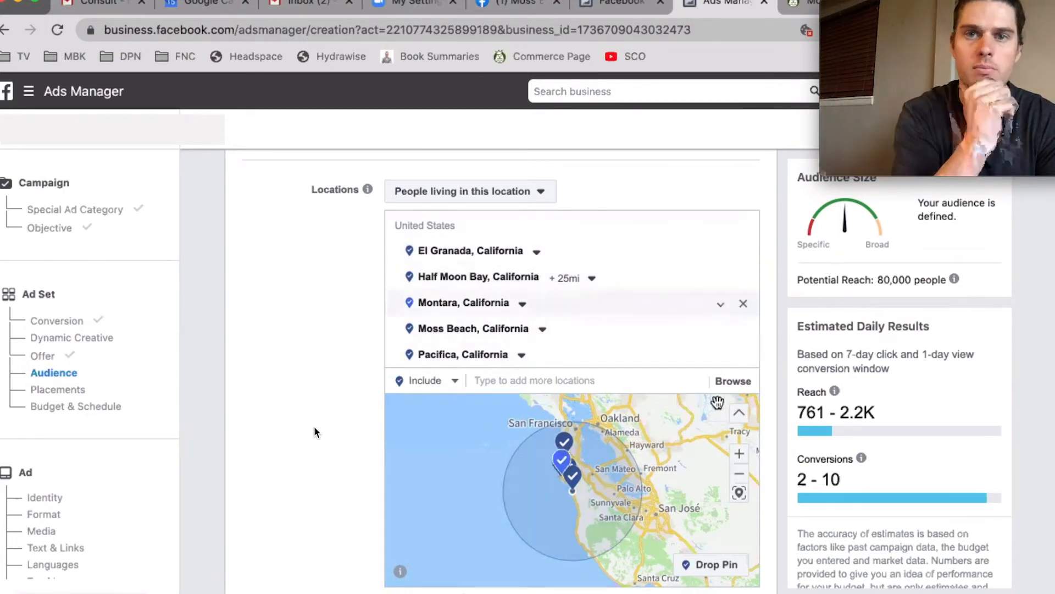
Examine the coastal city pins on the location map, checking Moss Beach, El Granada, Half Moon Bay and Montara.
click(739, 454)
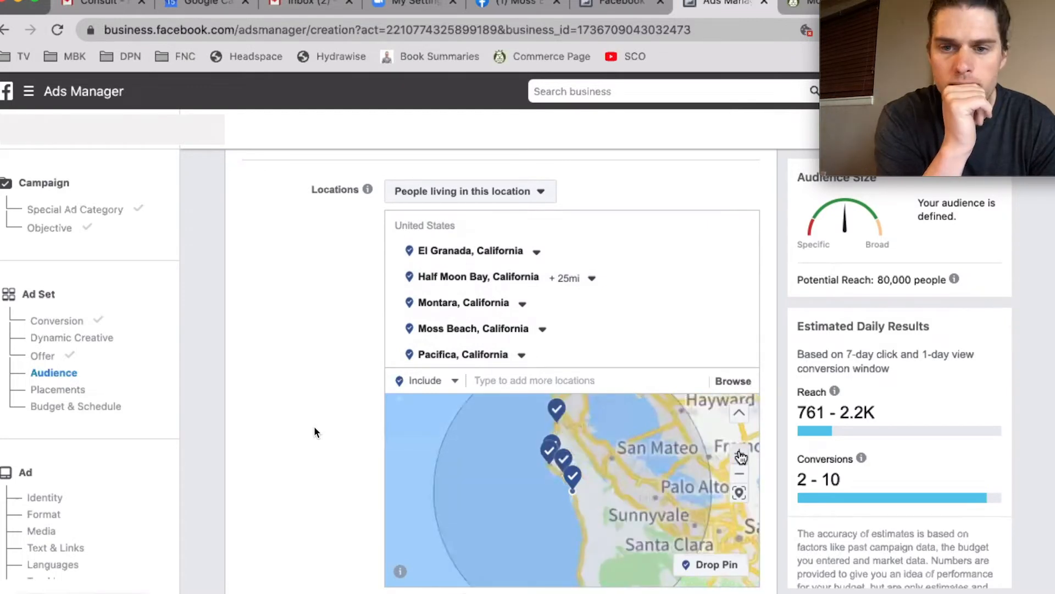
drag(606, 518, 618, 578)
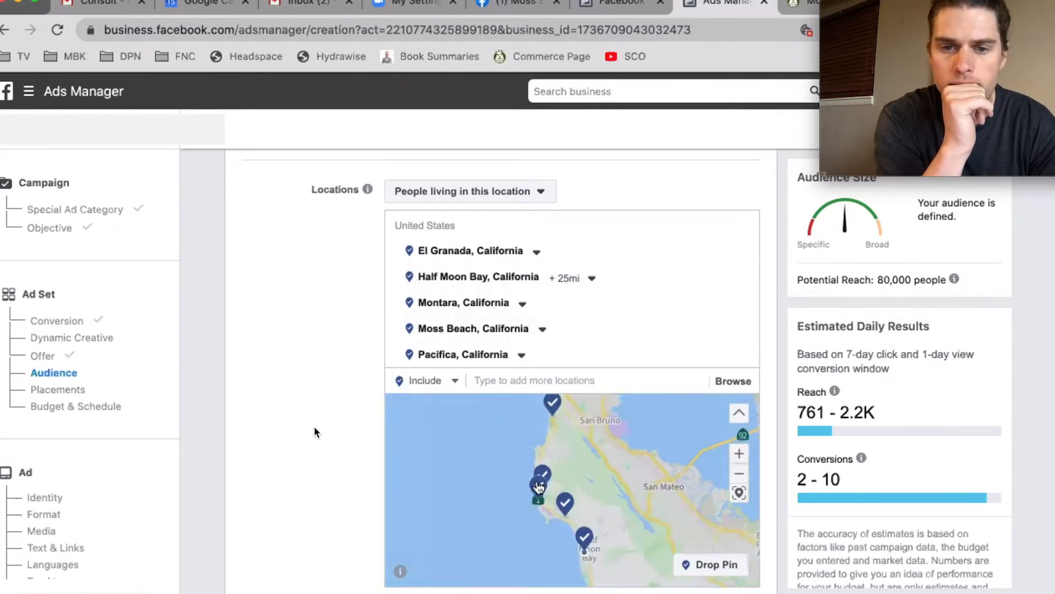
click(539, 489)
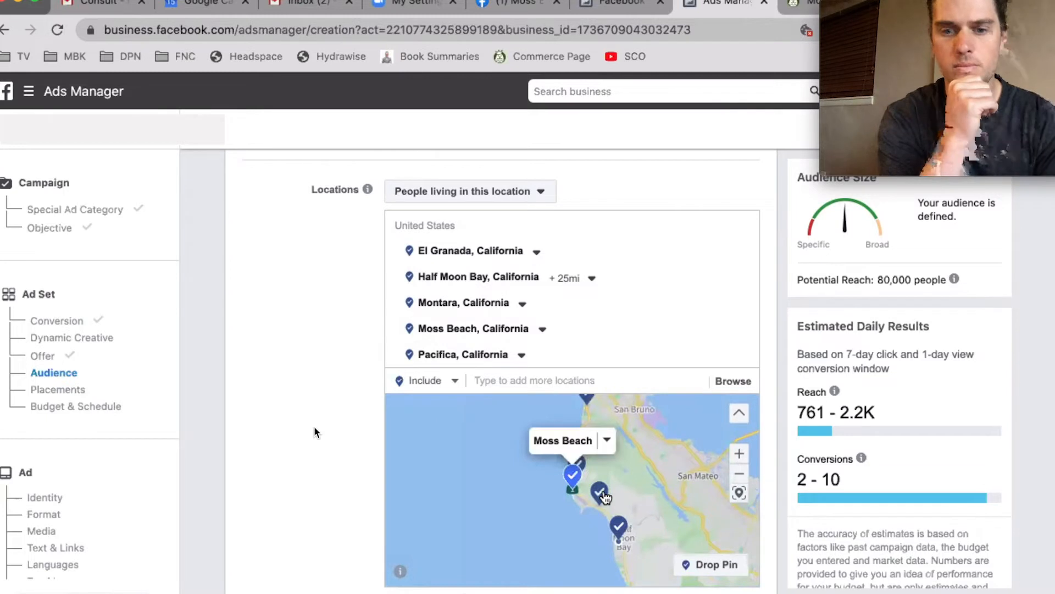
click(601, 489)
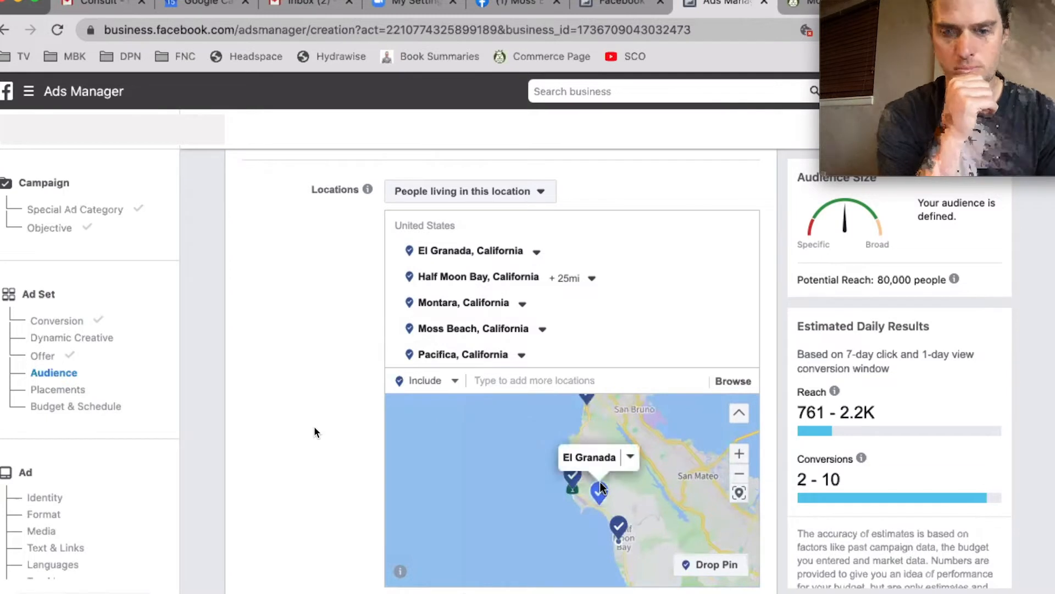
click(618, 529)
click(578, 463)
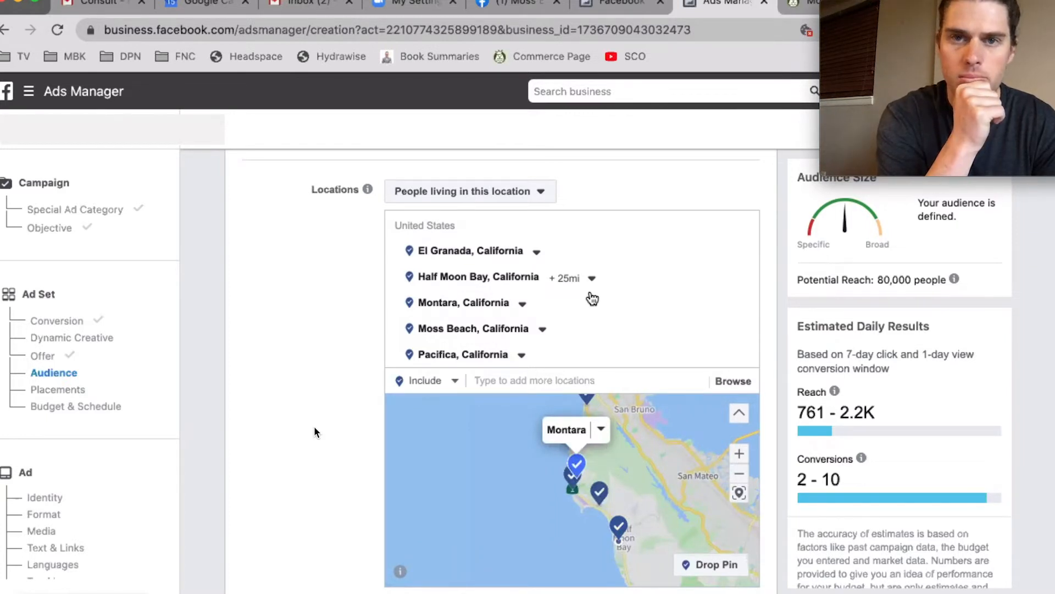
Extend the Montara location to cities within a radius and reduce that radius to 10 miles.
click(523, 305)
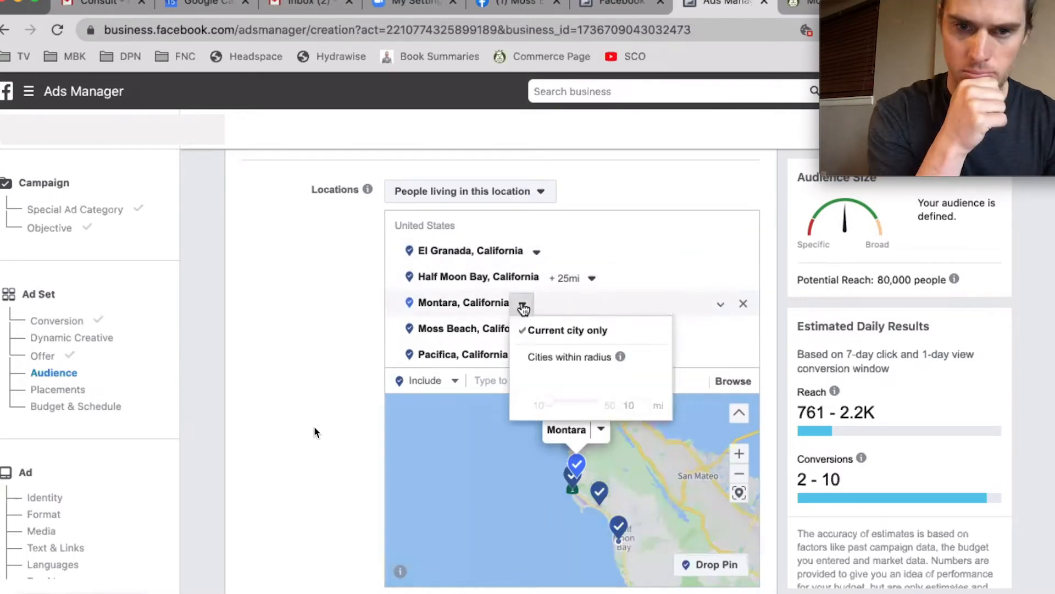
click(576, 358)
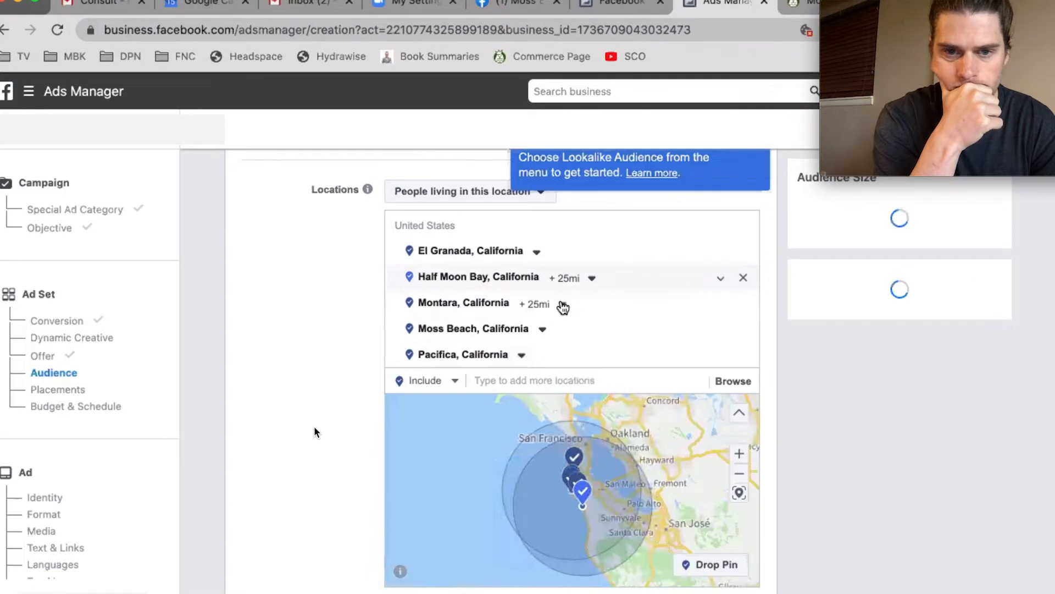
click(565, 308)
drag(565, 402, 548, 402)
click(624, 360)
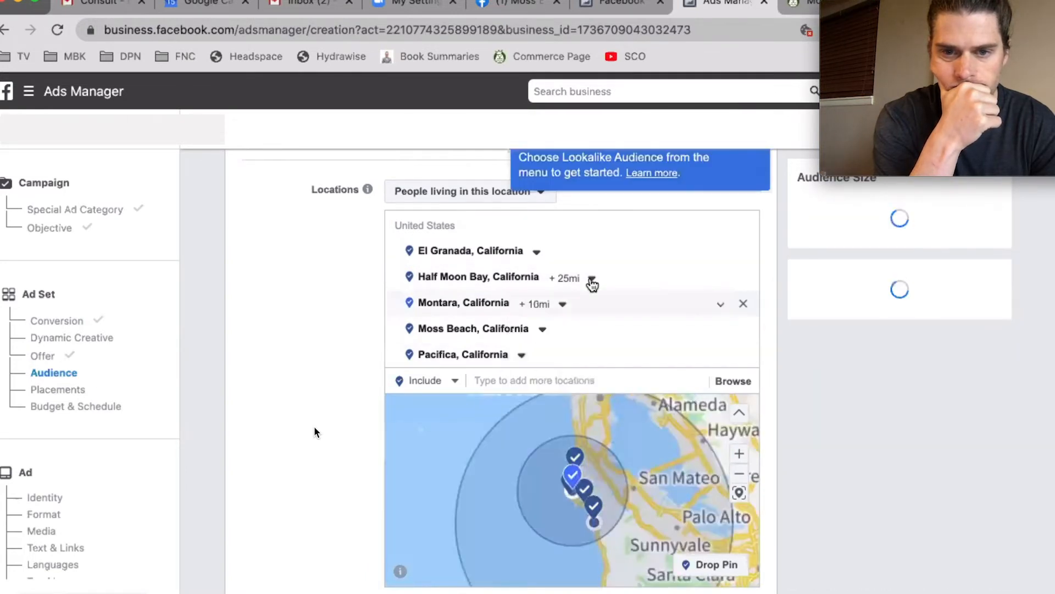
Reduce the Half Moon Bay radius to 10 miles and return Montara to current city only.
click(592, 278)
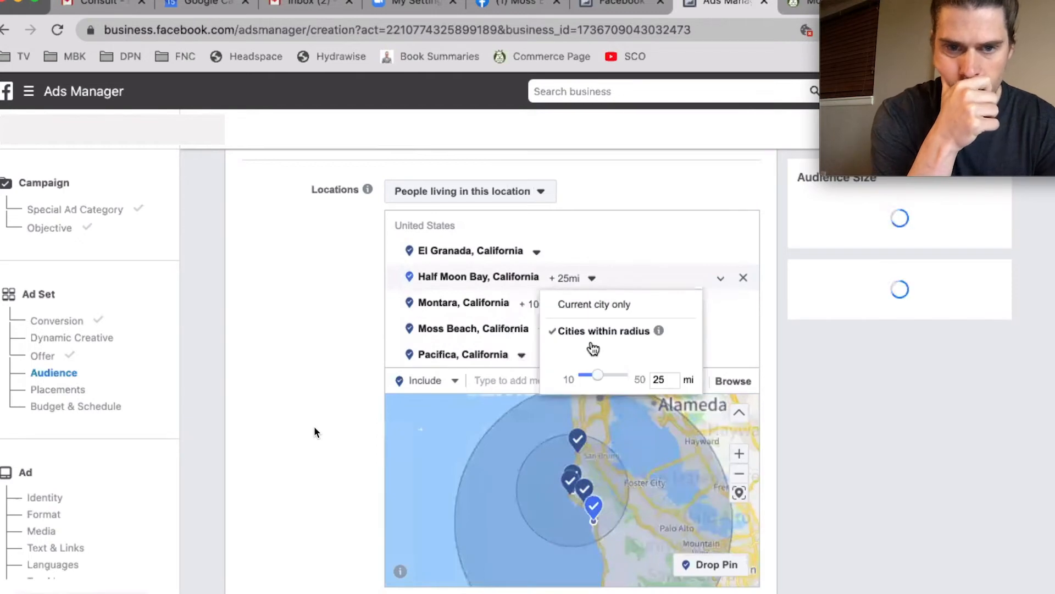
drag(596, 376, 576, 378)
click(584, 469)
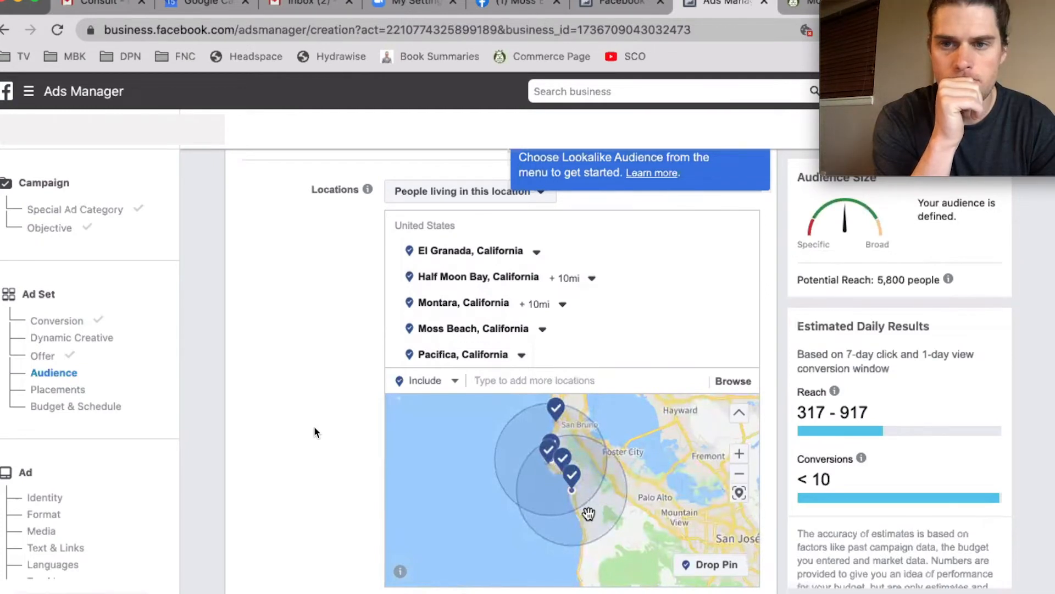
click(564, 305)
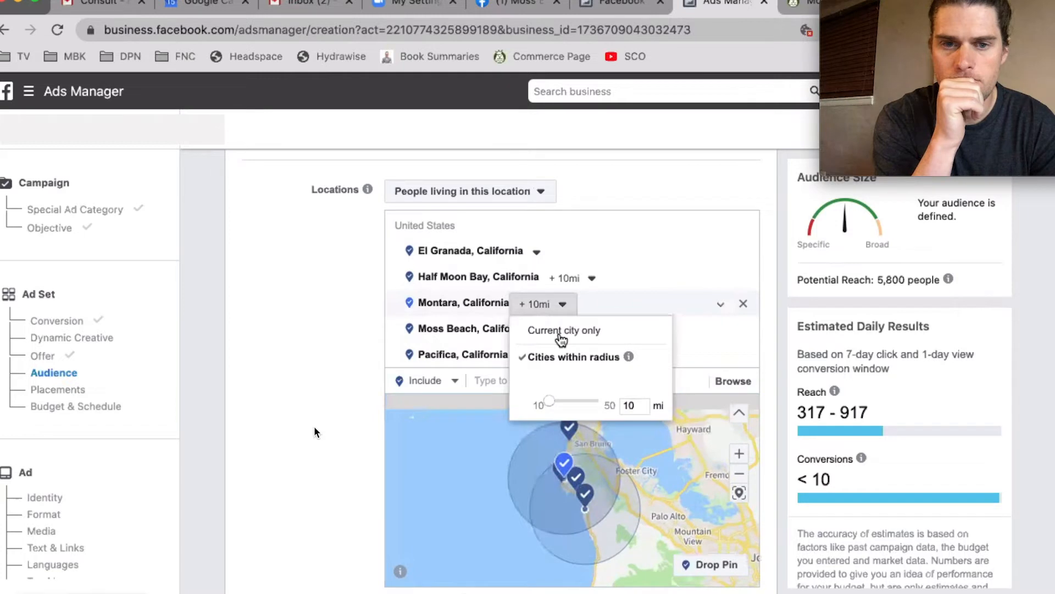
click(561, 336)
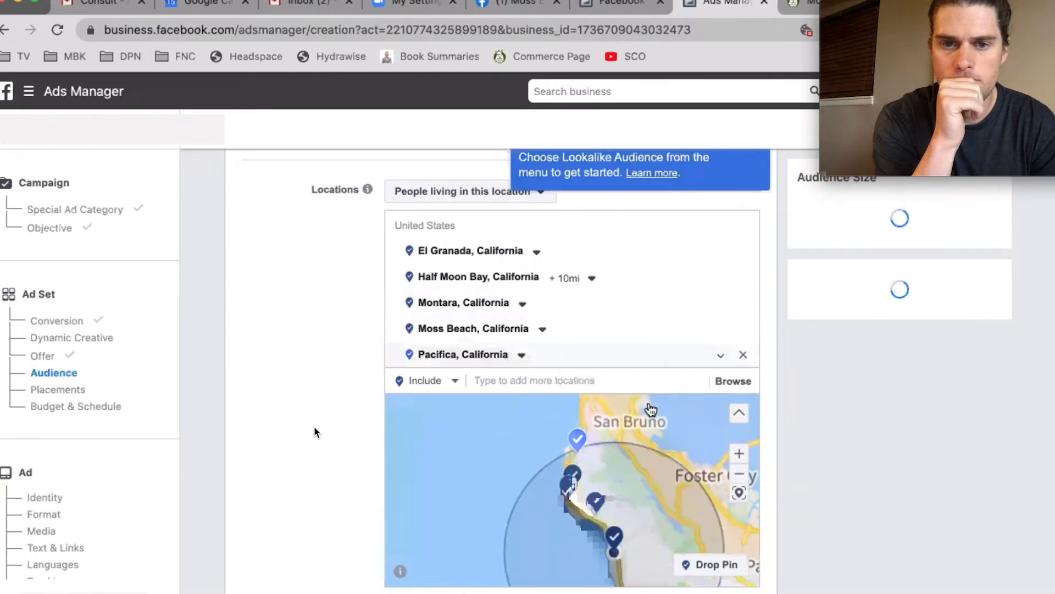
Set the radius around Half Moon Bay to 12 miles.
drag(666, 518, 614, 480)
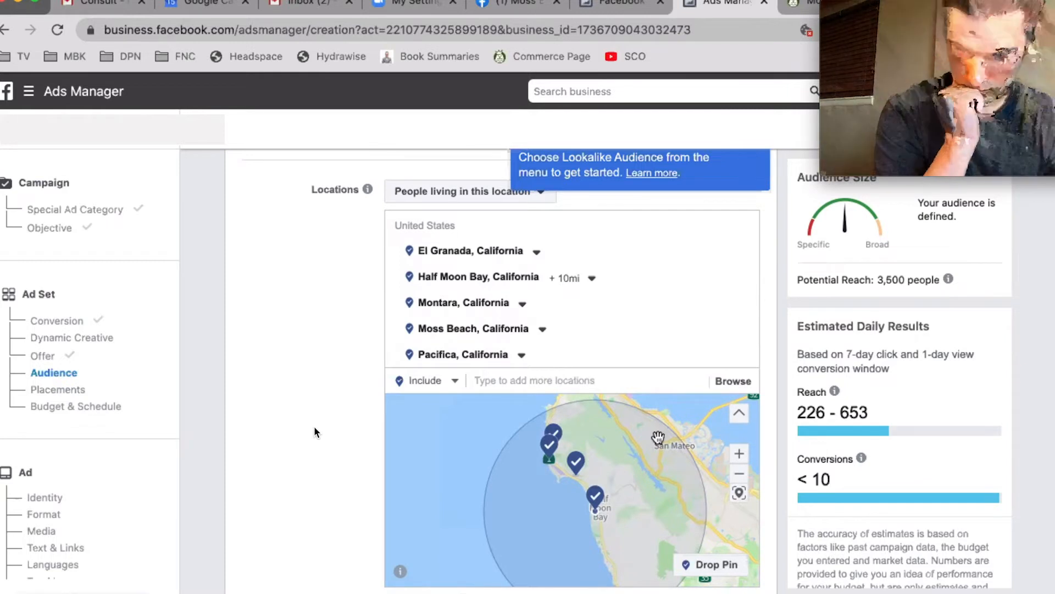
drag(636, 439, 635, 481)
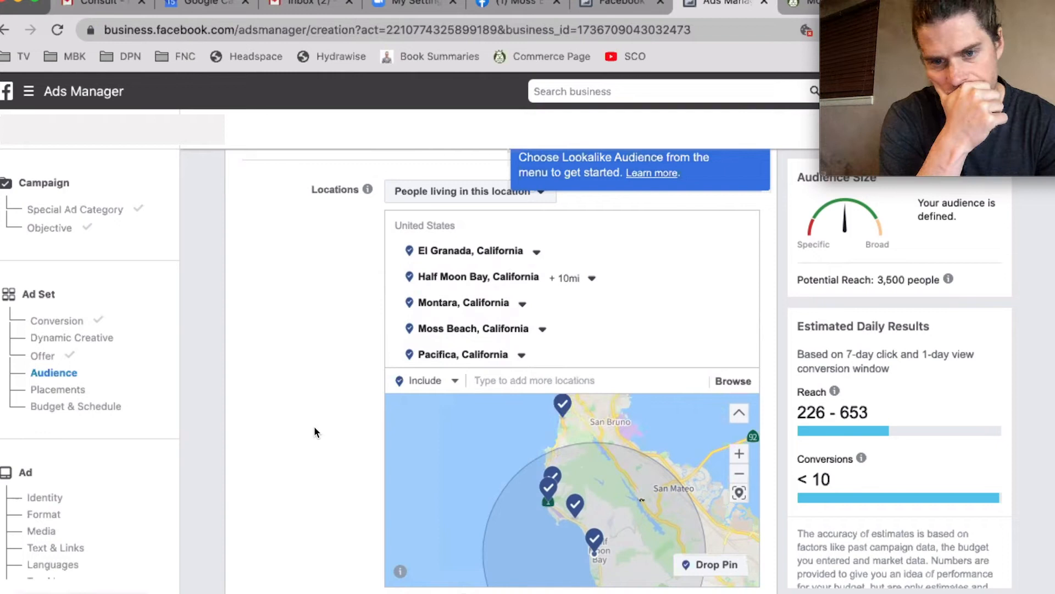
click(592, 278)
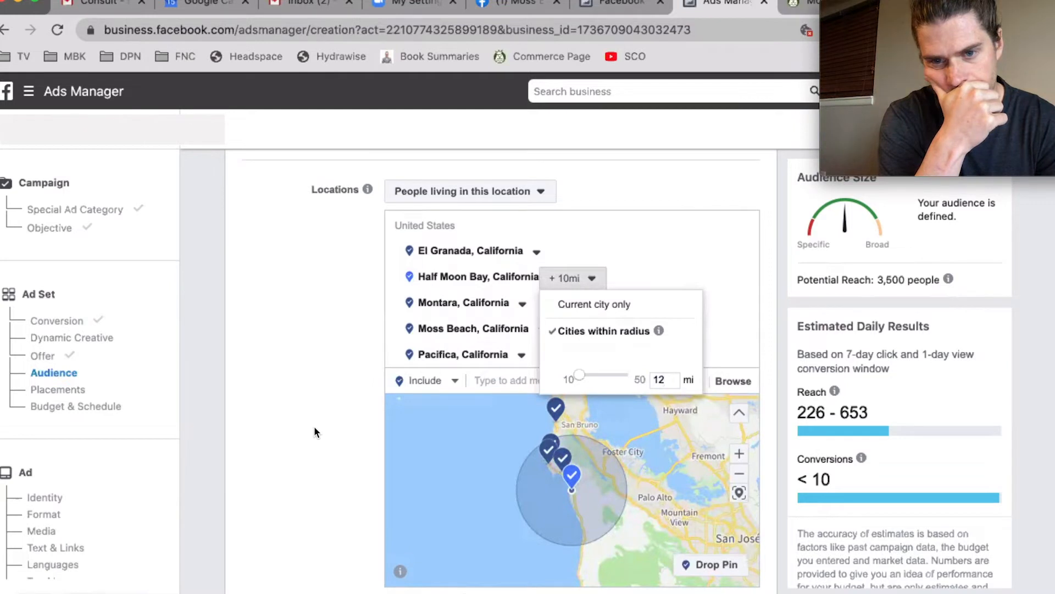
key(Return)
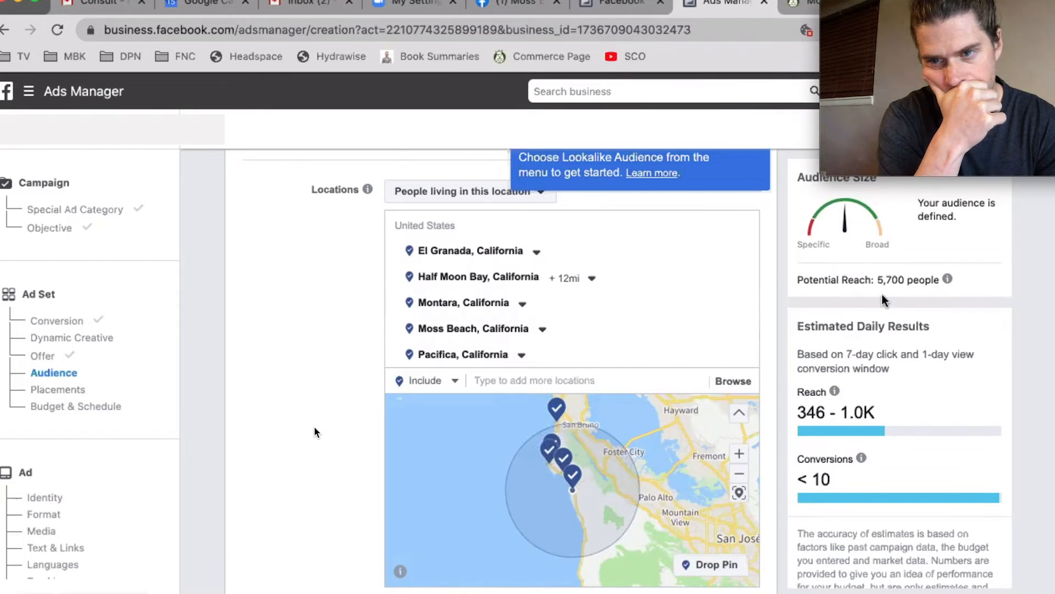
mouse_move(948, 278)
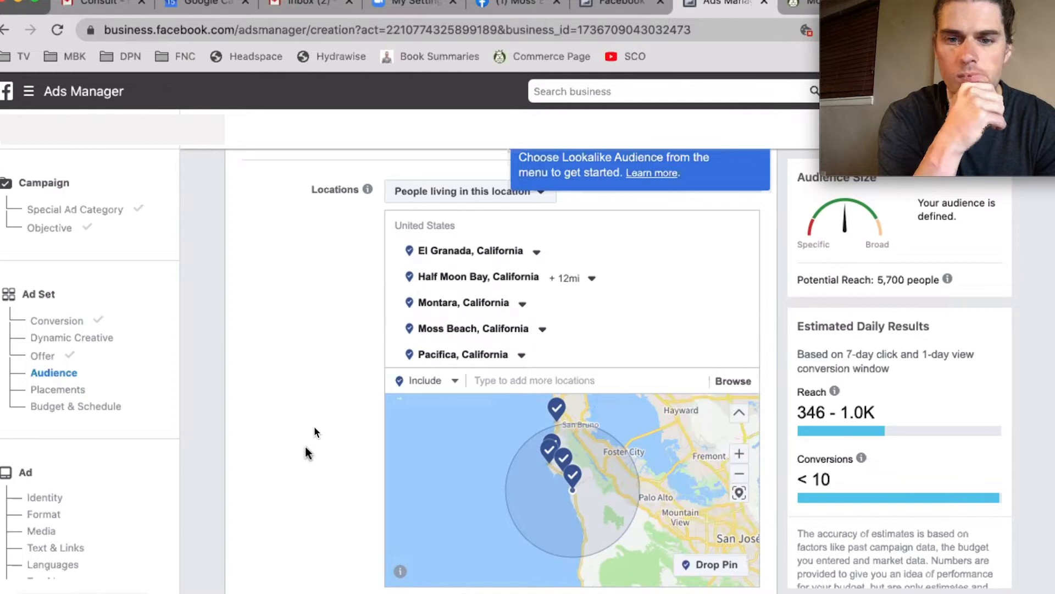
Check how far the Half Moon Bay radius extends on the map and remove Pacifica from the targeted locations.
scroll(384, 487, down, 1)
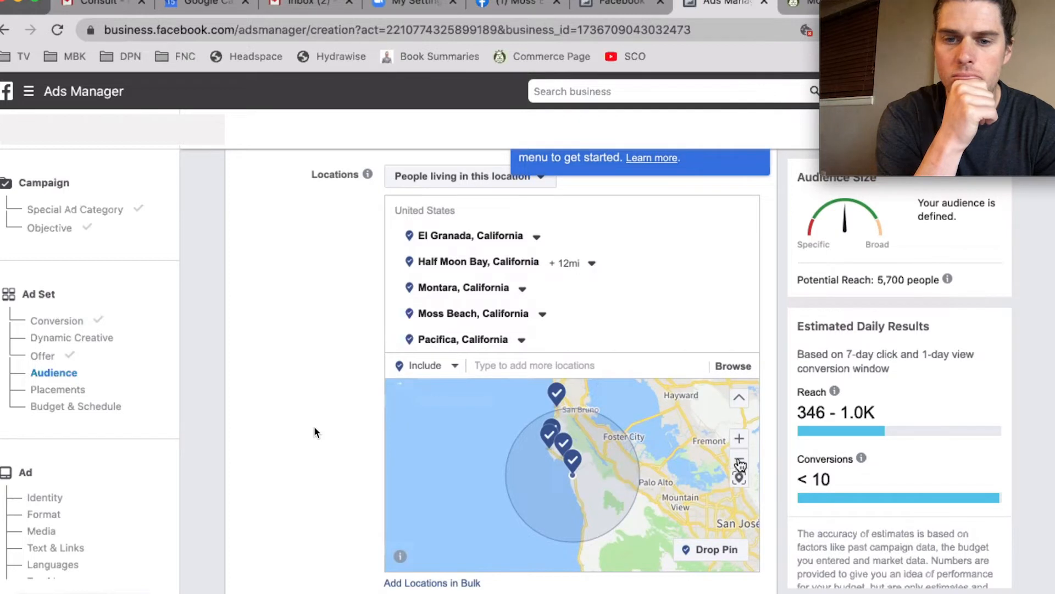
click(739, 439)
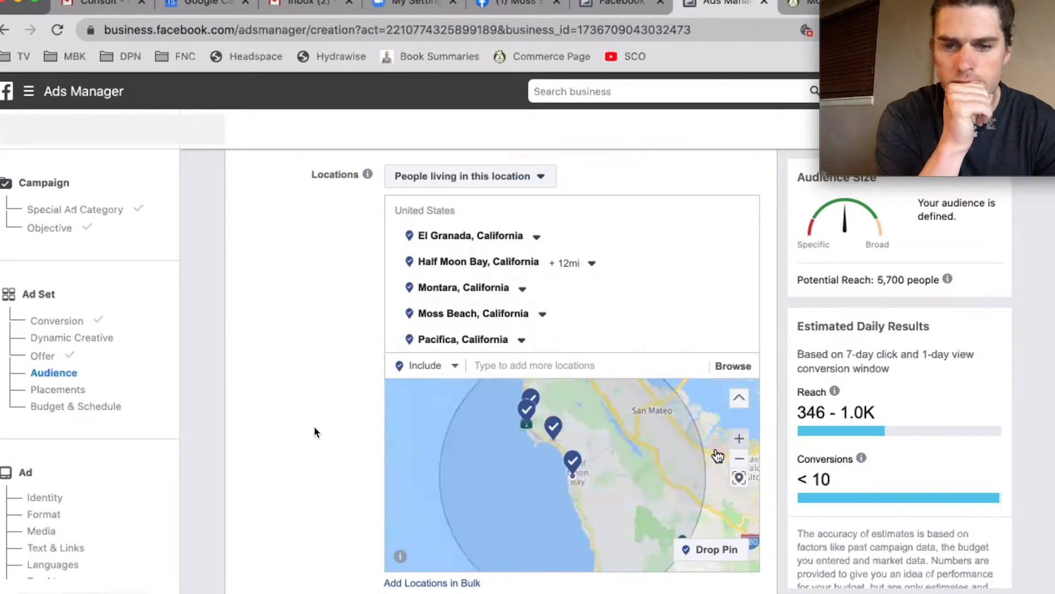
drag(551, 463, 393, 467)
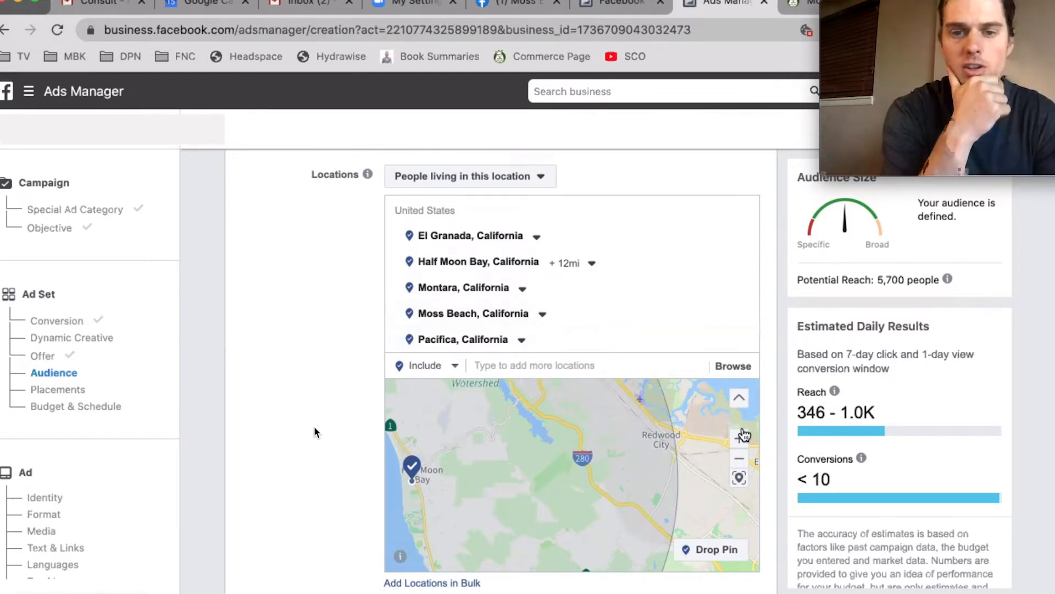
click(742, 461)
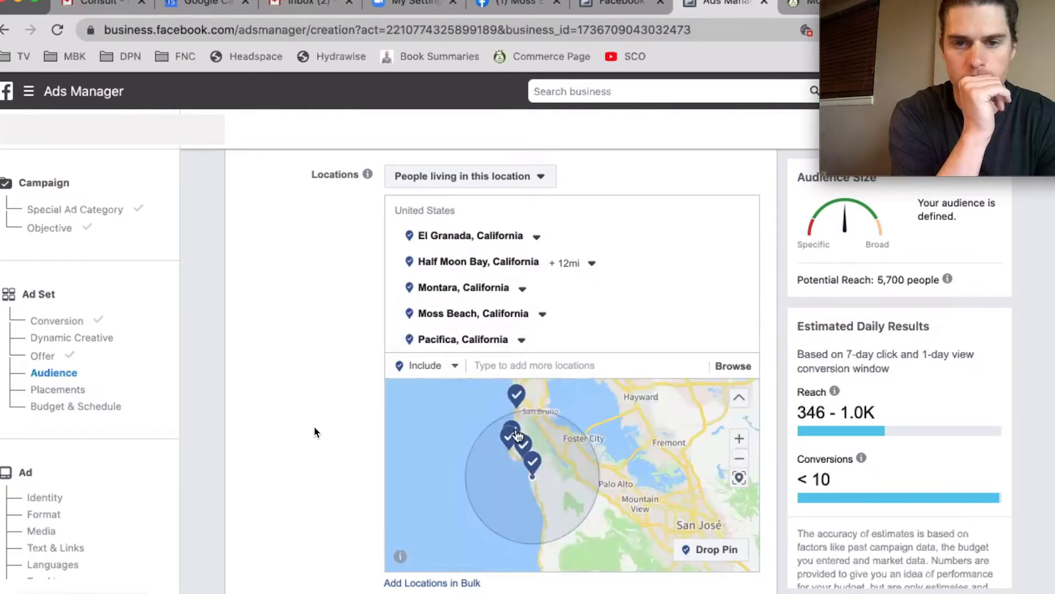
click(522, 339)
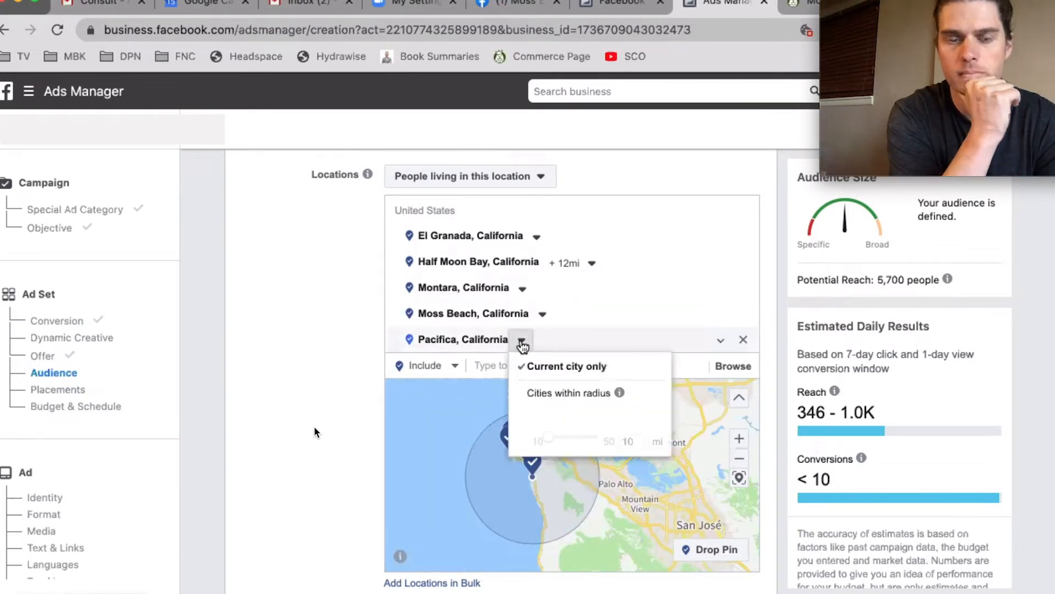
click(721, 344)
click(744, 342)
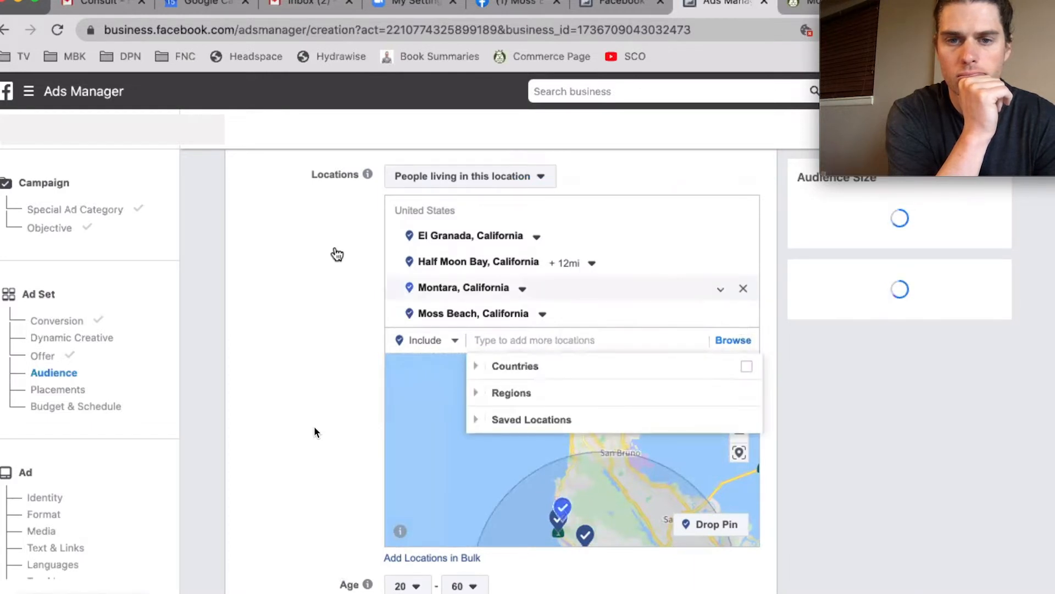
click(305, 310)
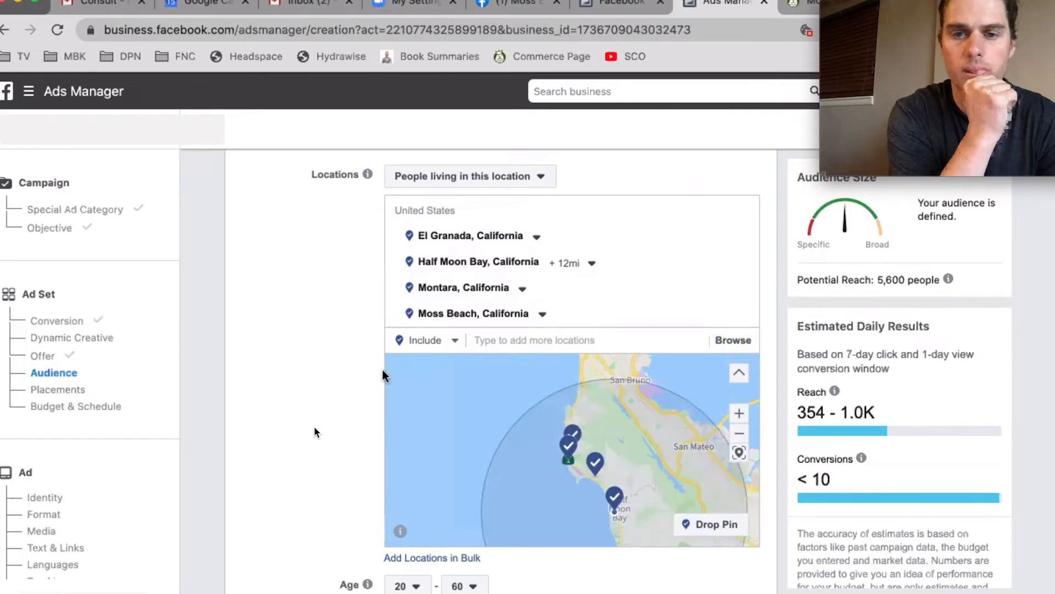
Remove Montara, Moss Beach and El Granada from the audience locations, keeping only Half Moon Bay with its 12-mile radius.
drag(448, 411, 437, 379)
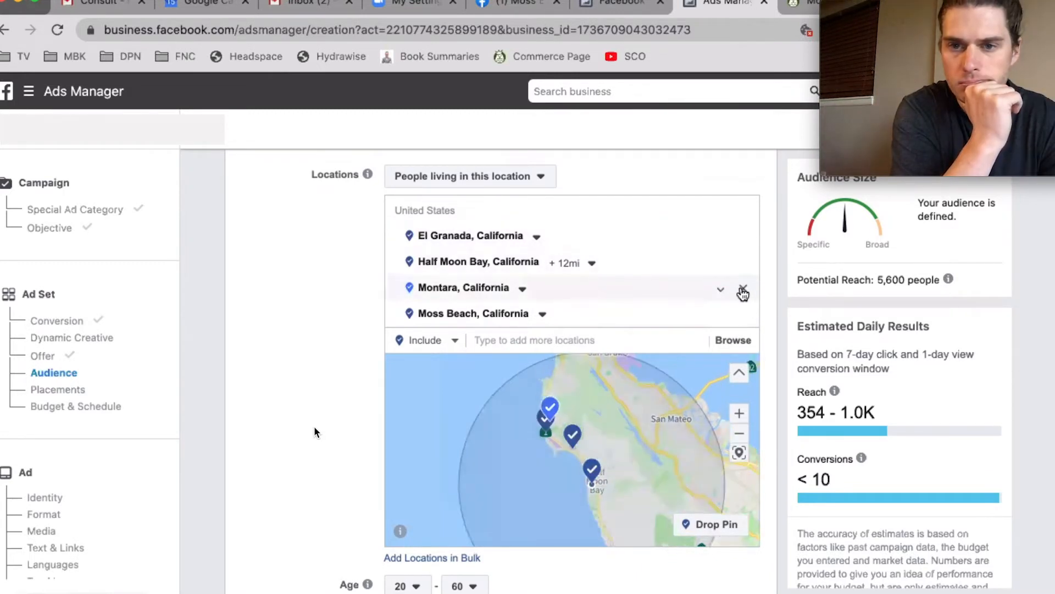
click(743, 289)
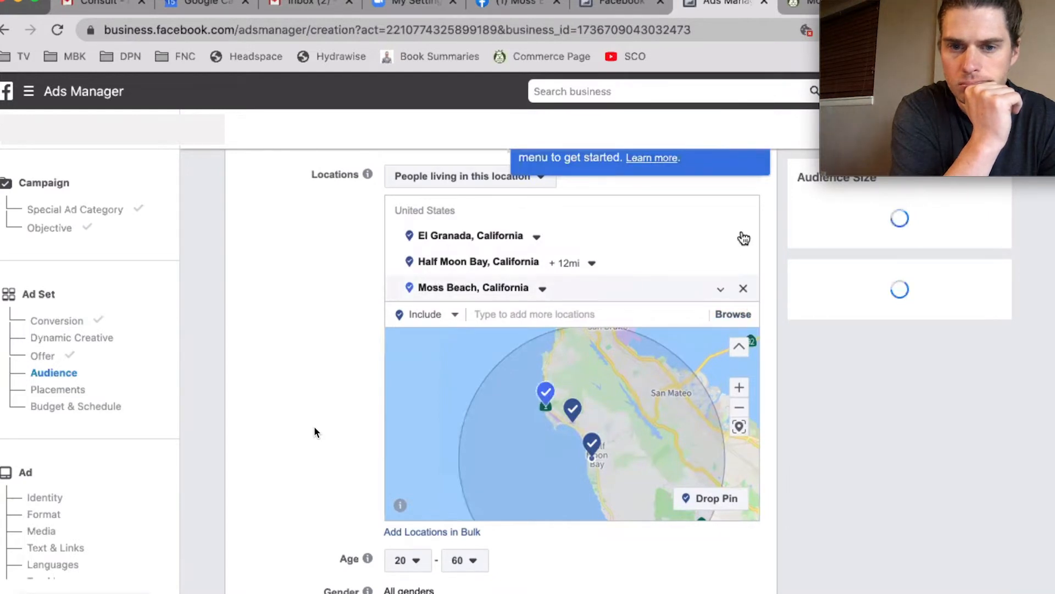
click(743, 288)
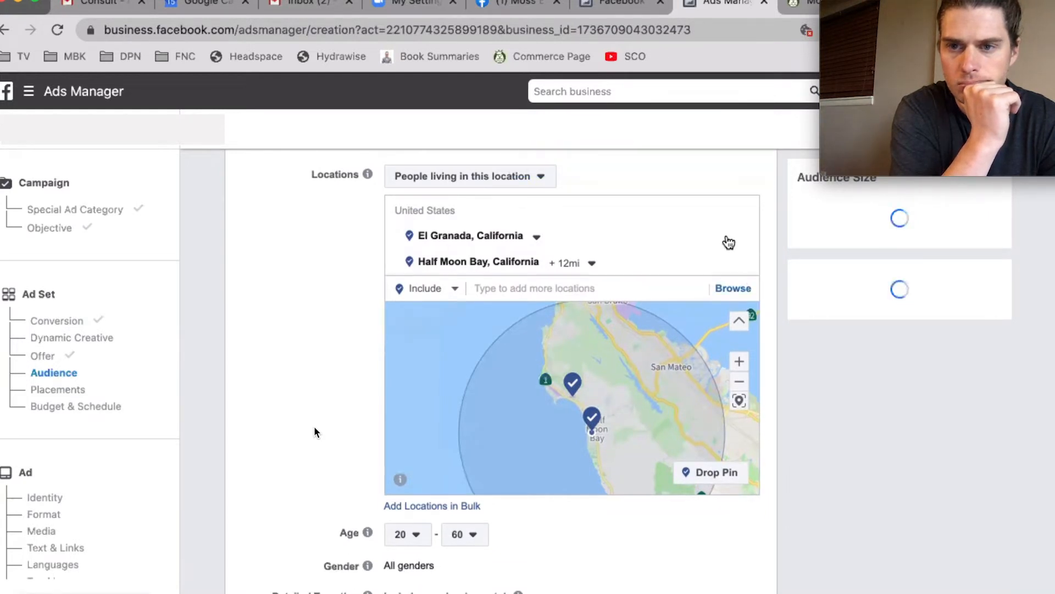
mouse_move(742, 238)
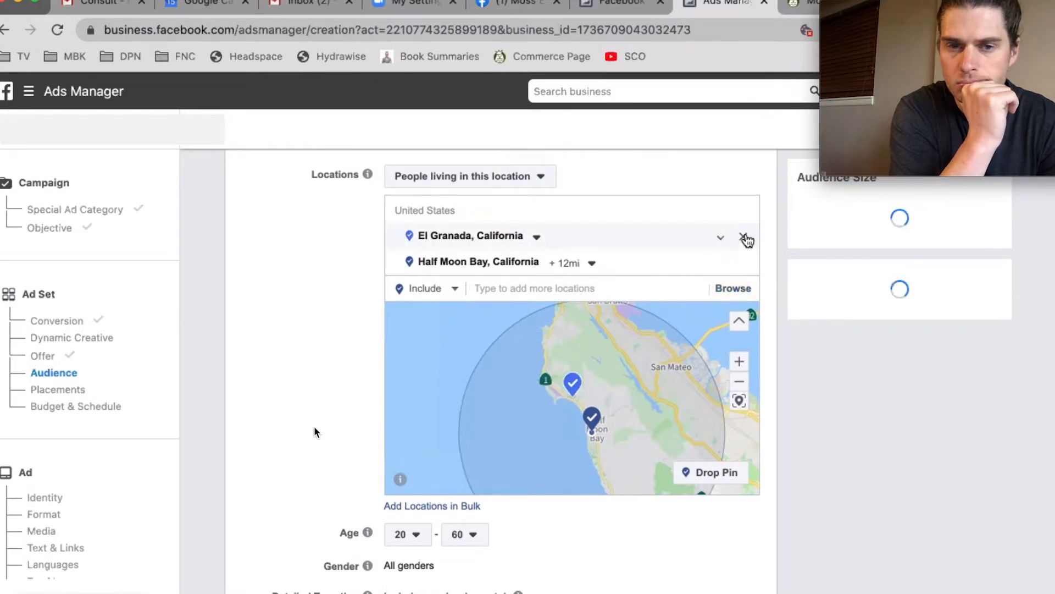
click(743, 236)
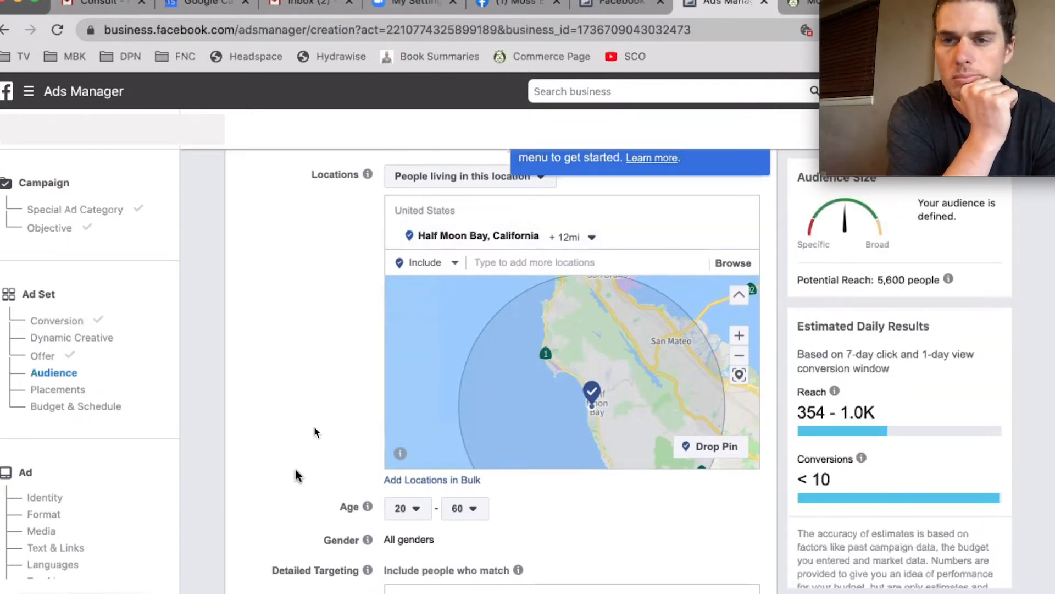
Replace the Wellness interest with Kombucha in the audience's detailed targeting.
scroll(316, 432, down, 3)
scroll(298, 476, up, 1)
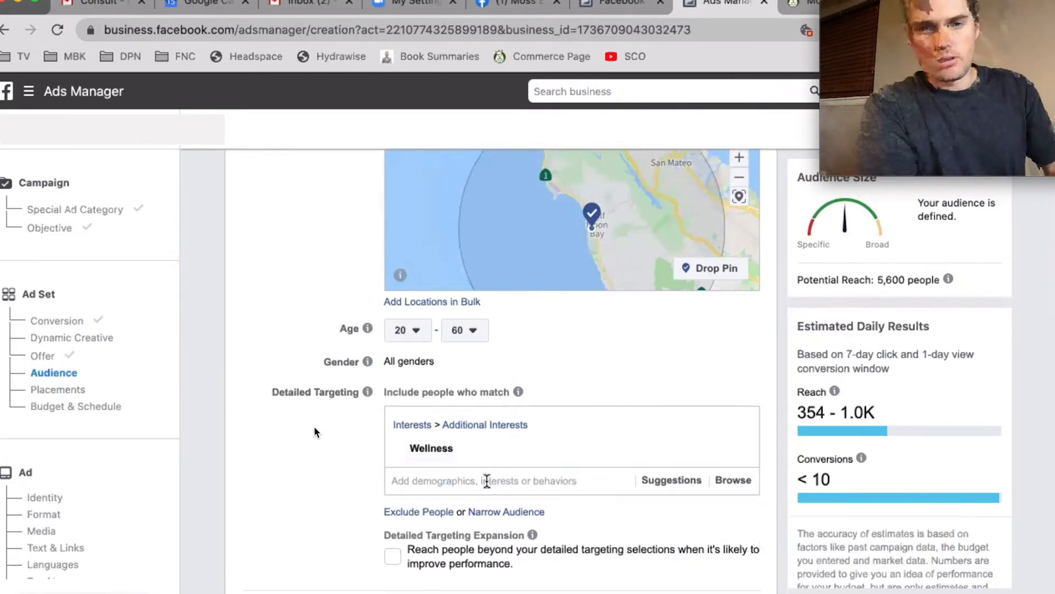
text(kombucha)
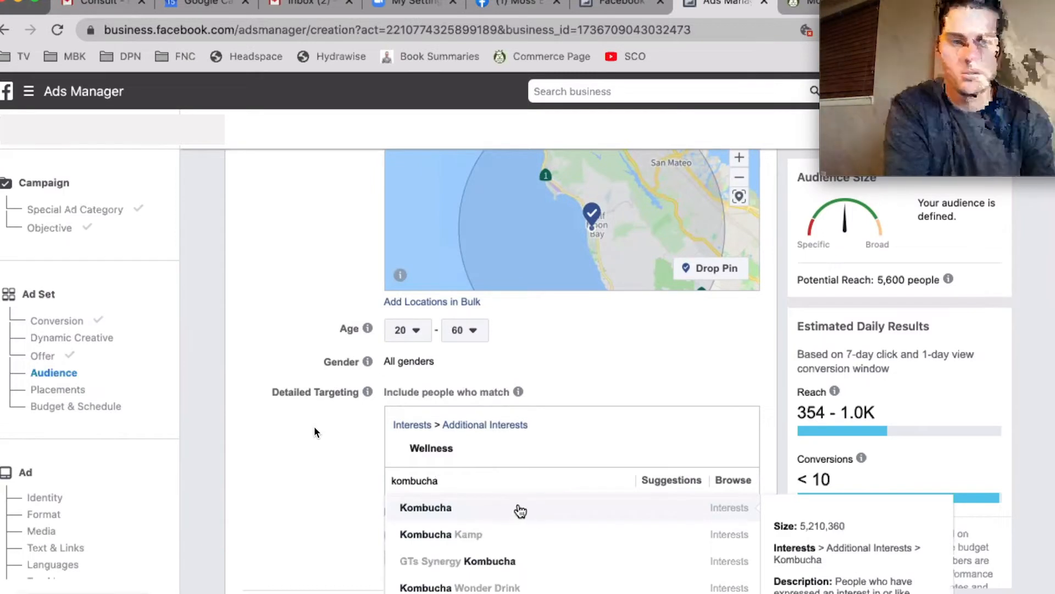
click(525, 506)
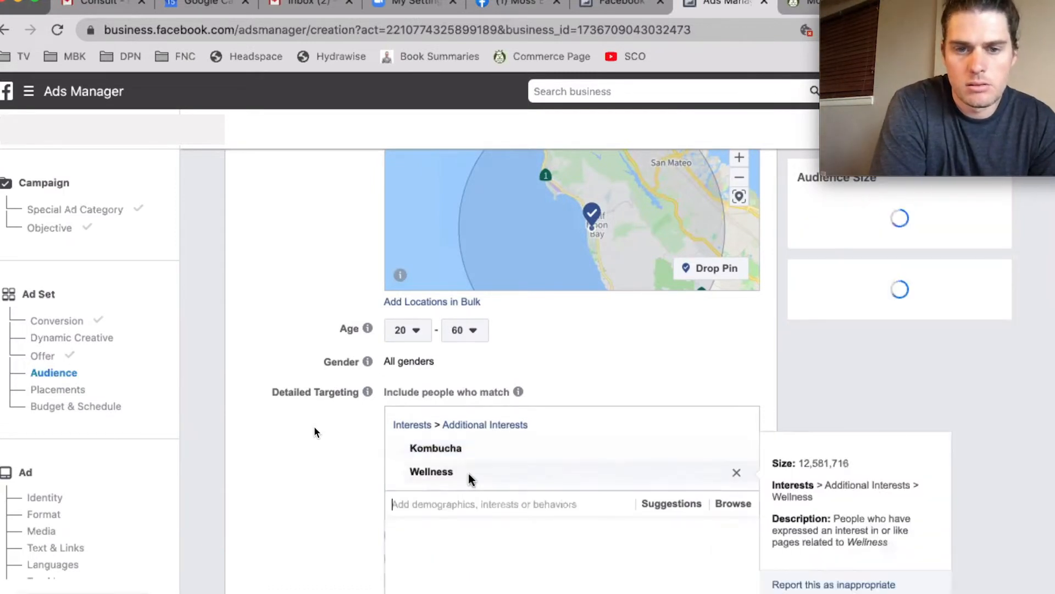
click(737, 474)
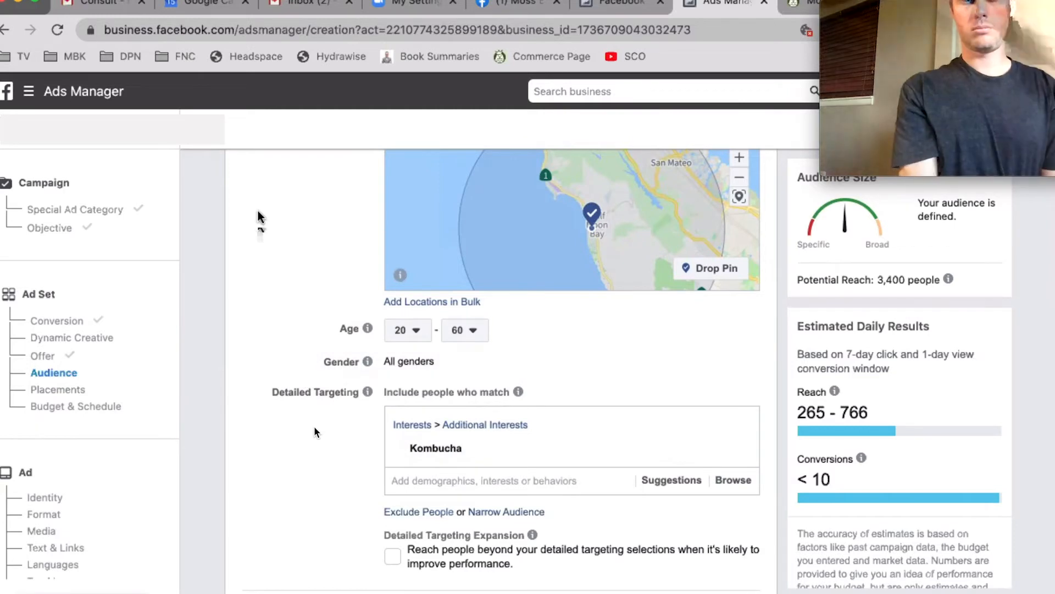
Review the audience's location, age, gender, interest and language settings against the estimated audience size.
scroll(258, 214, up, 3)
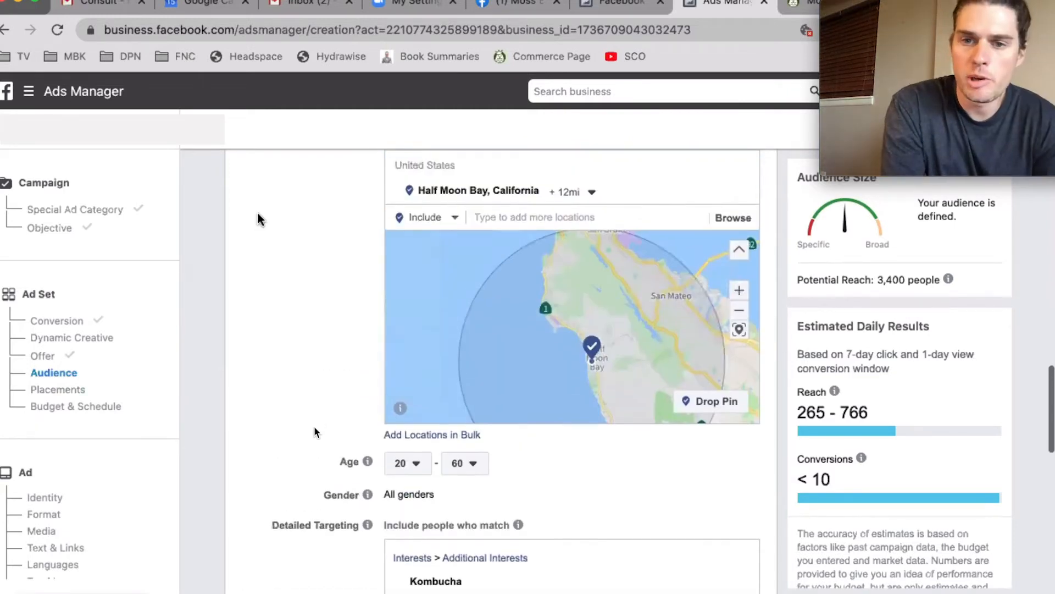
scroll(259, 214, down, 3)
scroll(258, 214, up, 1)
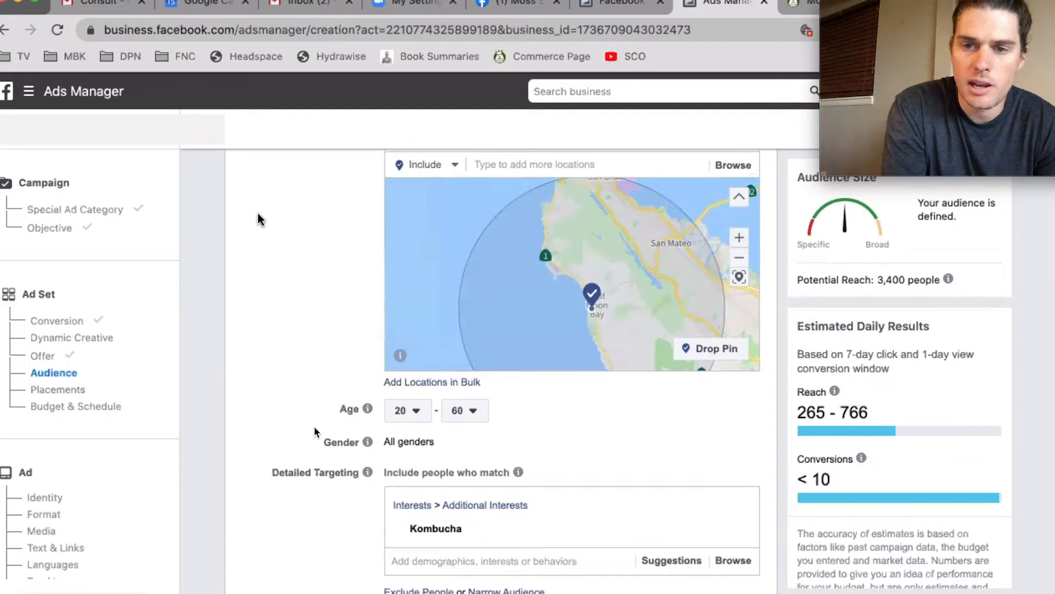
scroll(259, 218, down, 1)
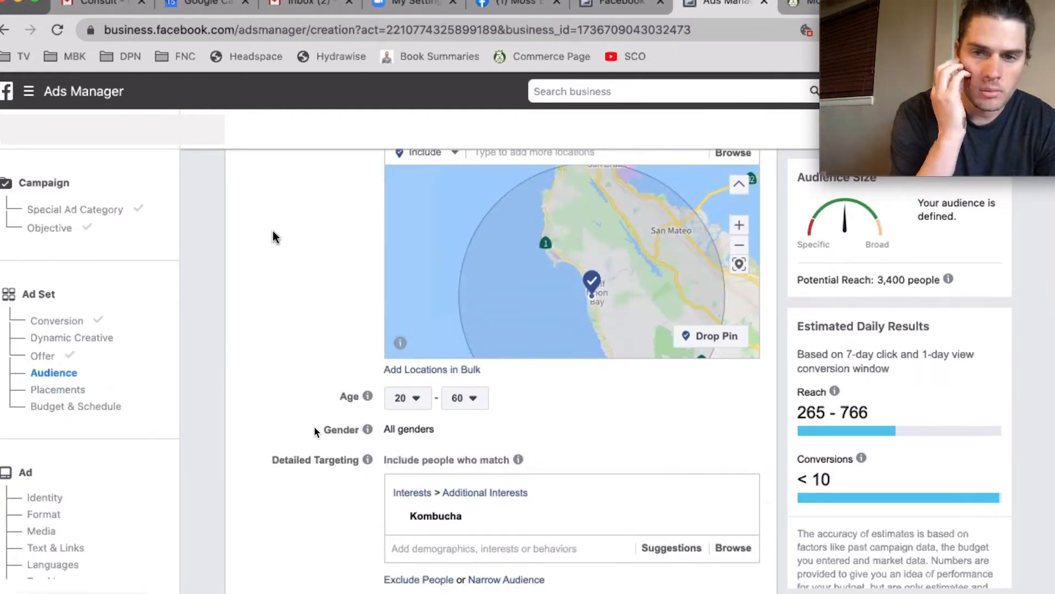
scroll(273, 233, down, 5)
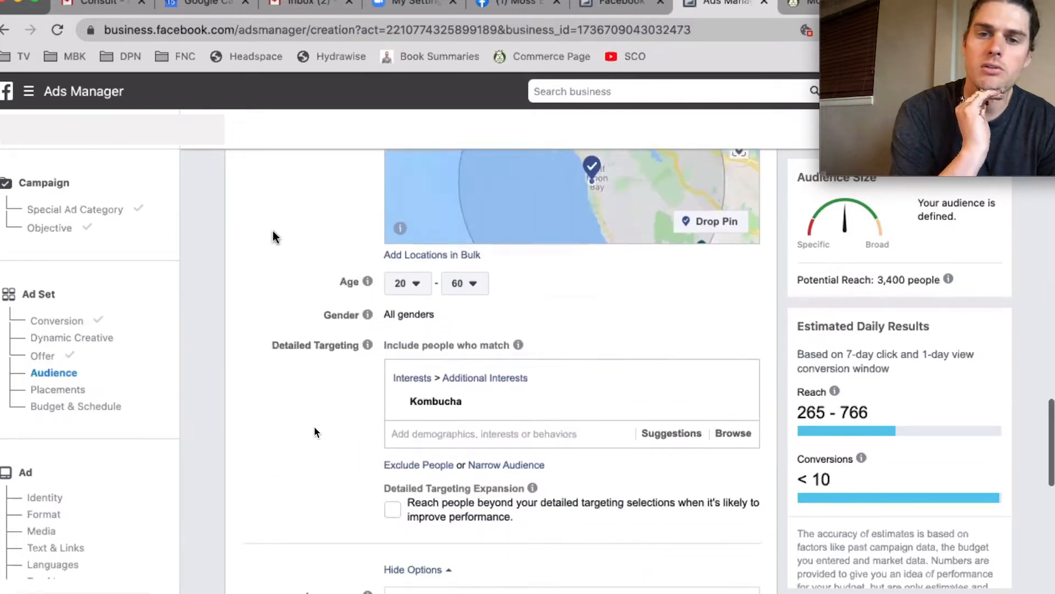
scroll(273, 232, down, 4)
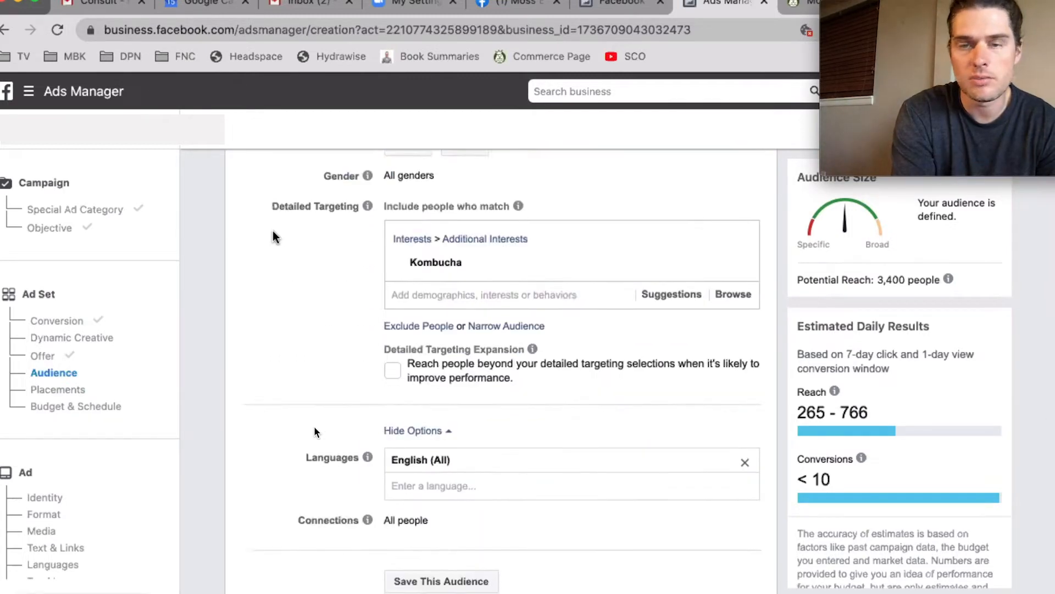
scroll(273, 232, up, 5)
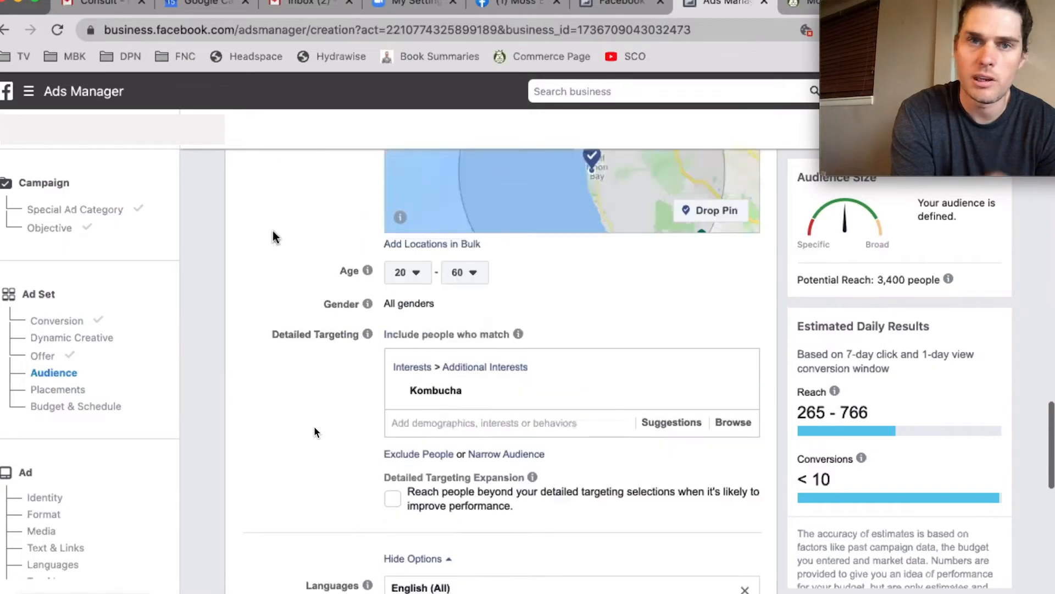
scroll(273, 232, up, 5)
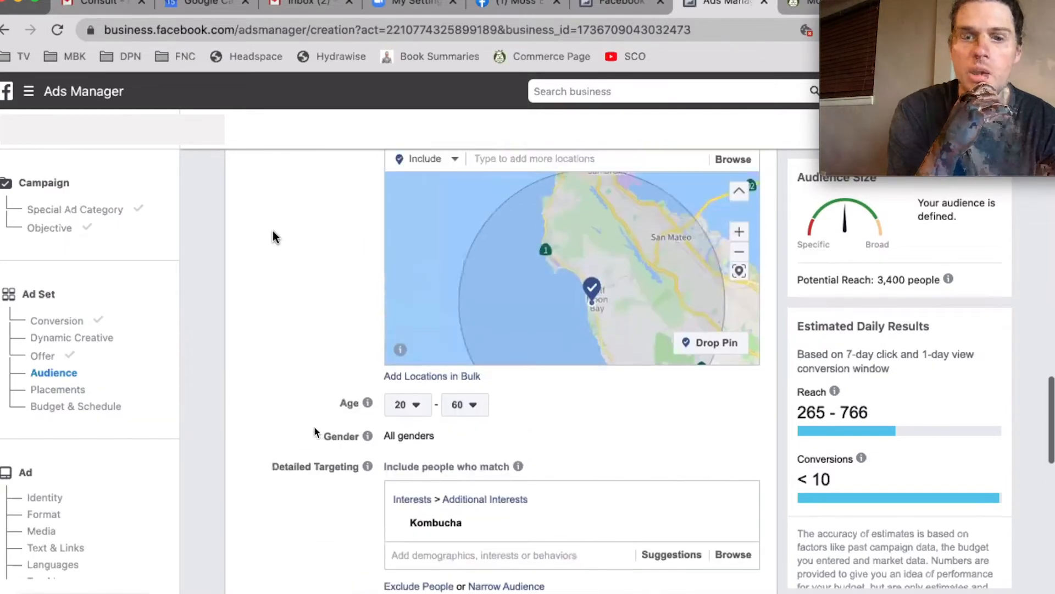
scroll(273, 232, up, 3)
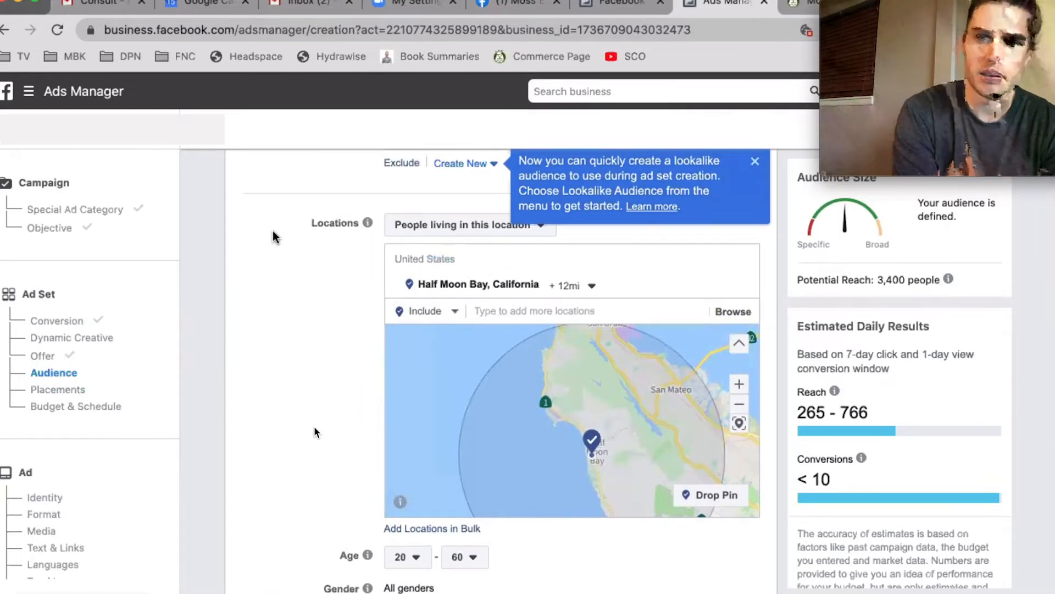
scroll(273, 232, up, 1)
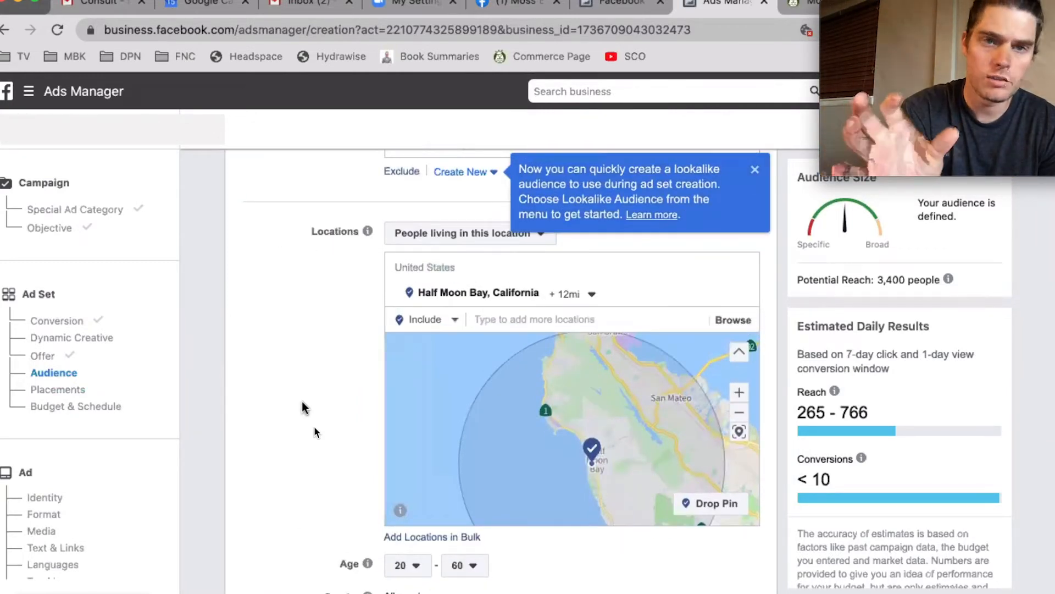
scroll(303, 408, down, 2)
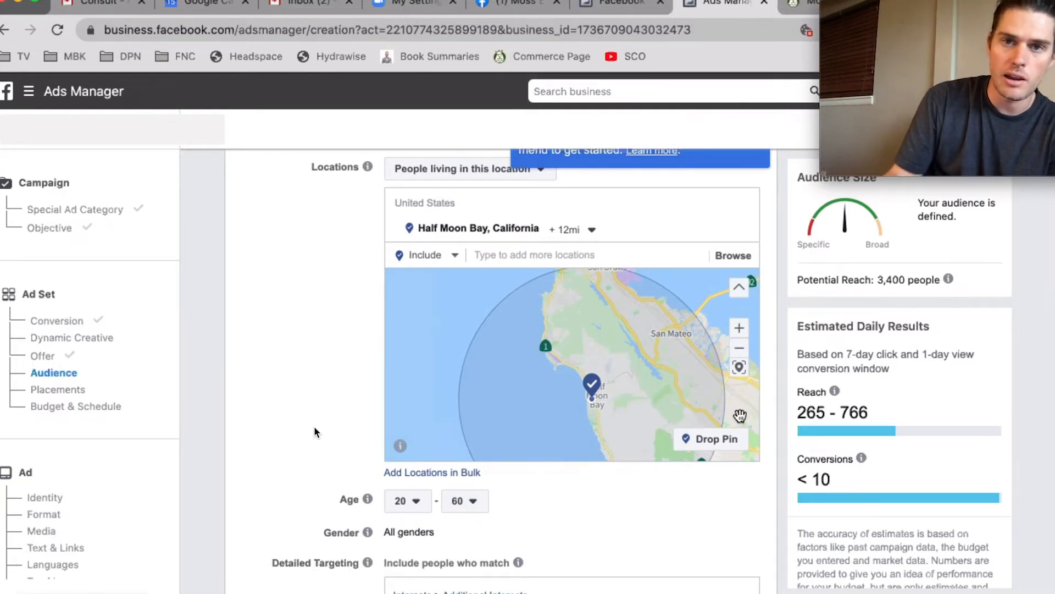
Examine the location map southeast of Half Moon Bay, from San Mateo past Redwood City to Mountain View and Sunnyvale.
drag(633, 346, 607, 364)
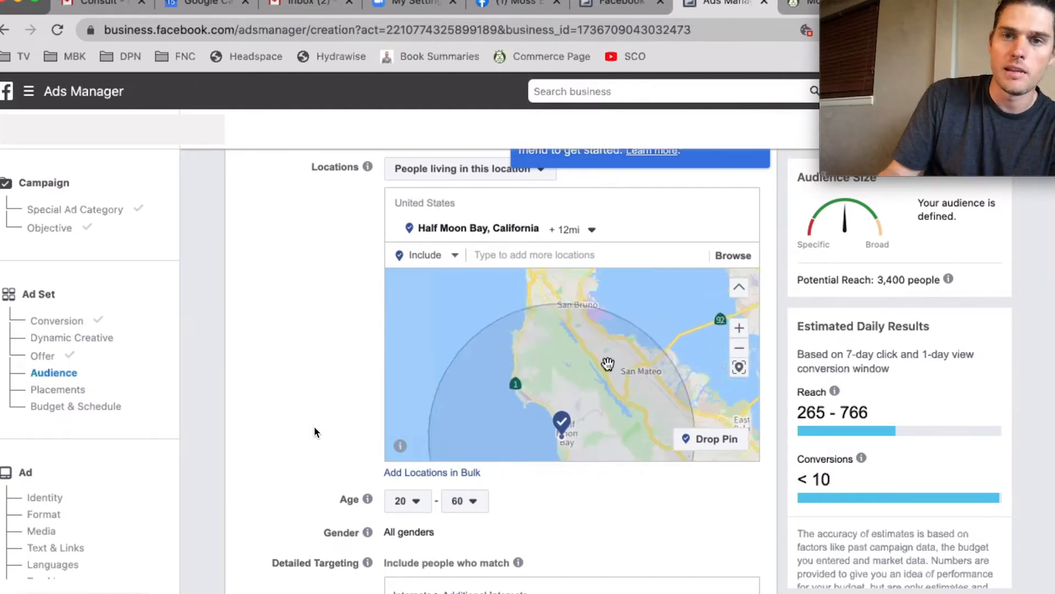
scroll(609, 358, up, 3)
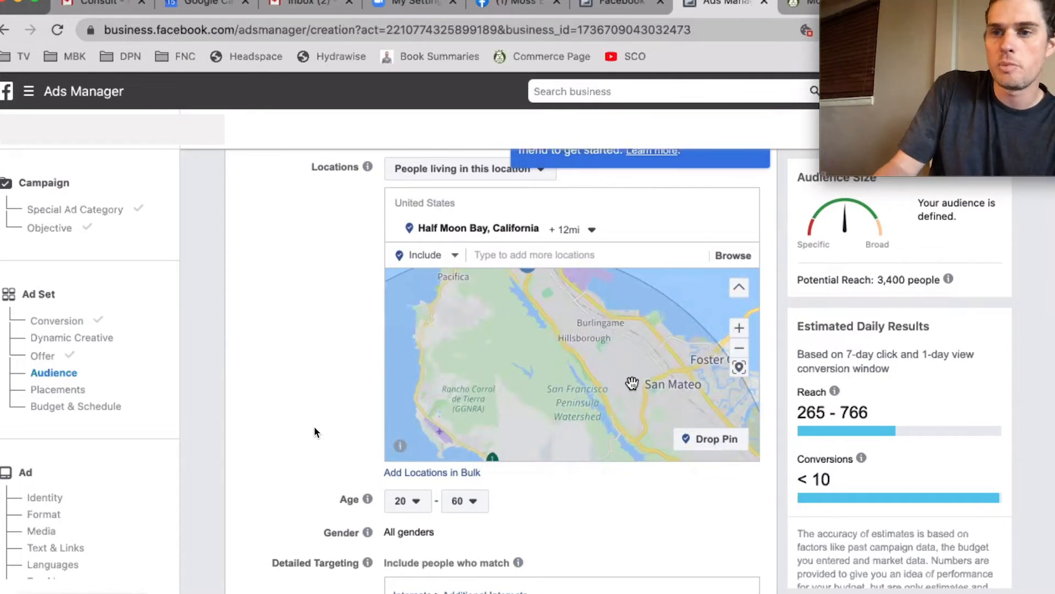
drag(635, 390, 495, 323)
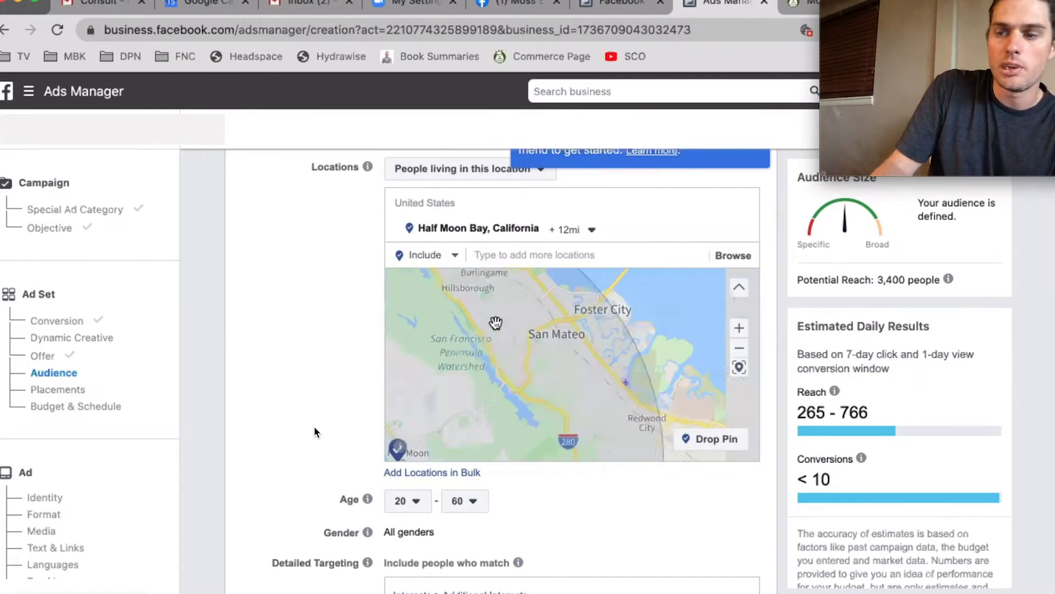
drag(568, 396, 476, 296)
drag(624, 366, 511, 325)
mouse_move(572, 396)
mouse_down()
mouse_move(532, 370)
mouse_move(603, 396)
mouse_move(591, 398)
mouse_up()
scroll(579, 364, up, 2)
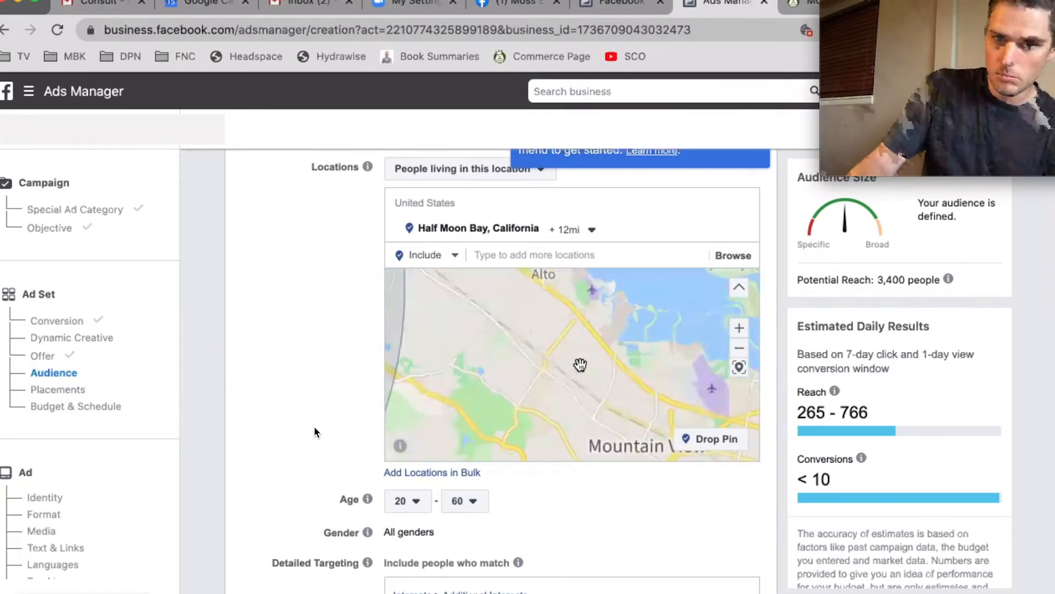
drag(578, 364, 519, 276)
drag(640, 393, 607, 387)
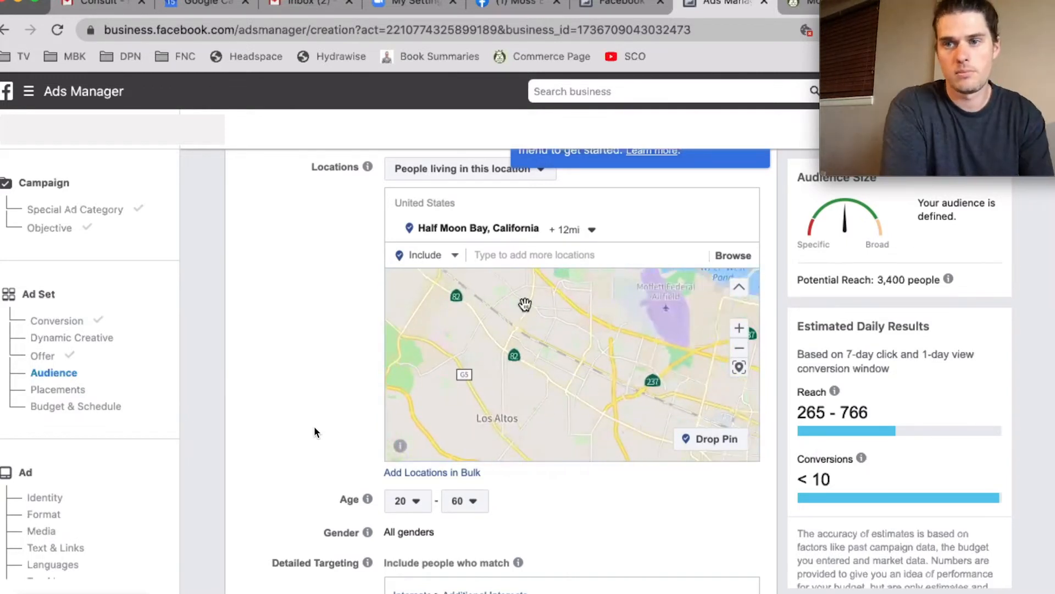
click(738, 351)
drag(682, 421, 662, 381)
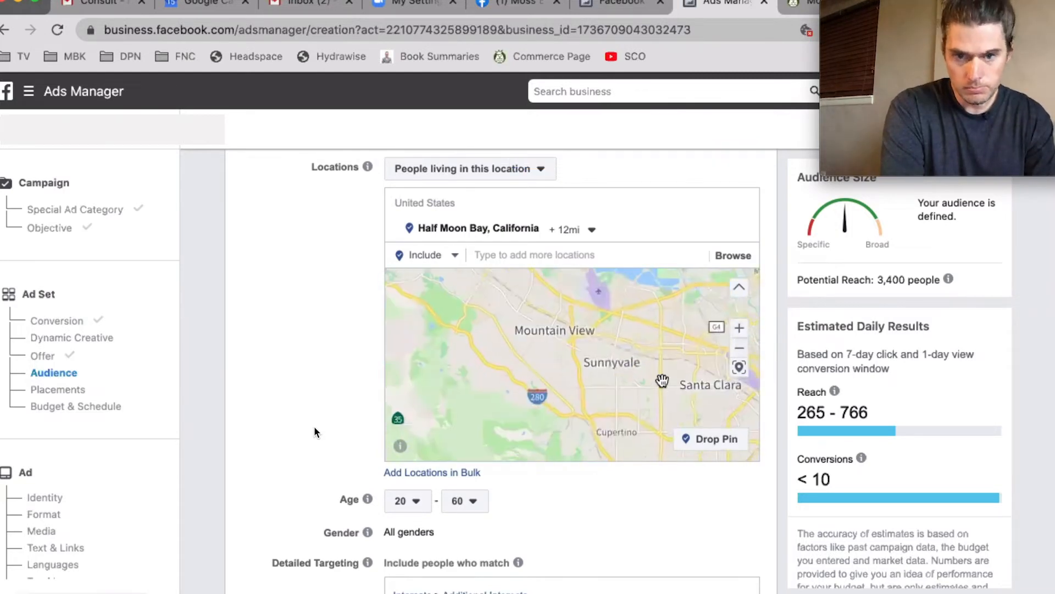
Trace the edge of the targeting radius on the map from Menlo Park through Redwood City and Burlingame to San Bruno.
drag(596, 357, 617, 381)
drag(572, 345, 638, 395)
double_click(593, 362)
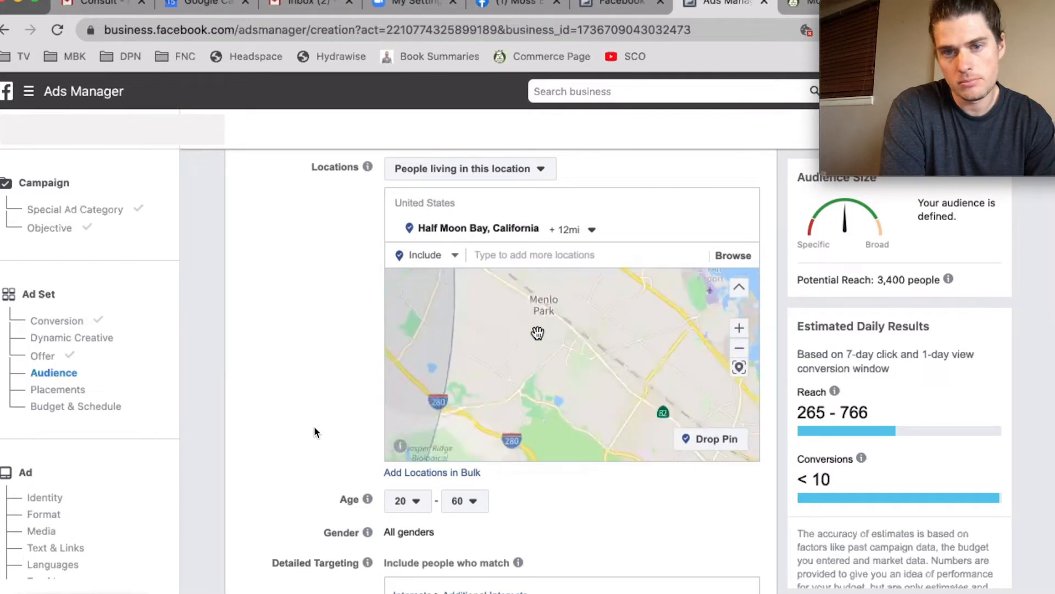
drag(507, 319, 650, 428)
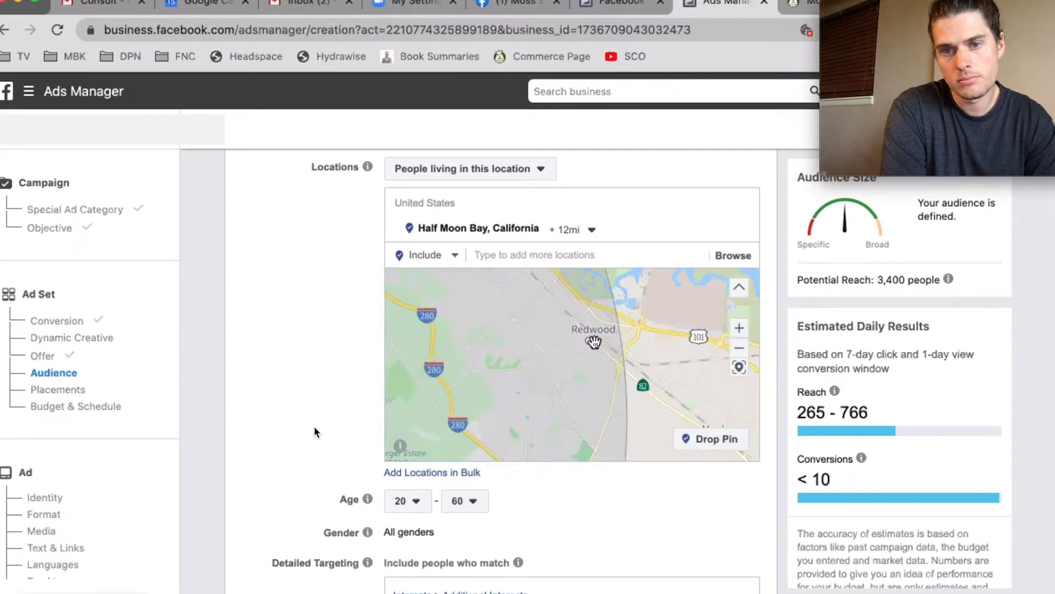
drag(561, 347, 583, 391)
drag(516, 364, 584, 400)
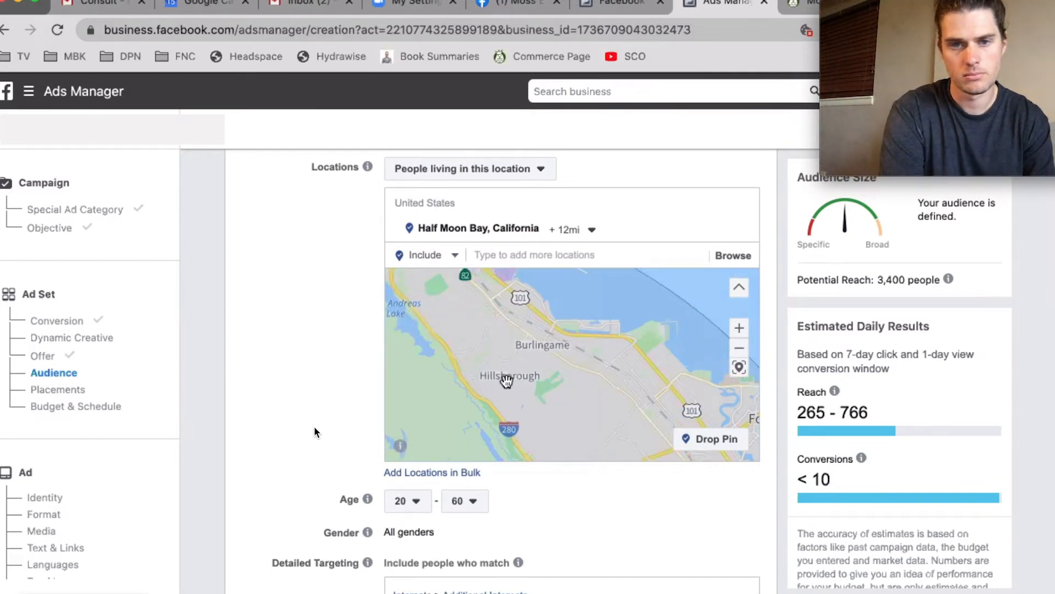
drag(478, 346, 546, 405)
drag(498, 354, 565, 419)
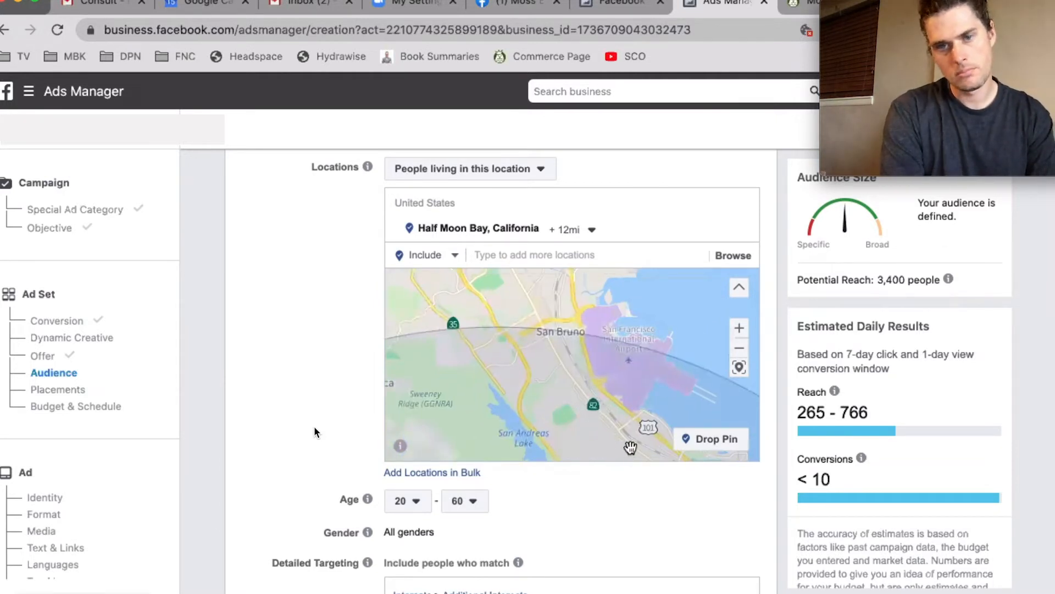
Compare the whole Half Moon Bay targeting radius with the surrounding Bay Area cities down to San José.
drag(616, 433, 559, 286)
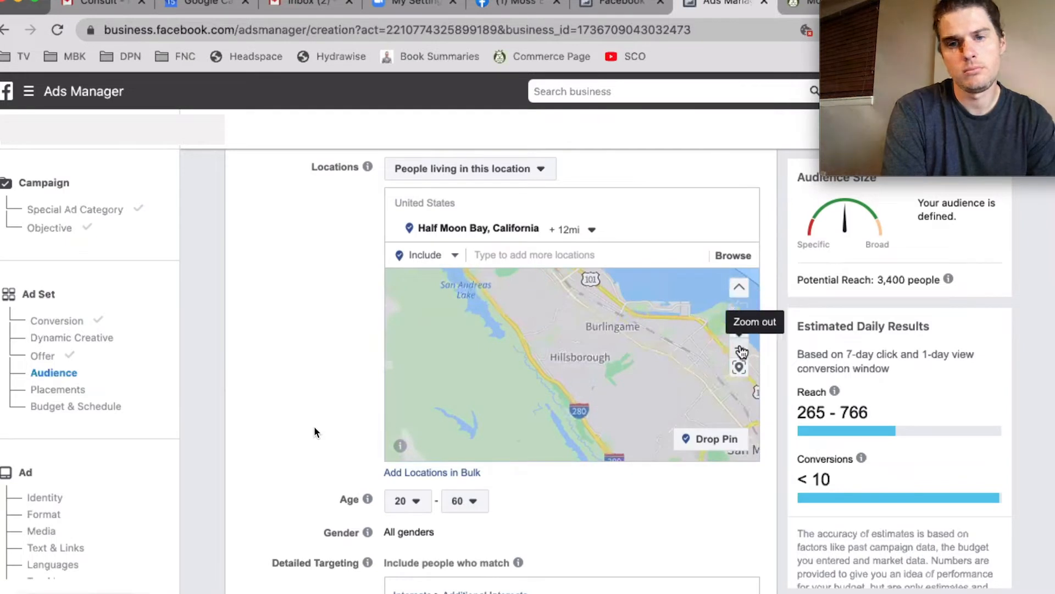
click(742, 352)
click(742, 352)
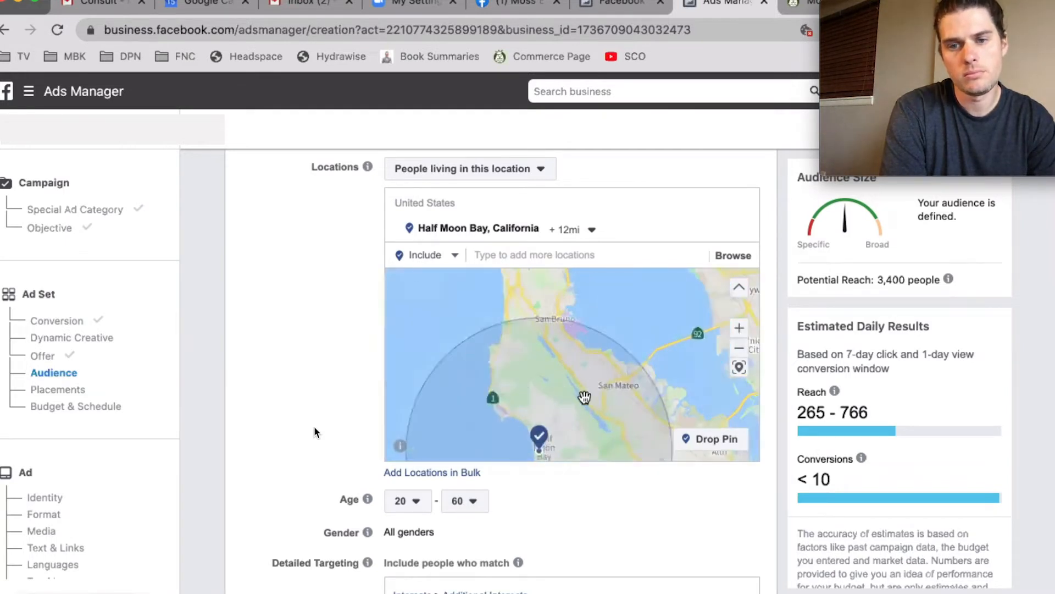
click(742, 349)
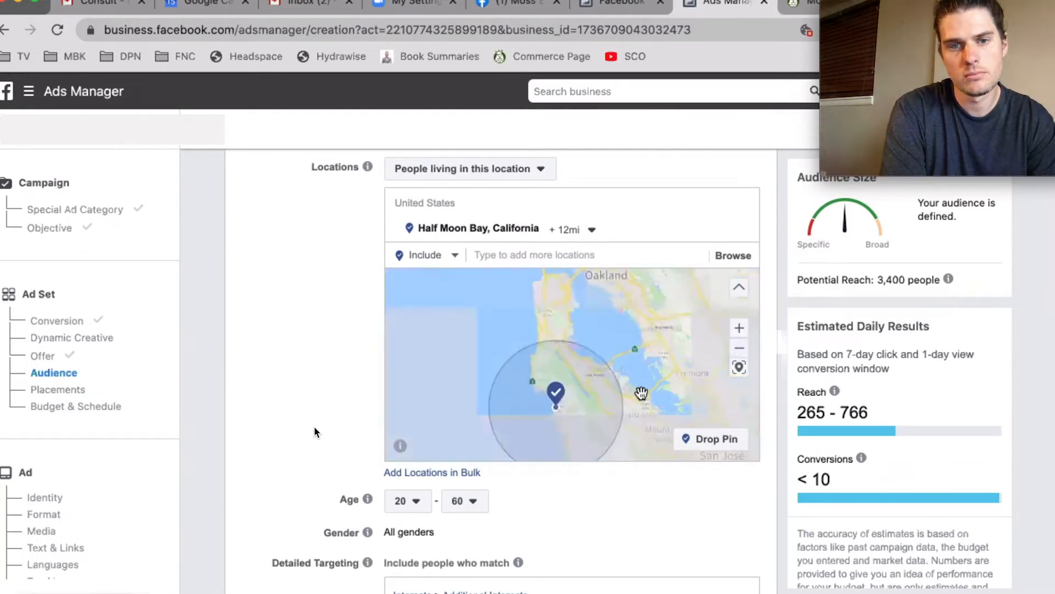
drag(649, 394, 621, 319)
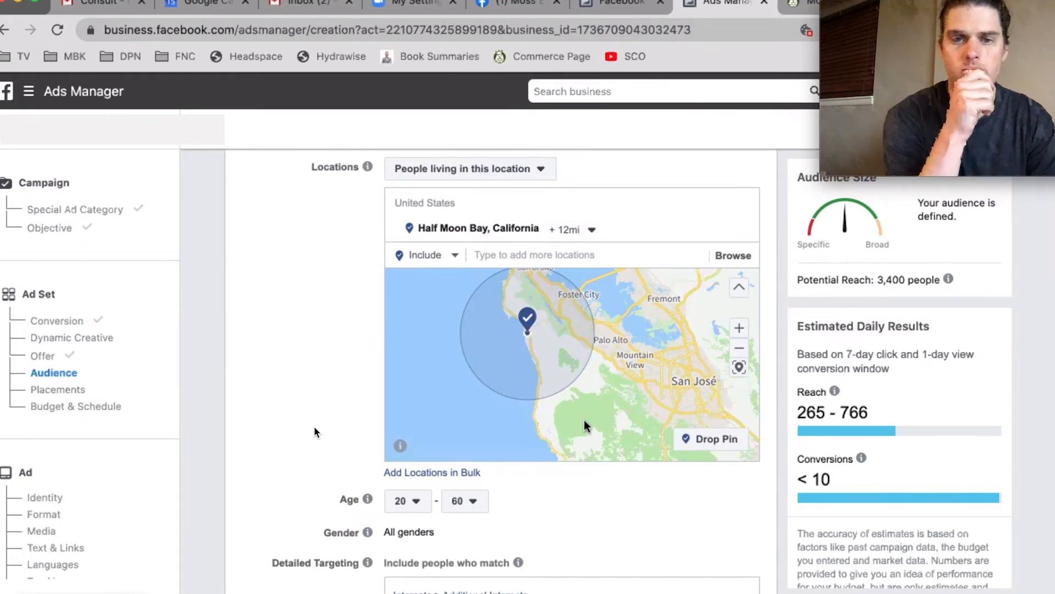
Review the ad set from age, interest and language targeting down through placements to the daily budget and schedule.
scroll(538, 509, down, 3)
scroll(538, 511, down, 4)
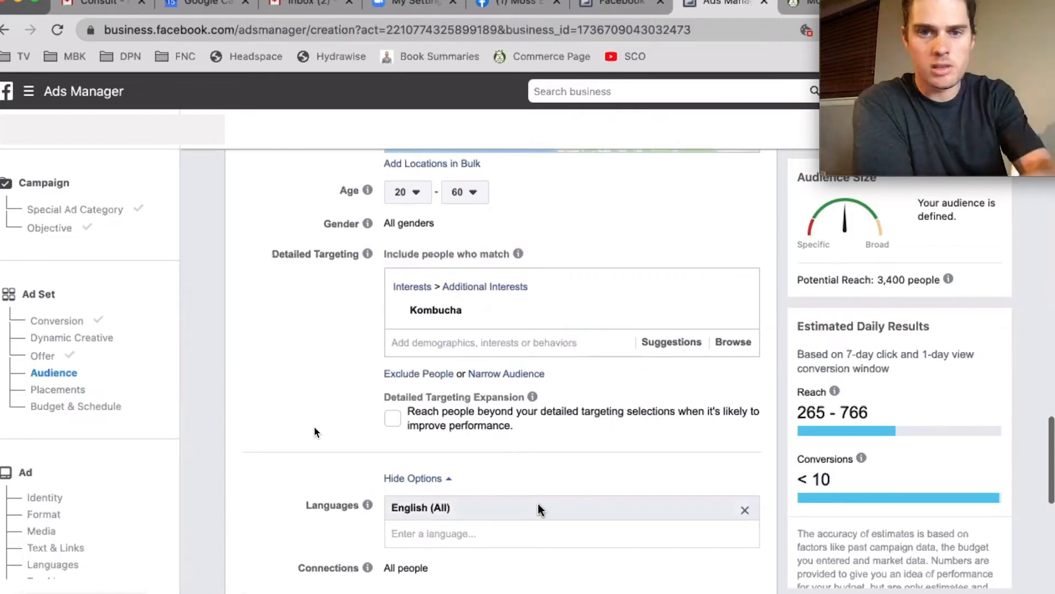
scroll(539, 512, down, 2)
scroll(539, 506, down, 5)
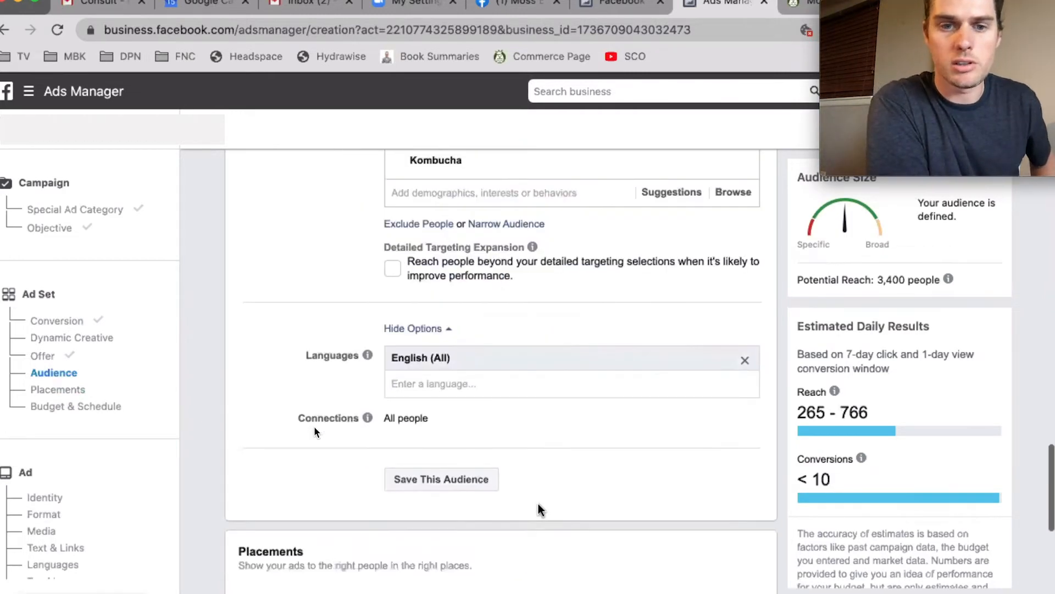
scroll(540, 511, down, 7)
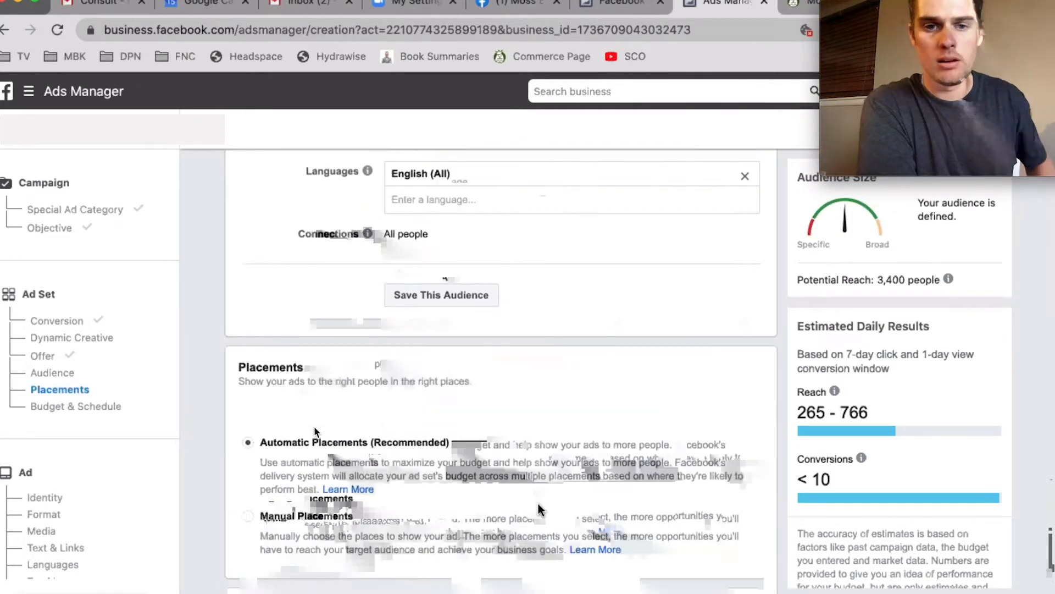
scroll(539, 504, down, 3)
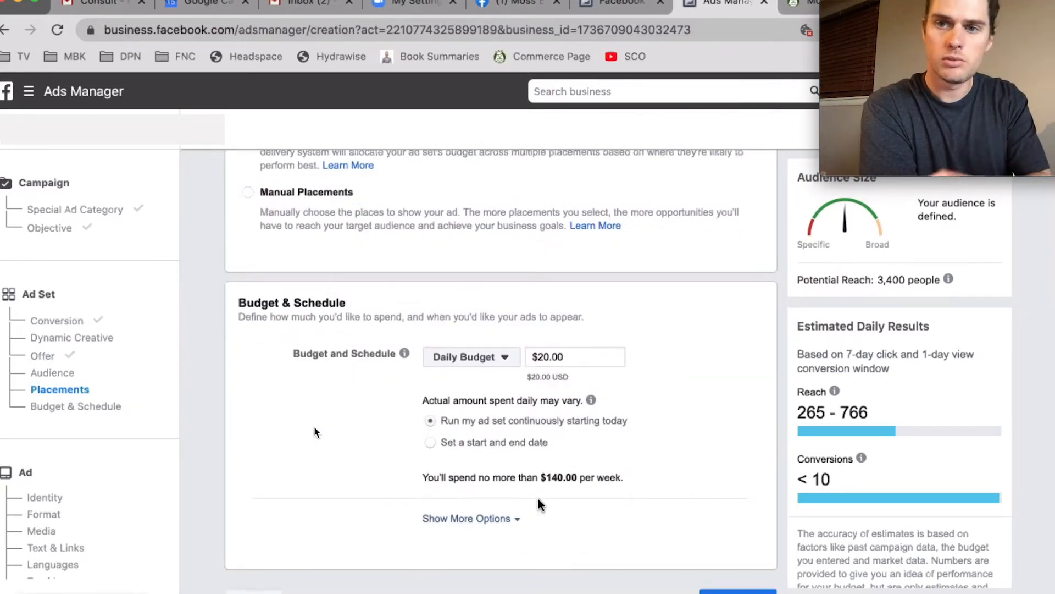
Recheck the Half Moon Bay location map, age range, Kombucha interest and language targeting against the placement options.
scroll(539, 498, up, 16)
scroll(538, 499, up, 9)
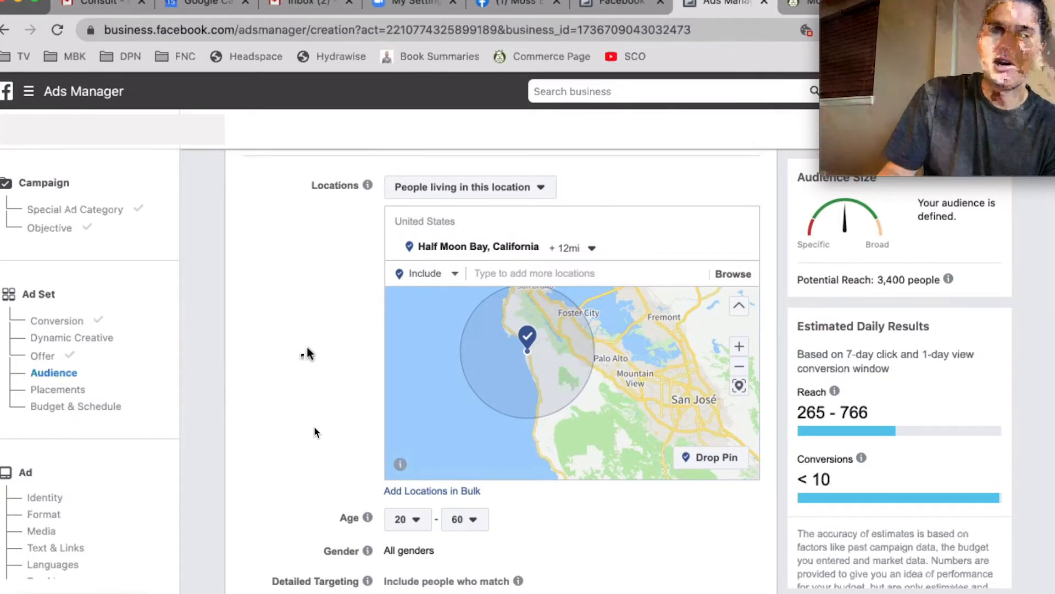
scroll(308, 348, down, 2)
scroll(315, 333, down, 2)
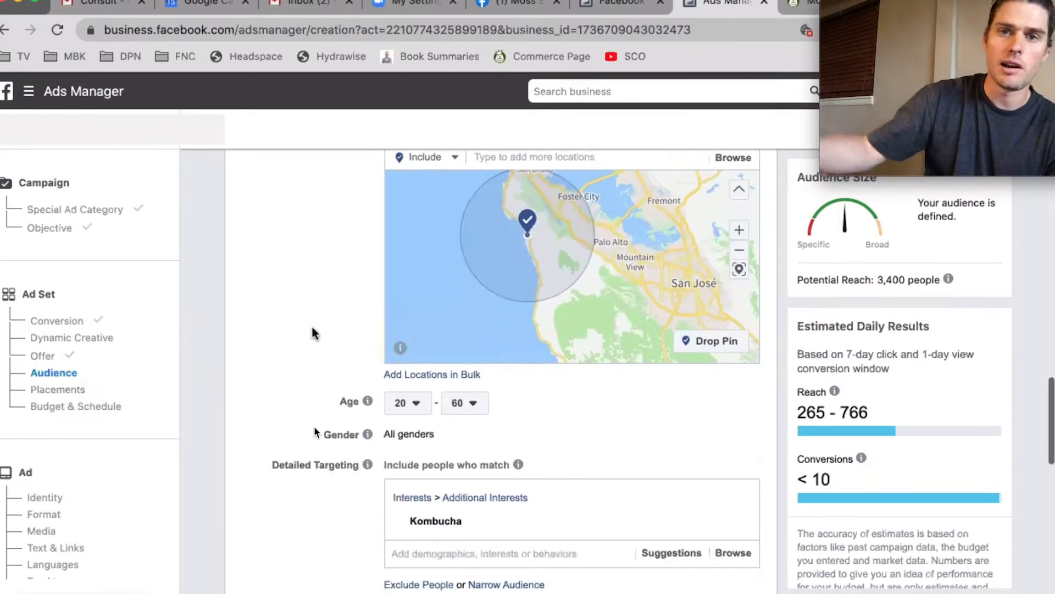
scroll(313, 330, up, 2)
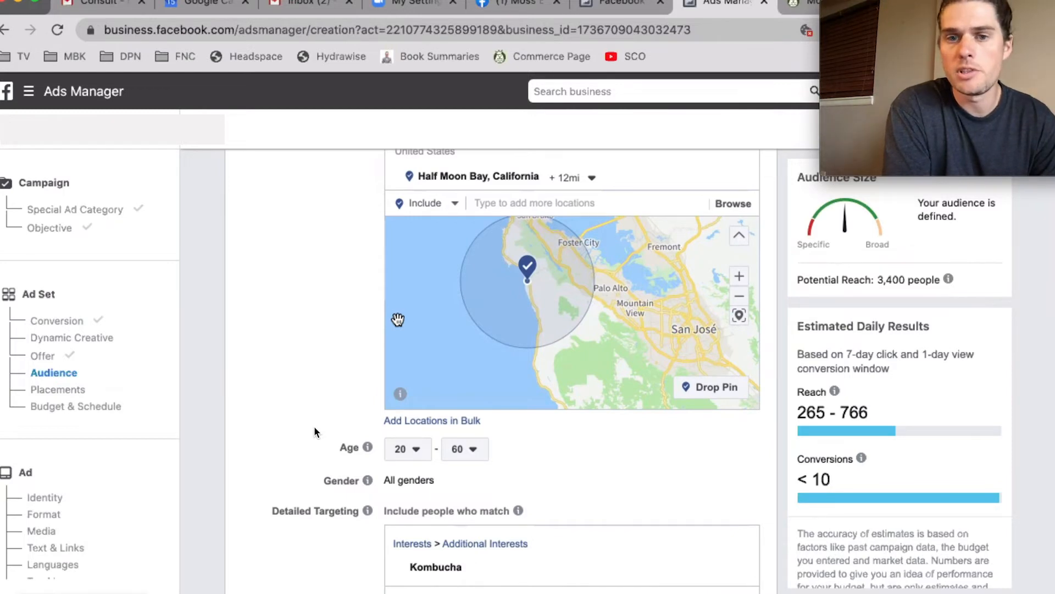
scroll(279, 327, down, 5)
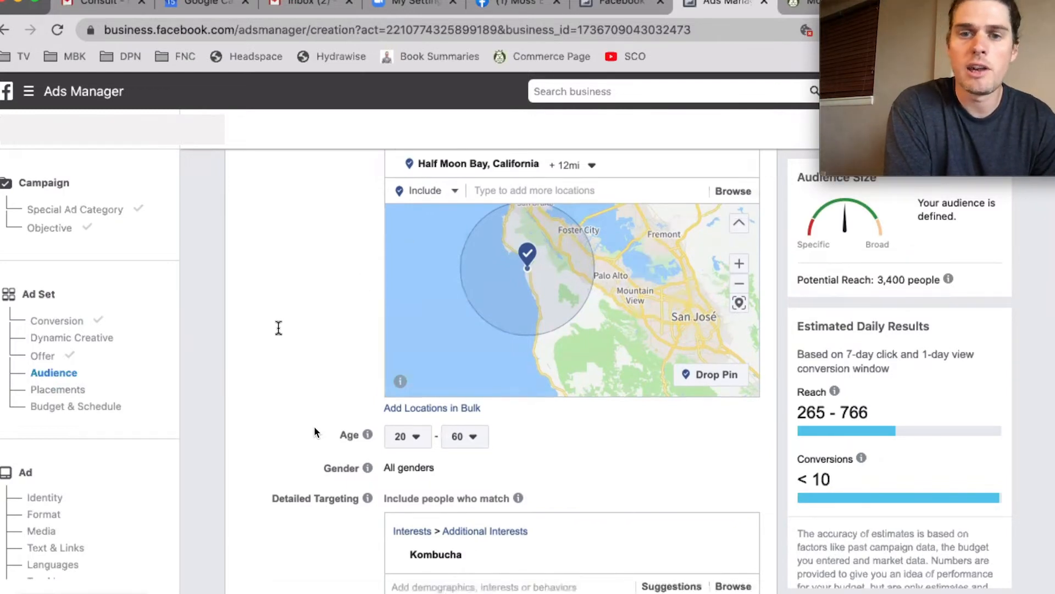
scroll(278, 329, down, 5)
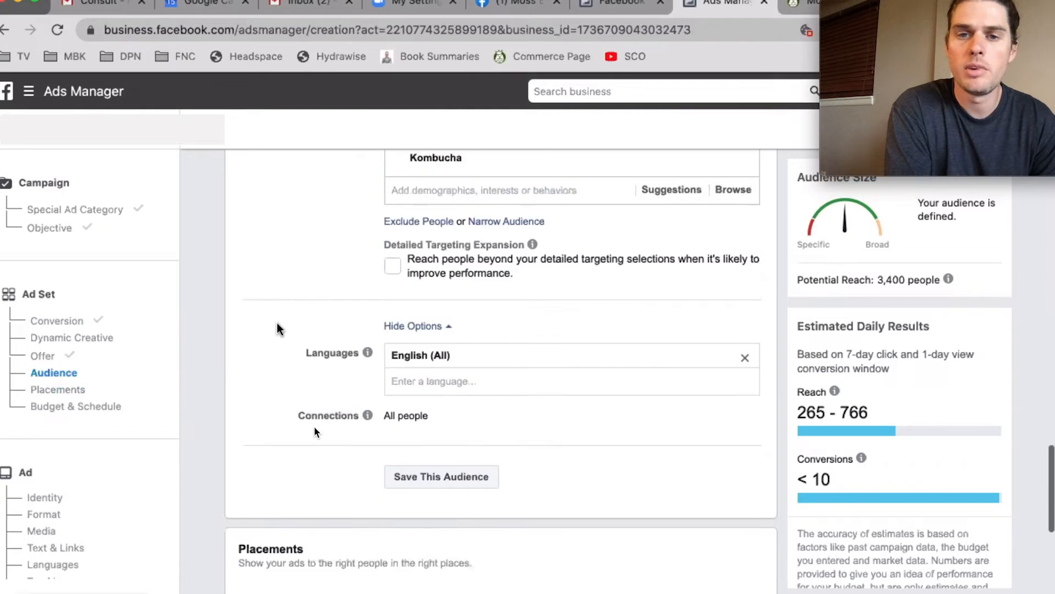
scroll(277, 328, down, 1)
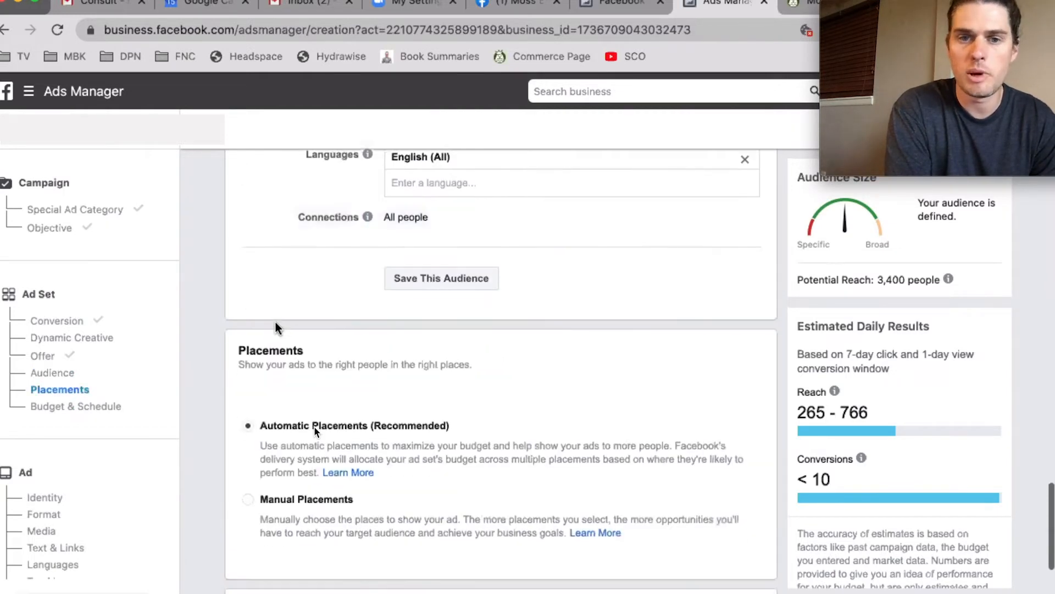
scroll(276, 323, down, 2)
scroll(276, 323, up, 7)
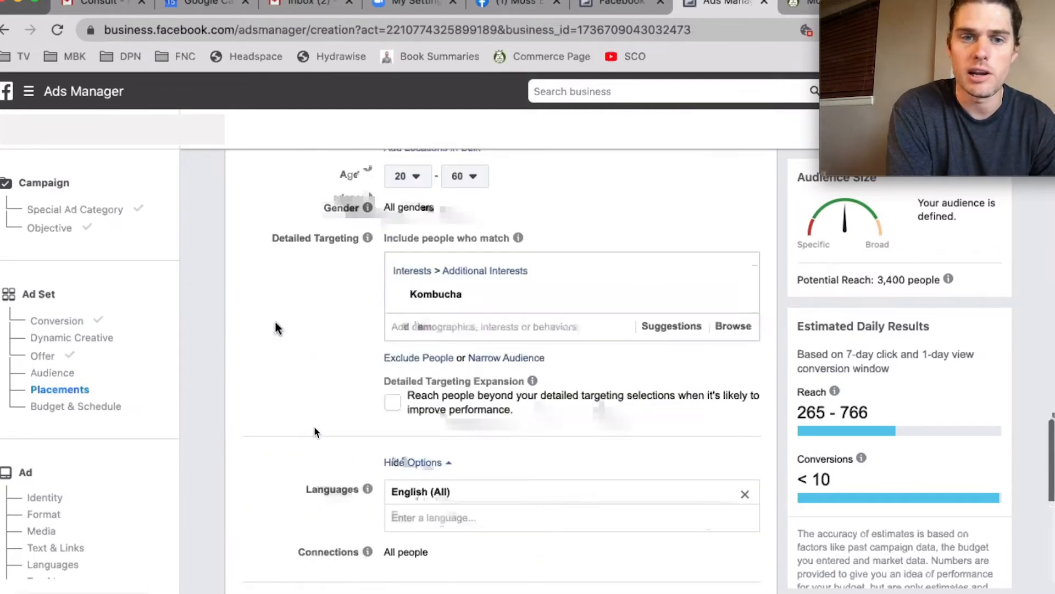
scroll(276, 324, up, 5)
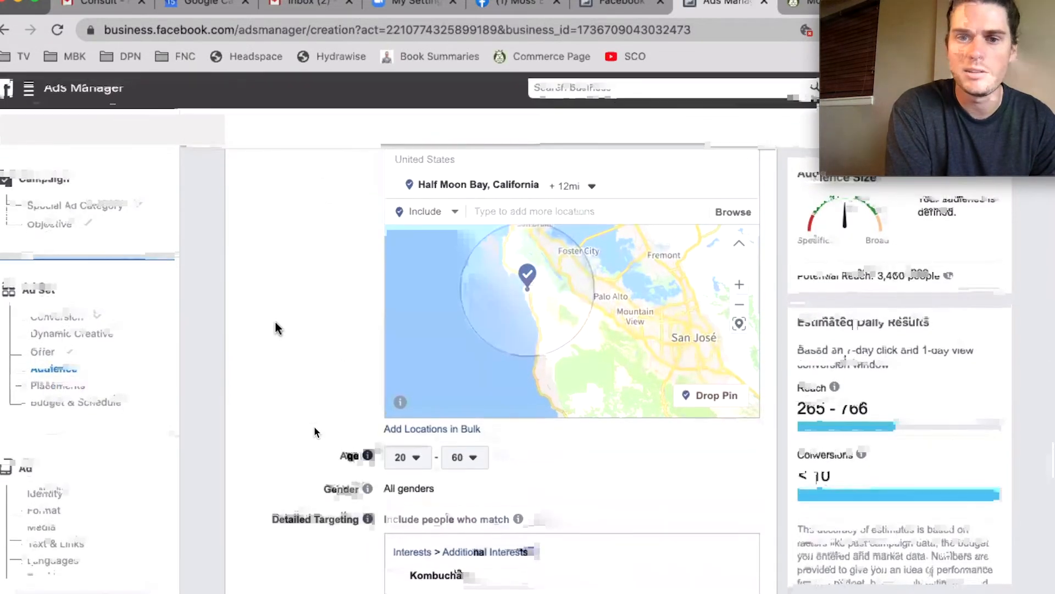
Rename the ad set as "HMB+12mi; 20-60; Kombucha".
scroll(275, 324, up, 10)
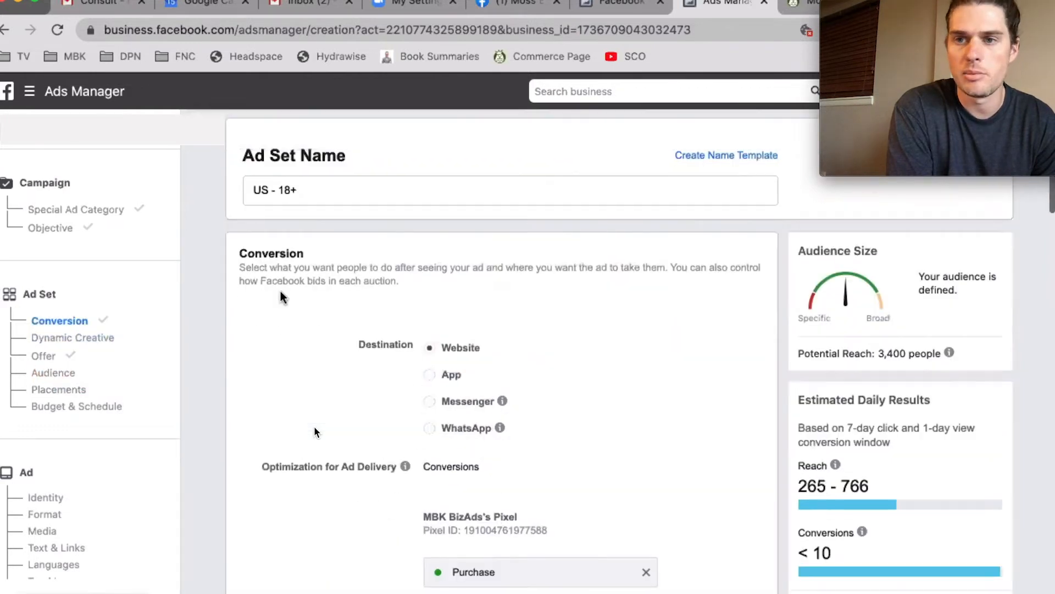
drag(330, 187, 59, 192)
text(H)
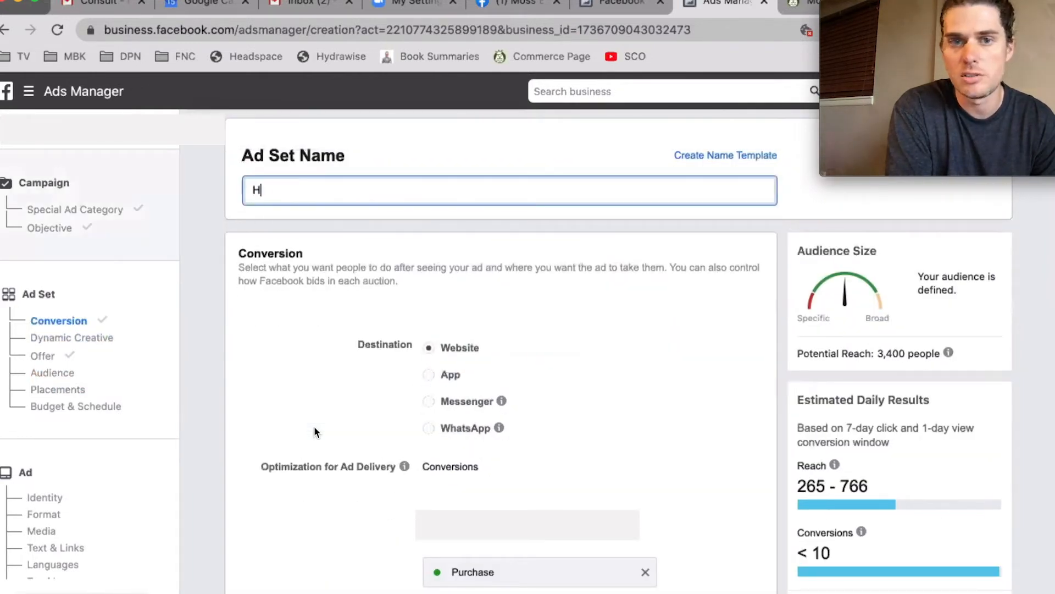
text(MB+12mi)
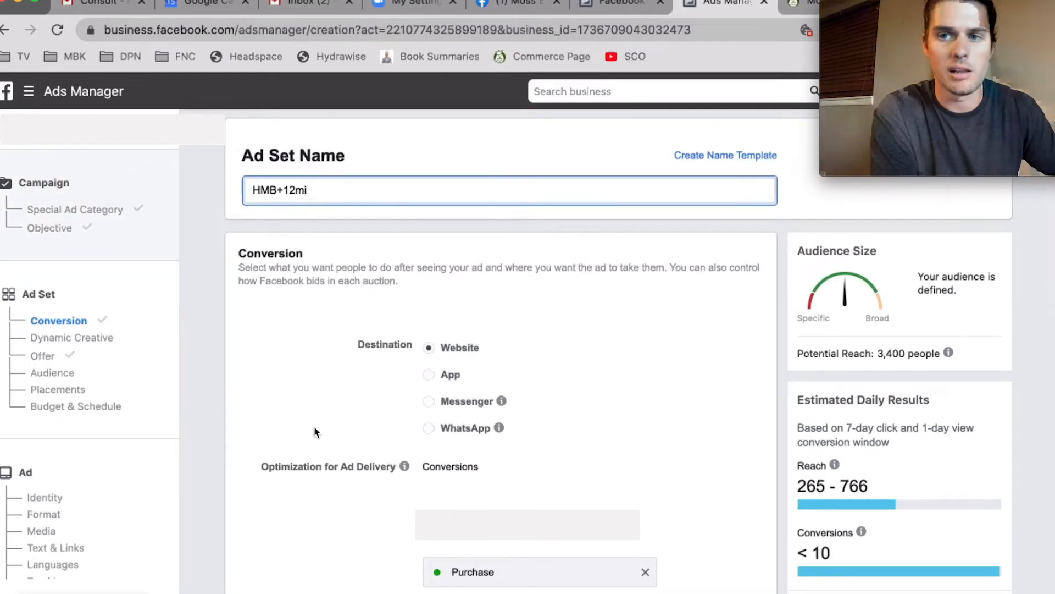
text(; Kombucha)
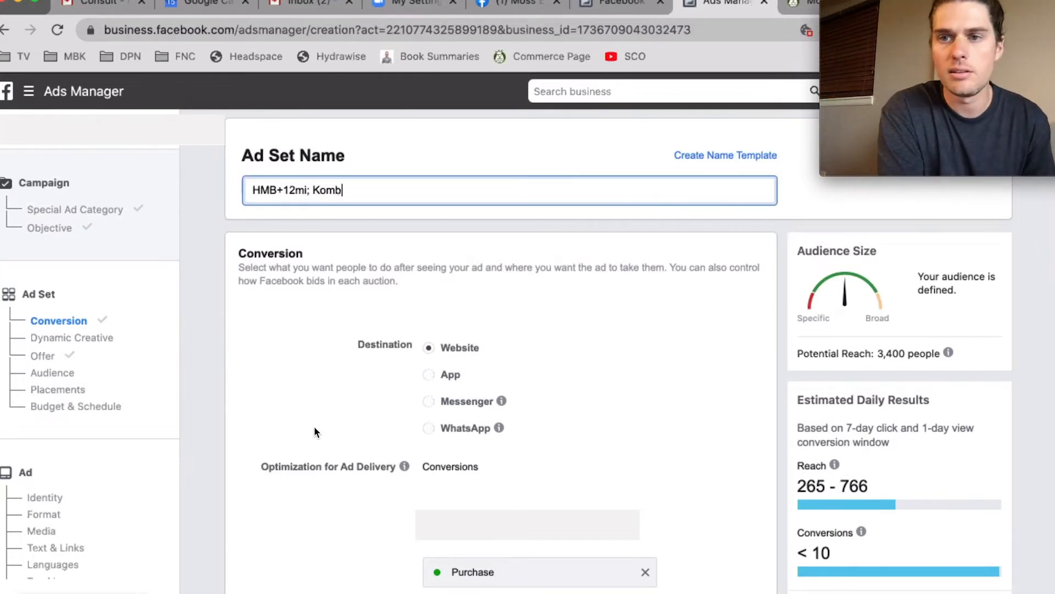
click(312, 189)
text(20-60;)
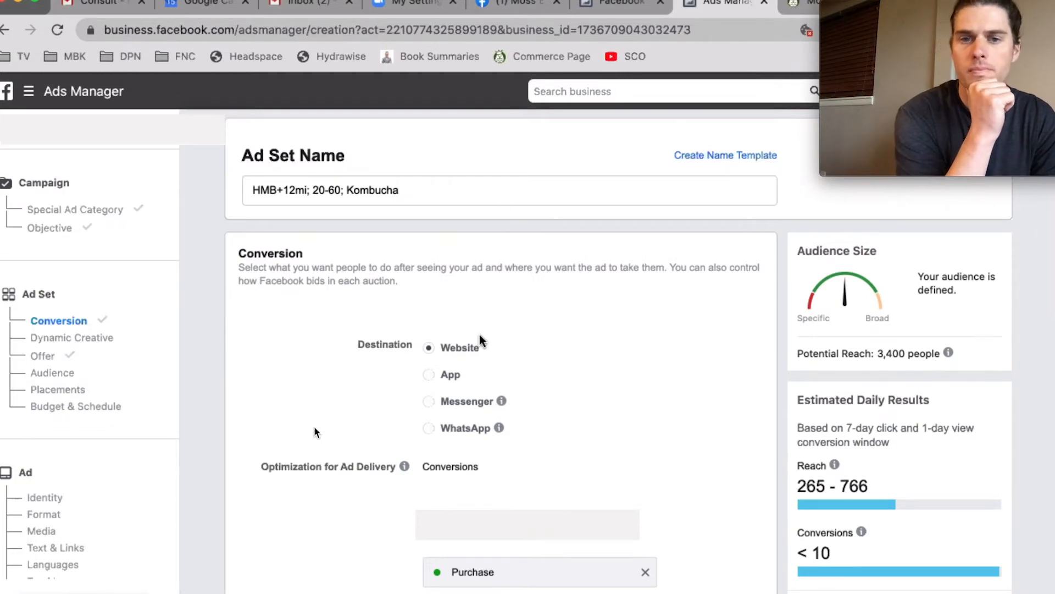
Switch the ad set from automatic to manual placements.
scroll(479, 334, down, 10)
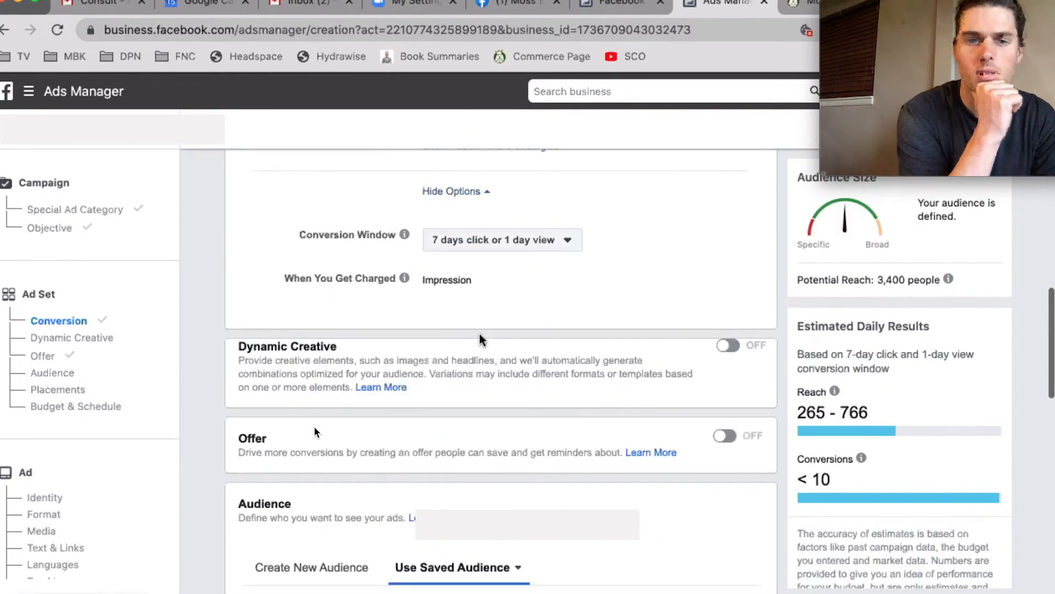
scroll(479, 334, down, 10)
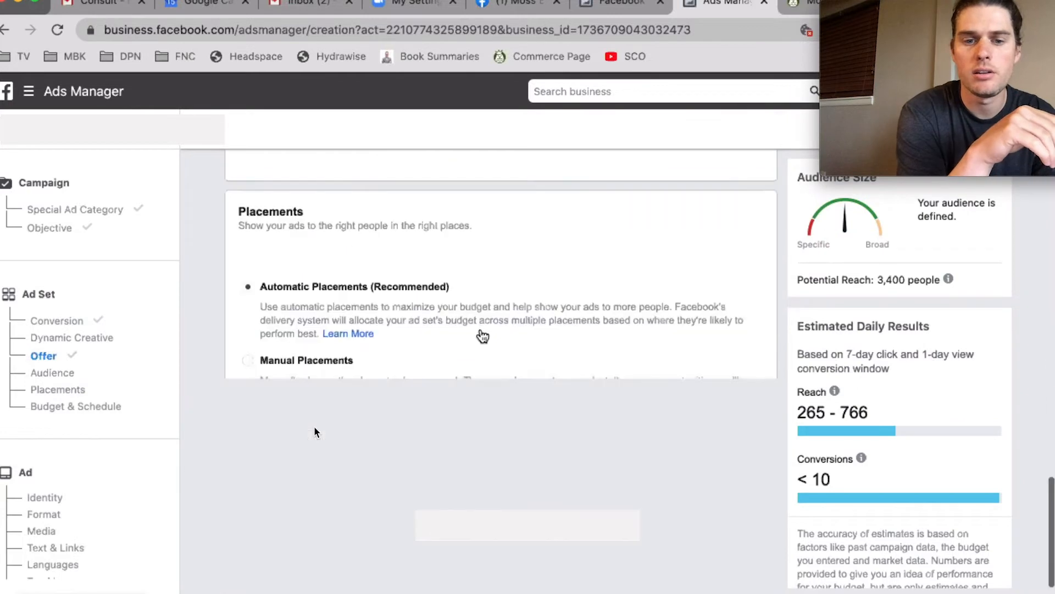
scroll(482, 335, down, 2)
scroll(482, 333, up, 2)
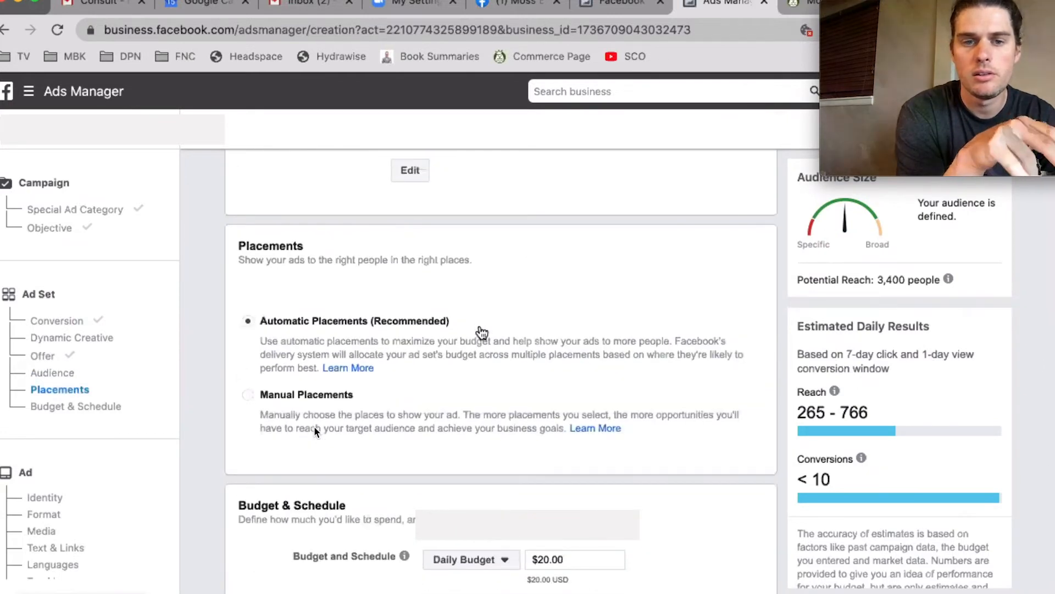
scroll(481, 333, down, 2)
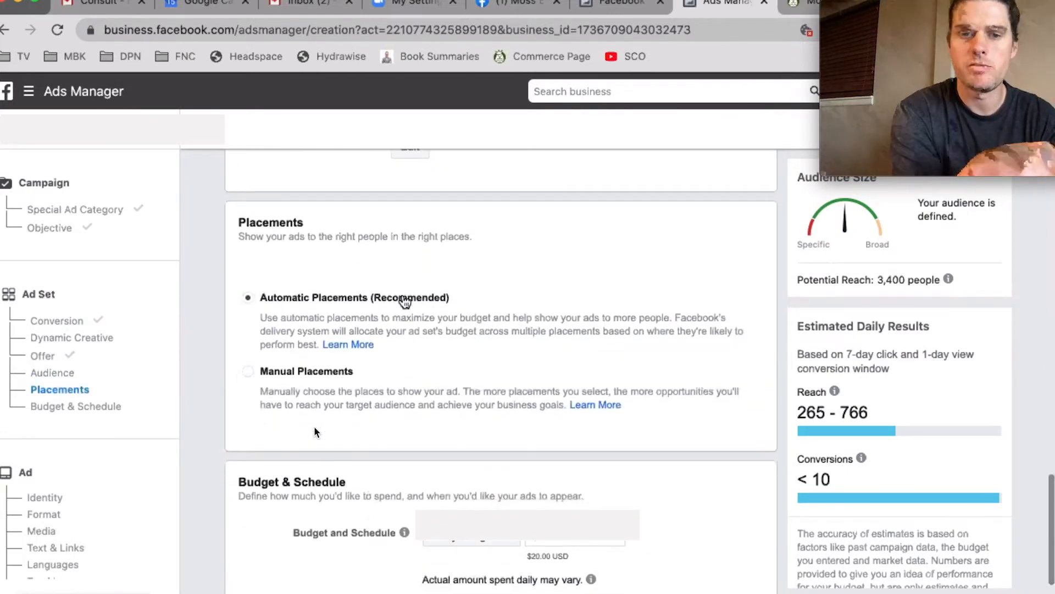
scroll(393, 347, down, 5)
scroll(392, 344, down, 2)
scroll(412, 280, up, 2)
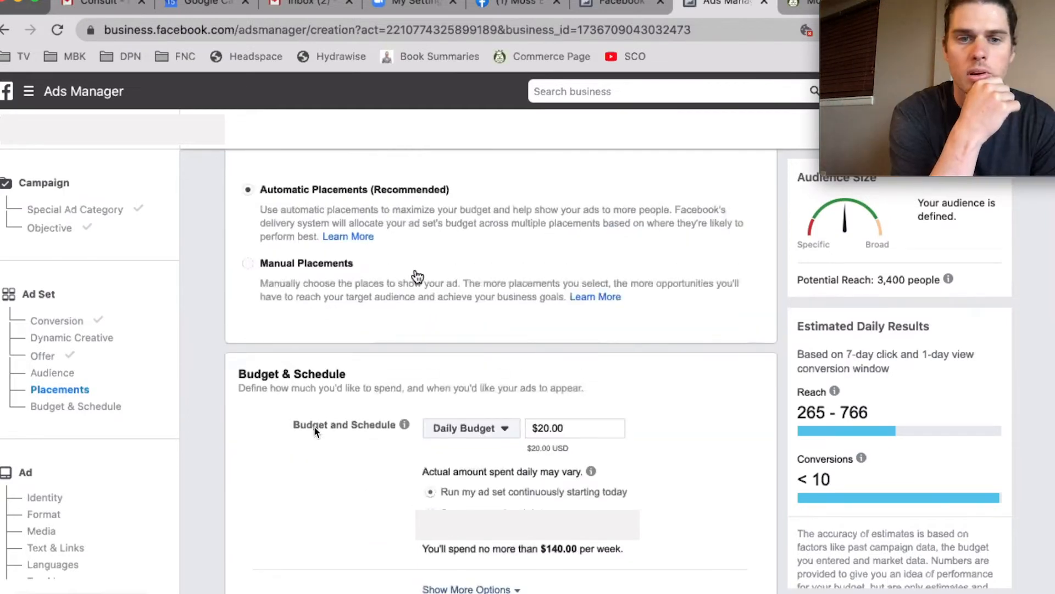
scroll(385, 264, up, 1)
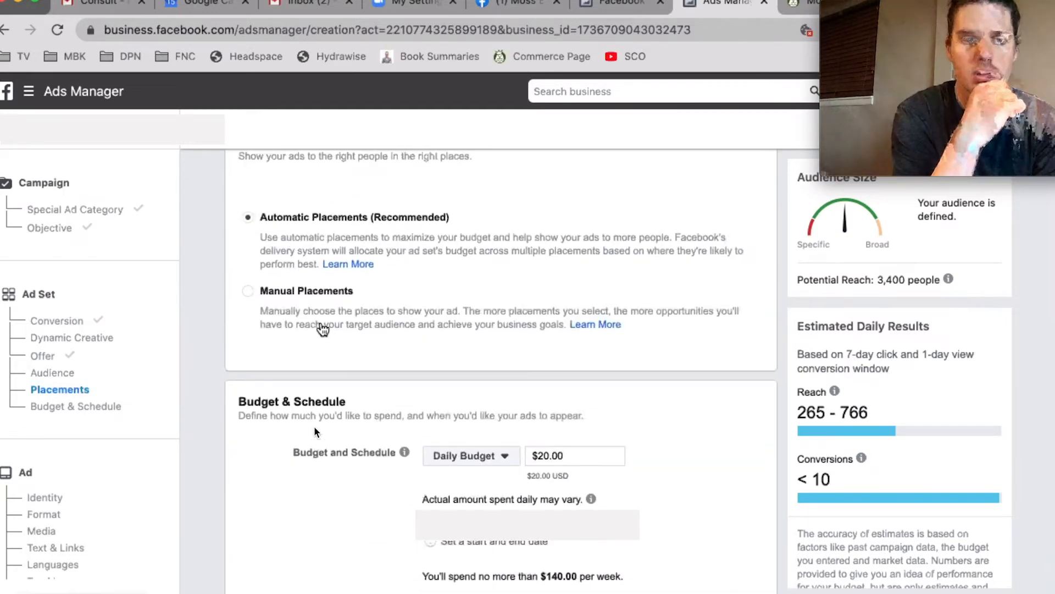
click(248, 292)
Exclude Instagram Explore, Facebook Right Column, Facebook Video Feeds and Facebook Marketplace from the feed placements.
scroll(427, 363, down, 1)
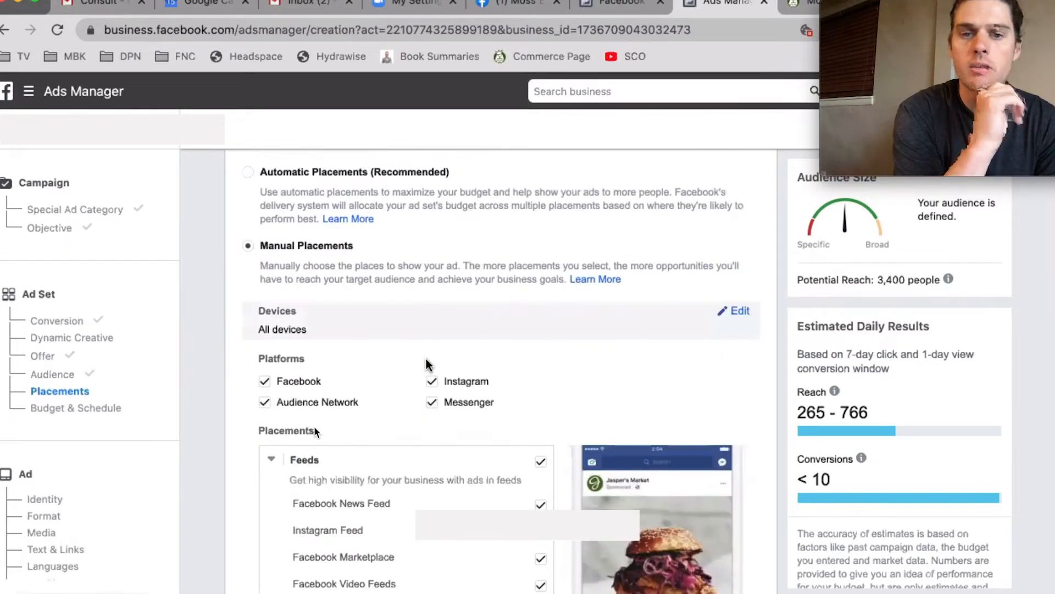
scroll(426, 364, down, 3)
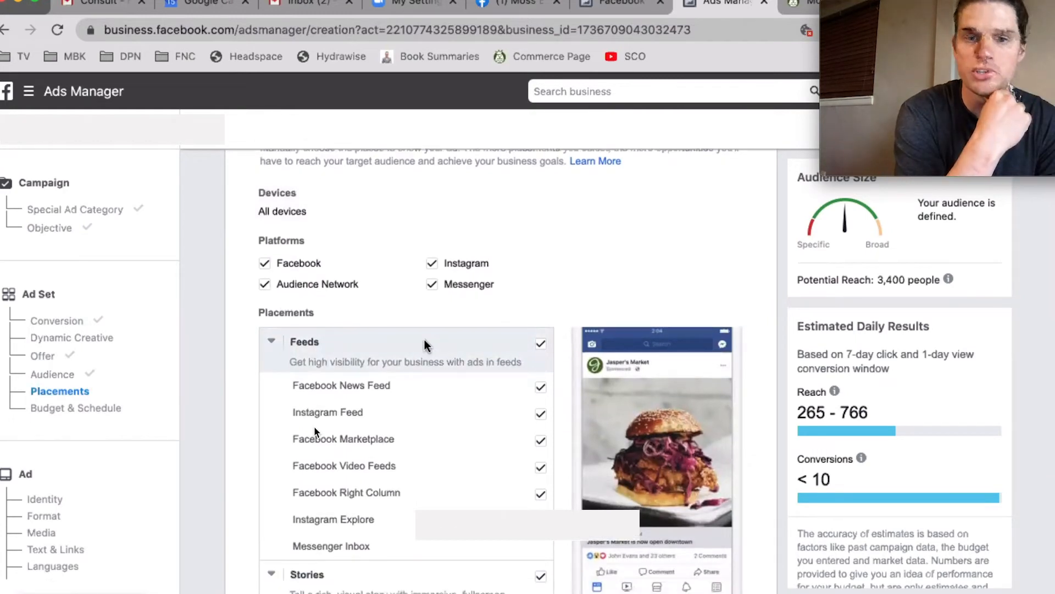
scroll(400, 368, down, 1)
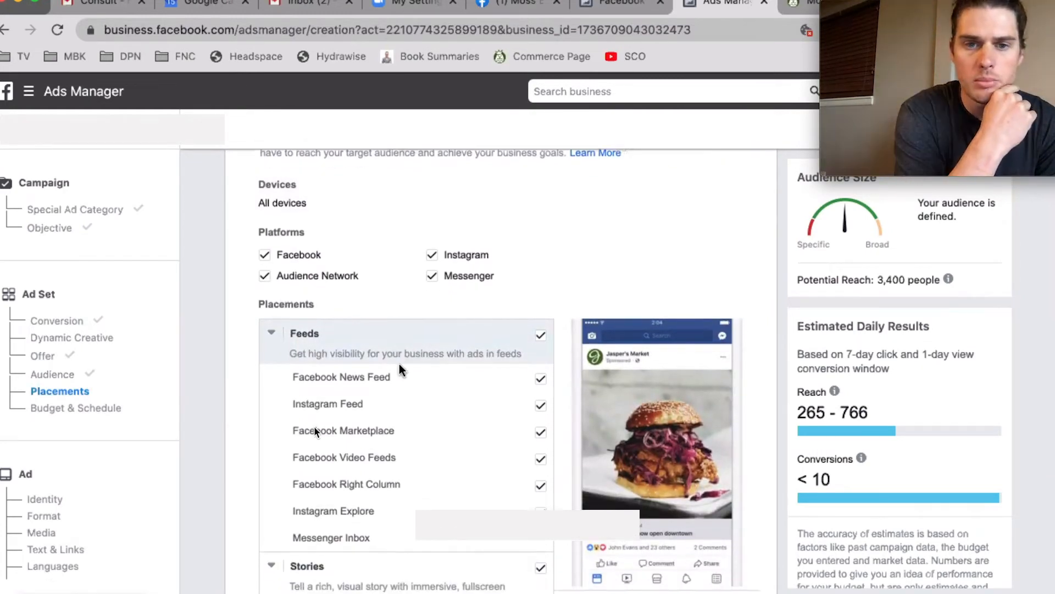
scroll(400, 365, down, 1)
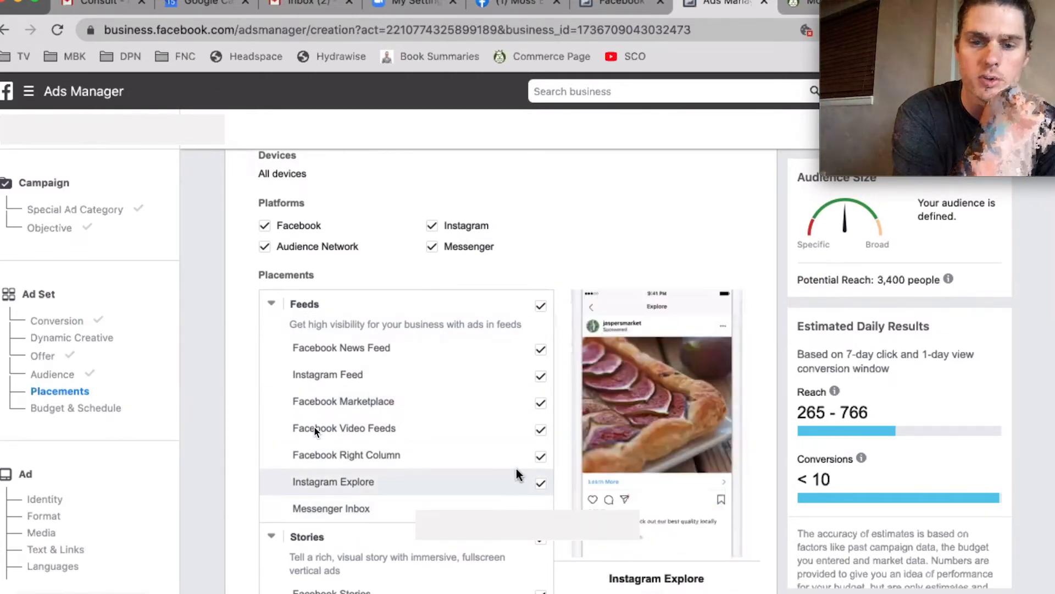
click(541, 483)
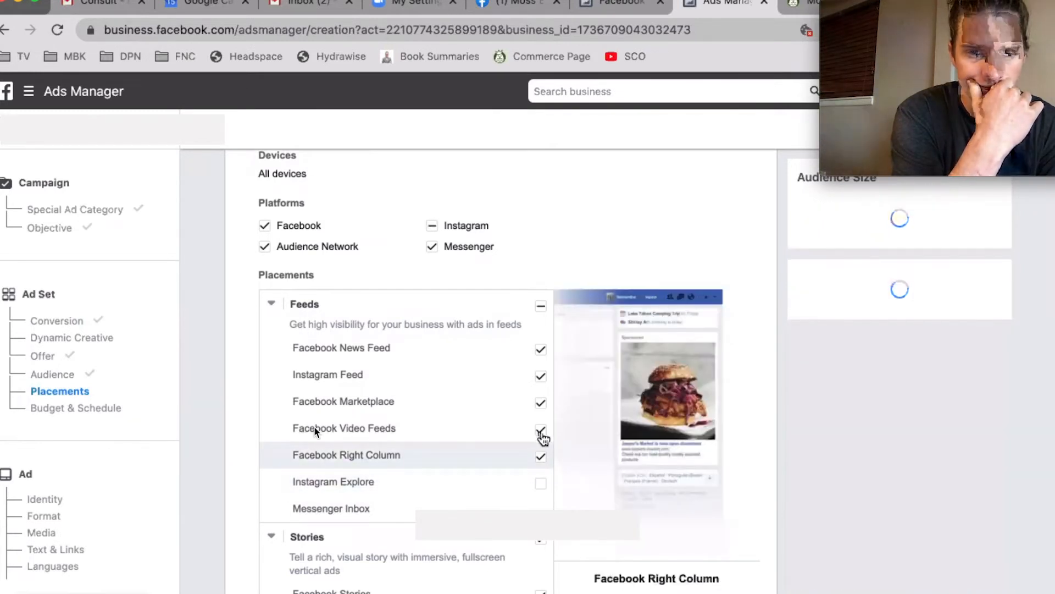
click(542, 437)
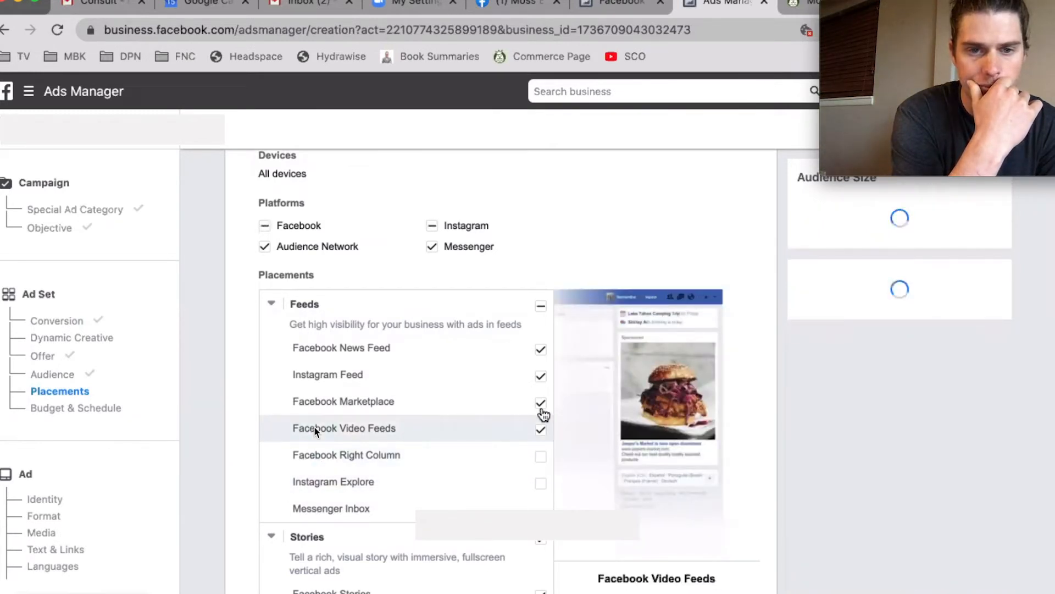
click(541, 428)
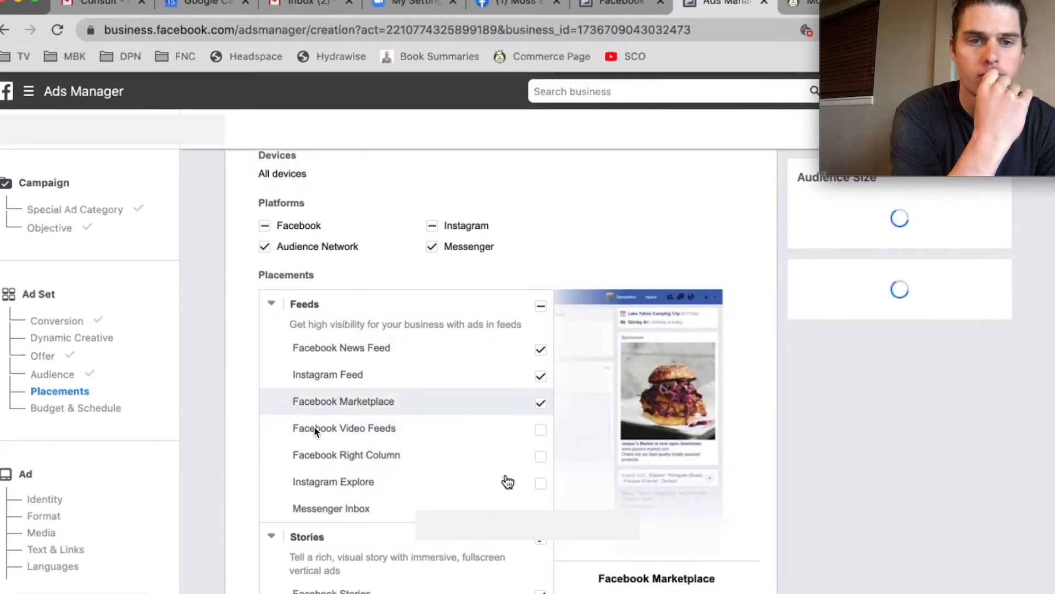
click(541, 404)
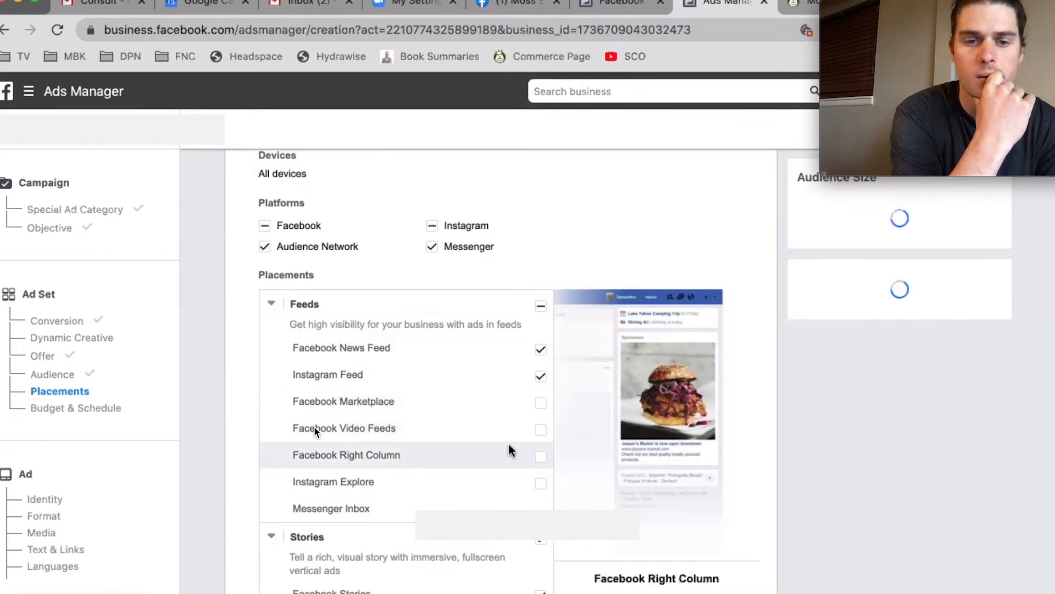
Exclude Messenger Stories and all In-Stream placements from the ad set.
scroll(509, 446, down, 3)
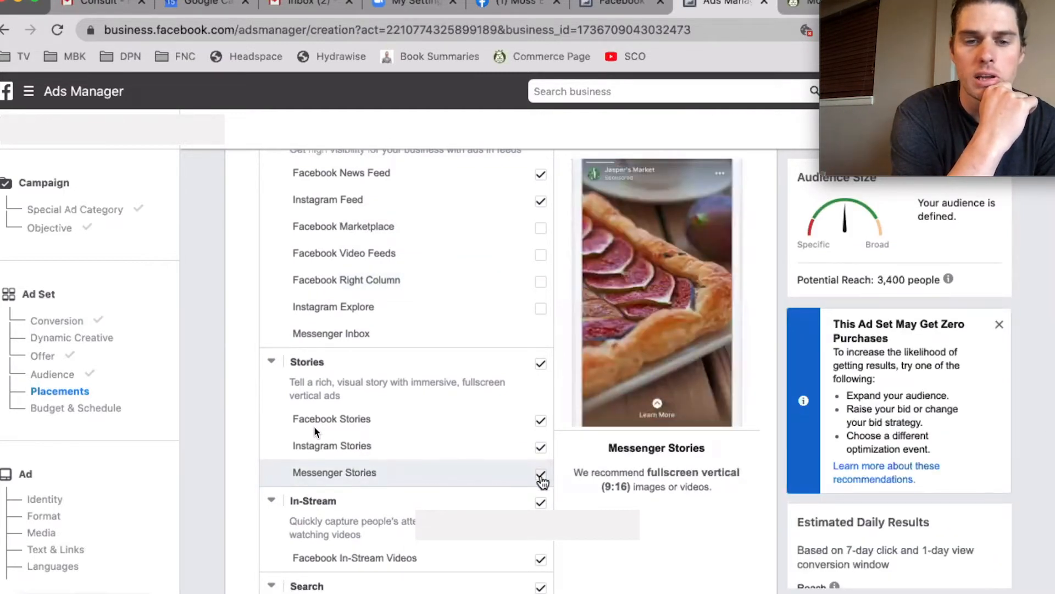
click(541, 475)
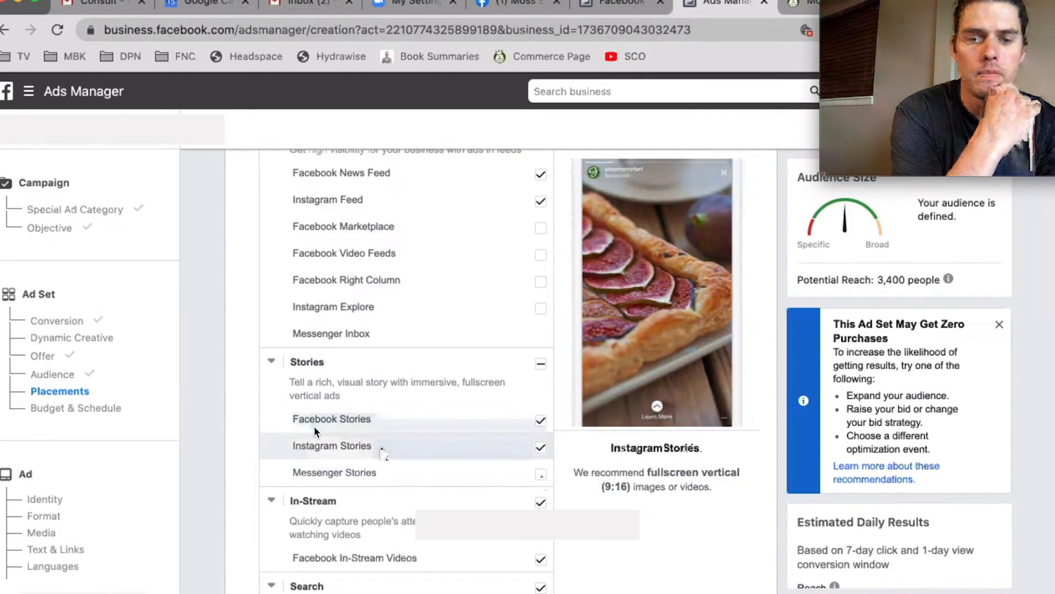
scroll(380, 446, down, 3)
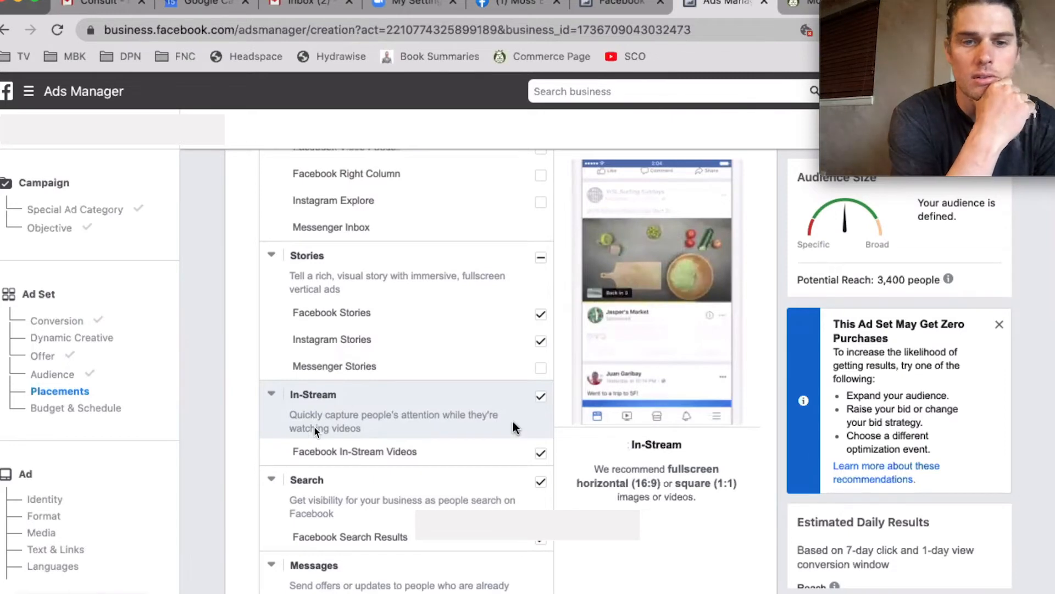
click(541, 396)
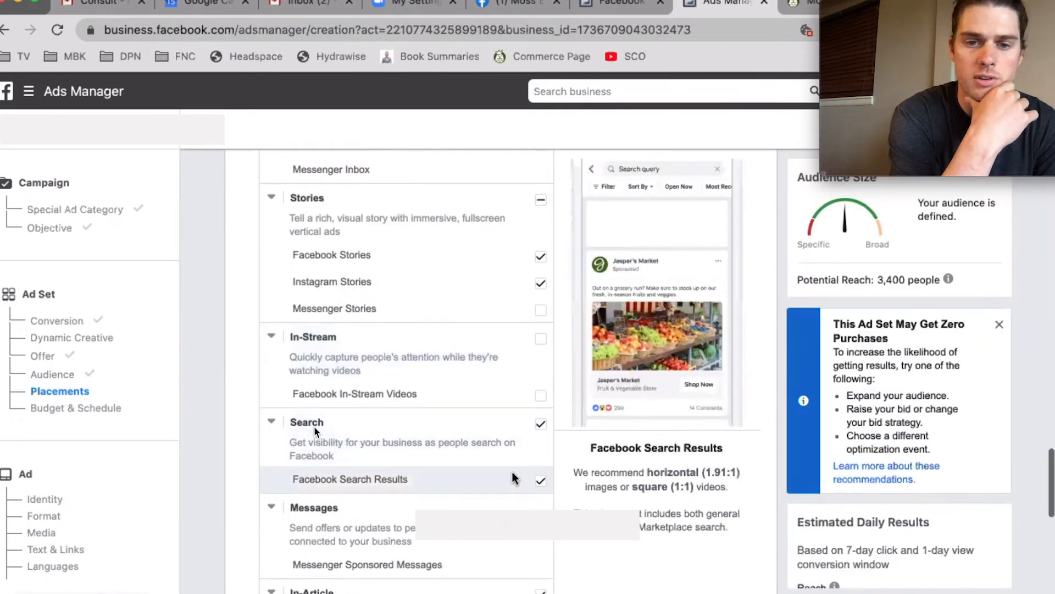
Exclude the Search, In-Article, and Apps and Sites placements from the ad set.
click(542, 426)
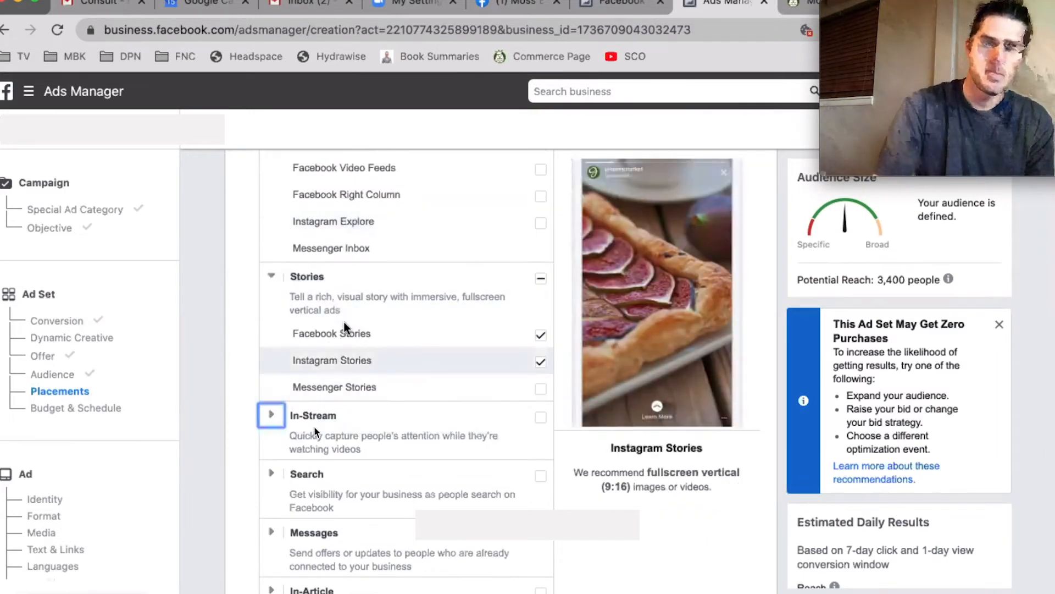
scroll(344, 323, up, 2)
scroll(344, 326, up, 1)
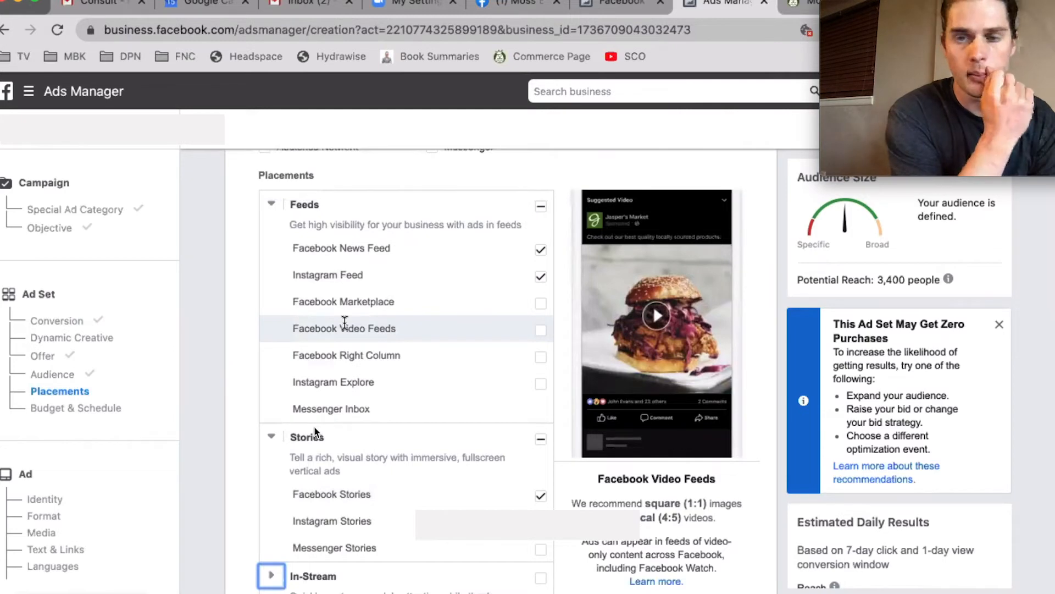
scroll(344, 322, down, 4)
scroll(344, 322, down, 4)
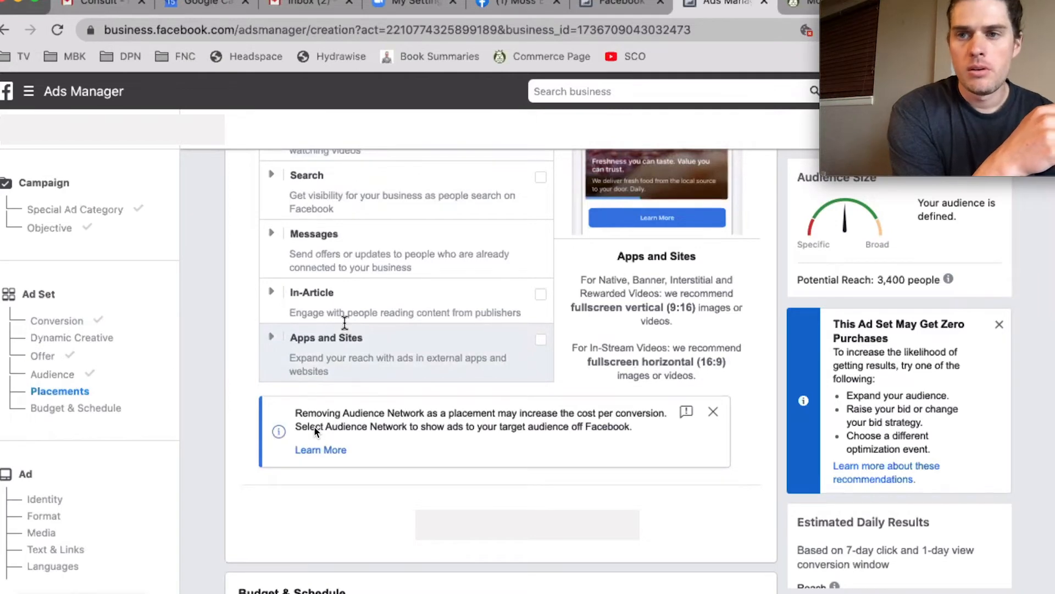
scroll(344, 323, down, 2)
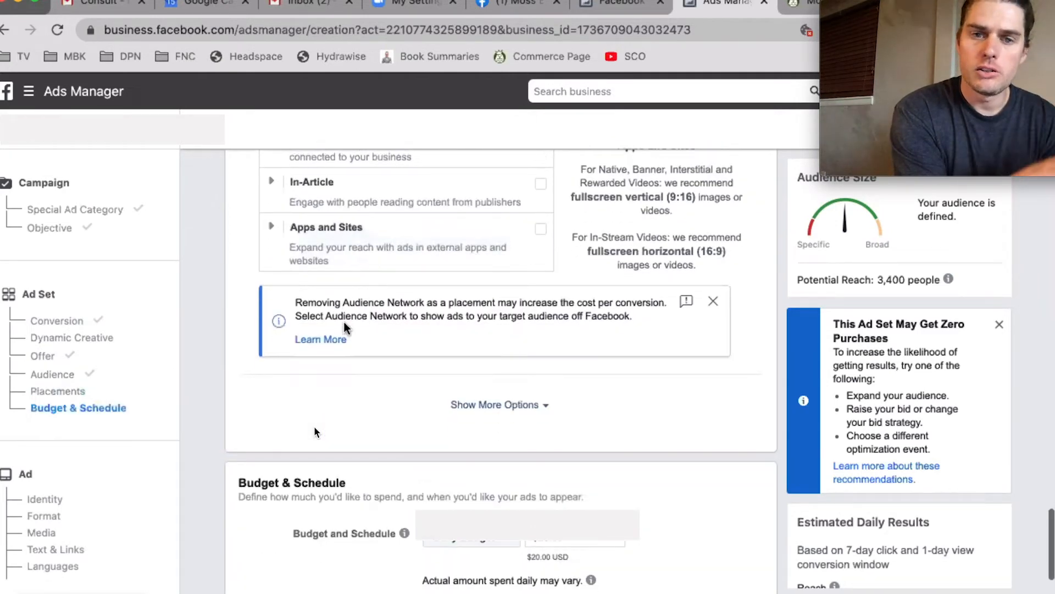
Append "; FB/IG Story/Feed" to the ad set name.
scroll(341, 324, up, 15)
click(460, 197)
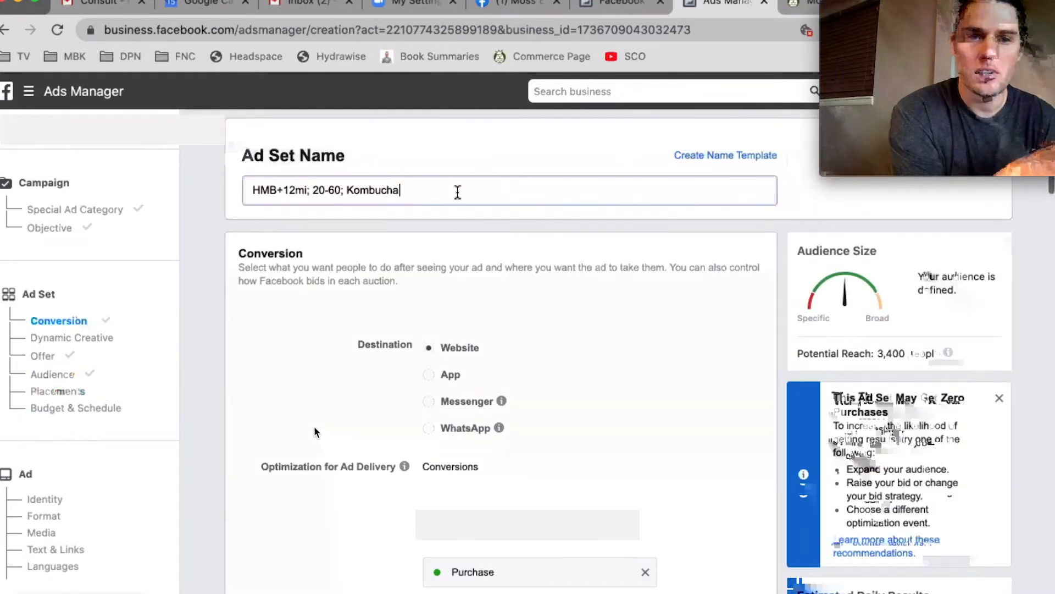
text(; FB/IG St)
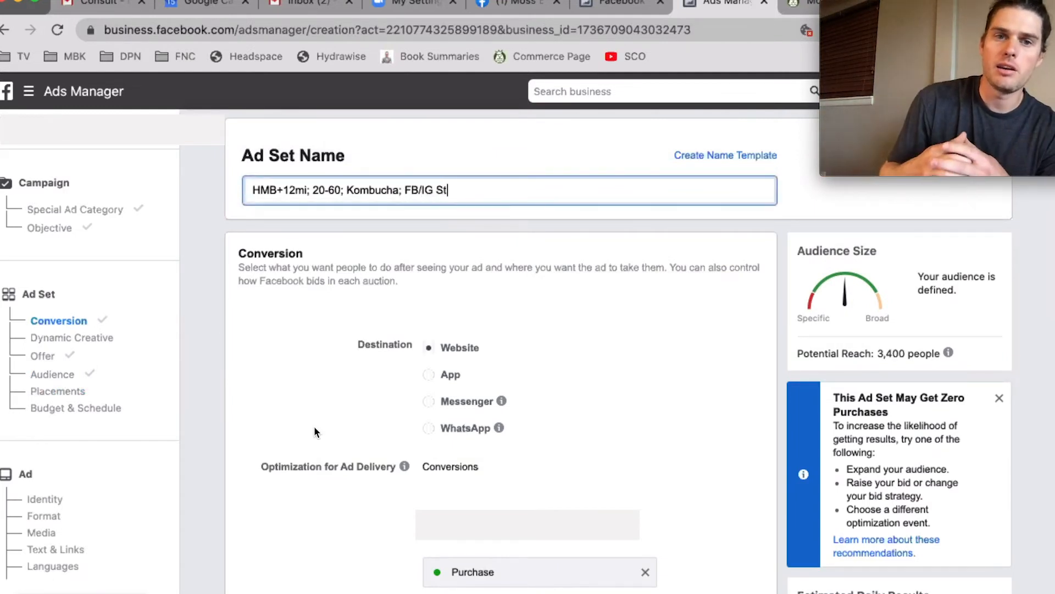
text(ory/Feed)
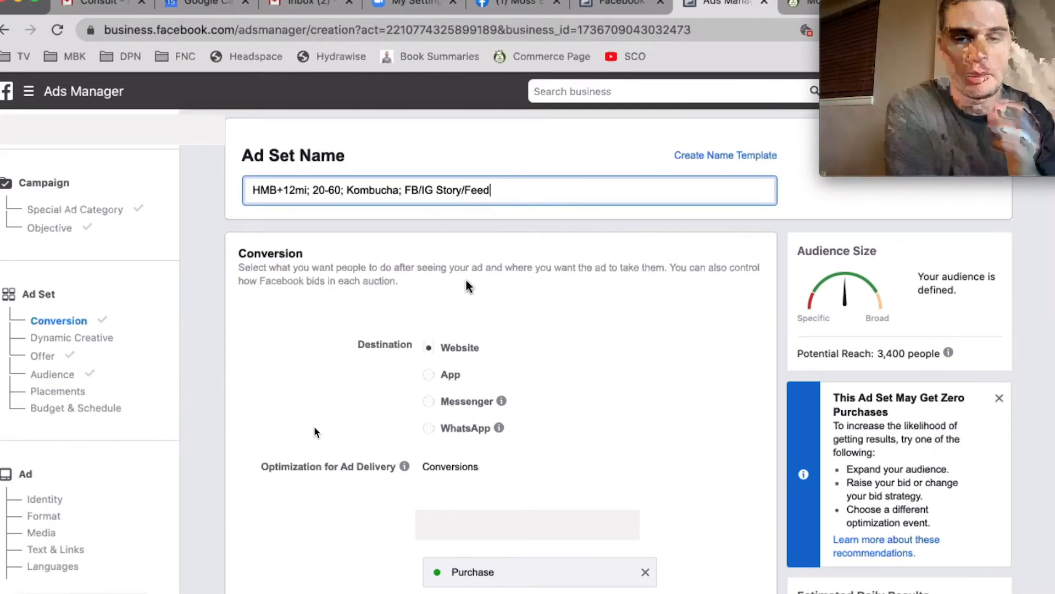
Review the ad set's conversion settings, including destination, delivery optimization, pixel event and cost control.
scroll(467, 285, down, 5)
scroll(467, 284, up, 5)
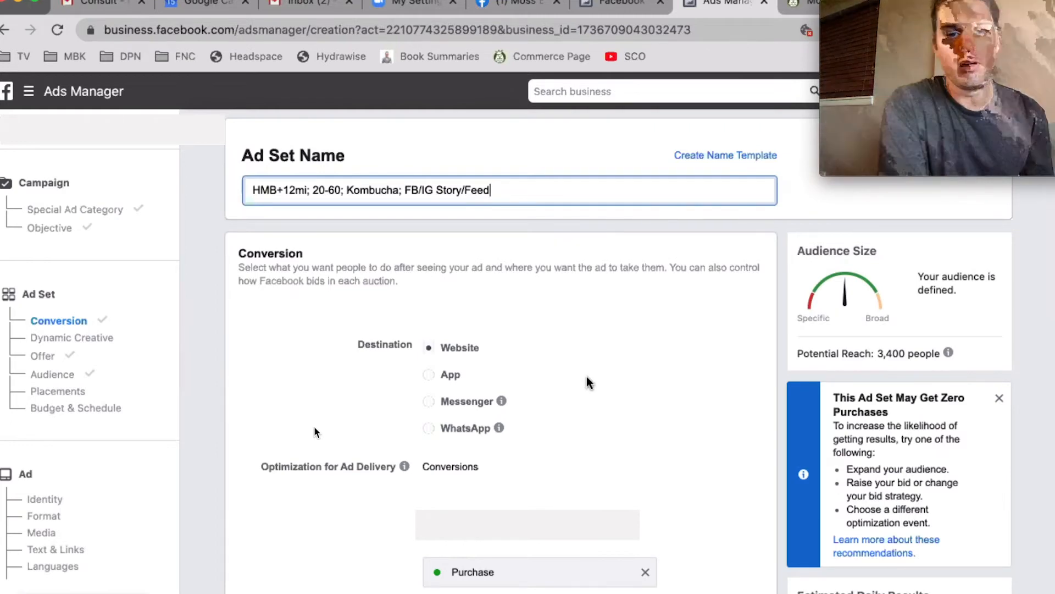
scroll(586, 374, down, 1)
scroll(587, 374, down, 5)
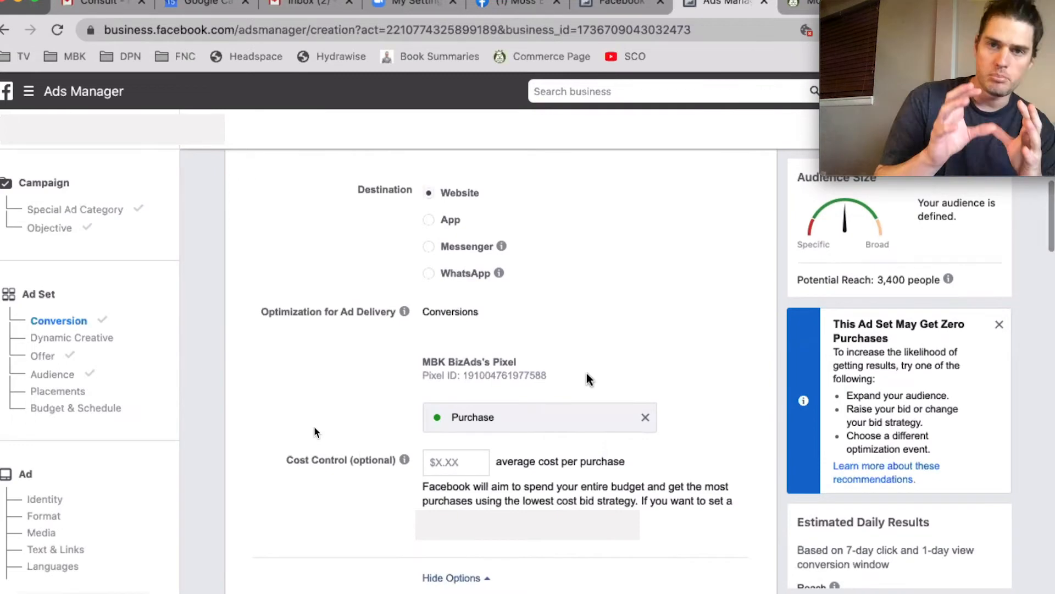
scroll(587, 374, down, 1)
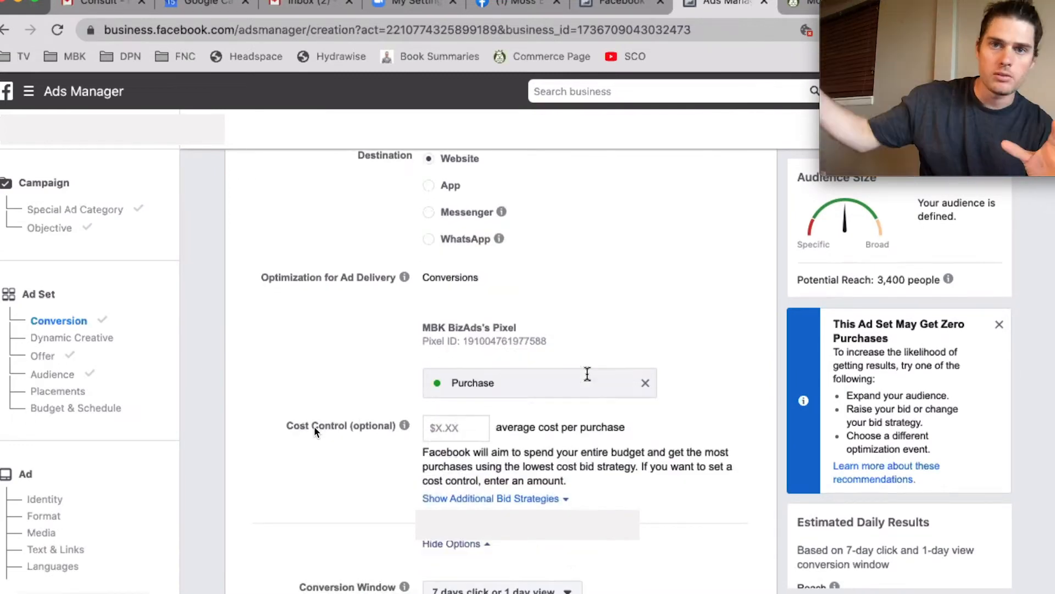
scroll(587, 374, down, 1)
scroll(588, 377, up, 5)
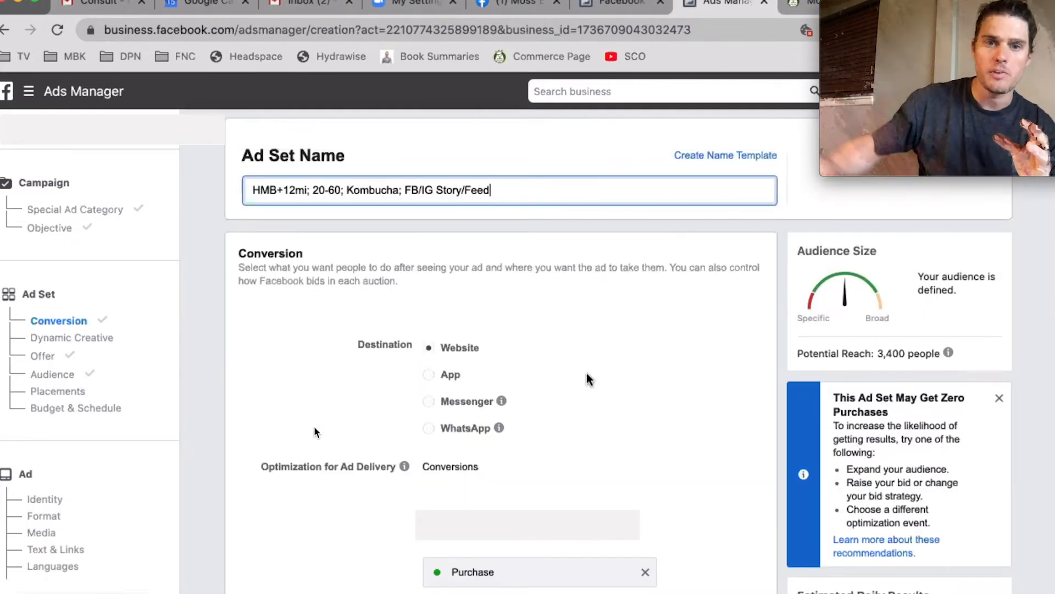
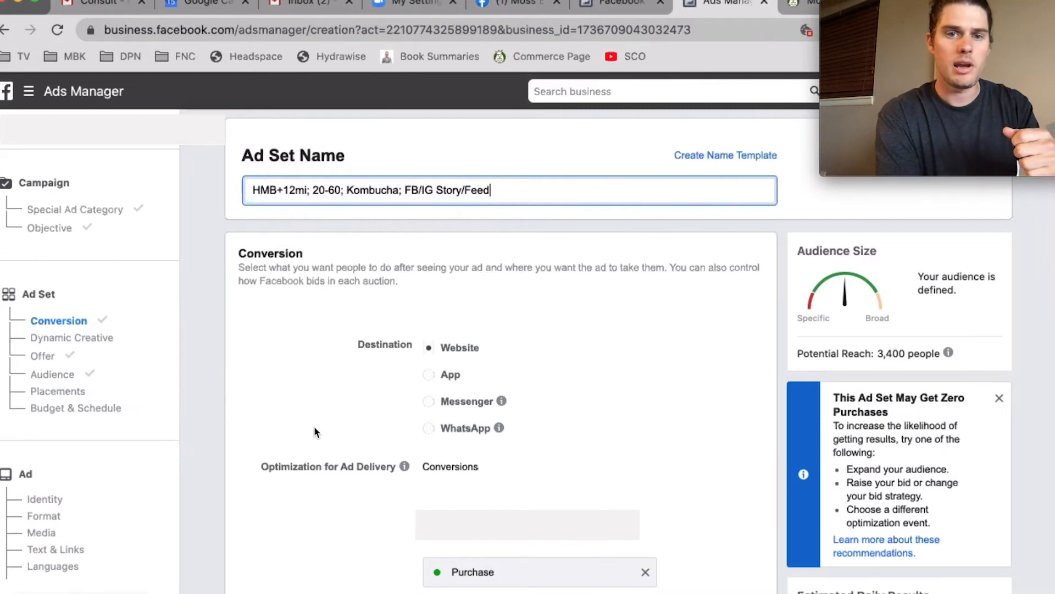
mouse_move(496, 467)
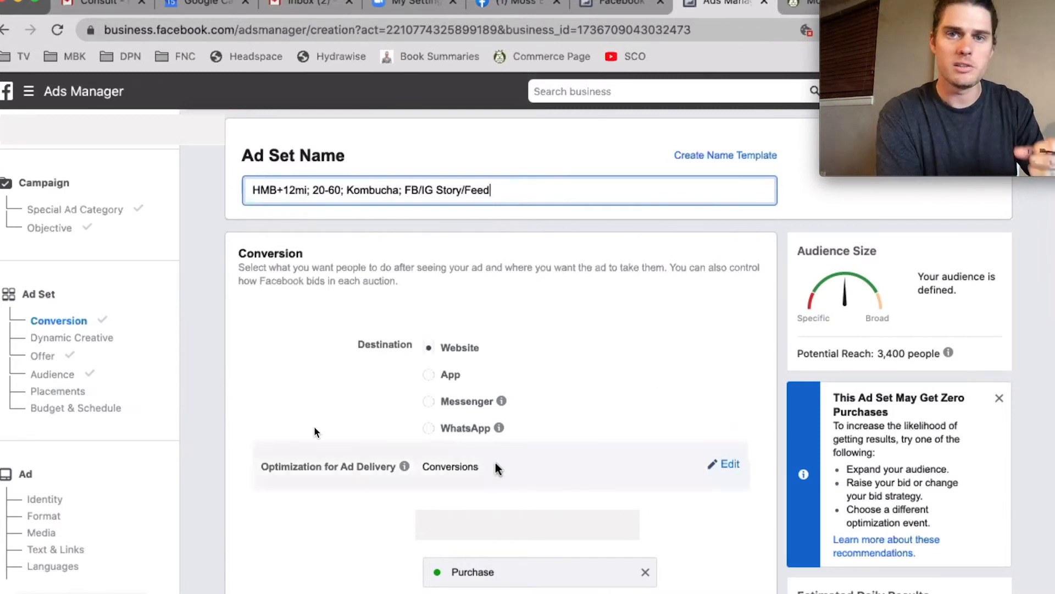
click(502, 460)
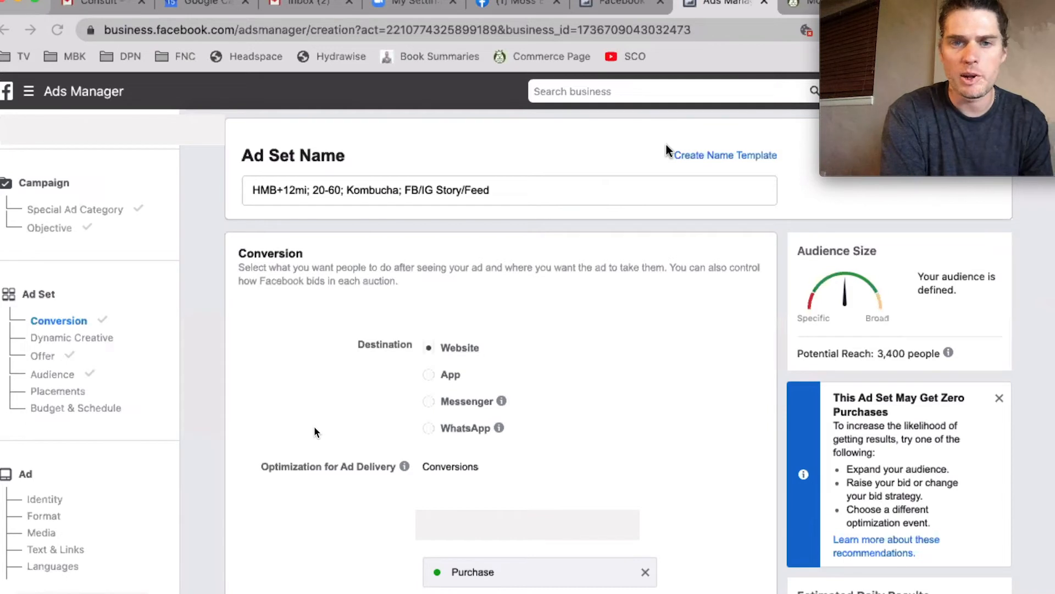
click(642, 191)
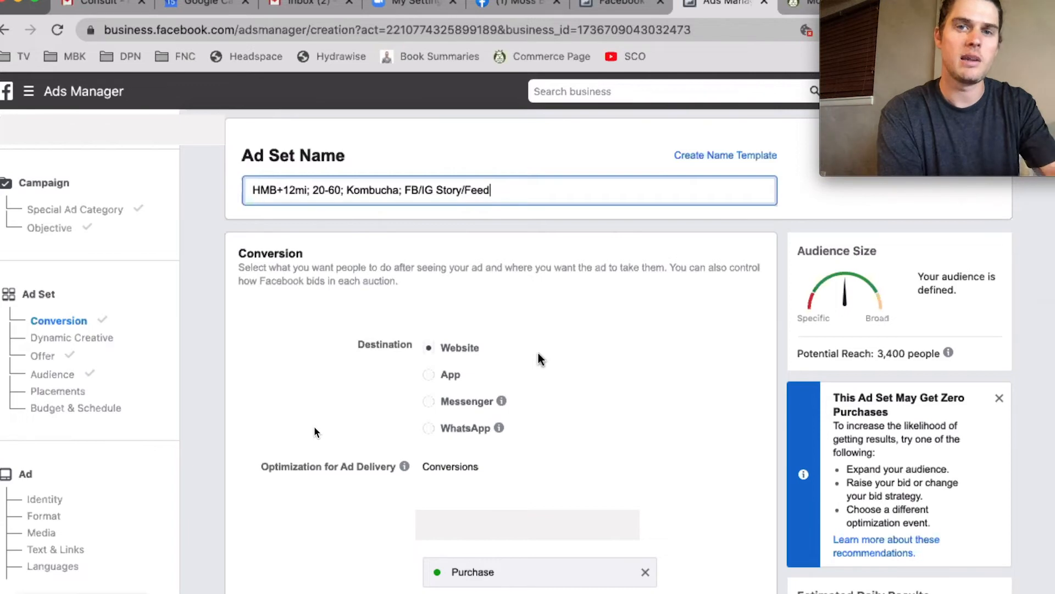
Review the ad set's configuration from the conversion window through the saved audience and manual placements to the budget.
scroll(315, 427, down, 3)
scroll(315, 426, down, 6)
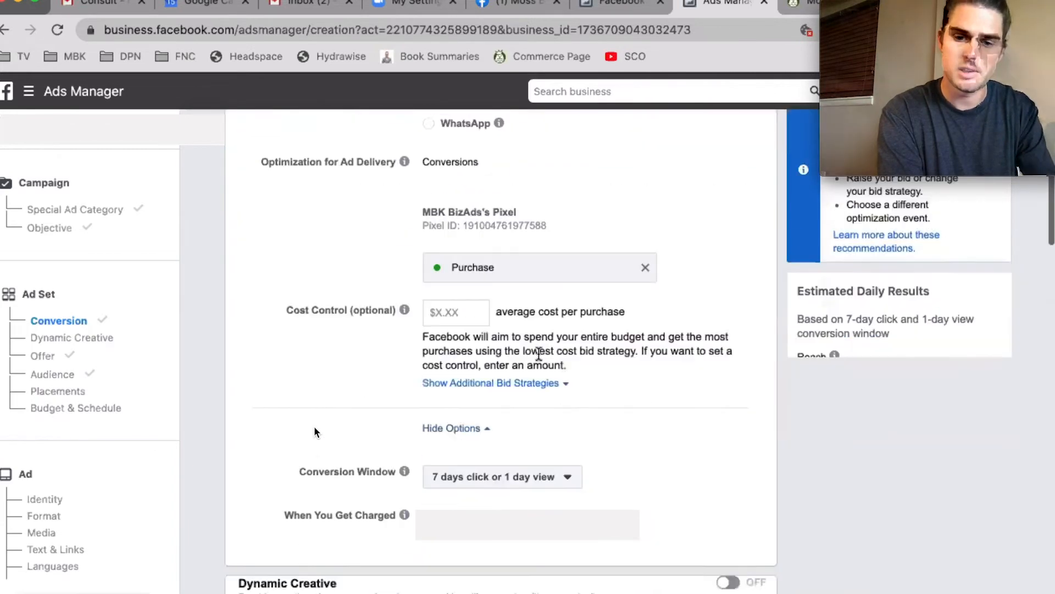
scroll(315, 428, down, 2)
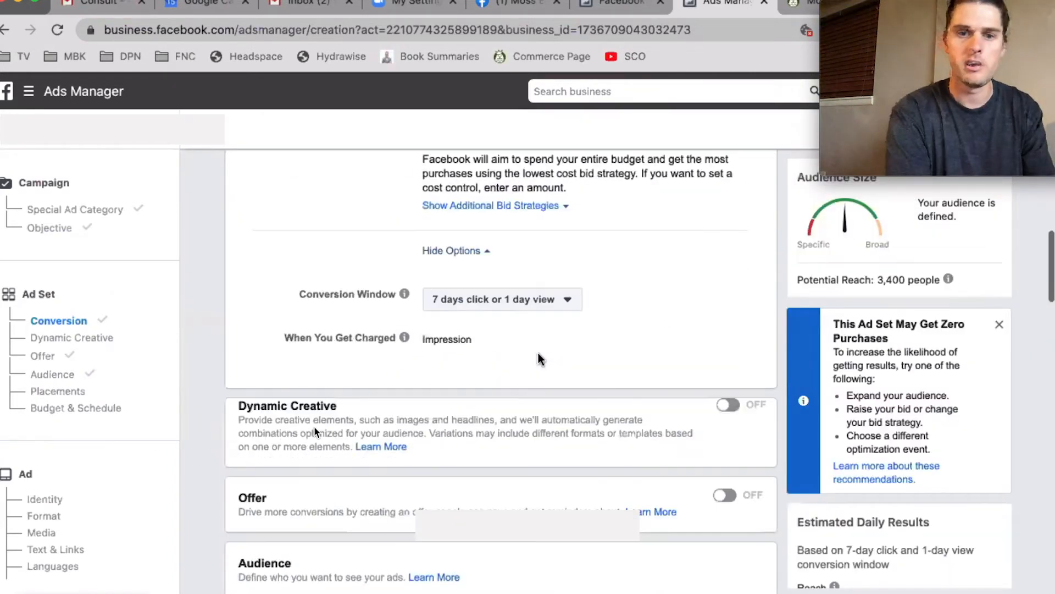
scroll(315, 428, down, 7)
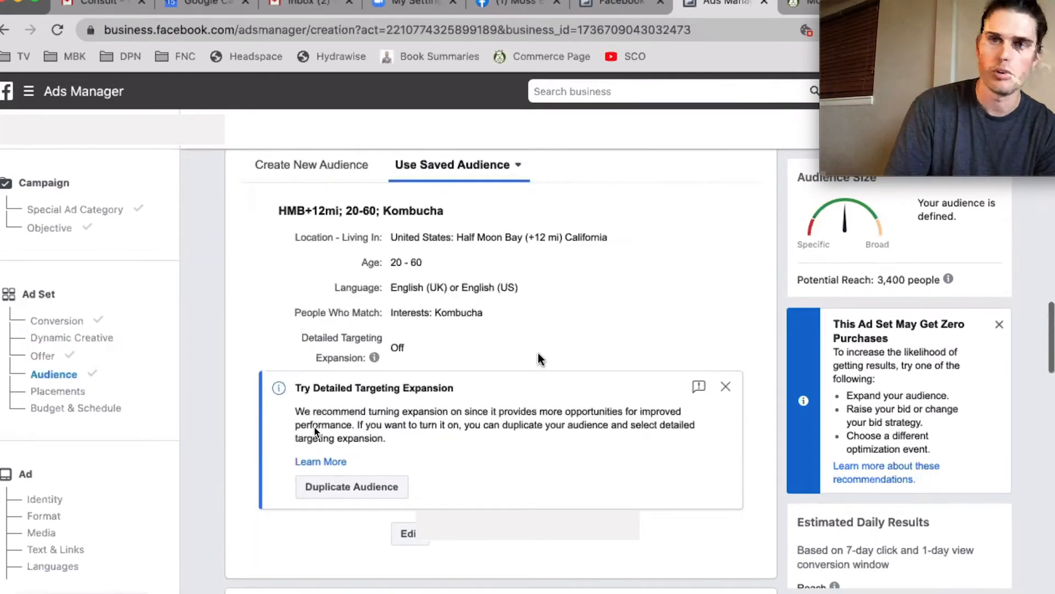
scroll(316, 430, down, 5)
scroll(315, 431, down, 4)
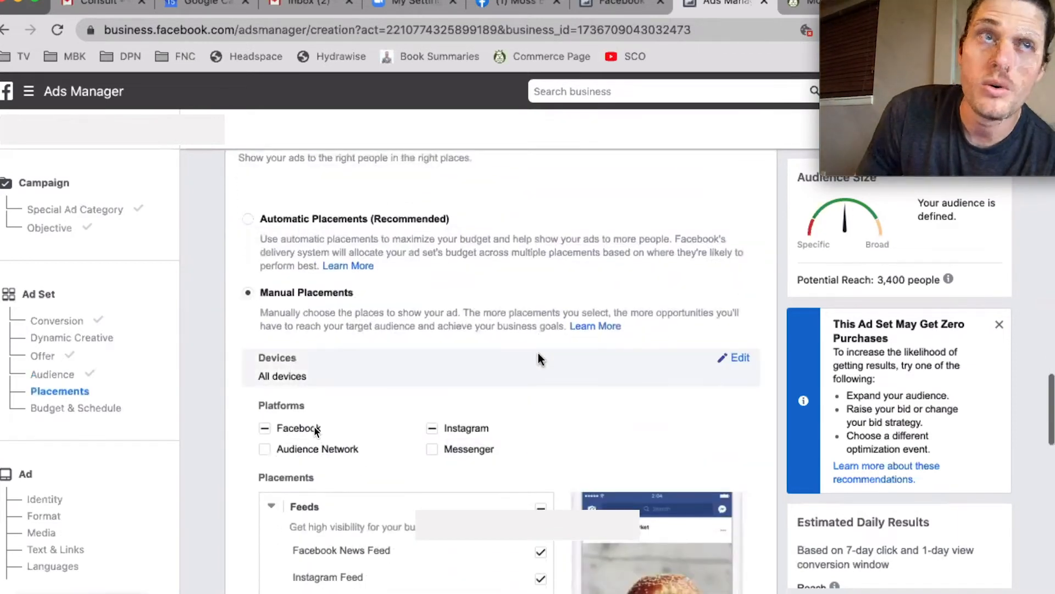
scroll(316, 430, down, 3)
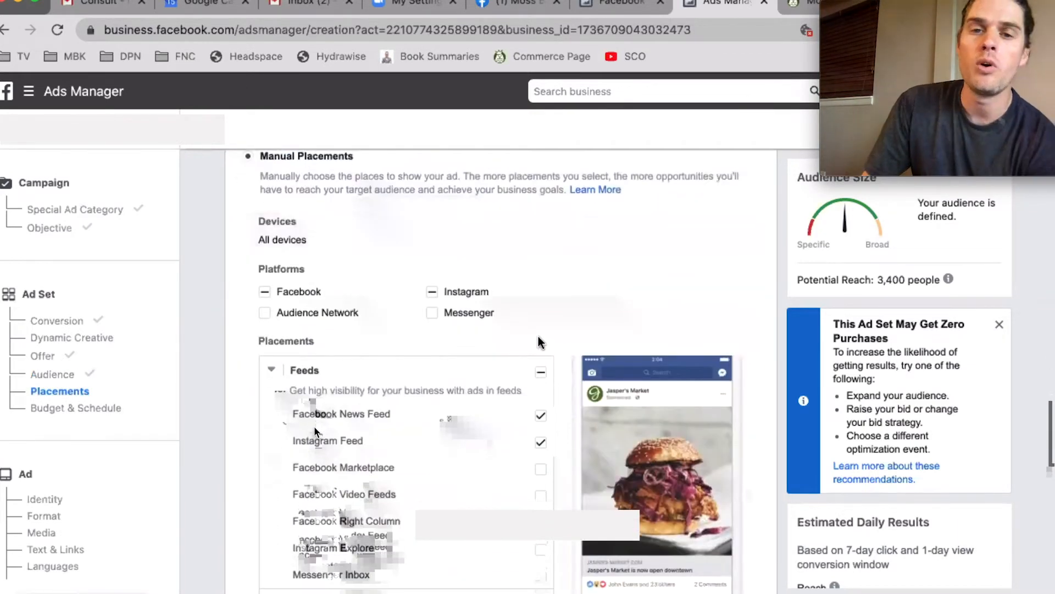
scroll(316, 431, down, 8)
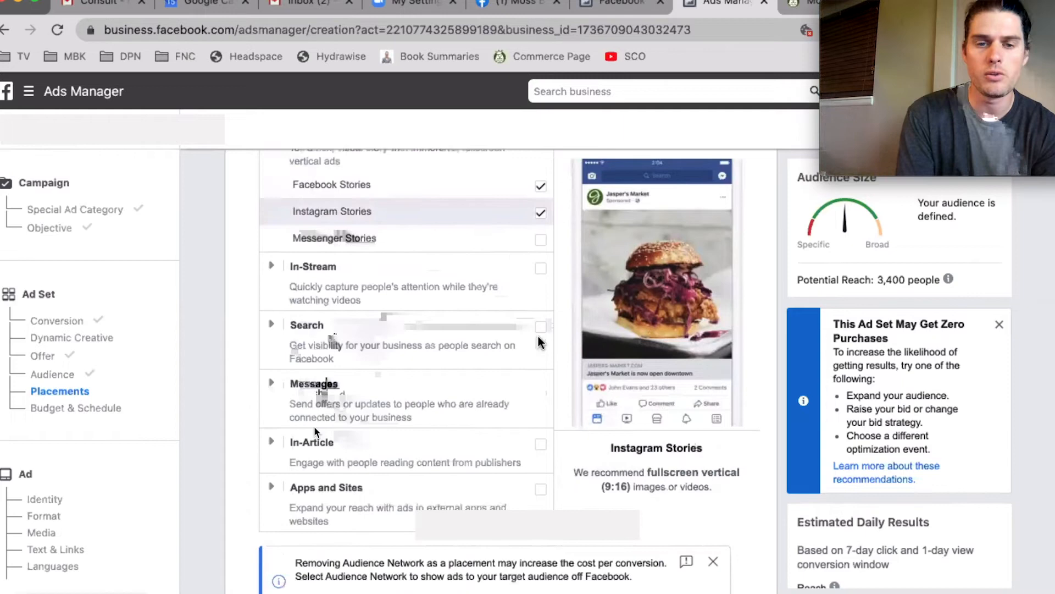
scroll(315, 430, down, 6)
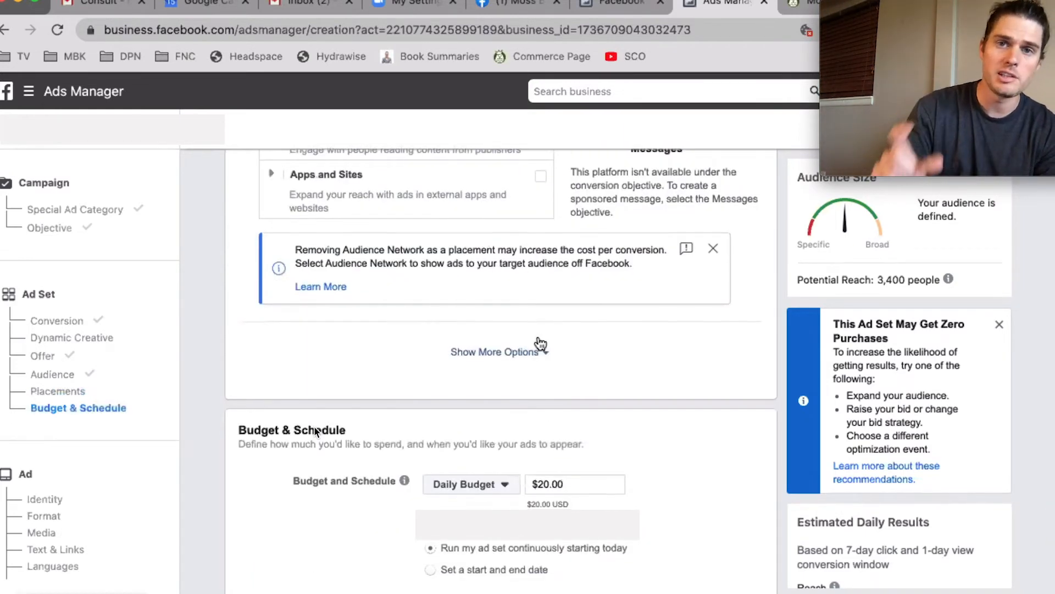
scroll(540, 343, up, 7)
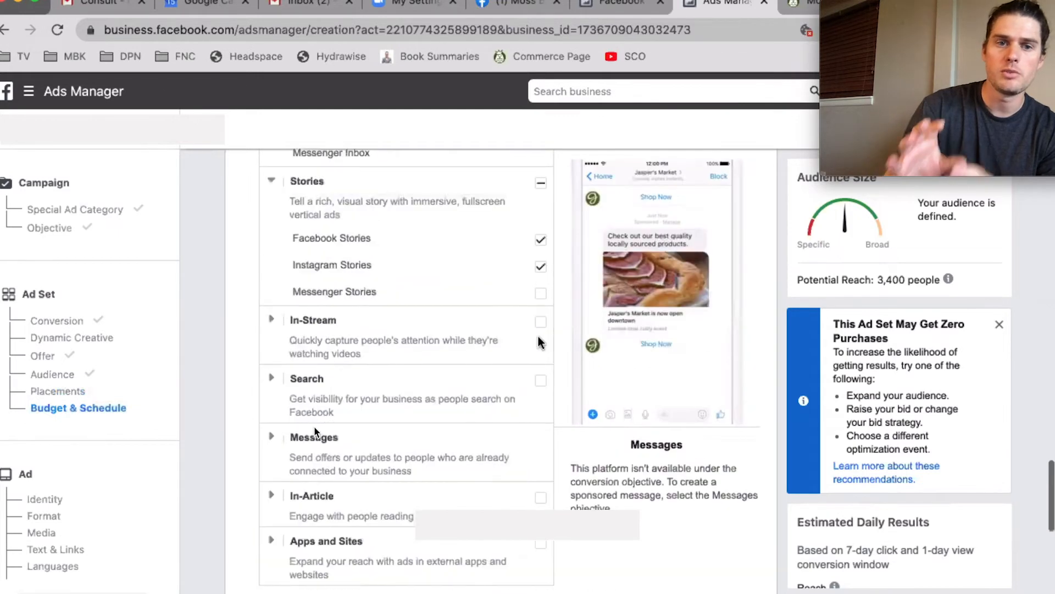
scroll(541, 343, up, 5)
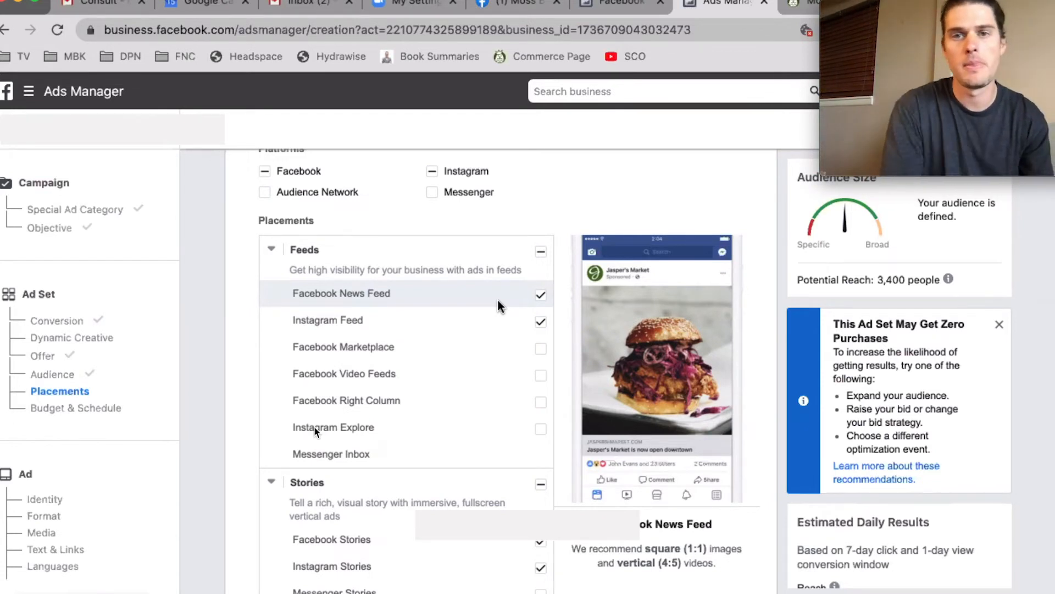
scroll(498, 300, up, 15)
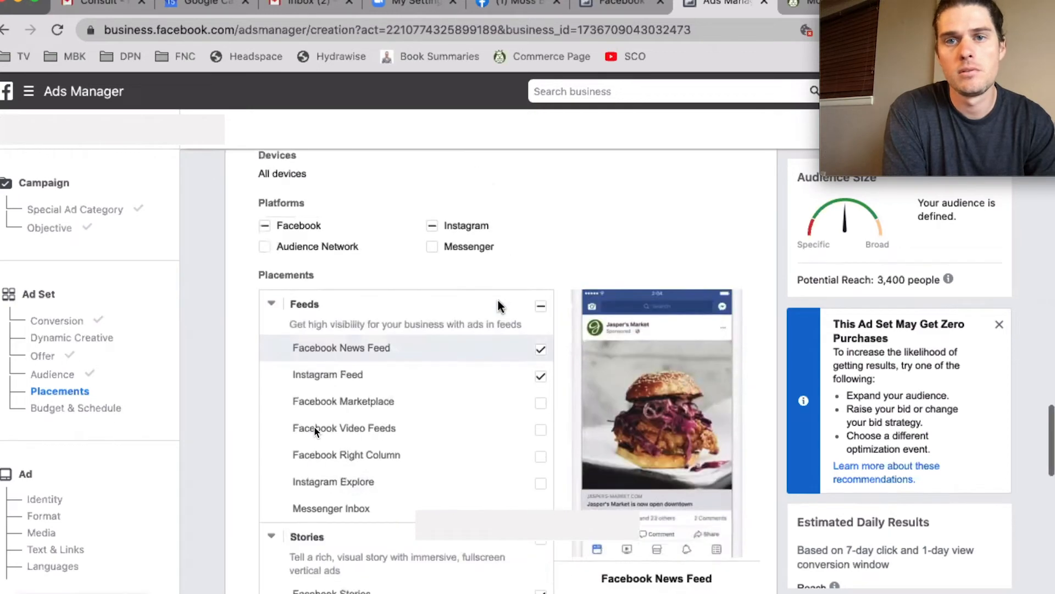
scroll(498, 306, up, 2)
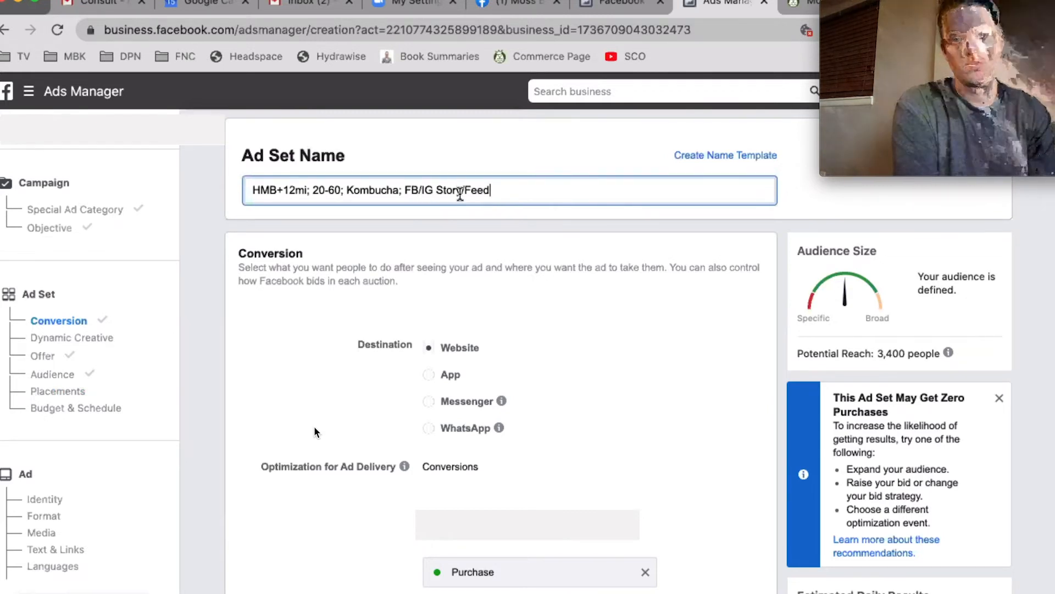
double_click(410, 189)
key(shift+End)
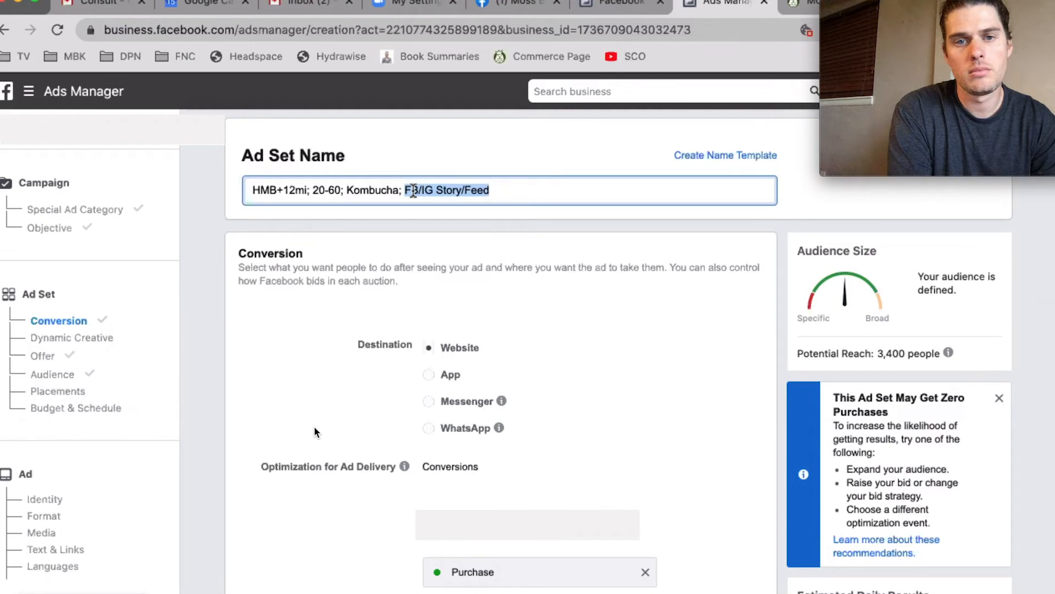
double_click(413, 190)
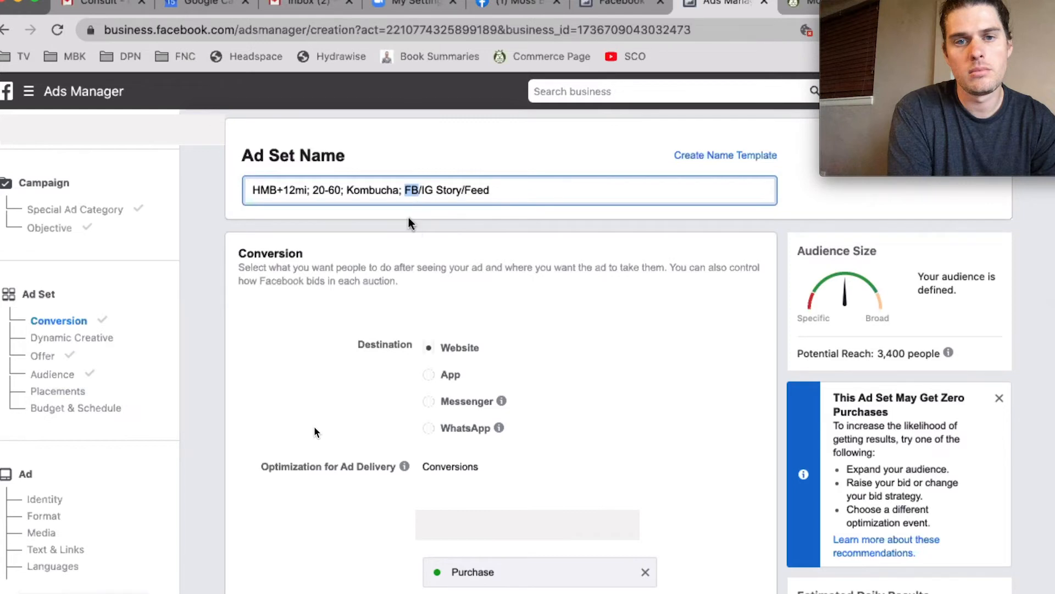
click(411, 191)
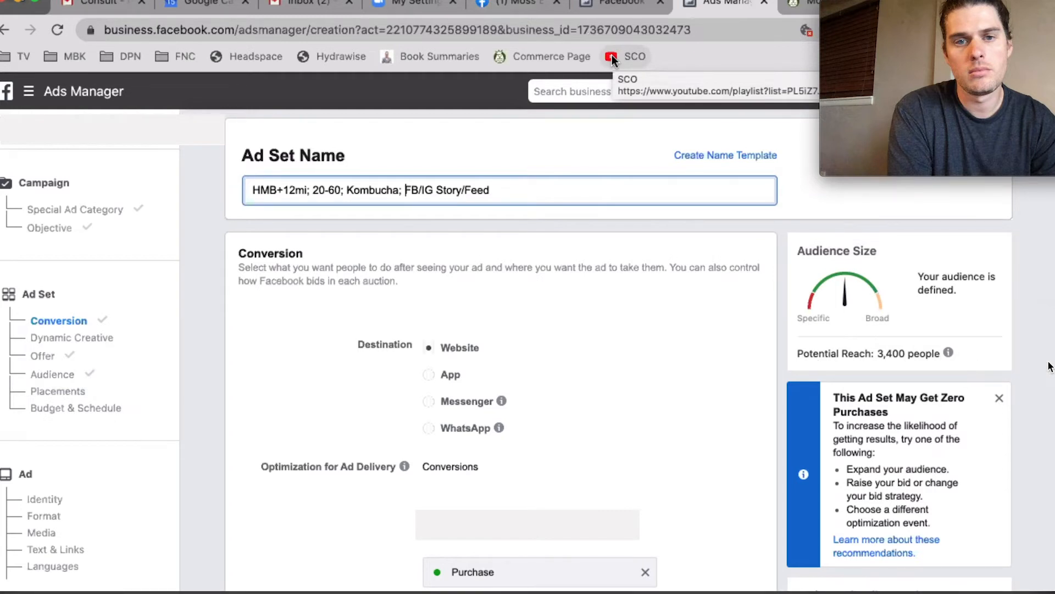
mouse_move(1008, 42)
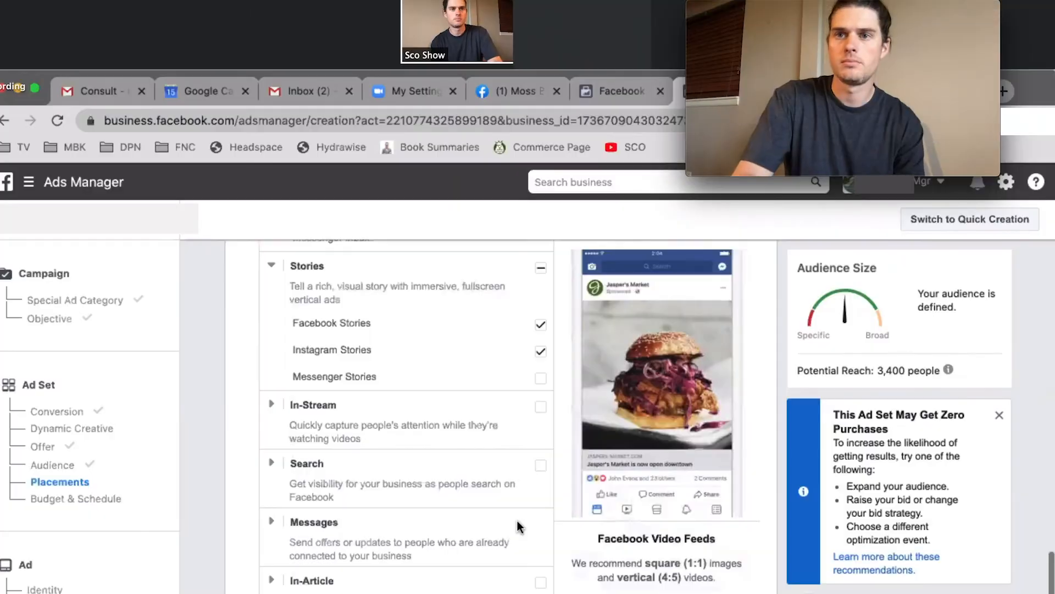
Switch the ad set's schedule from running continuously to a set start and end date.
scroll(516, 520, down, 4)
scroll(517, 520, down, 5)
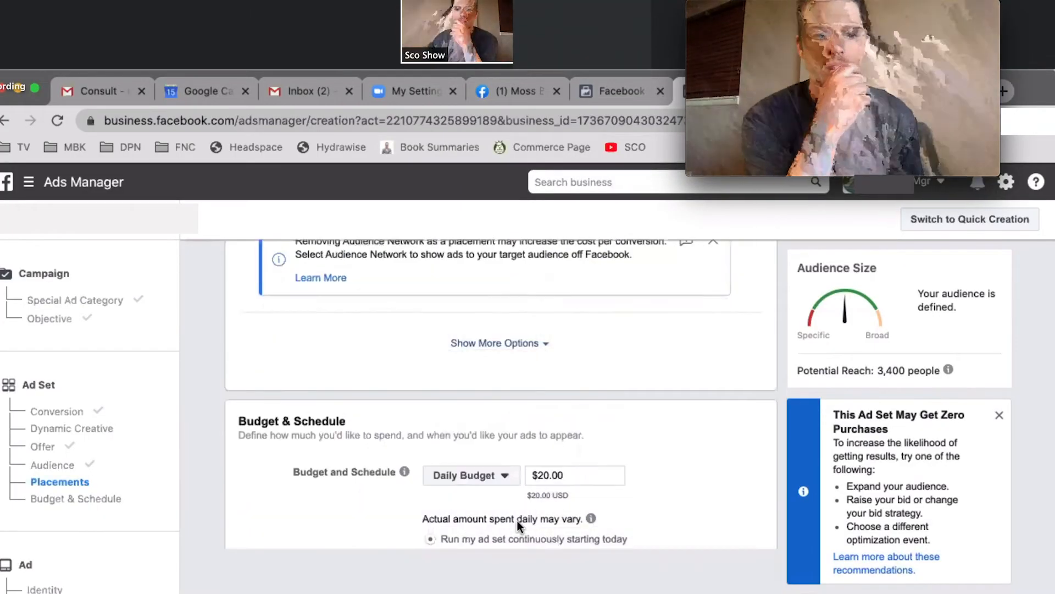
scroll(517, 520, down, 2)
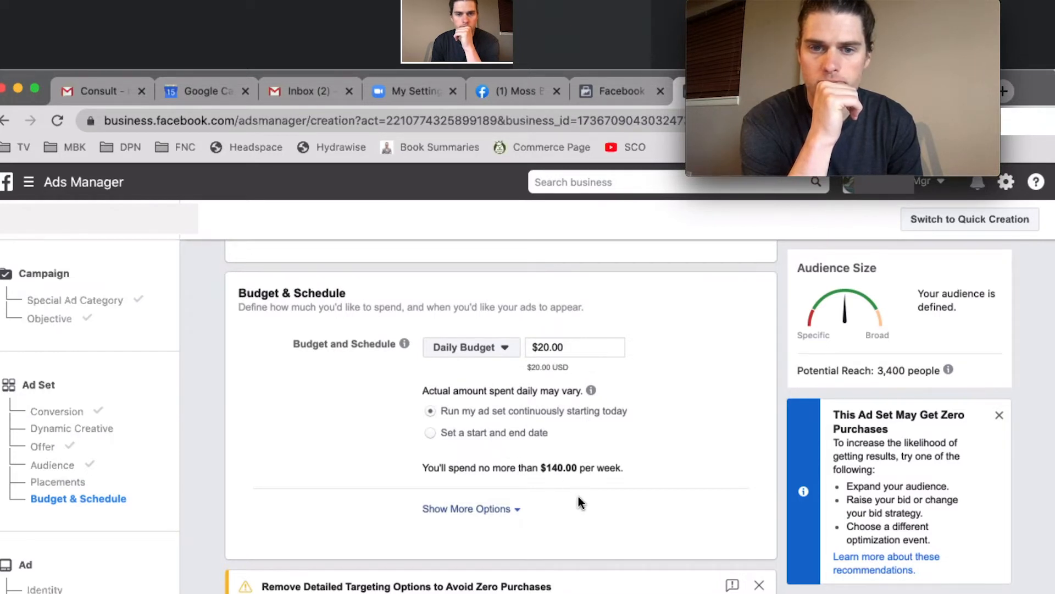
click(507, 353)
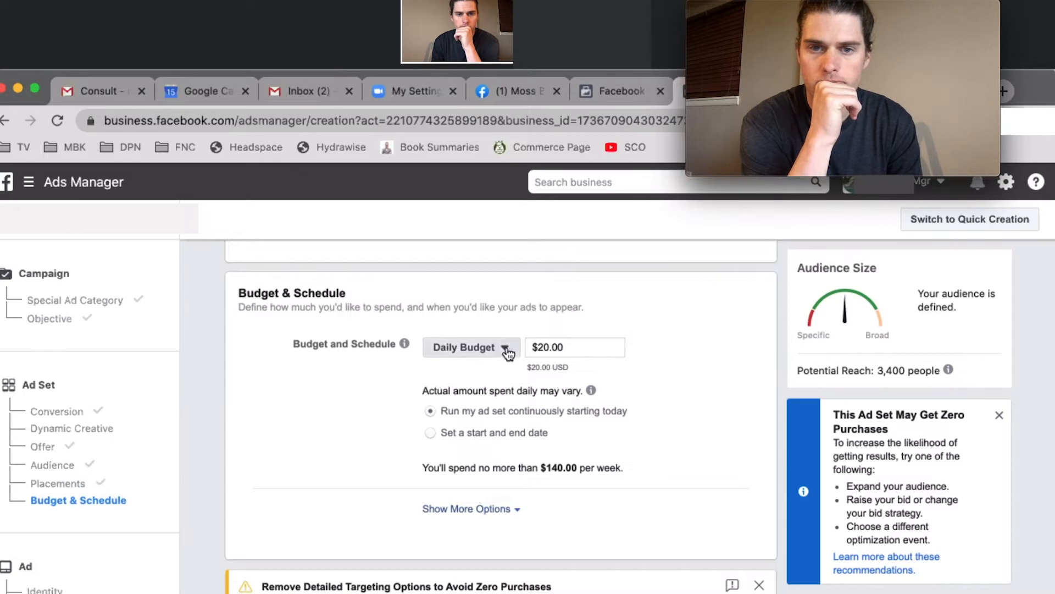
click(691, 348)
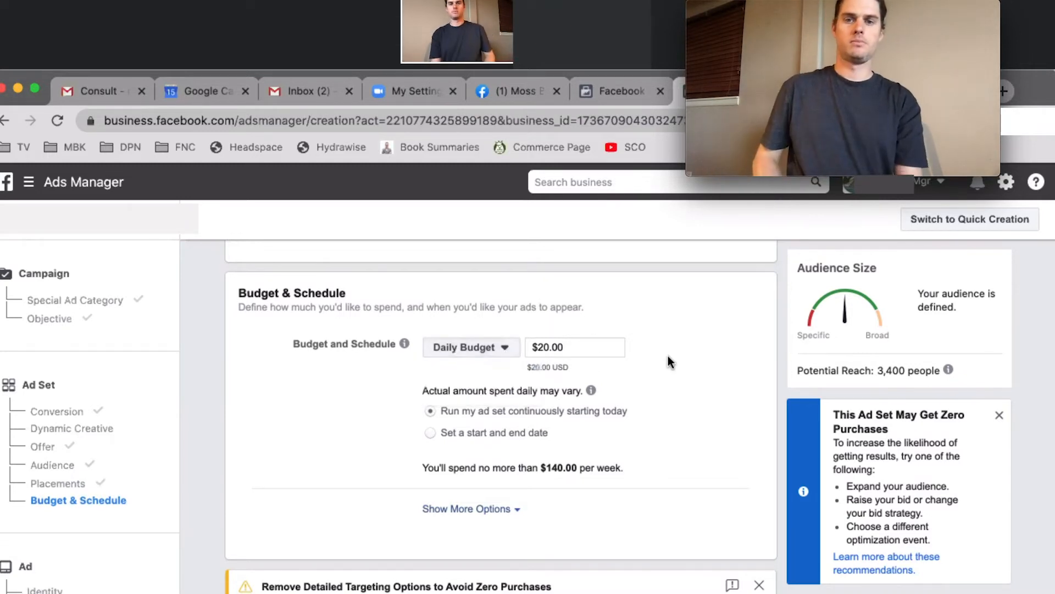
click(430, 433)
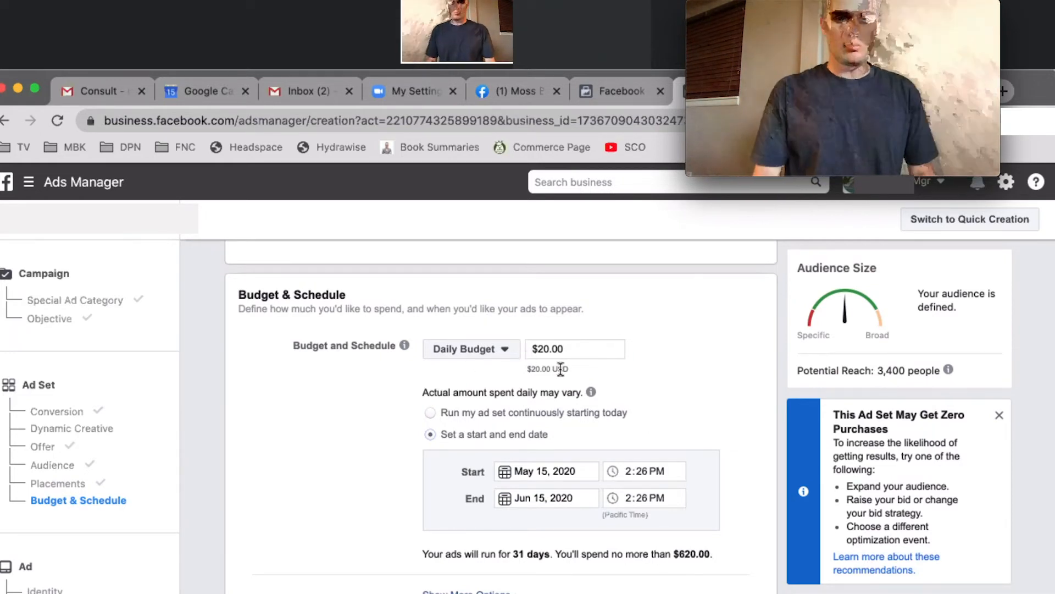
Keep the daily budget type and set the amount to $10.
click(506, 347)
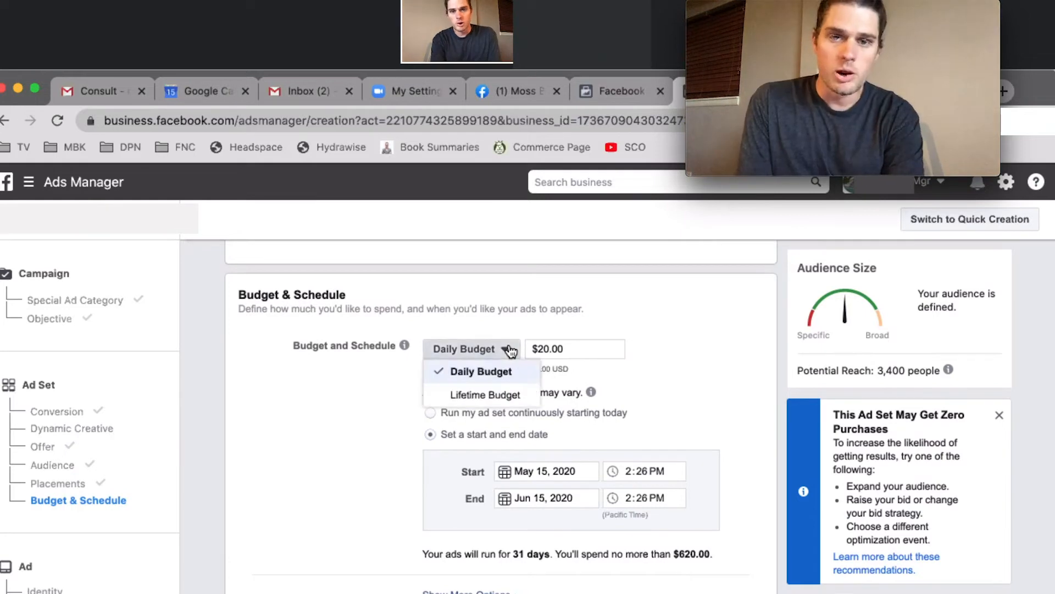
click(567, 346)
drag(569, 348, 499, 345)
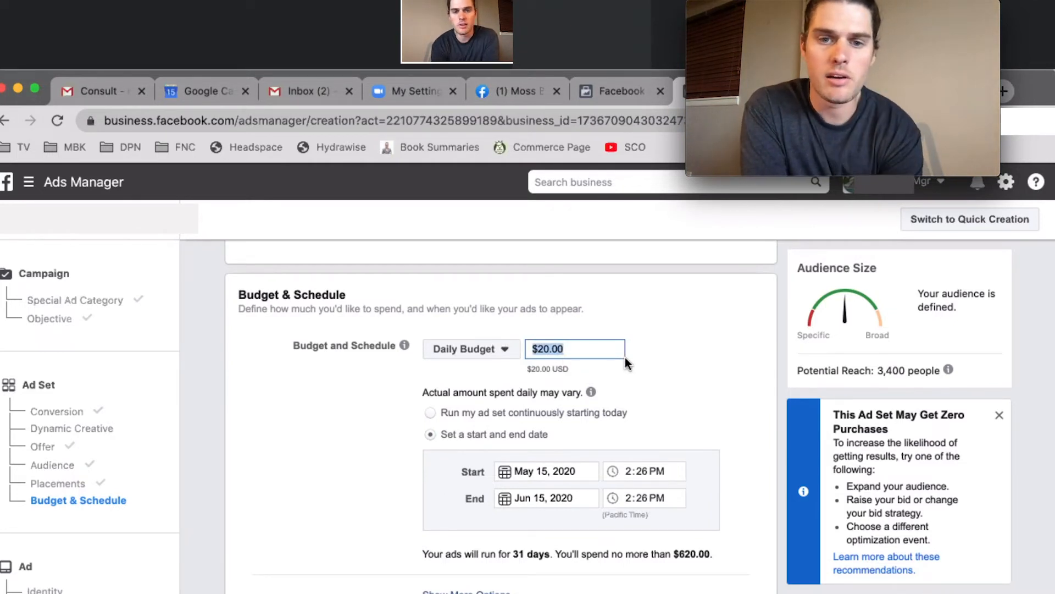
text(10)
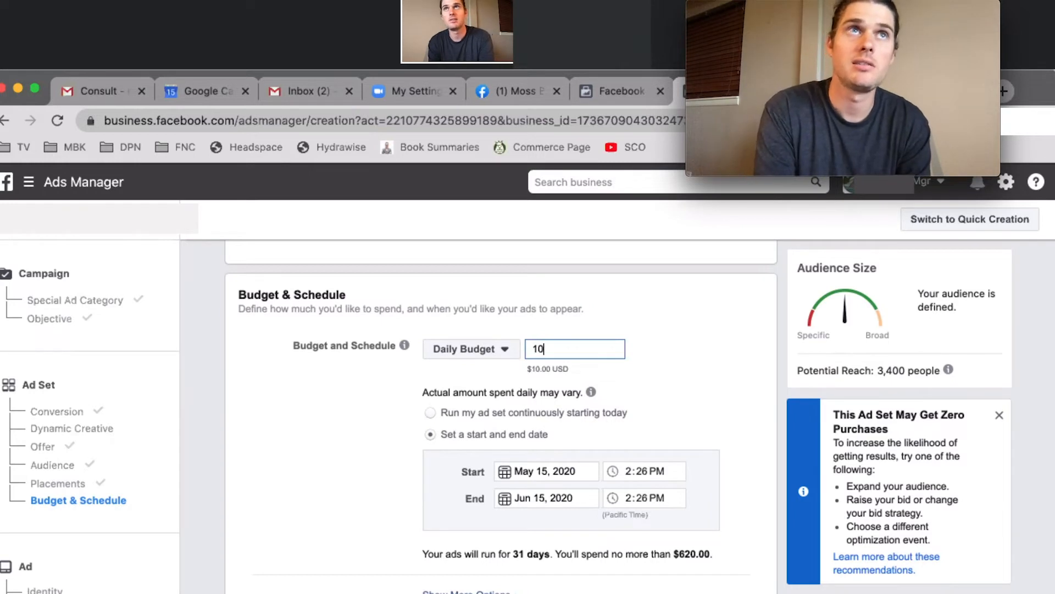
key(Tab)
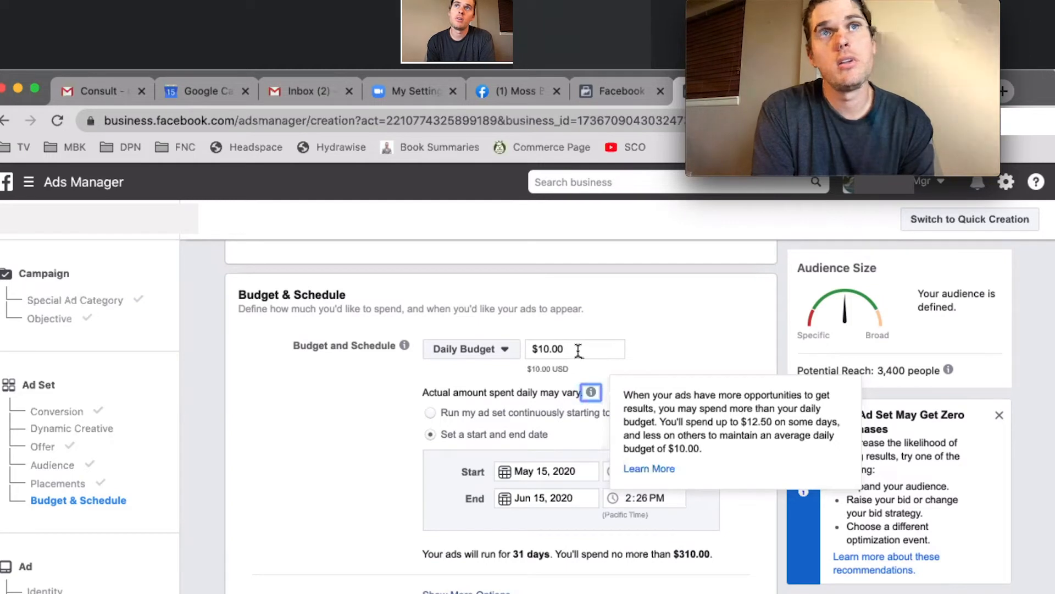
Lower the ad set's daily budget to $5.
drag(578, 351, 414, 310)
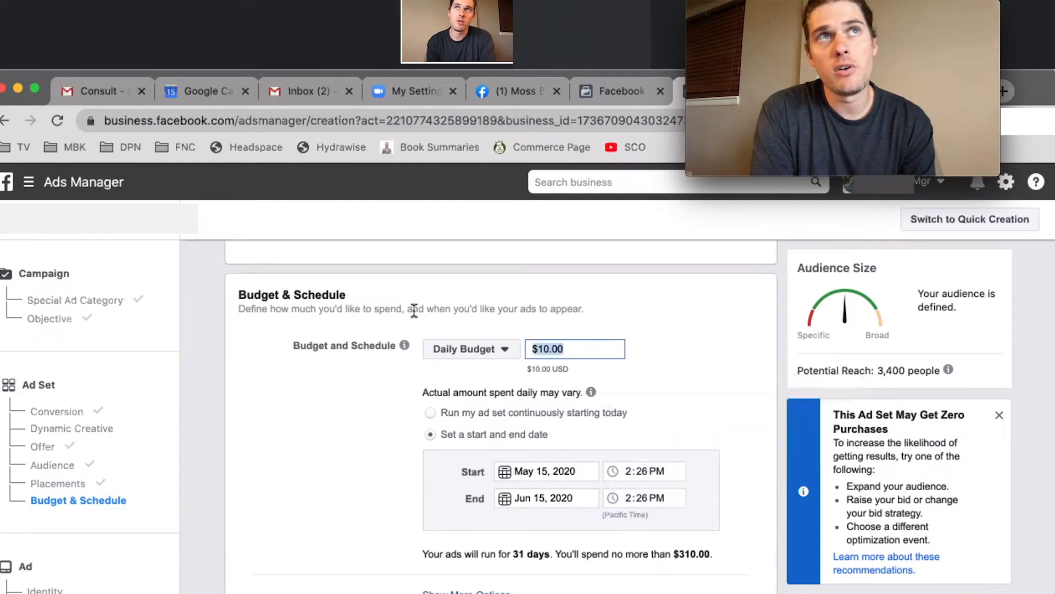
text(5)
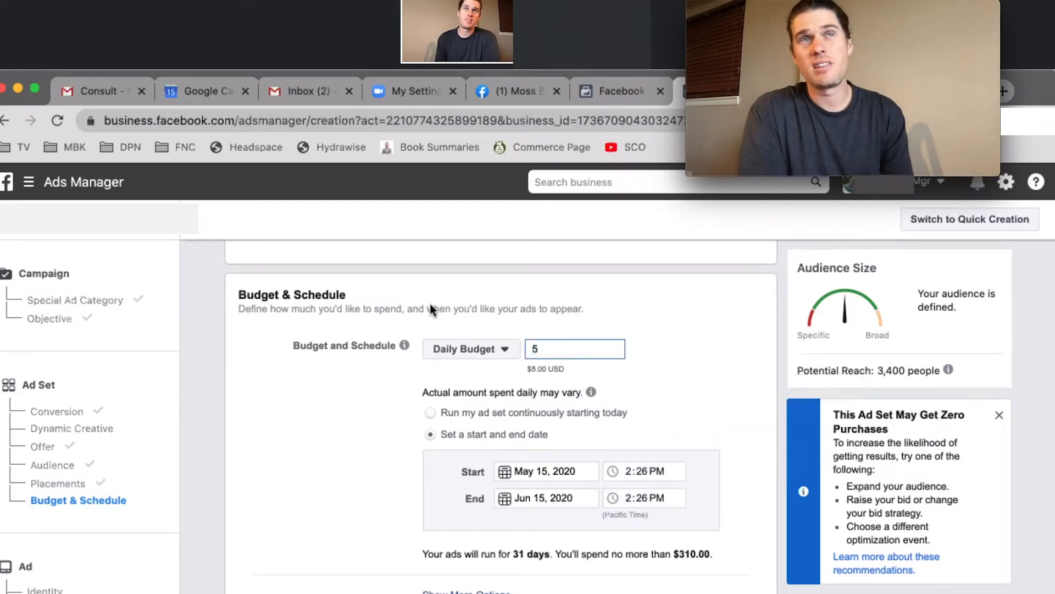
key(Tab)
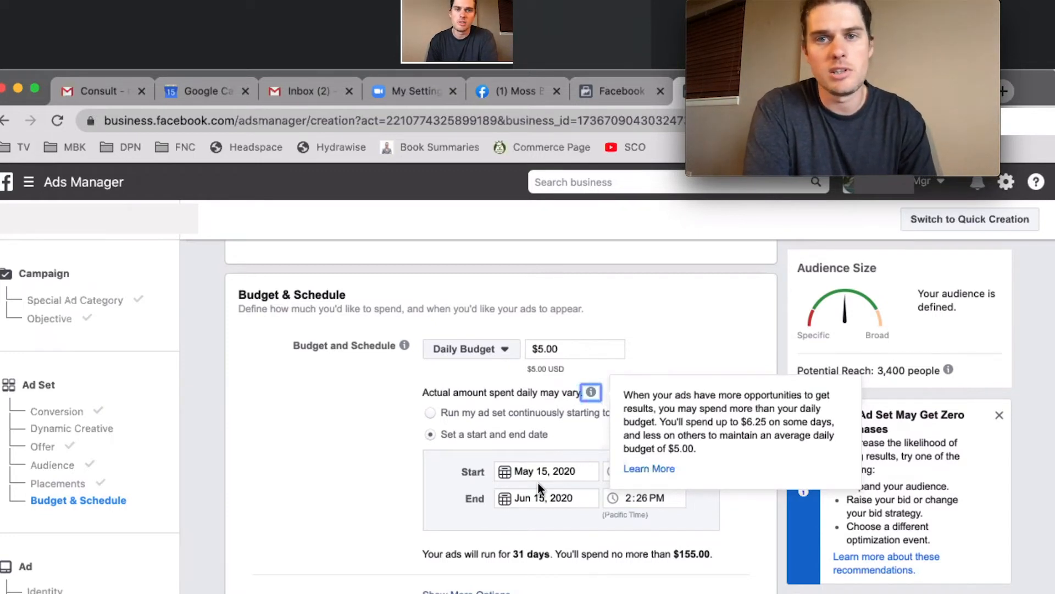
Raise the ad set's daily budget to $10.
click(566, 349)
drag(566, 350, 440, 337)
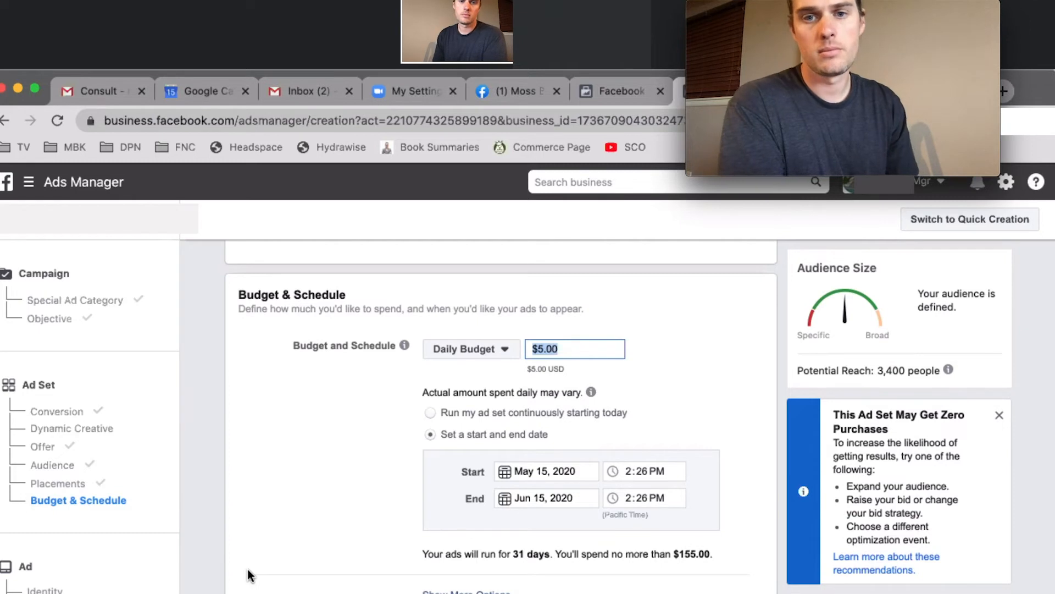
text(10)
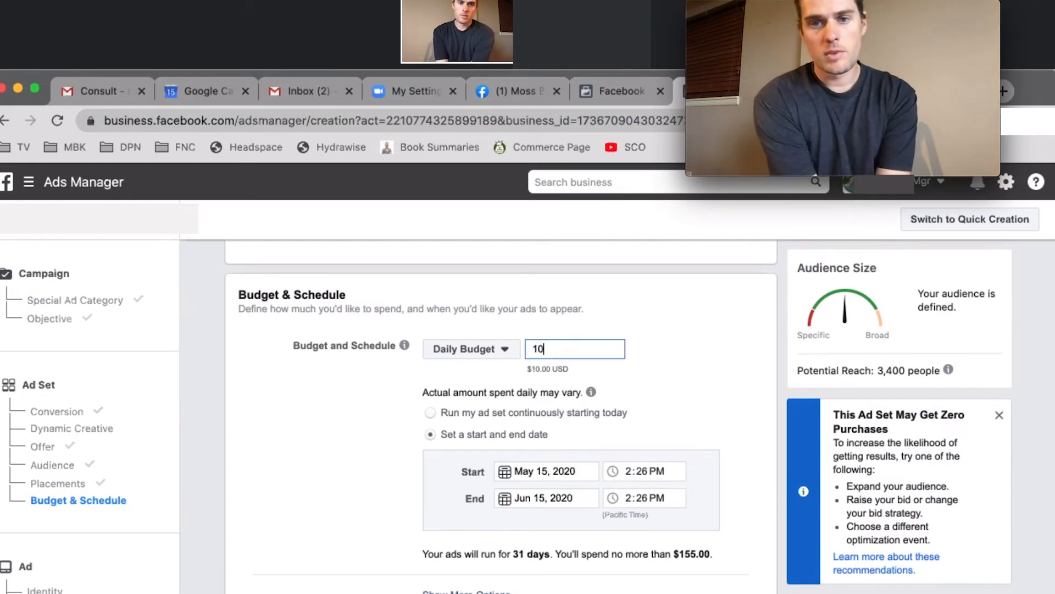
key(Tab)
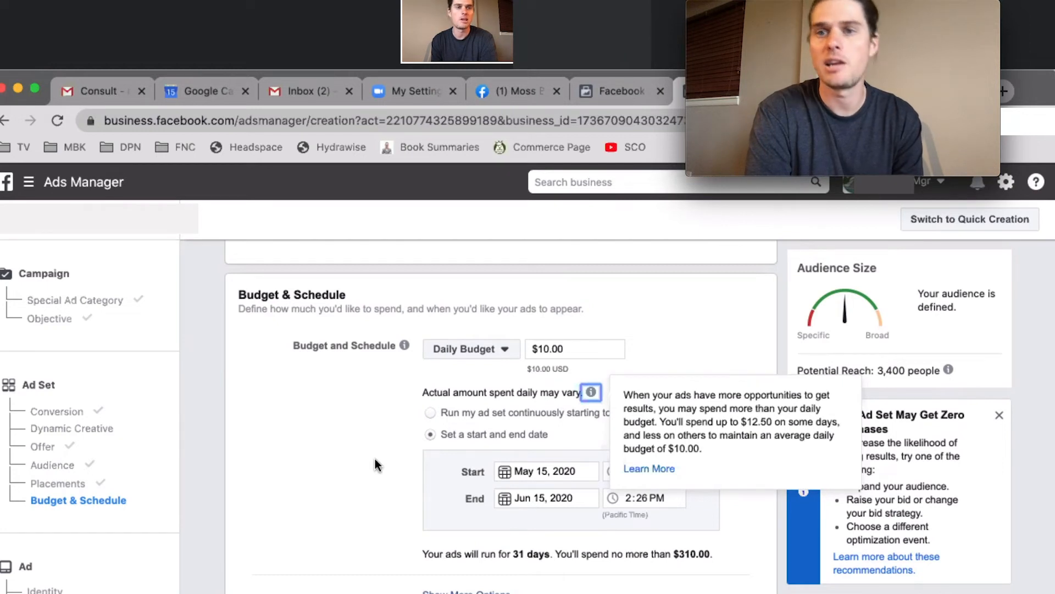
click(577, 350)
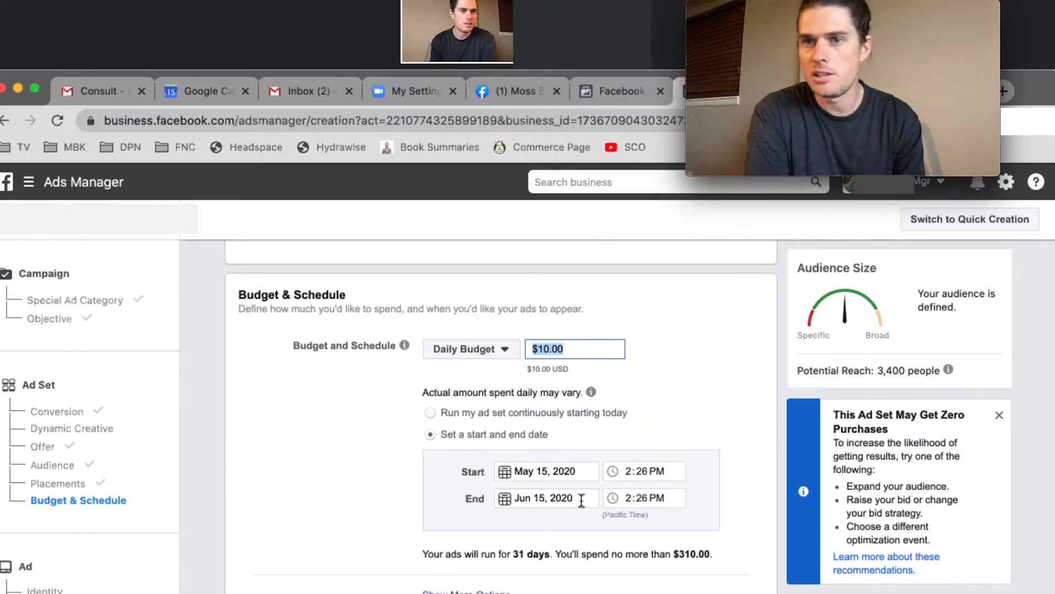
Set the schedule's start time on May 15, 2020 to 6:00 PM.
click(579, 471)
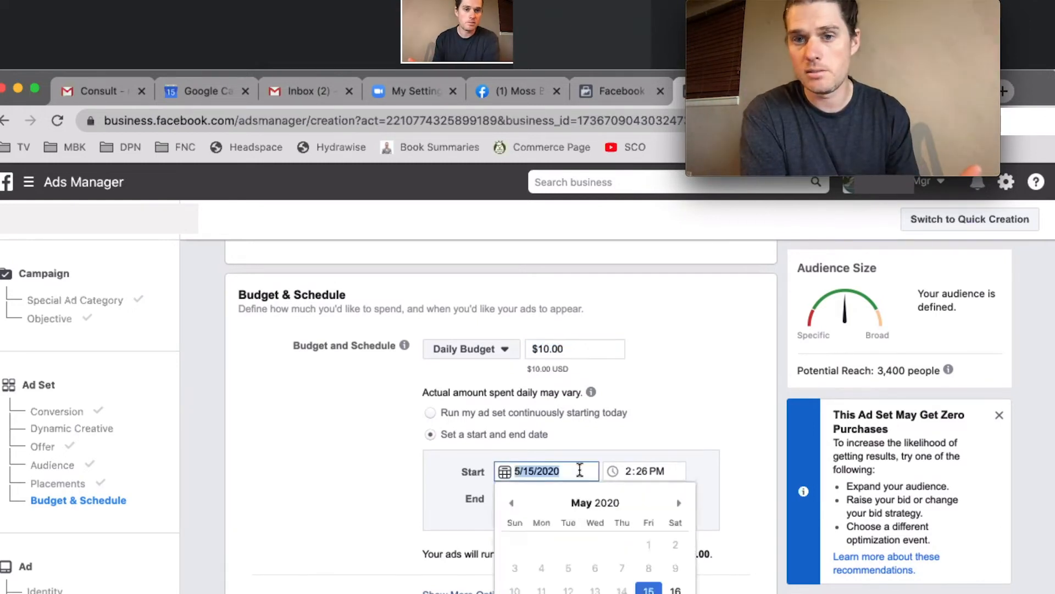
click(665, 471)
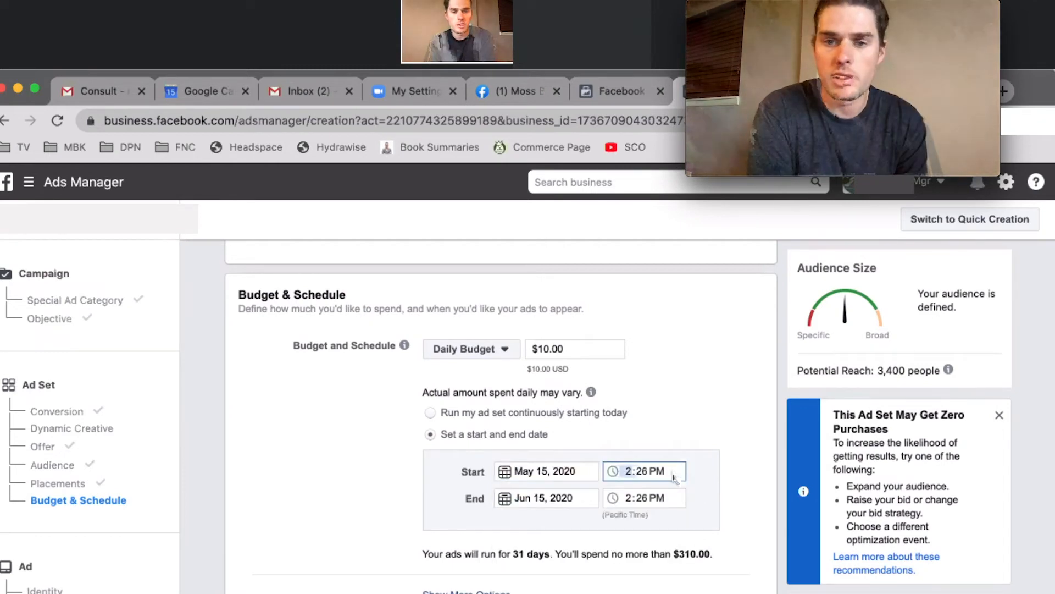
text(6)
click(638, 471)
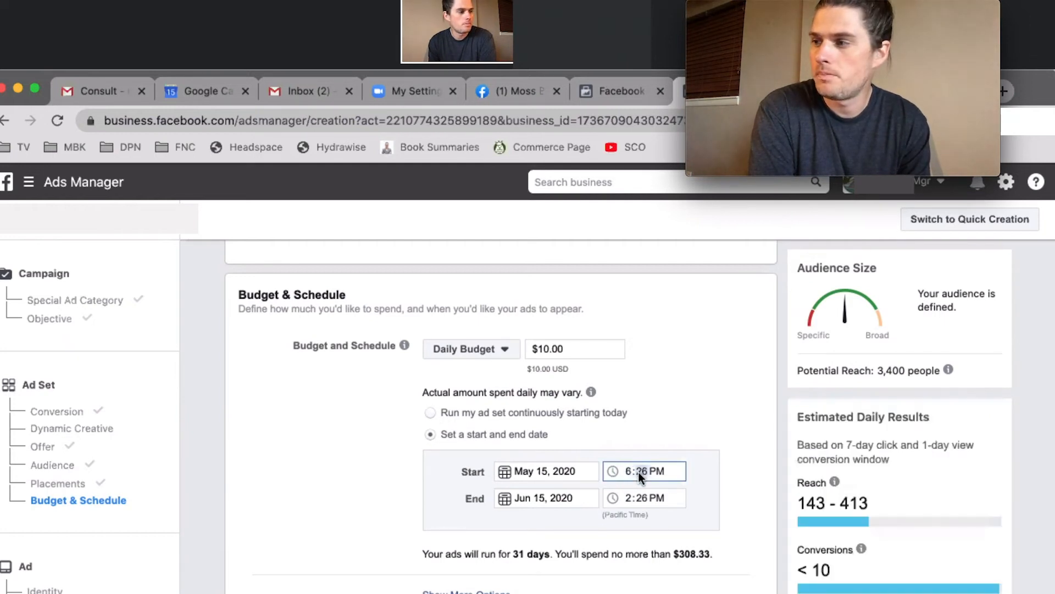
text(00)
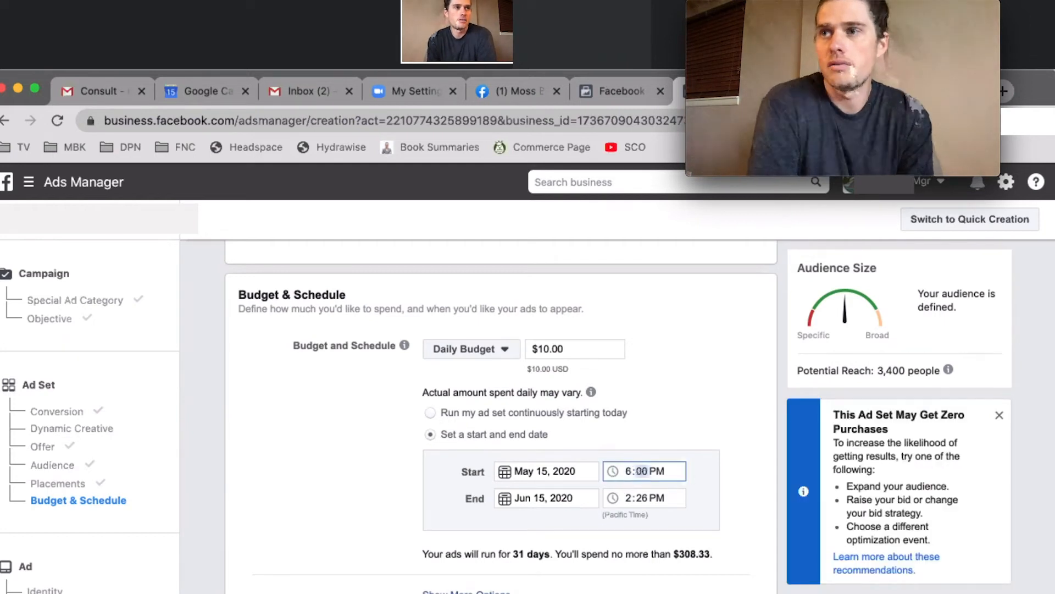
Set the schedule's end time to 6:00 PM.
click(628, 498)
text(6)
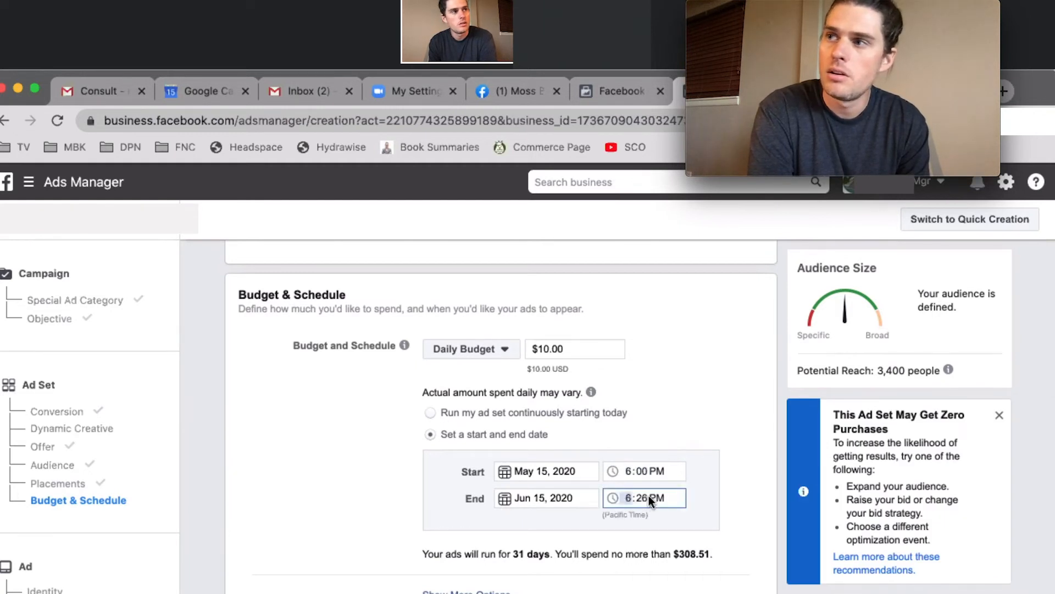
click(641, 499)
click(641, 499)
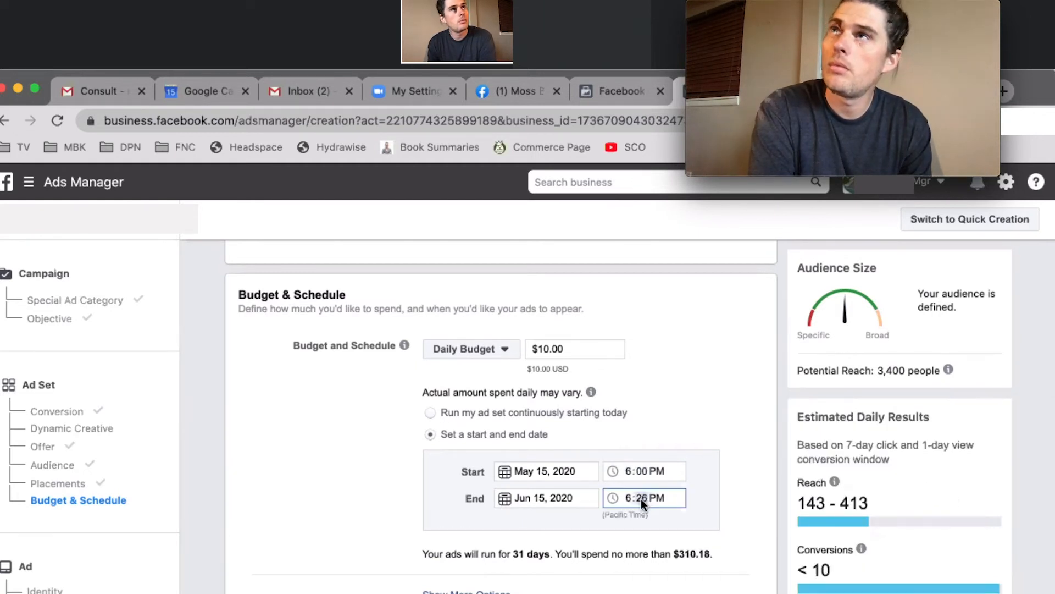
text(00)
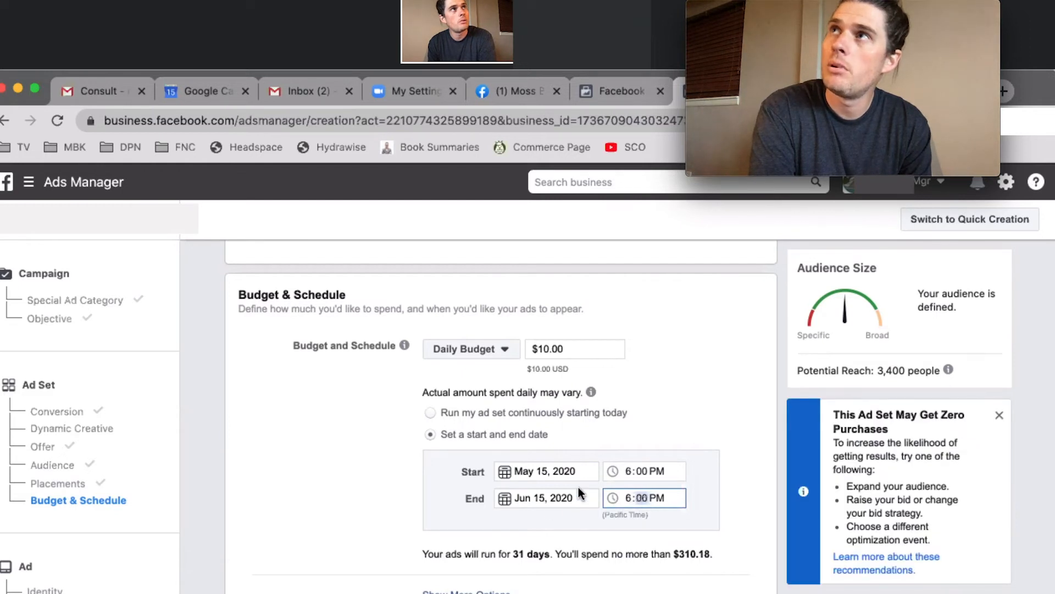
Set the schedule's end date to May 22, 2020.
click(562, 498)
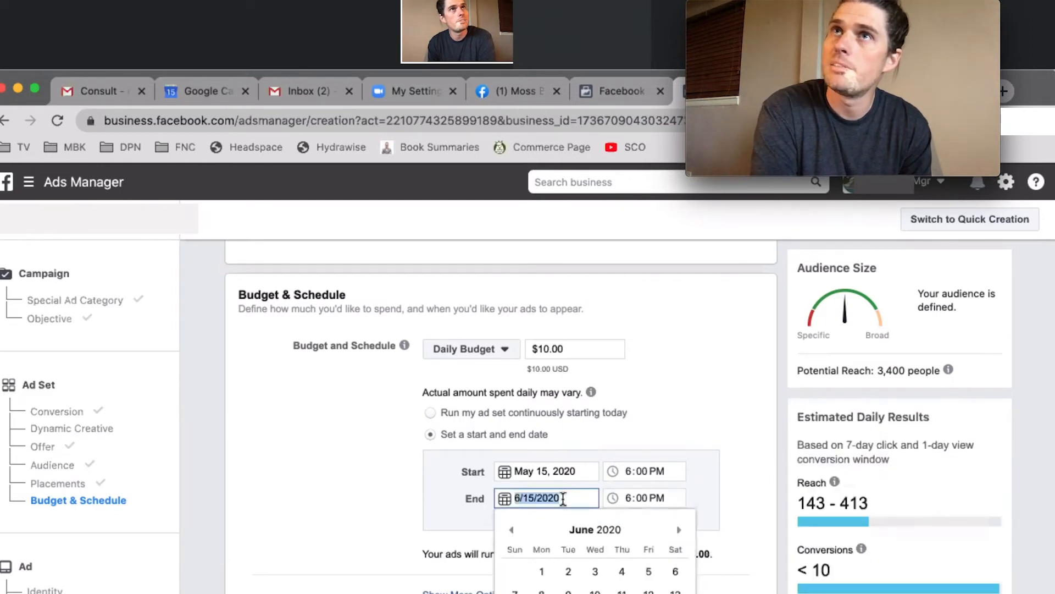
click(515, 532)
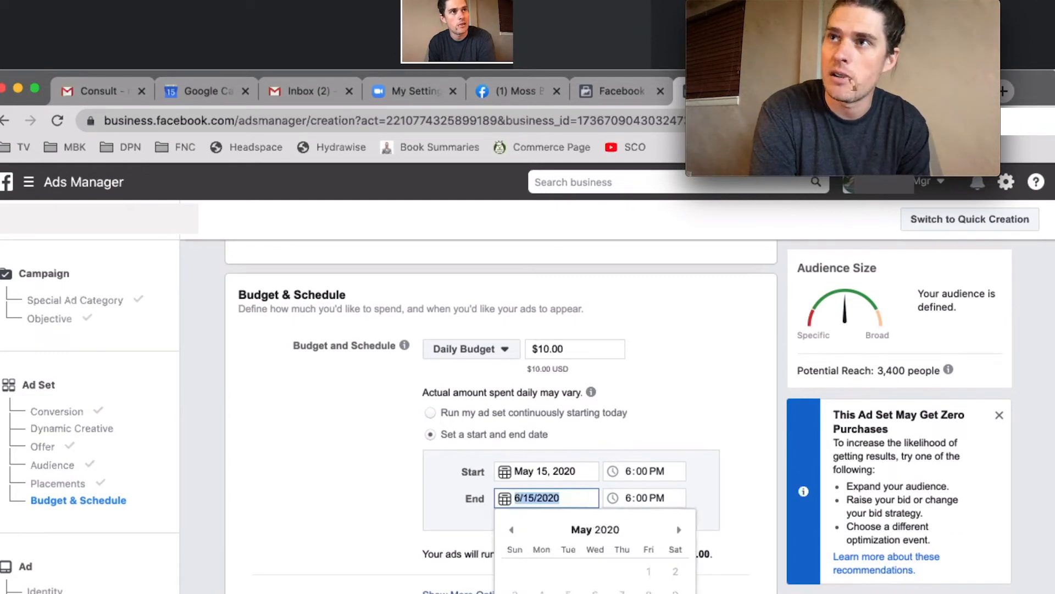
click(648, 593)
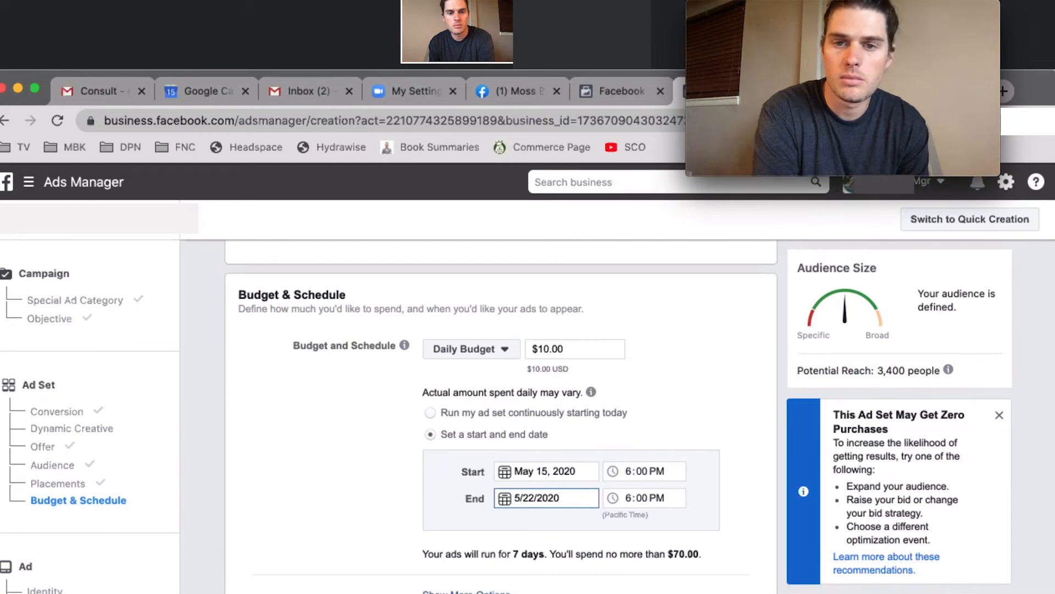
Review the location, age range, interest and placement parts of the ad set name.
scroll(384, 311, up, 3)
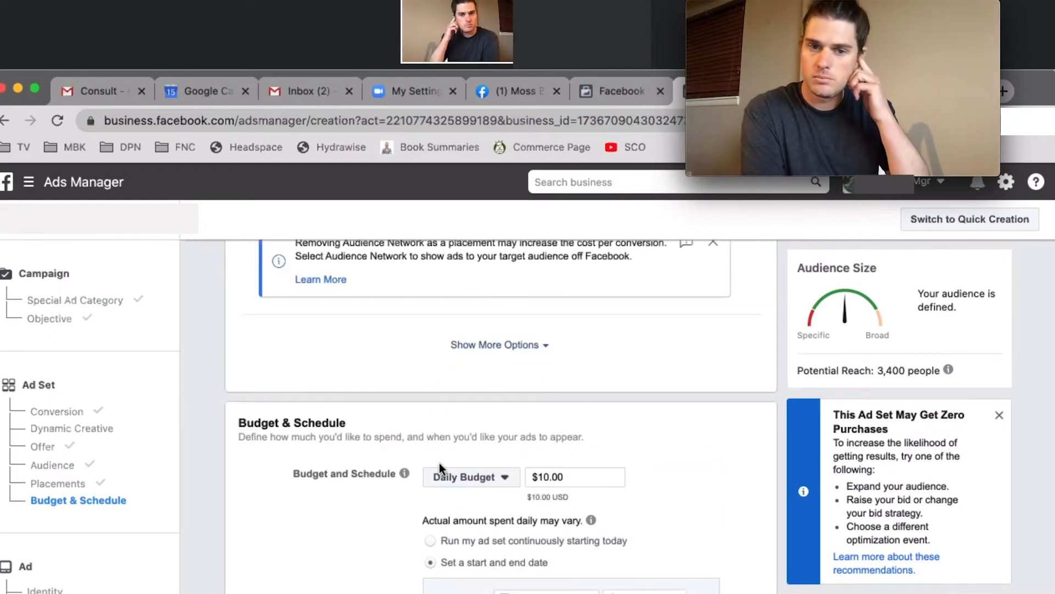
scroll(454, 465, up, 6)
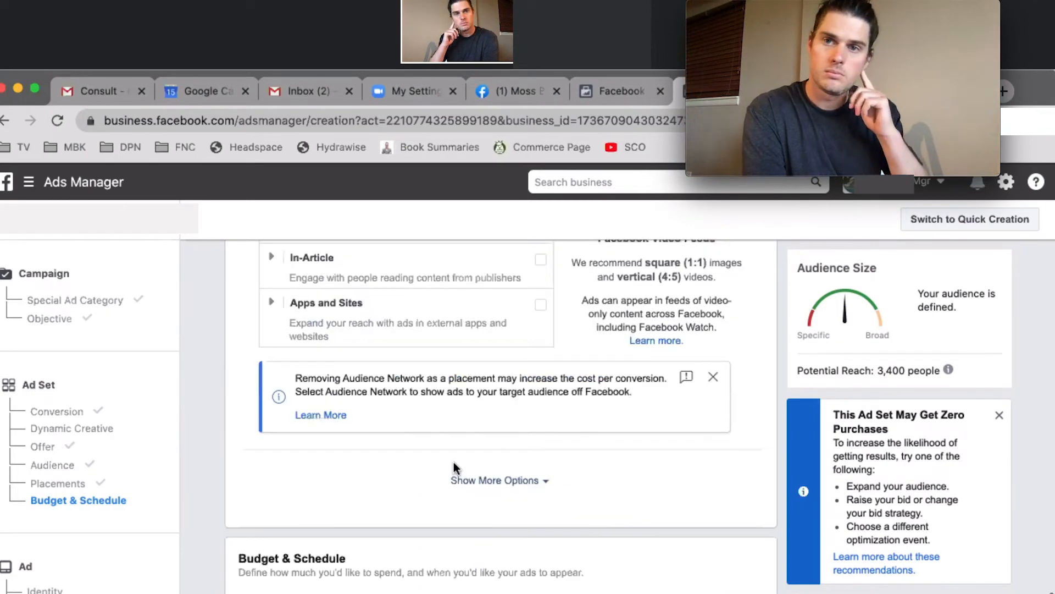
scroll(454, 467, up, 15)
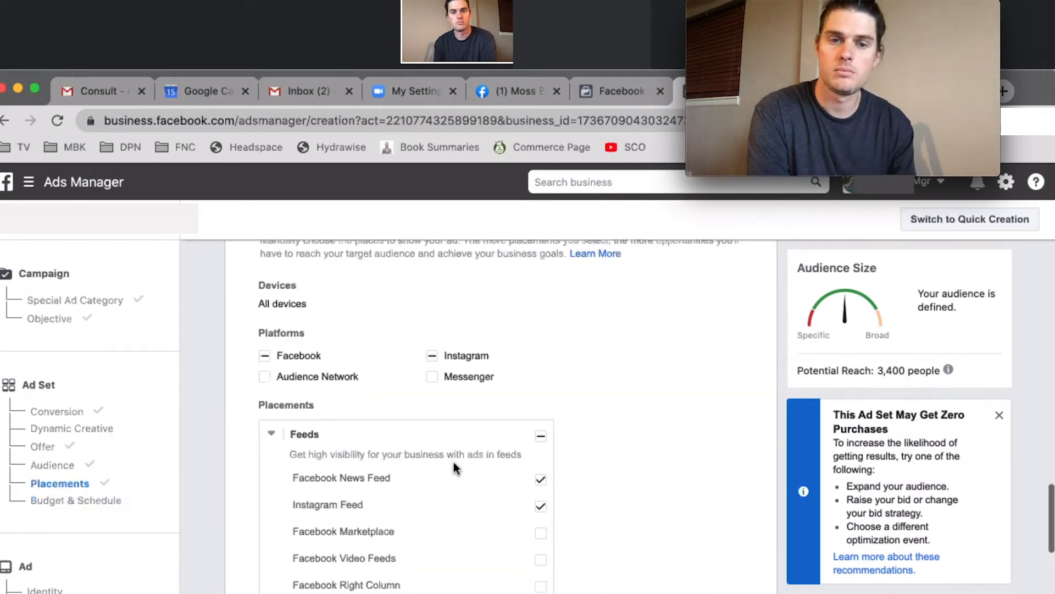
scroll(453, 468, up, 10)
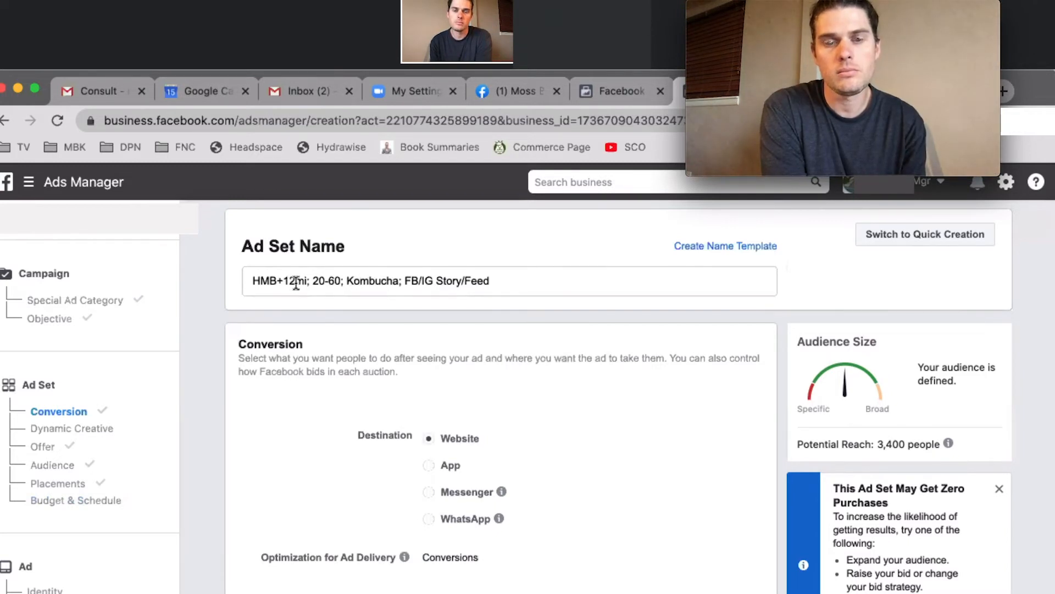
drag(307, 282, 250, 281)
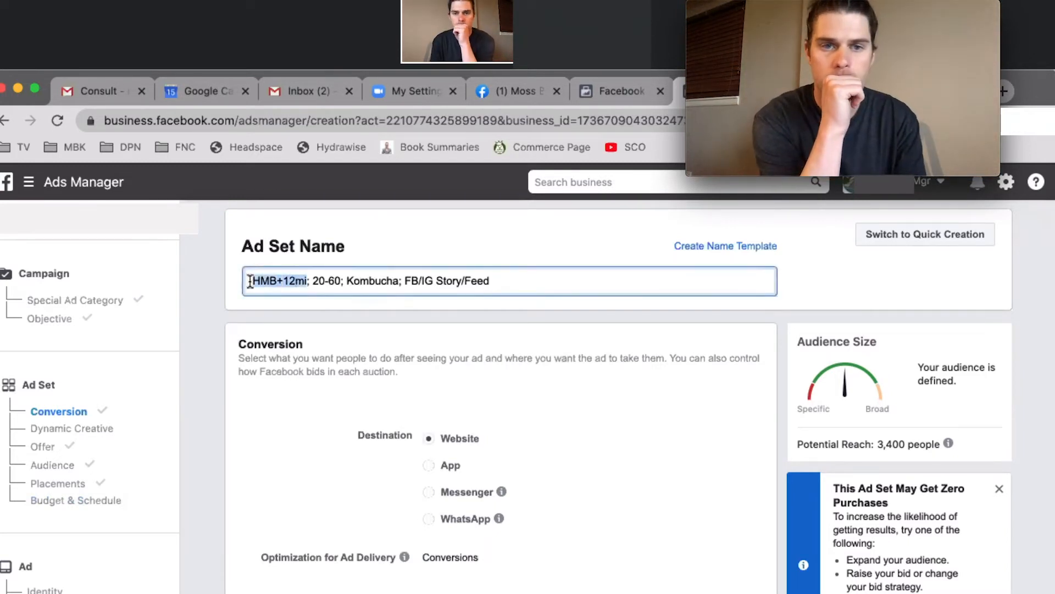
click(411, 281)
drag(411, 281, 509, 292)
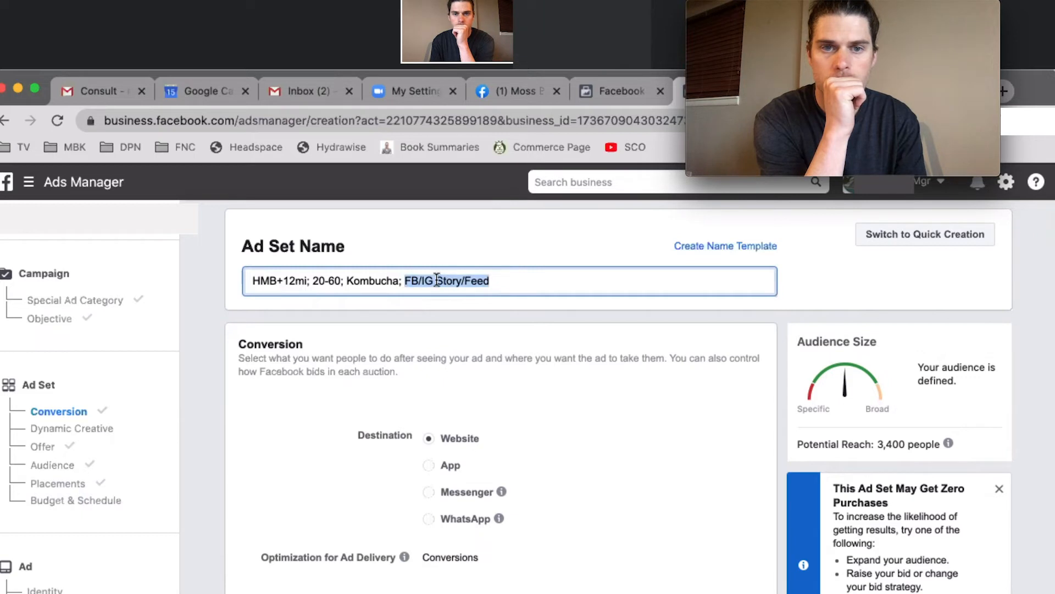
drag(312, 280, 341, 280)
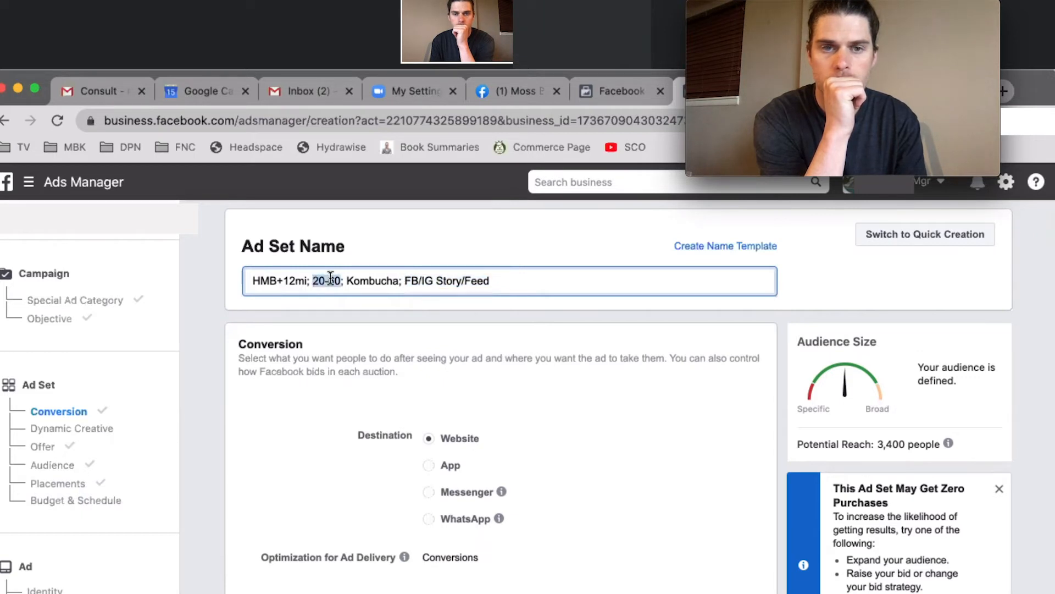
double_click(369, 280)
drag(406, 280, 545, 281)
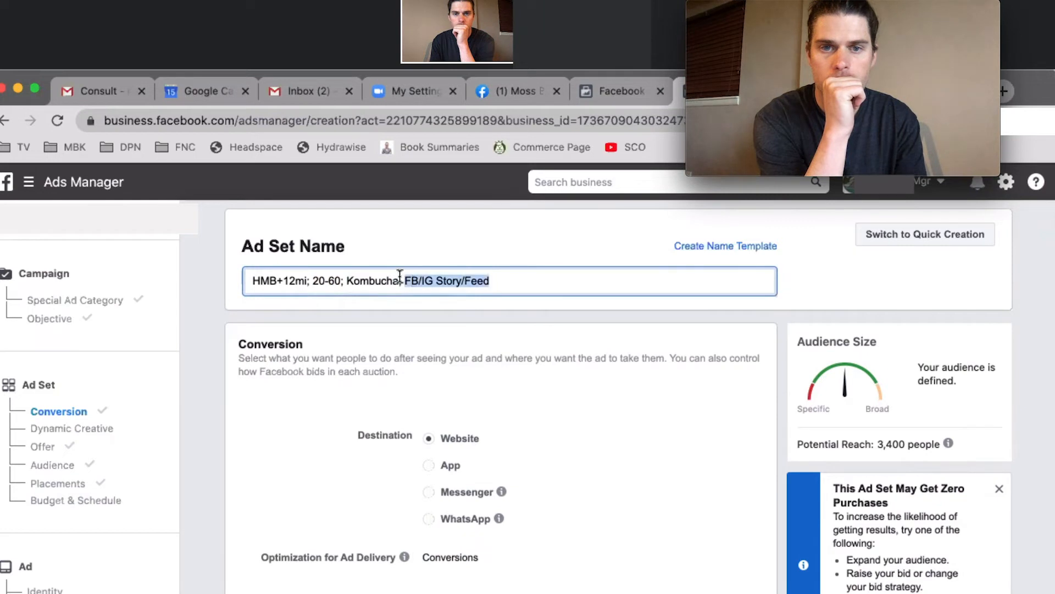
Reorder the ad set name so "FB/IG Story/Feed" comes between "20-60" and "Kombucha".
drag(400, 280, 535, 283)
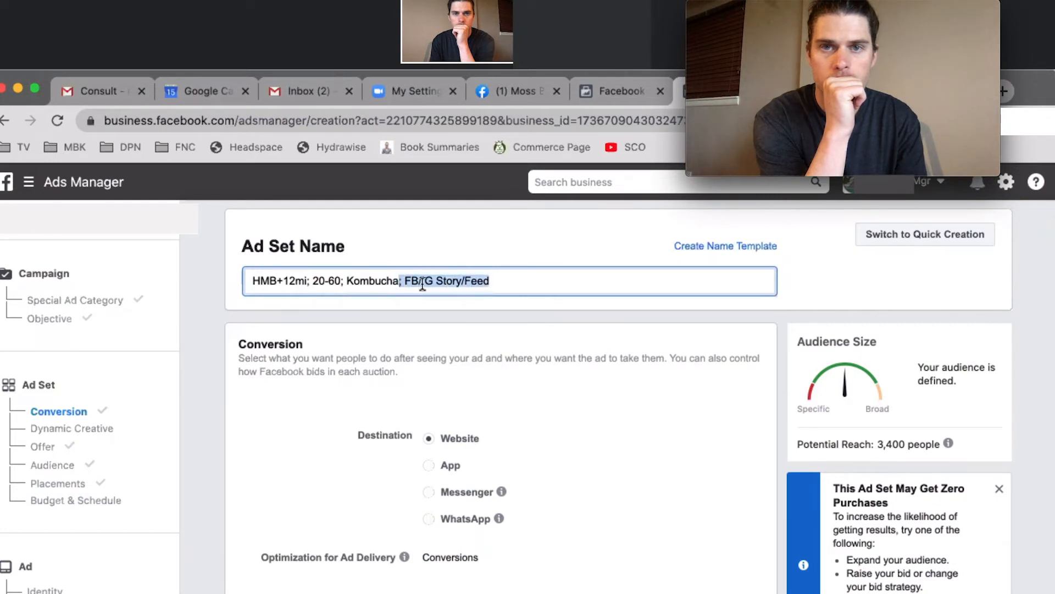
key(BackSpace)
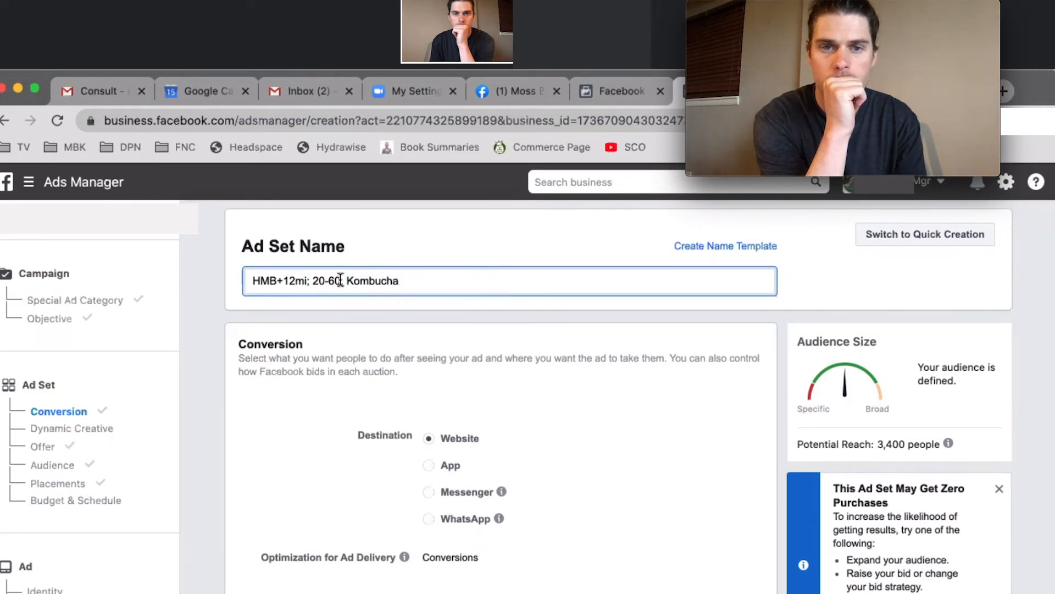
click(340, 280)
text(; FB/IG Story/Feed;)
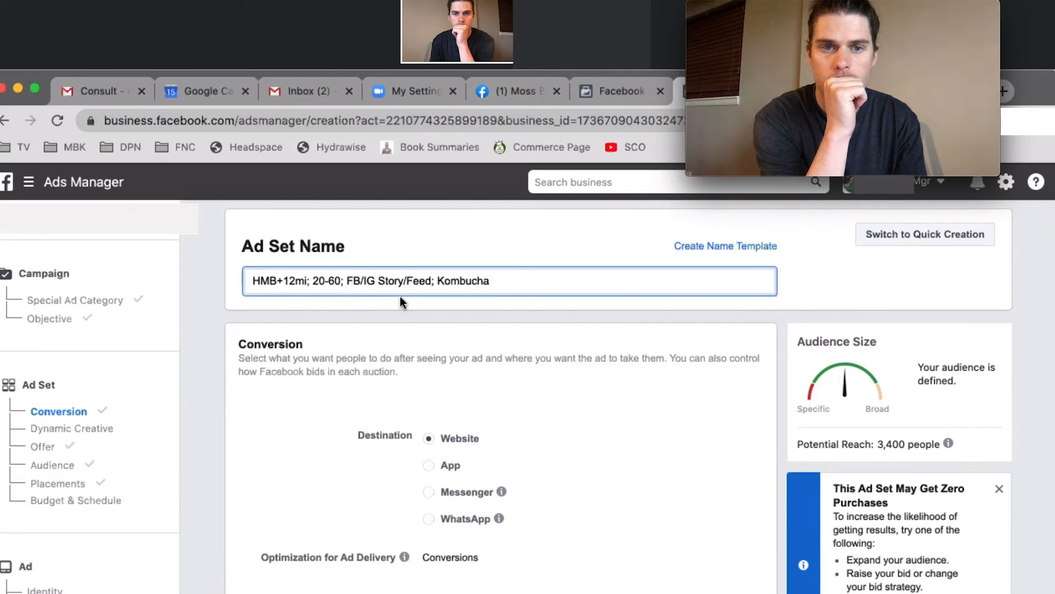
Review the interest part of the ad set name and the budget and schedule settings.
double_click(473, 281)
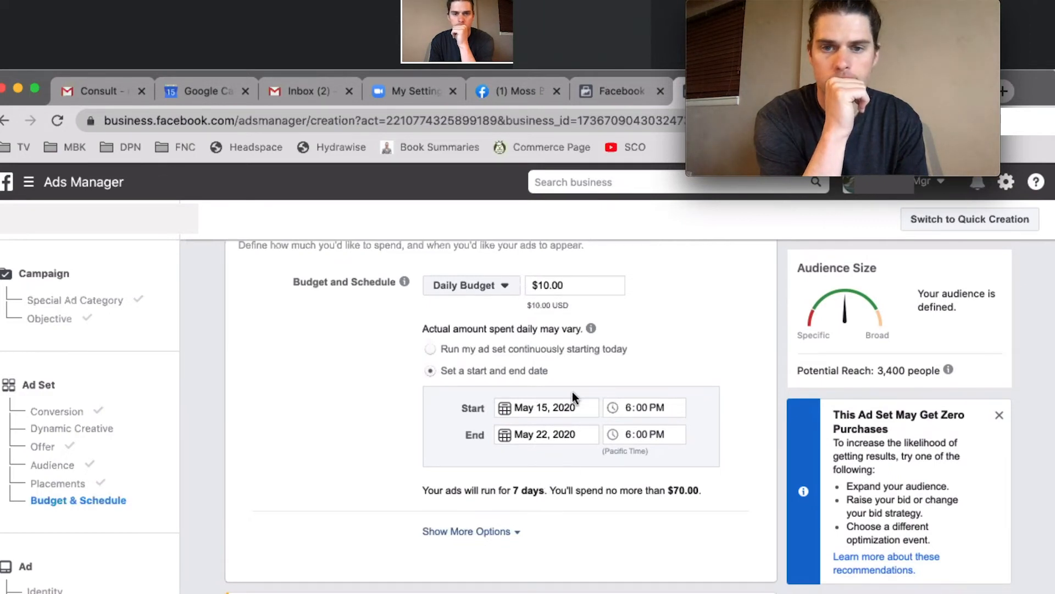
scroll(573, 392, down, 1)
scroll(572, 392, down, 2)
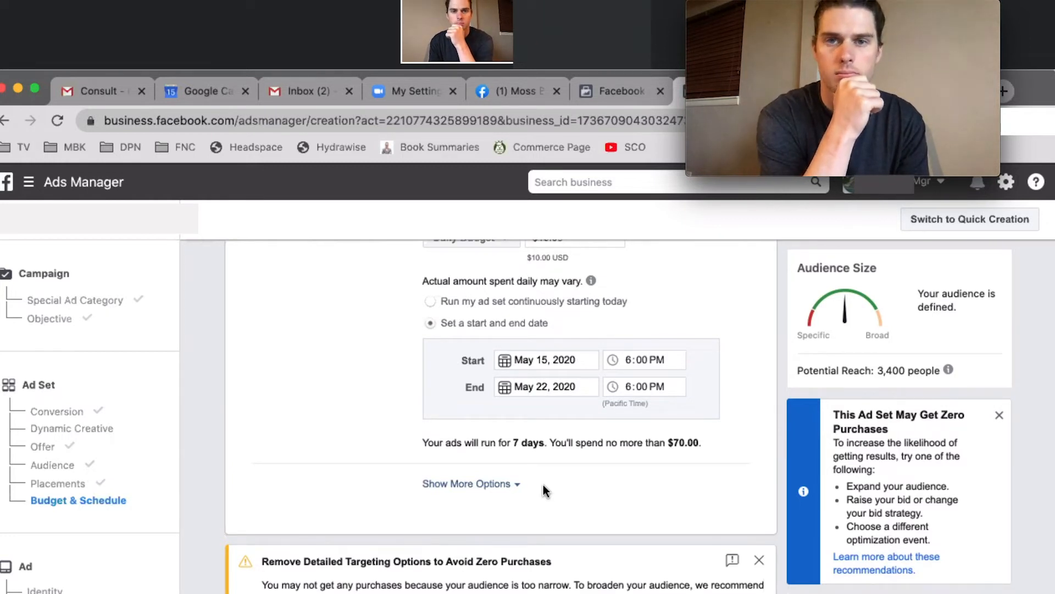
scroll(562, 400, up, 20)
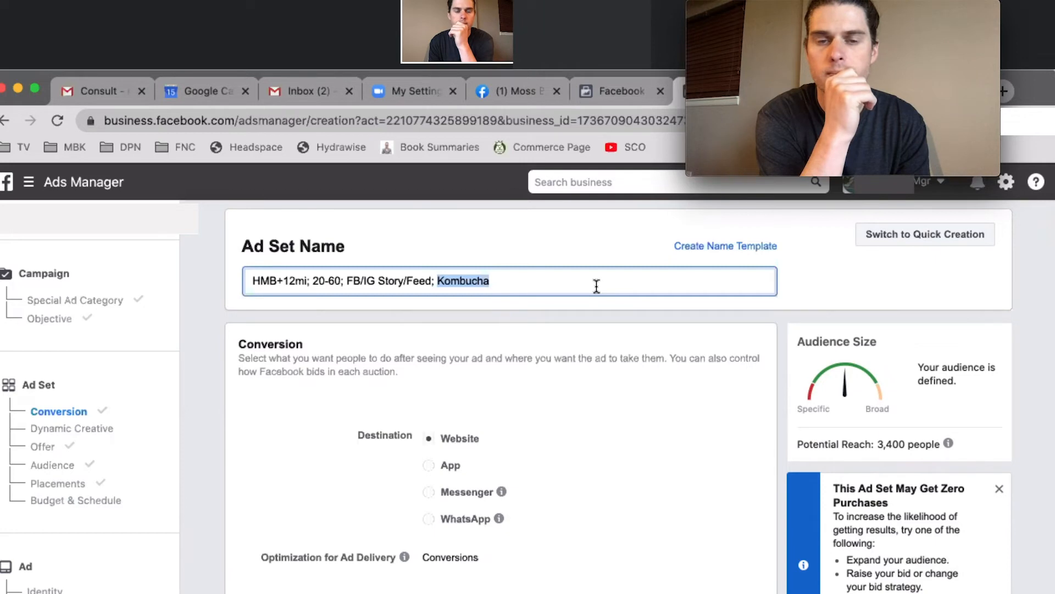
Review the ad set's budget, schedule, manual placements and detailed targeting expansion settings.
scroll(568, 362, down, 15)
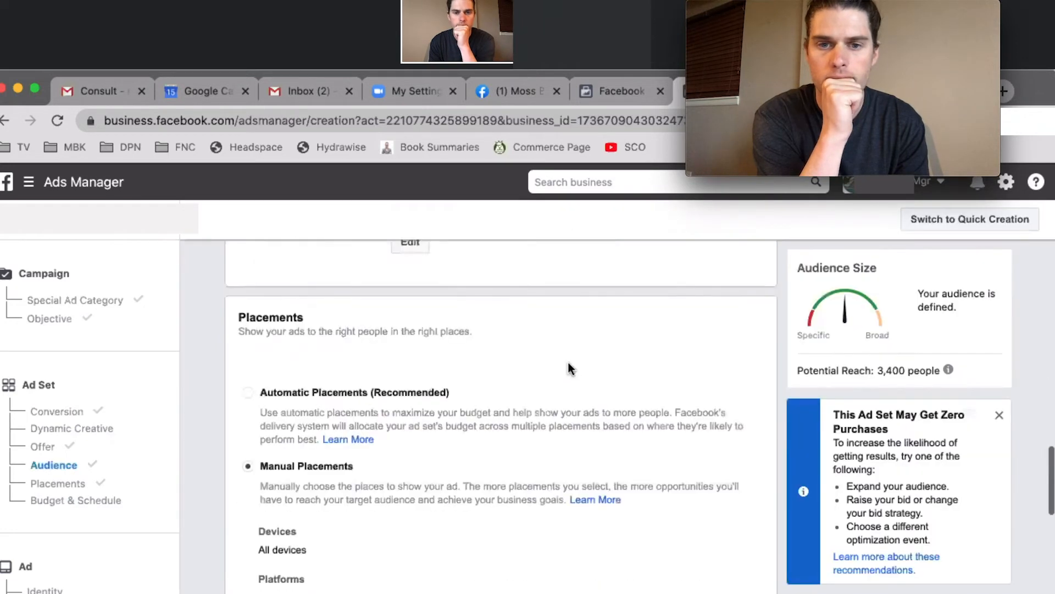
scroll(568, 361, down, 15)
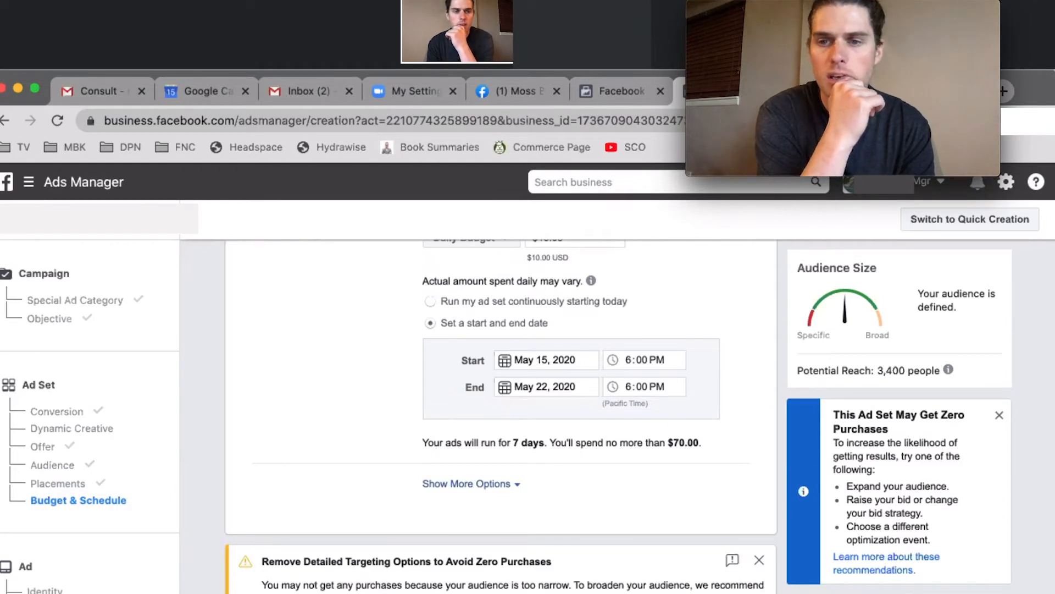
scroll(500, 413, up, 1)
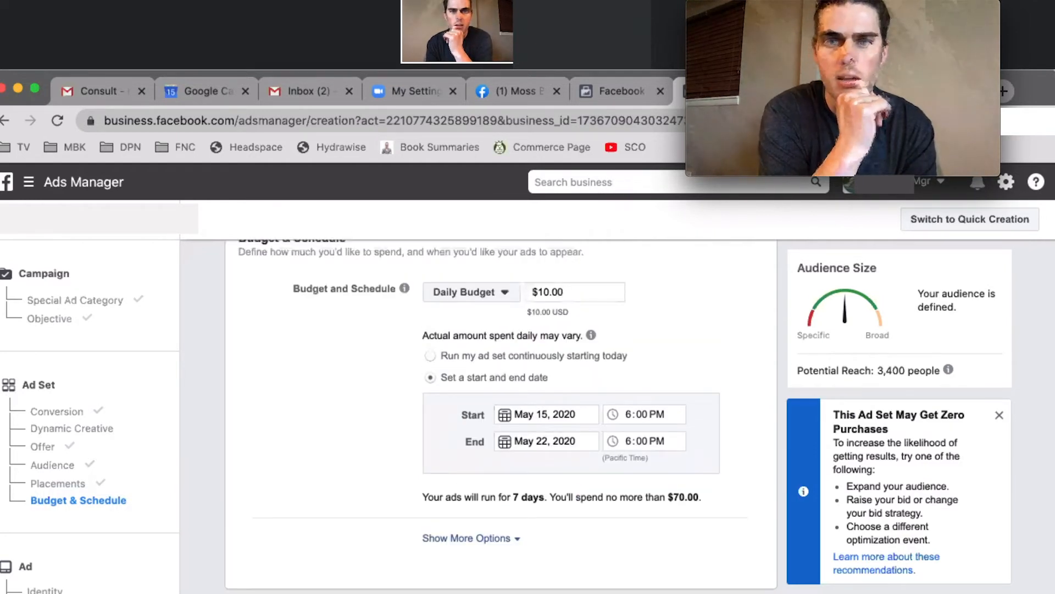
scroll(500, 412, up, 1)
scroll(501, 412, up, 5)
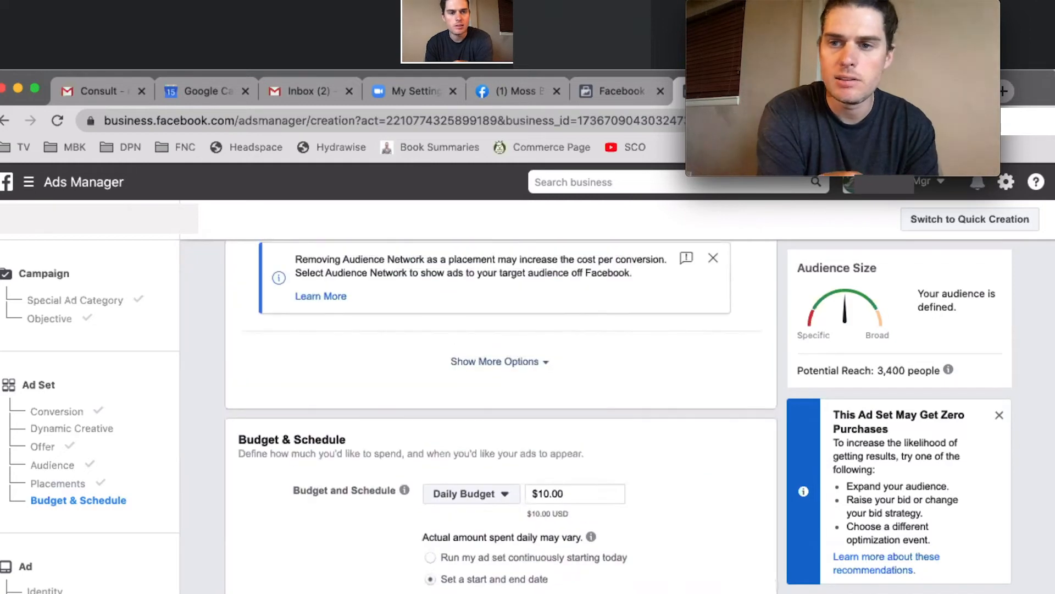
scroll(500, 412, up, 8)
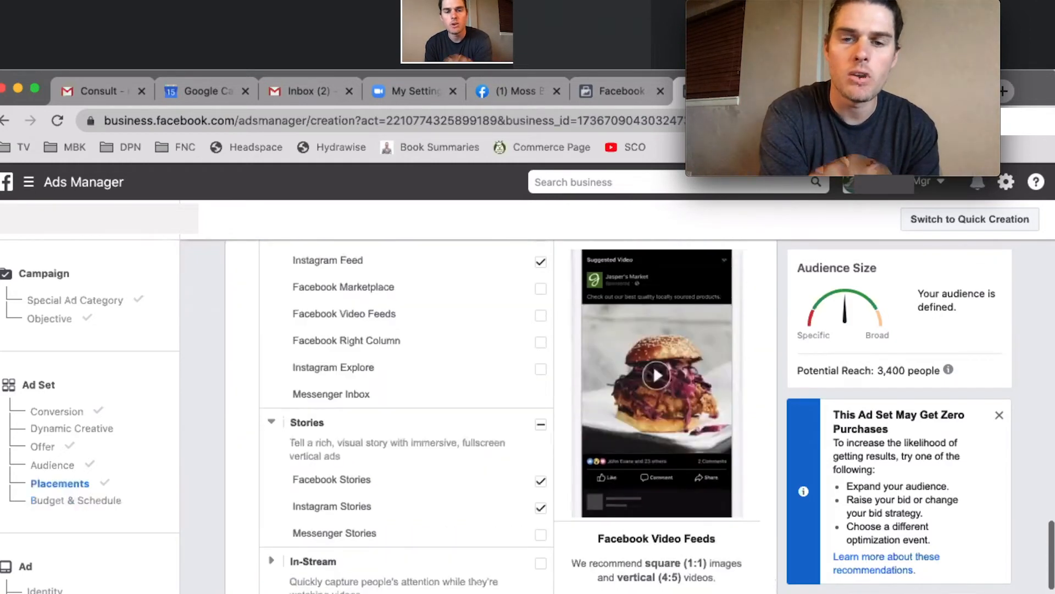
scroll(500, 413, up, 3)
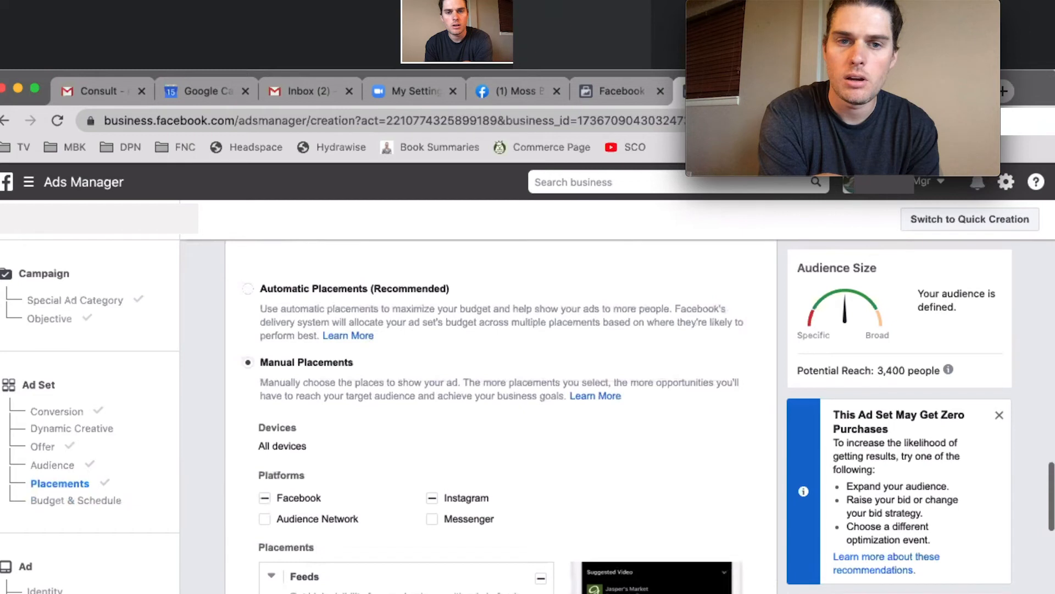
scroll(493, 439, up, 1)
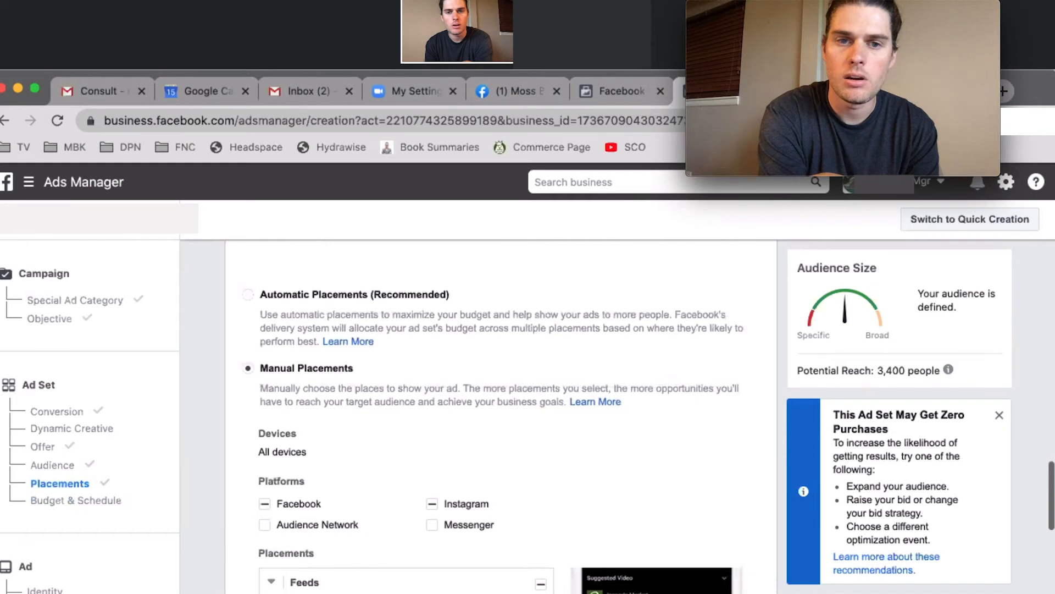
scroll(500, 418, up, 3)
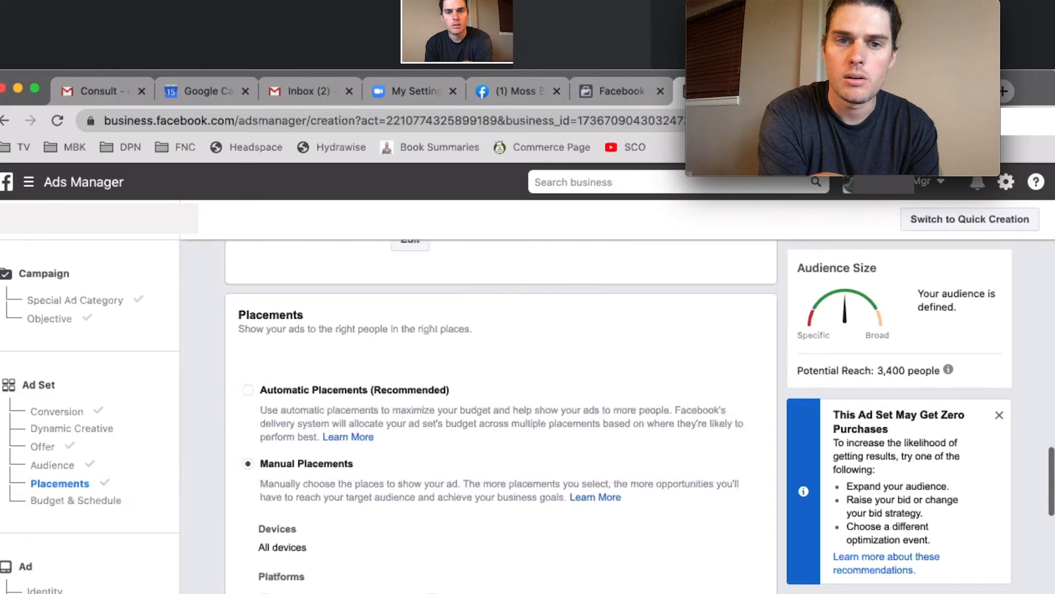
scroll(501, 417, up, 3)
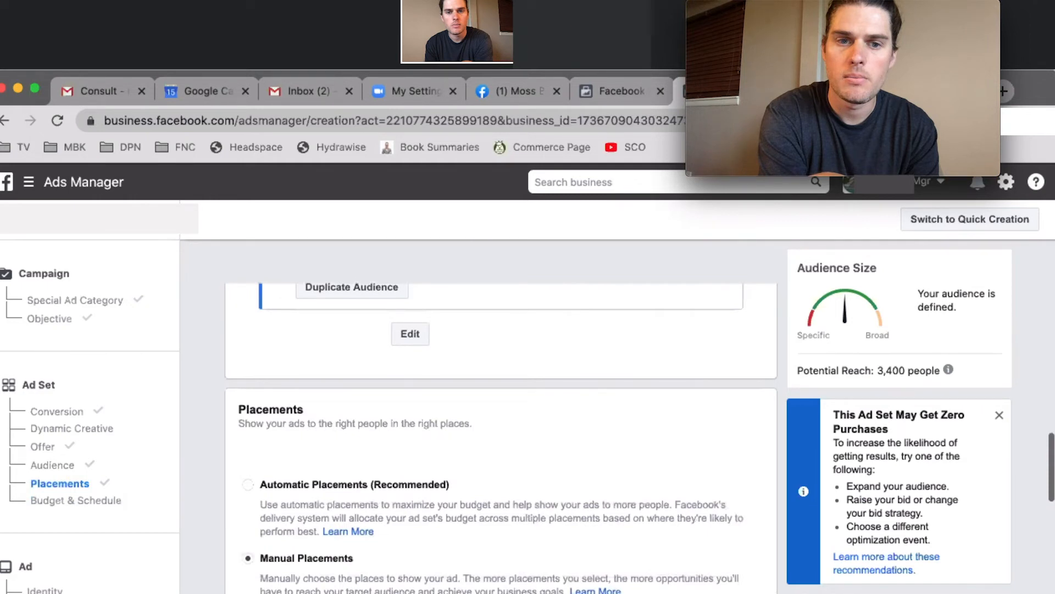
scroll(501, 418, up, 3)
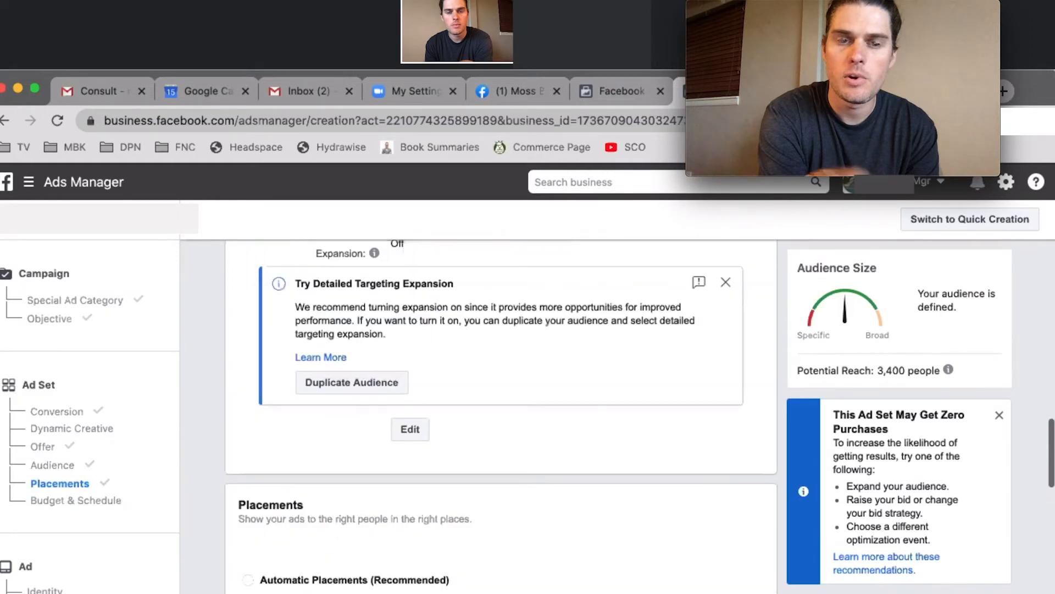
scroll(500, 417, up, 3)
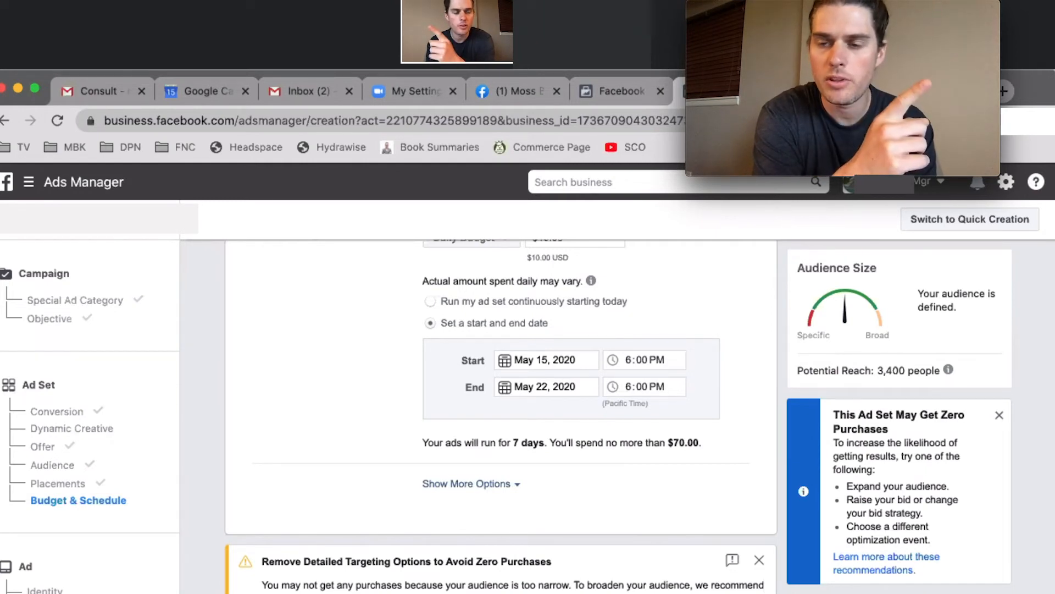
Recheck the placements and examine the additional budget and schedule options and the estimated daily results.
scroll(500, 412, up, 10)
scroll(500, 412, up, 6)
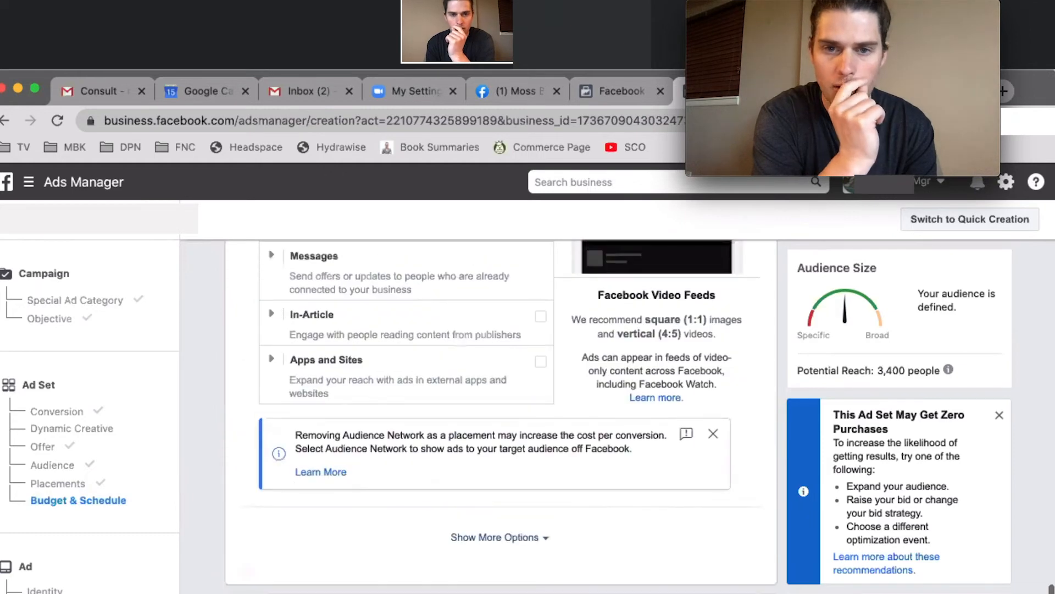
scroll(500, 412, up, 5)
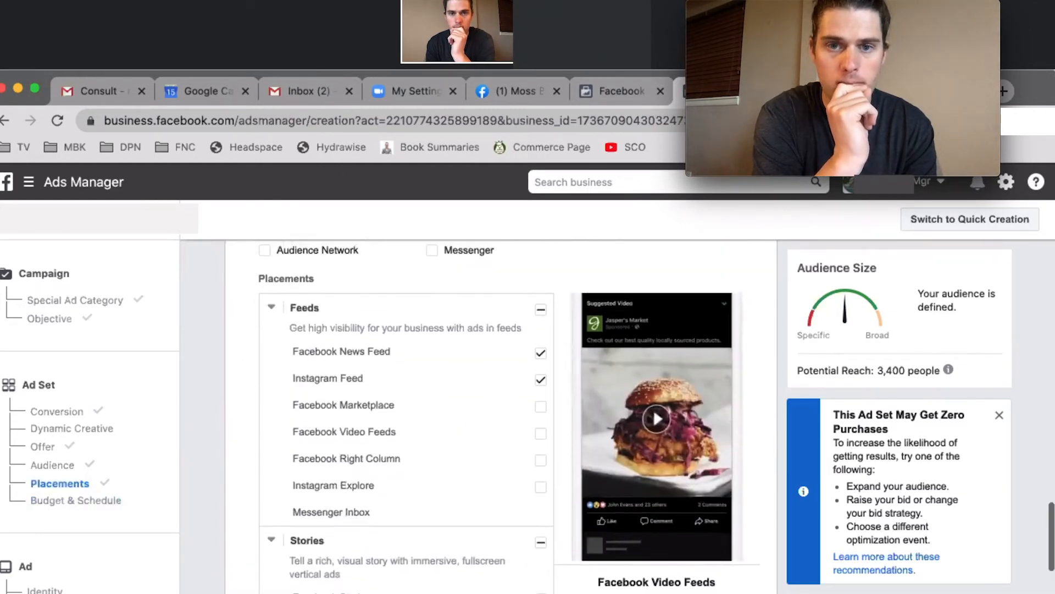
scroll(500, 412, up, 6)
scroll(500, 412, up, 3)
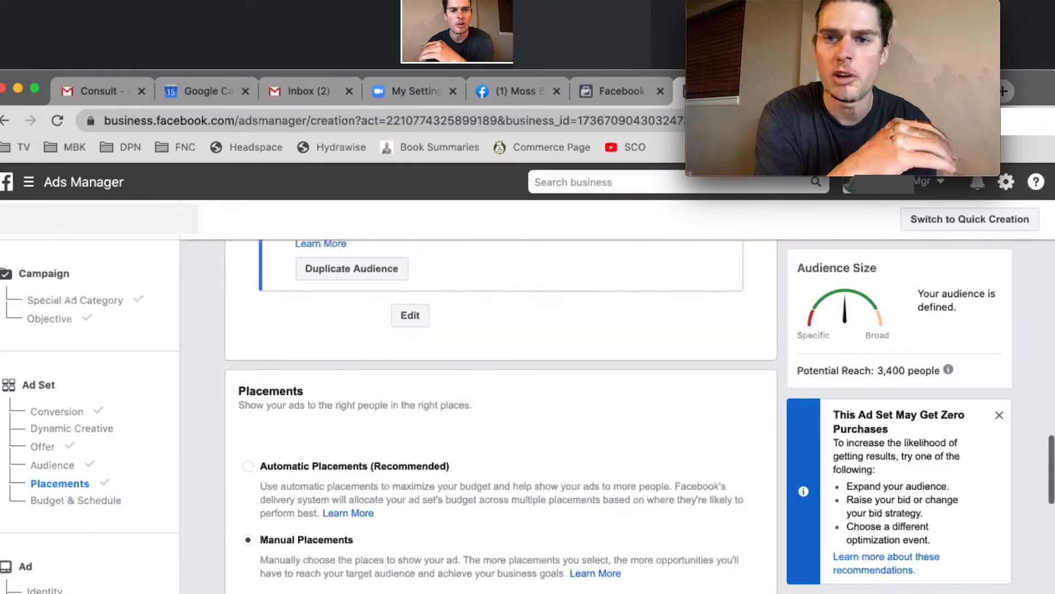
scroll(711, 521, up, 1)
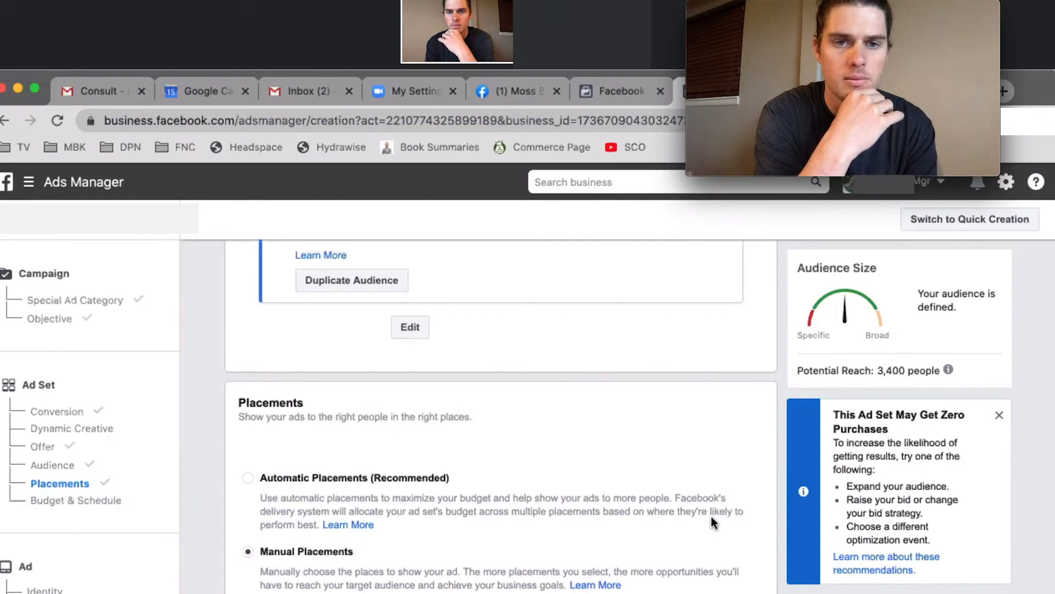
scroll(711, 516, up, 8)
scroll(711, 516, down, 15)
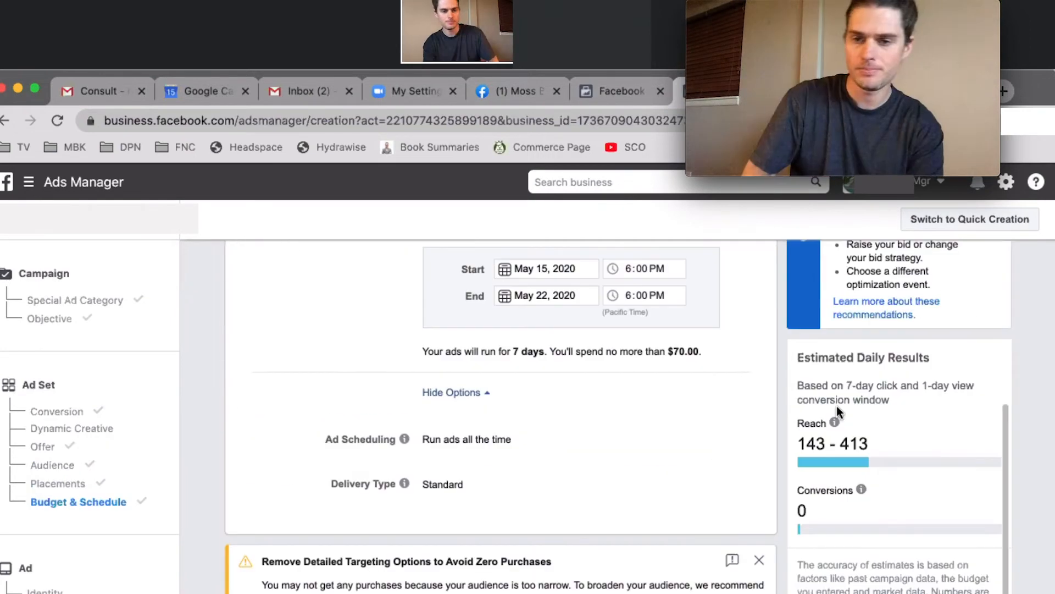
mouse_move(832, 420)
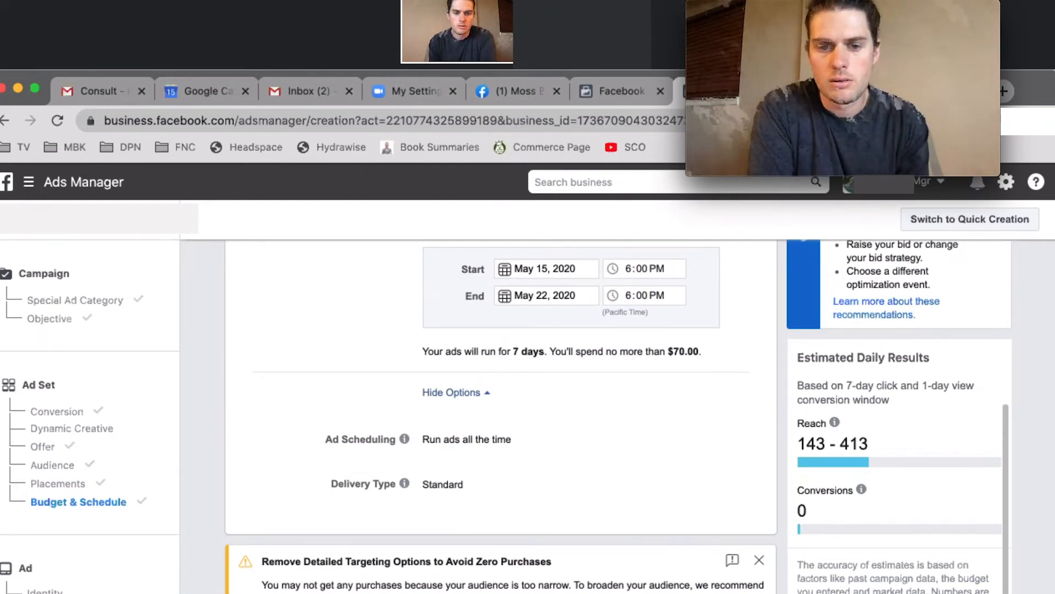
Continue to the ad level and choose the business's Facebook Page and the mossbeachkombucha Instagram account as its identity.
click(45, 592)
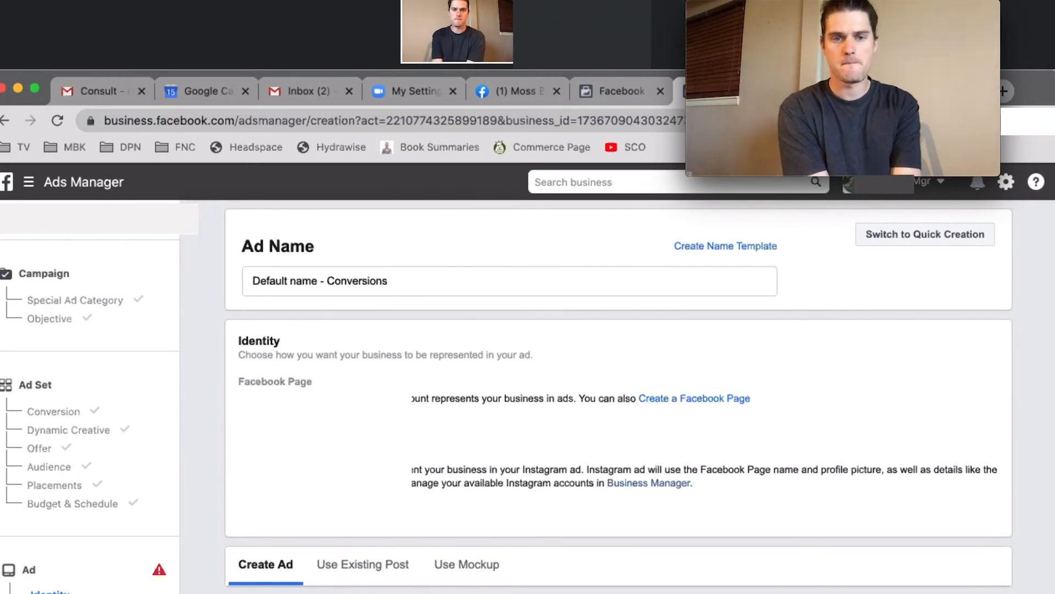
click(324, 422)
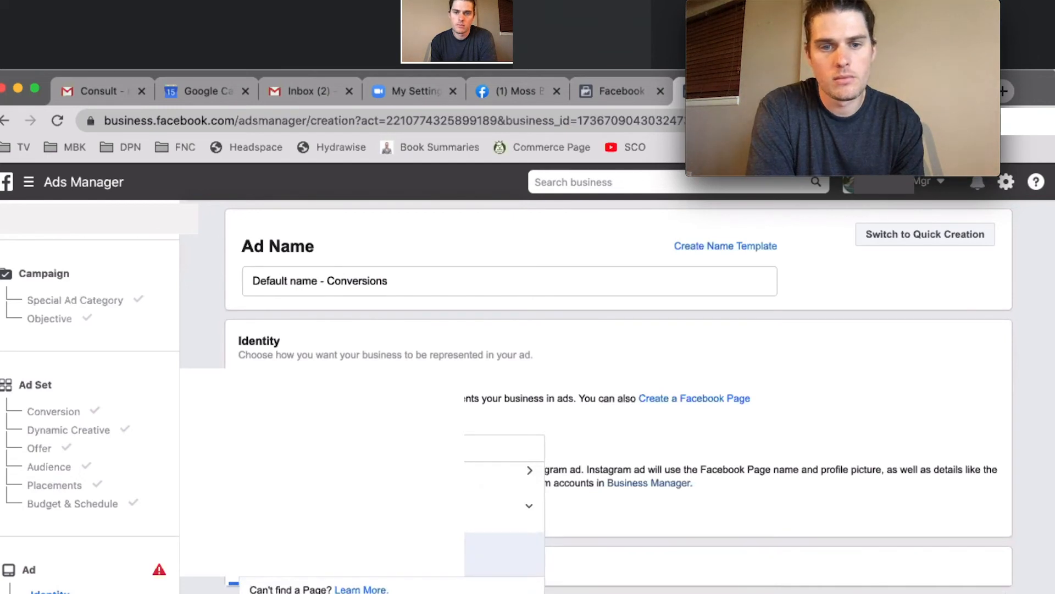
click(518, 401)
scroll(479, 458, down, 1)
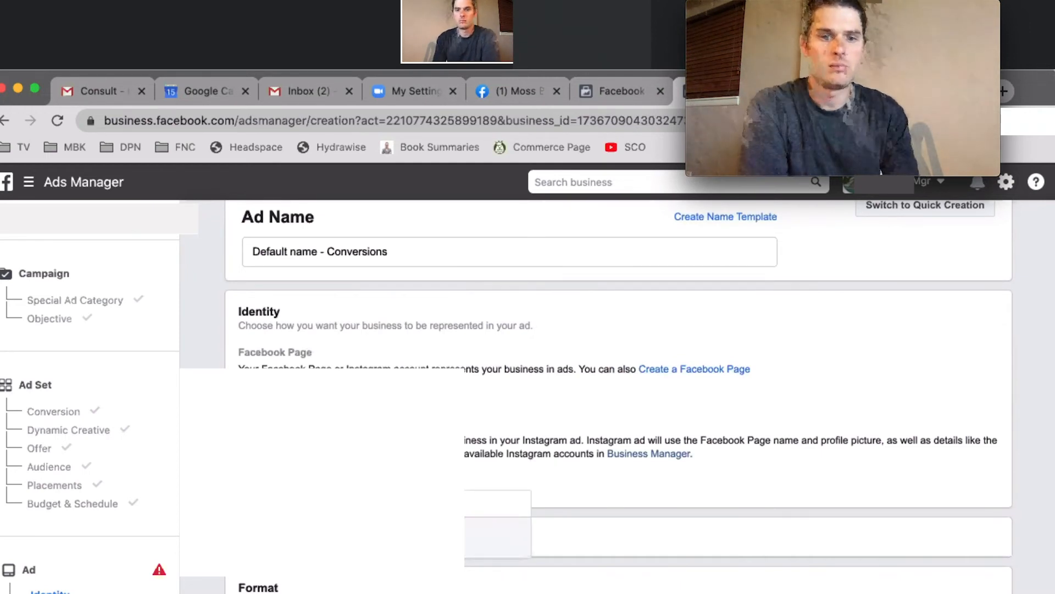
Upload the "Photo Apr 26..." image and select it as media for the single image or video ad.
scroll(446, 482, down, 3)
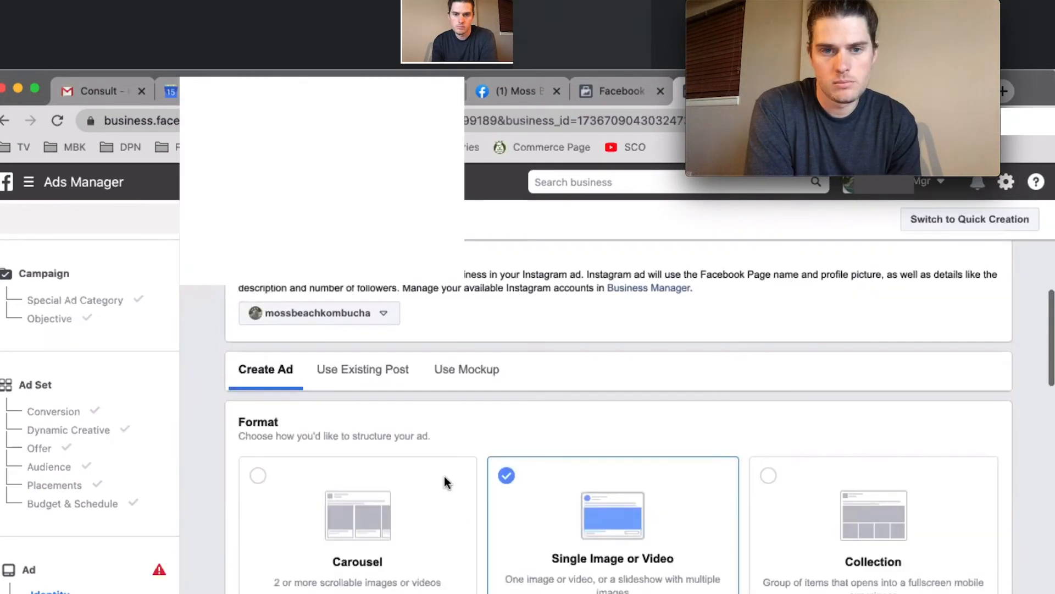
scroll(445, 481, down, 1)
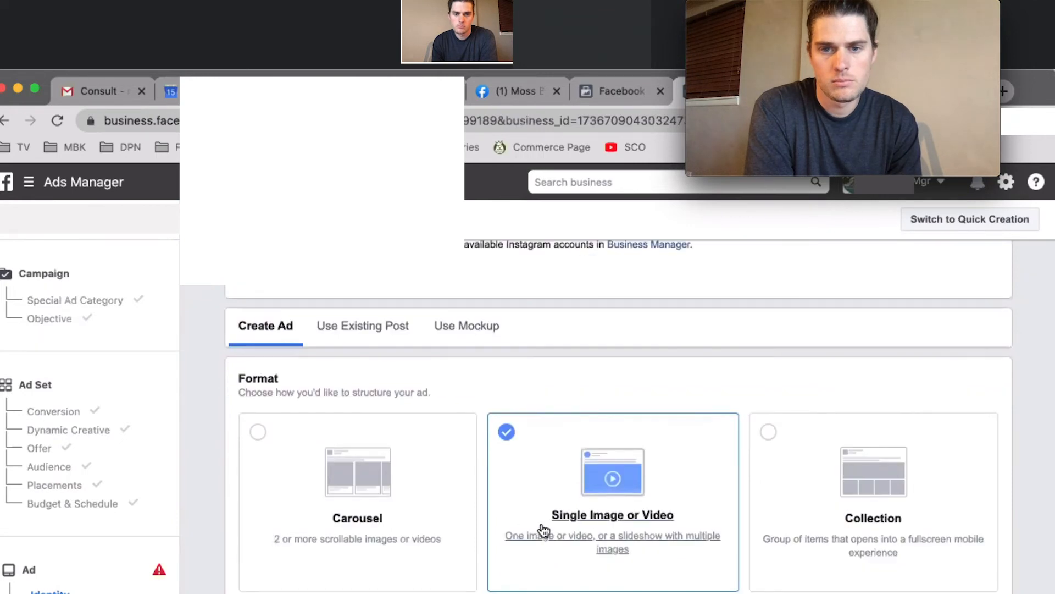
scroll(552, 521, down, 5)
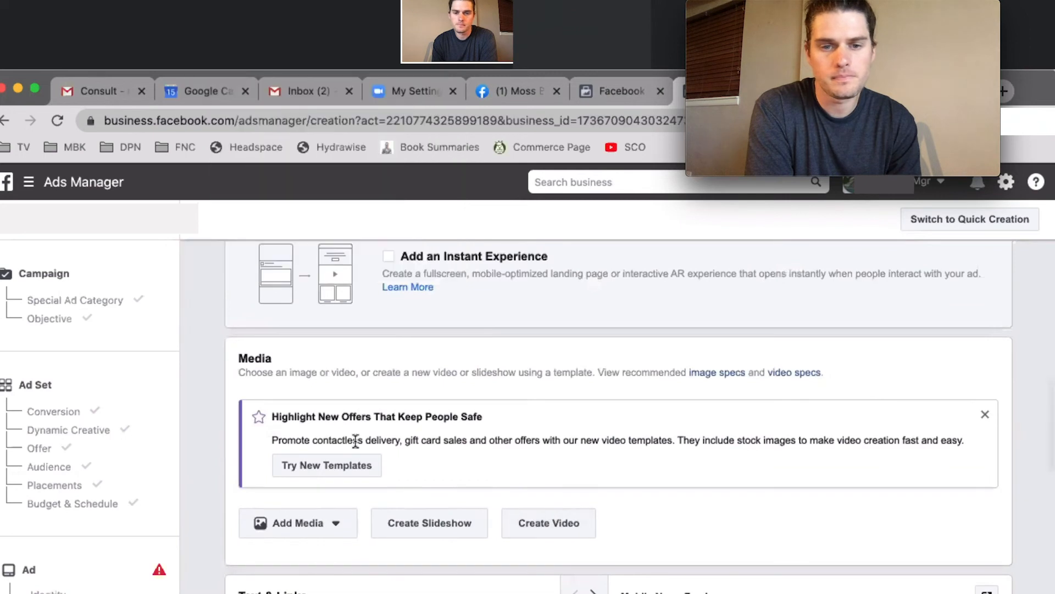
scroll(409, 391, down, 1)
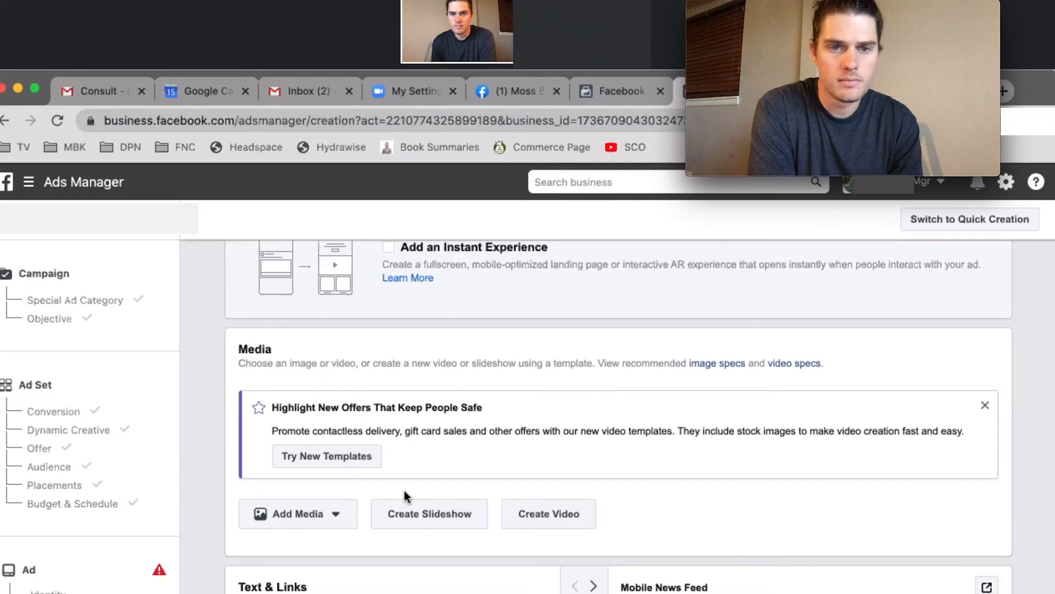
click(326, 520)
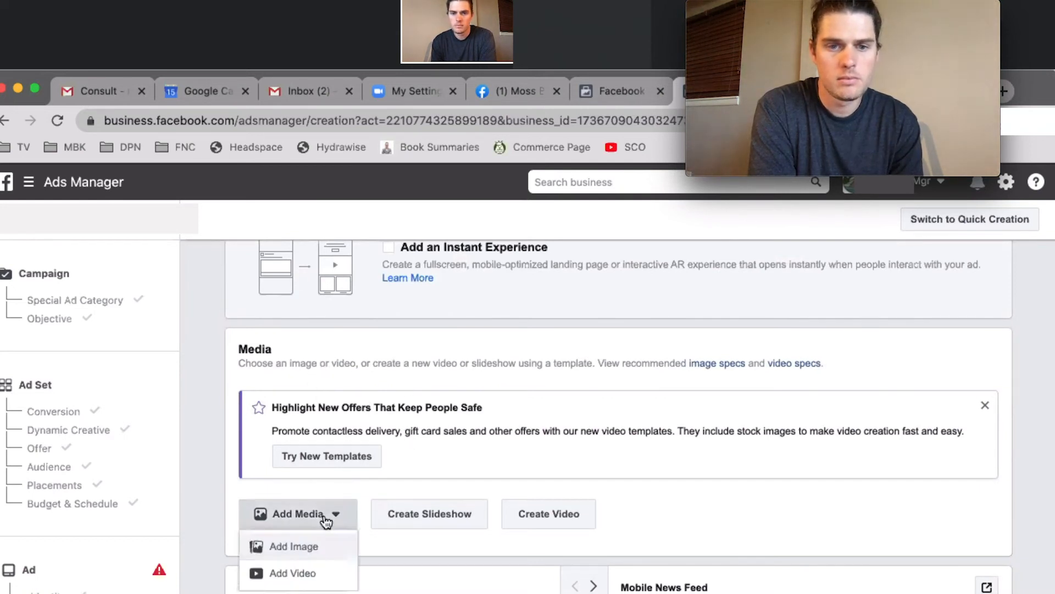
click(296, 547)
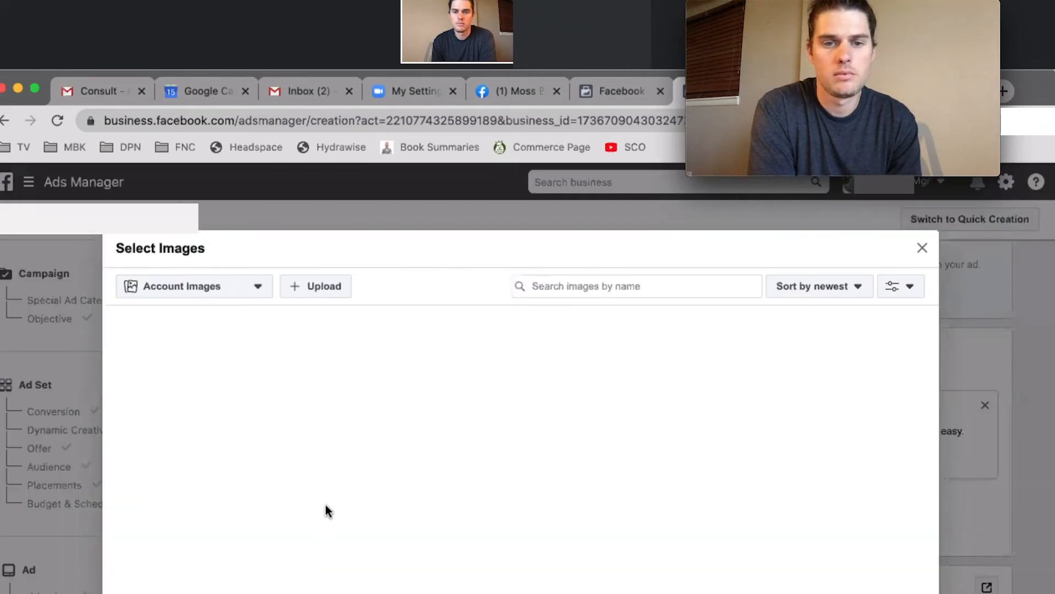
click(326, 287)
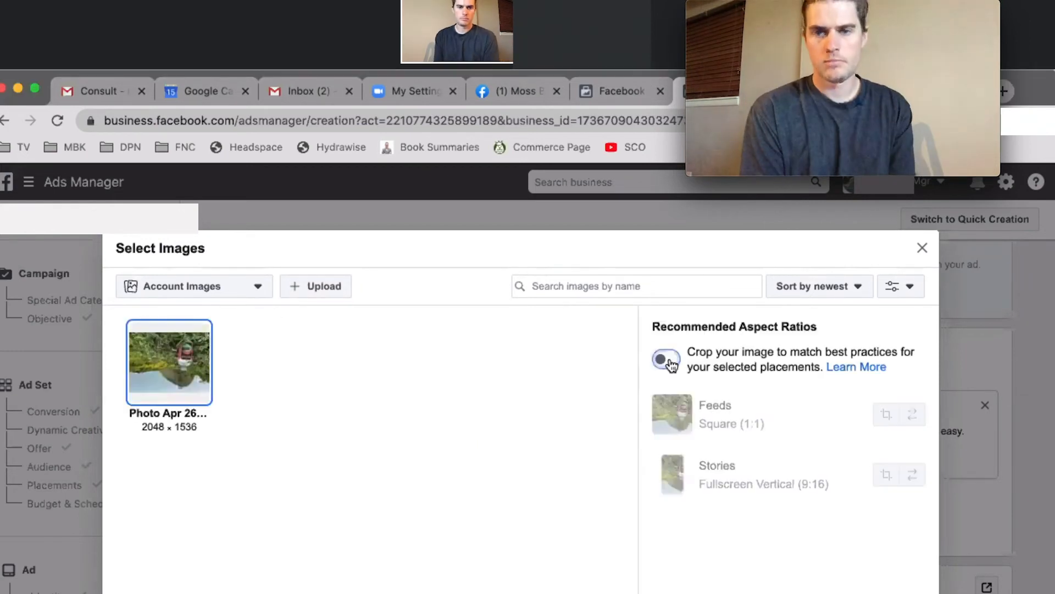
Enable cropping to the recommended aspect ratios, Square (1:1) for Feeds and Fullscreen Vertical (9:16) for Stories.
click(670, 364)
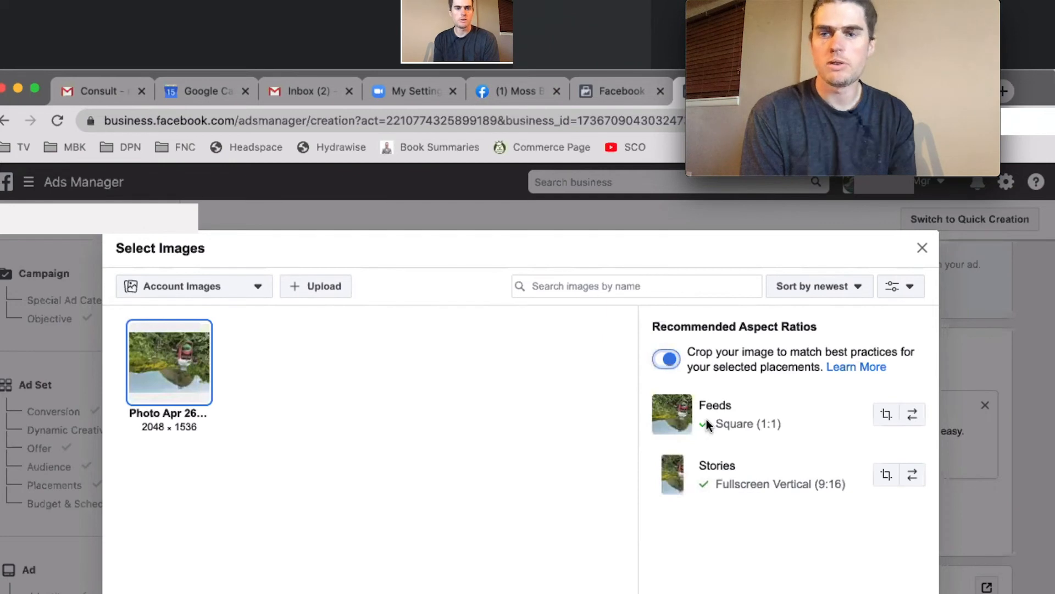
click(669, 364)
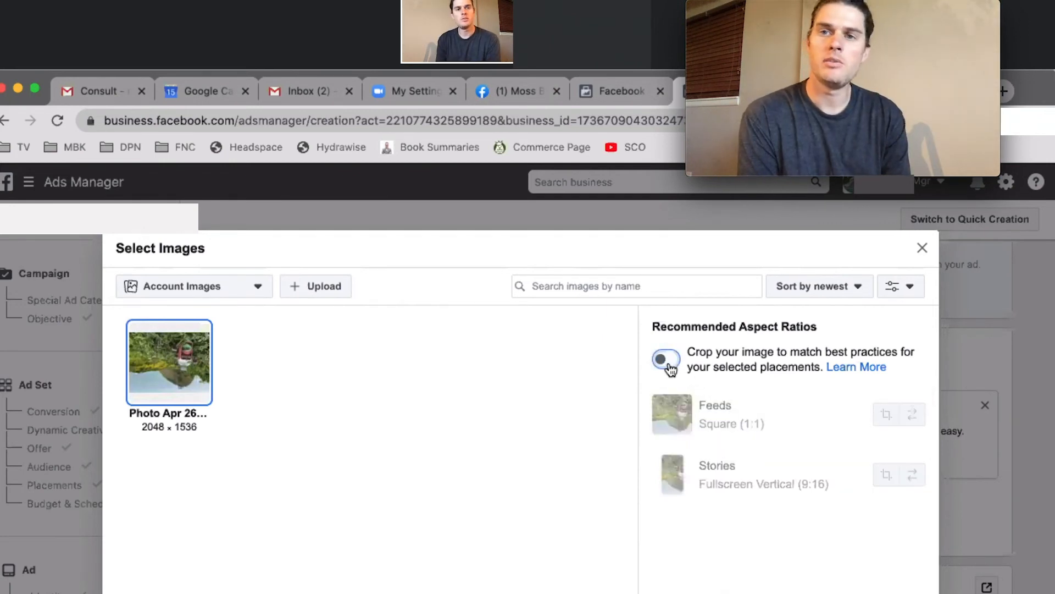
click(669, 364)
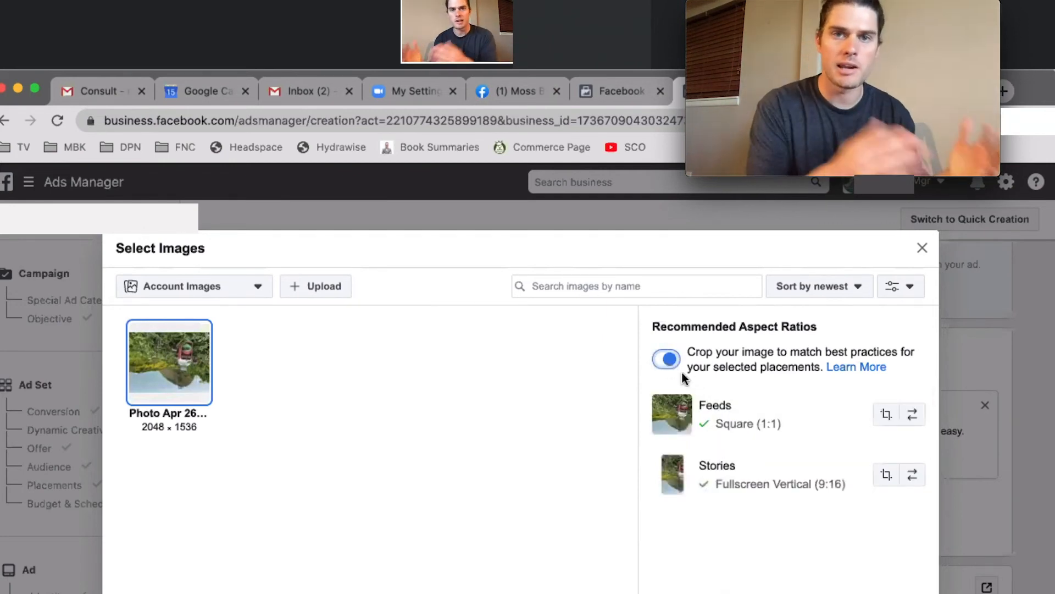
mouse_move(701, 406)
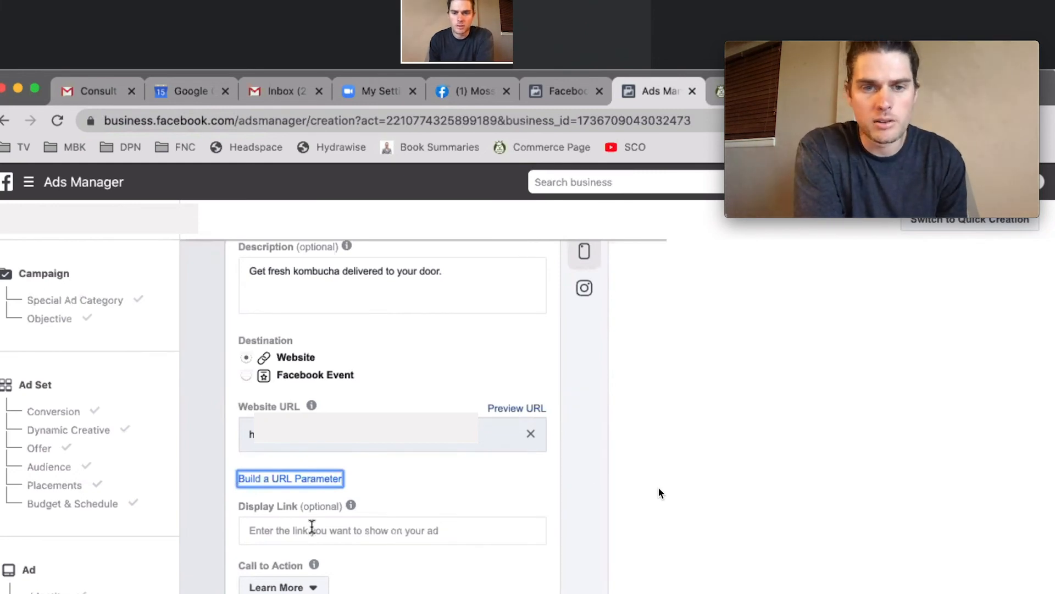
click(321, 531)
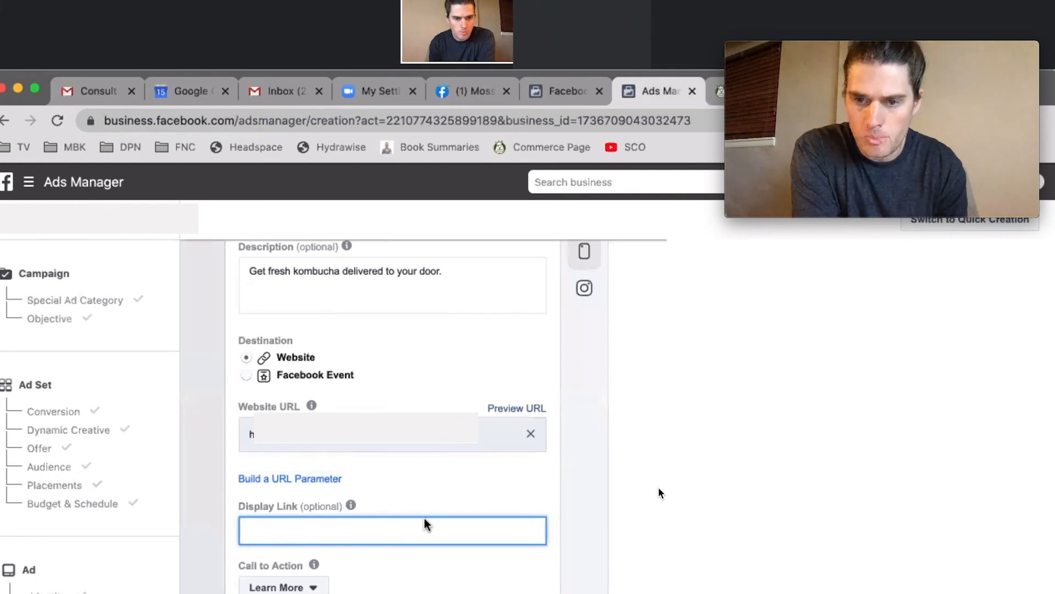
text(moss)
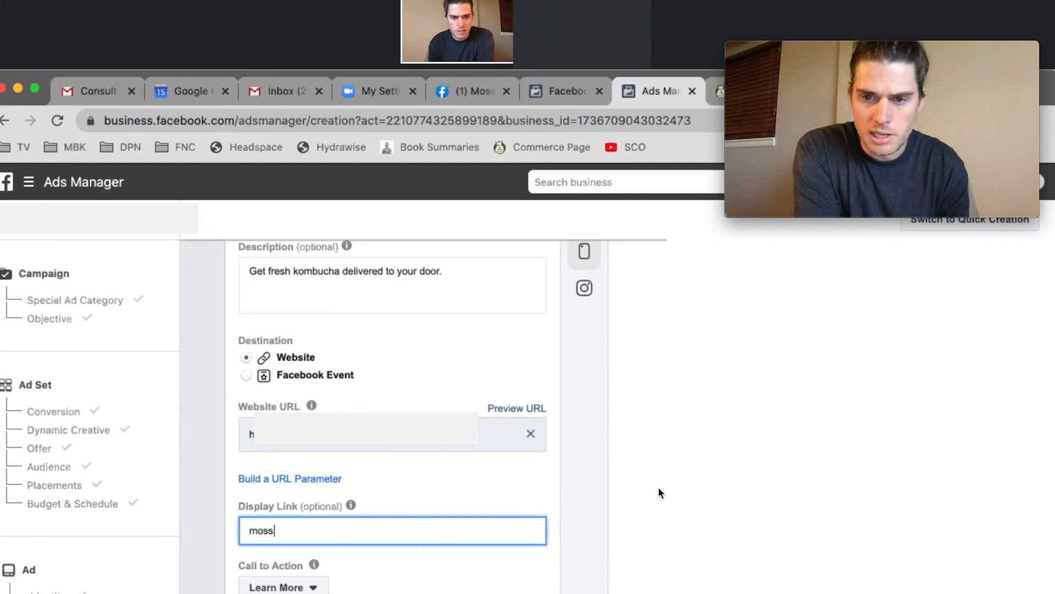
key(BackSpace)
key(BackSpace)
key(BackSpace)
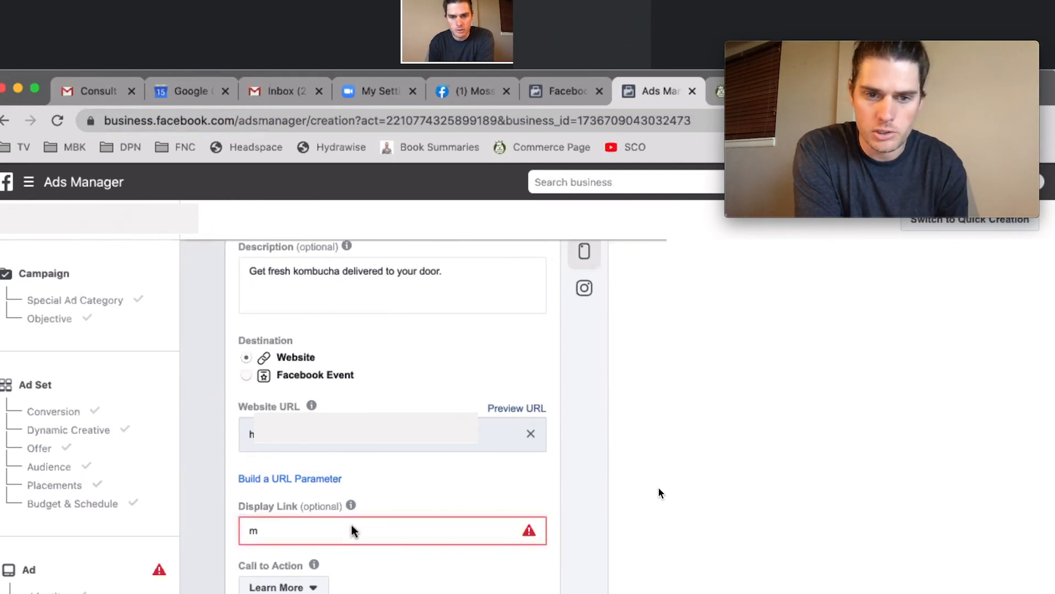
Review the ad's available call-to-action options and its language and conversion tracking settings.
click(280, 586)
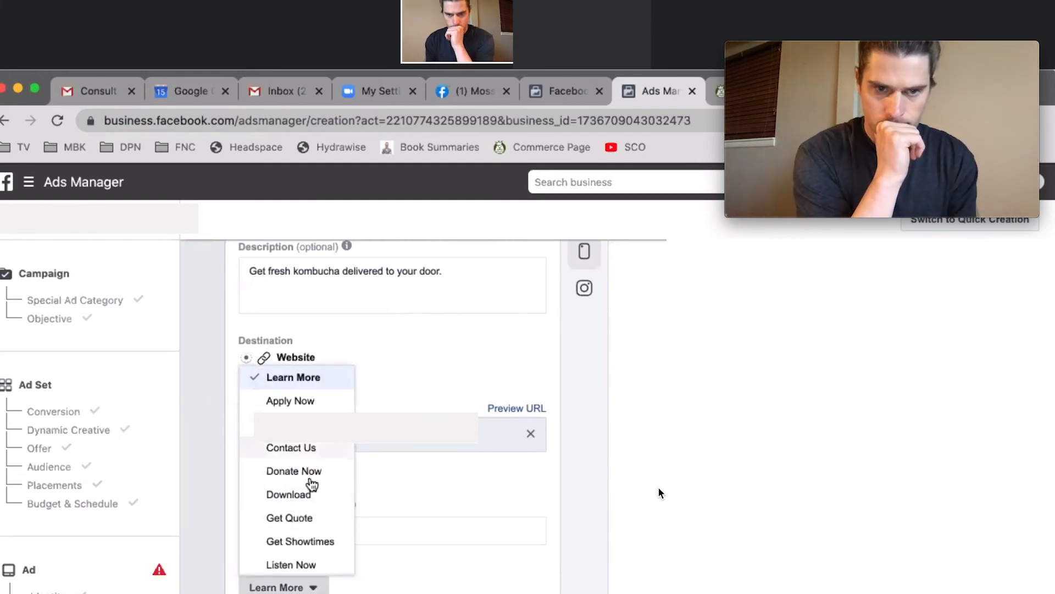
scroll(318, 542, down, 1)
scroll(314, 540, down, 4)
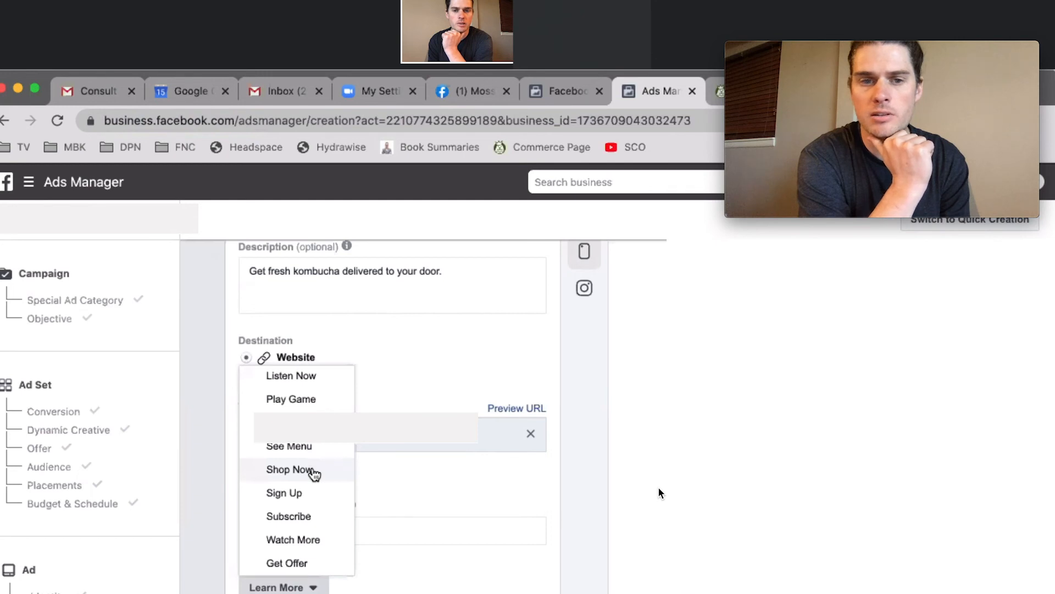
scroll(312, 412, down, 6)
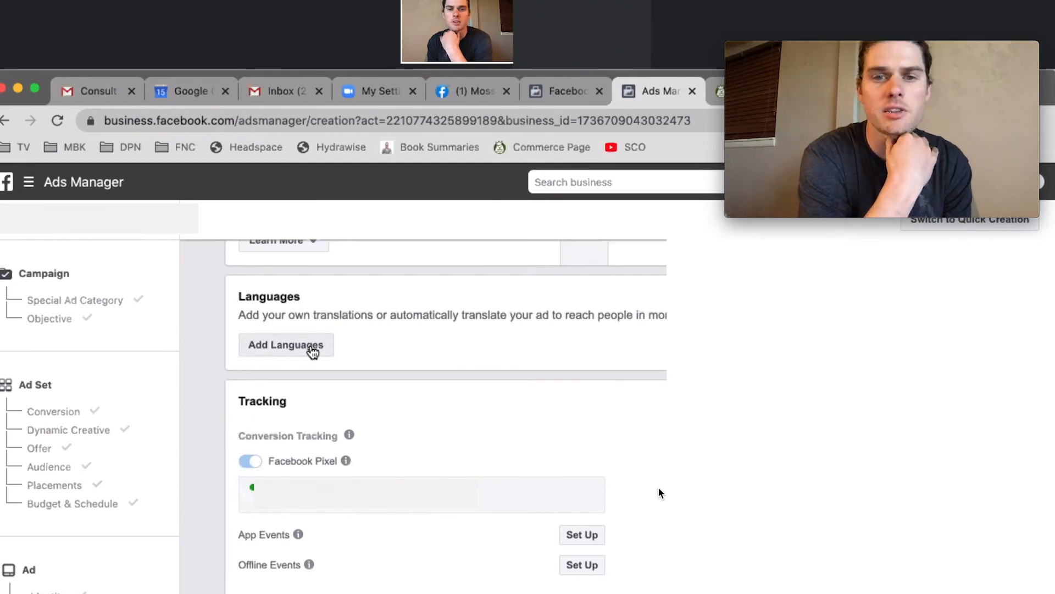
click(311, 347)
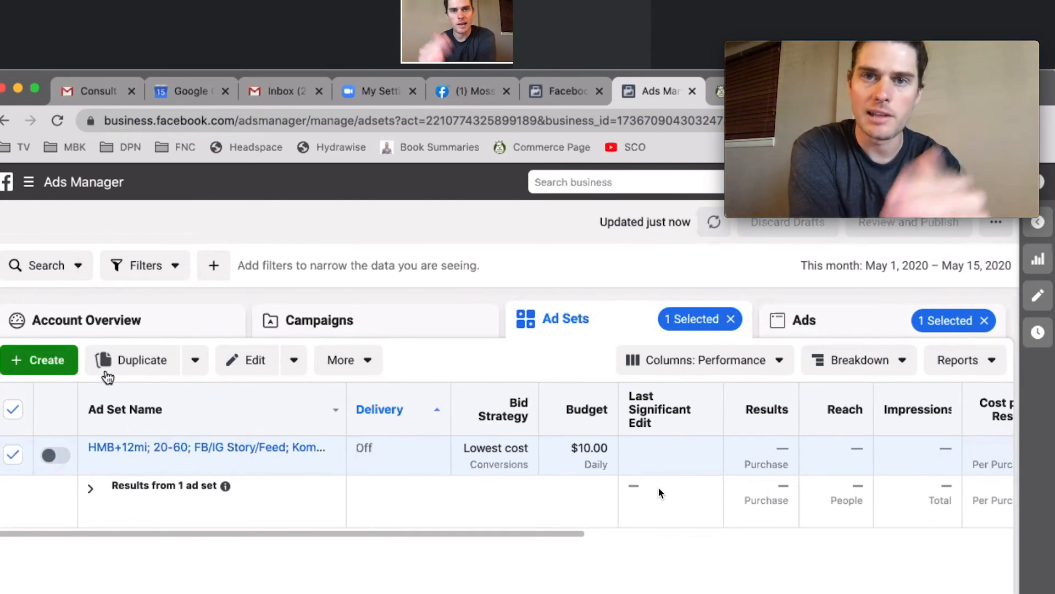
Examine the duplication options and the additional actions available for the selected kombucha ad set.
click(196, 363)
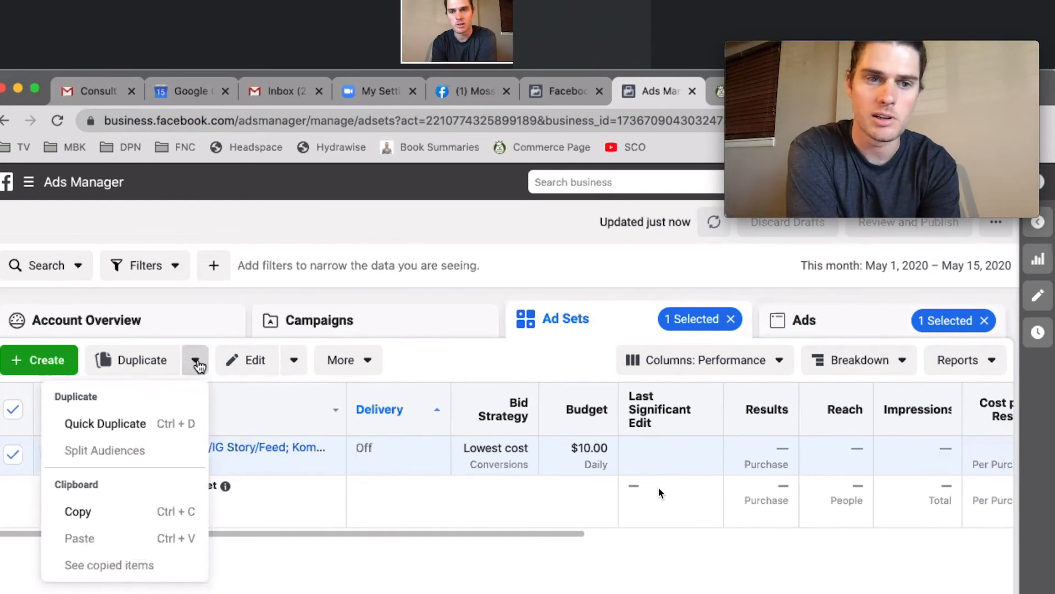
click(198, 366)
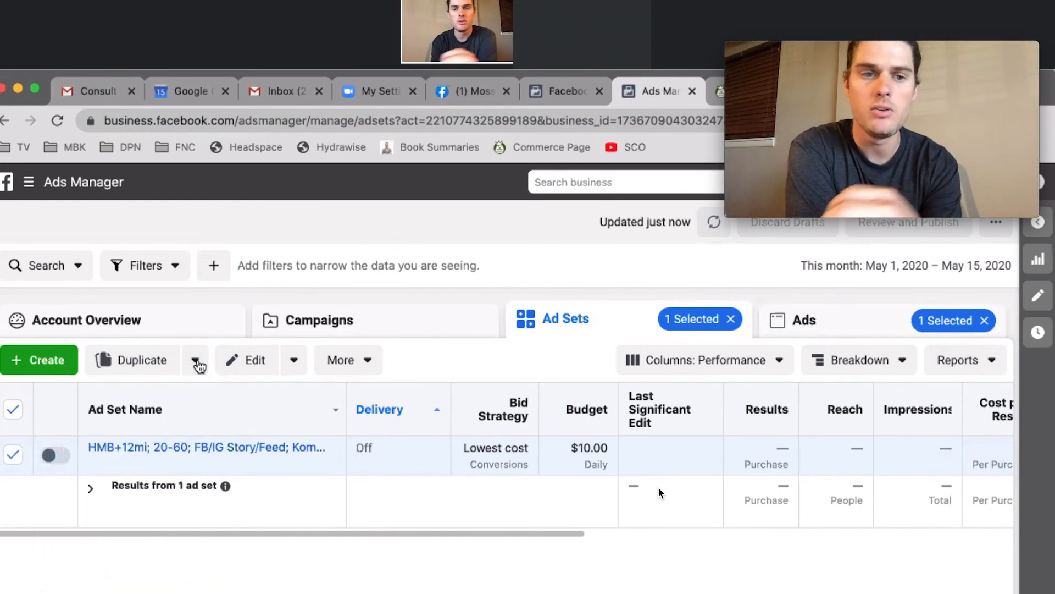
click(196, 363)
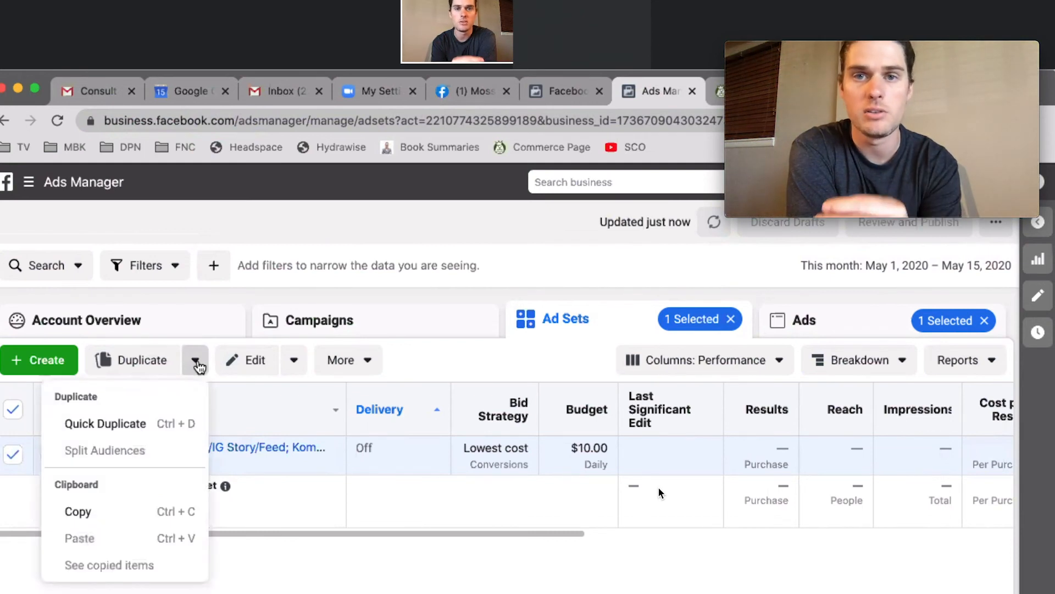
click(198, 365)
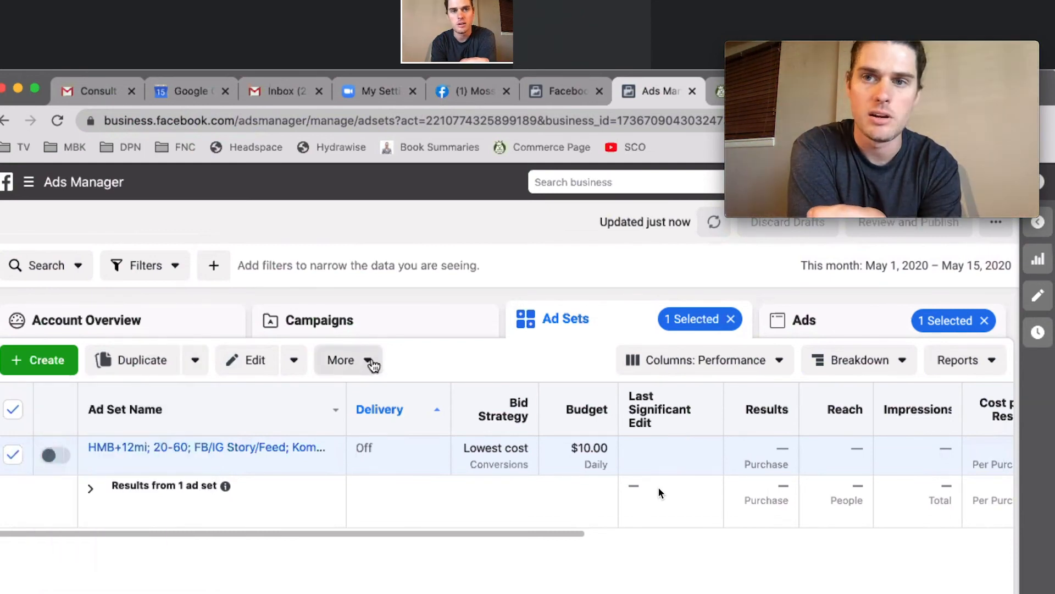
click(372, 363)
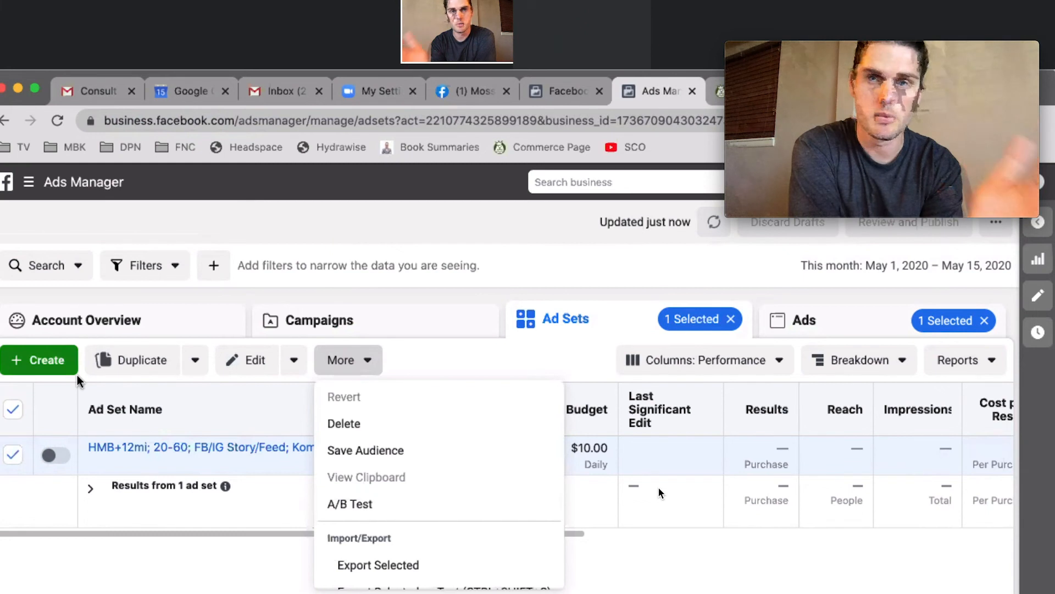
click(350, 362)
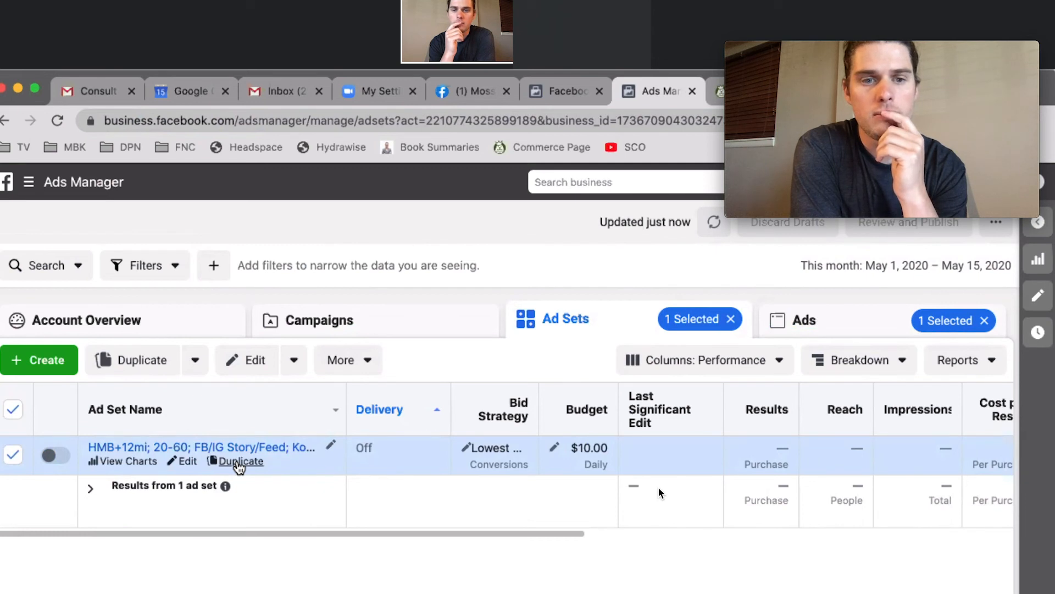
click(367, 361)
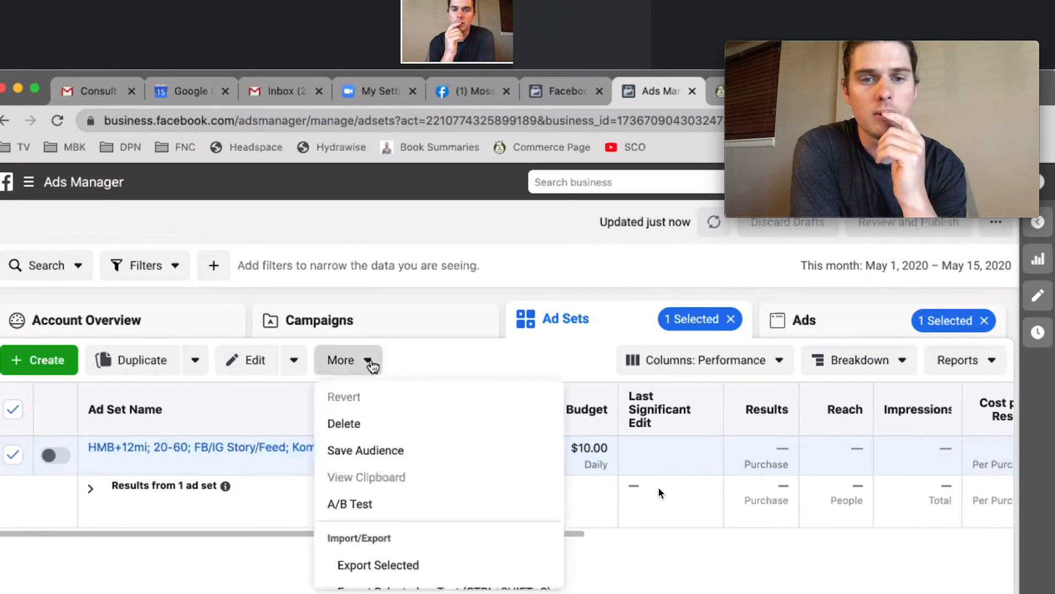
click(238, 585)
Duplicate the kombucha ad set into the original campaign as one copy, showing existing reactions, comments and shares on new ads.
mouse_move(253, 463)
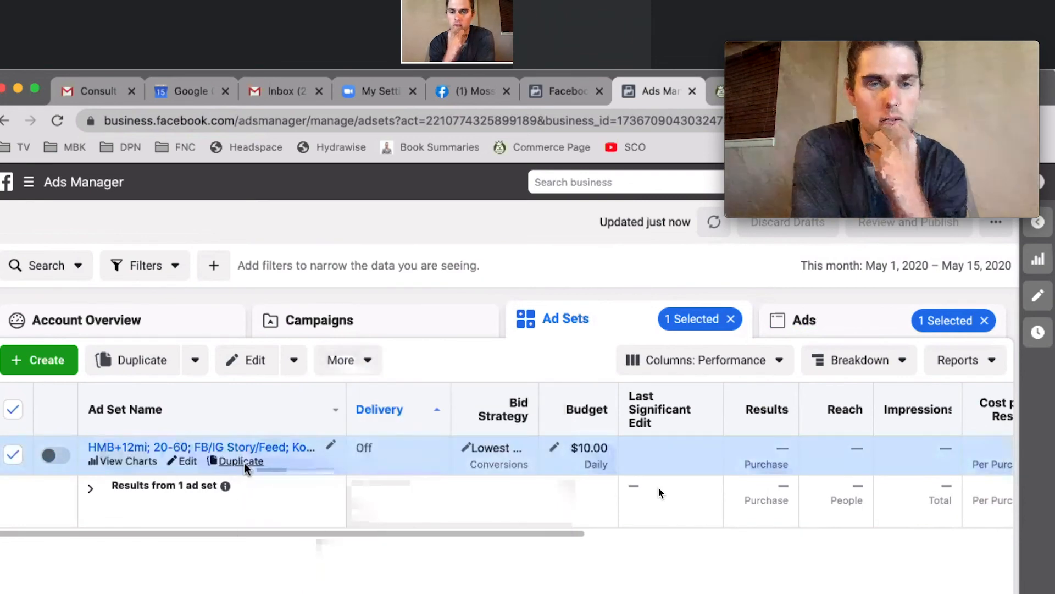
click(242, 461)
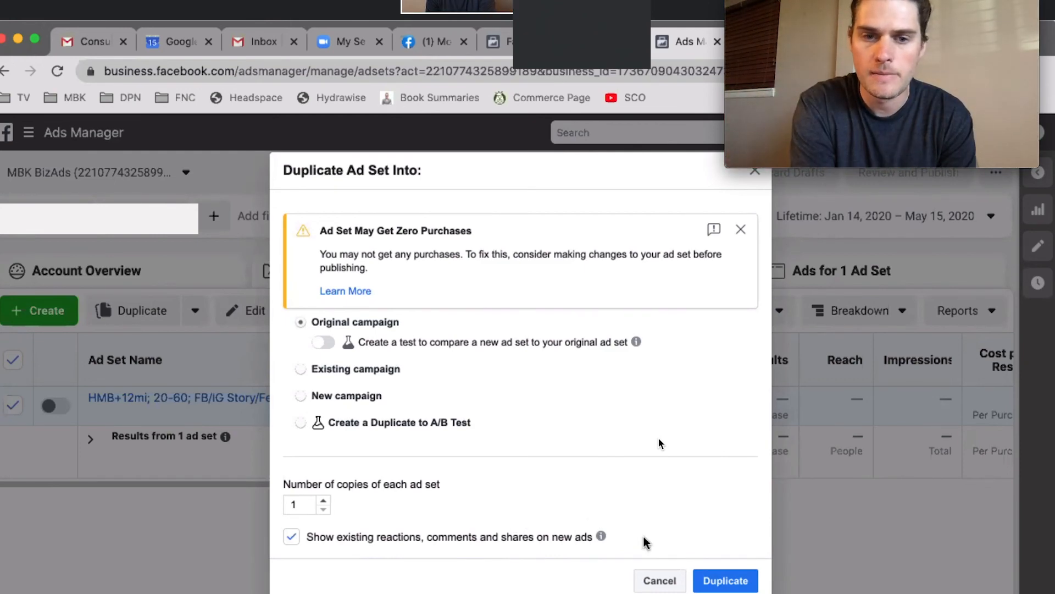
click(725, 583)
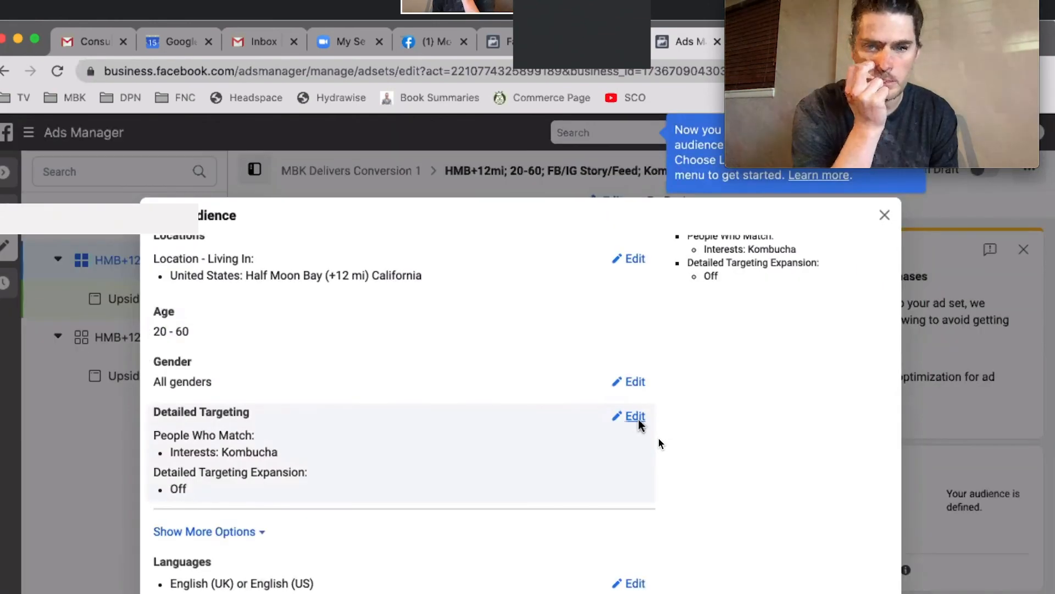
Edit the copied ad set's detailed targeting at its Kombucha interest, and end the ad set's name with Yoga.
click(615, 417)
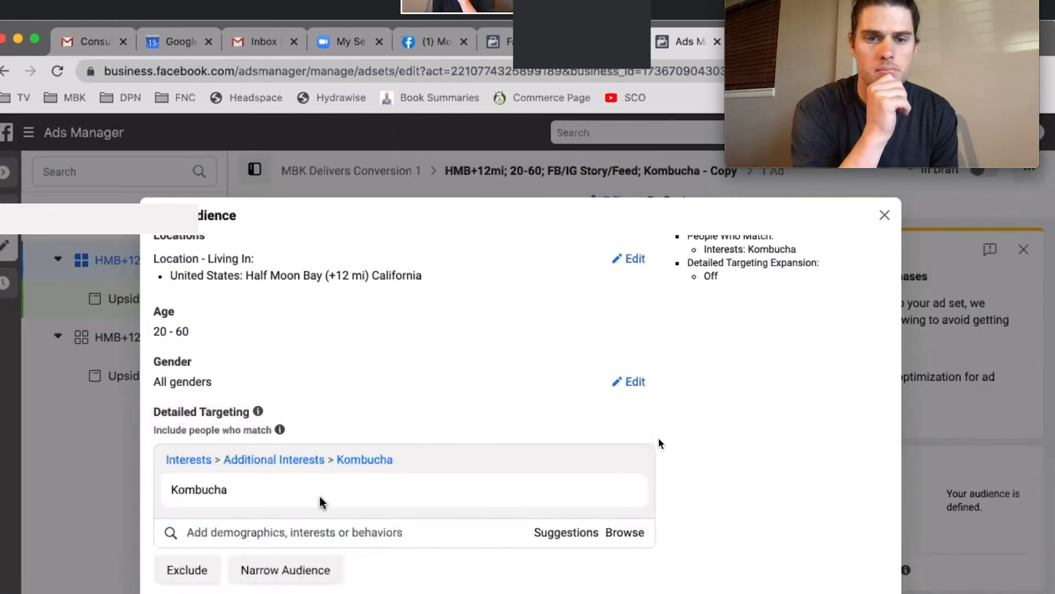
drag(230, 493, 170, 476)
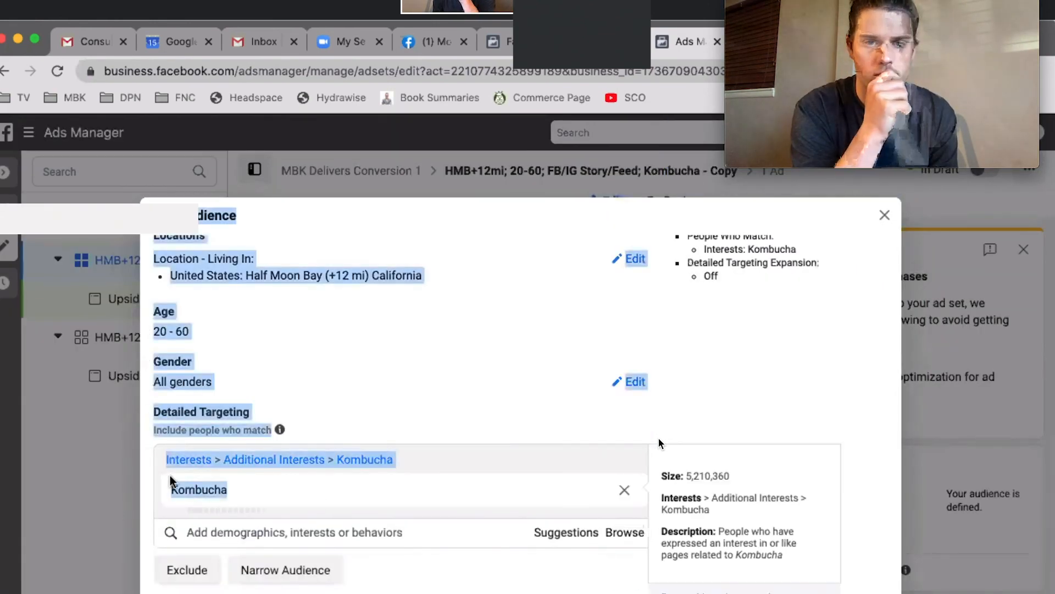
double_click(193, 495)
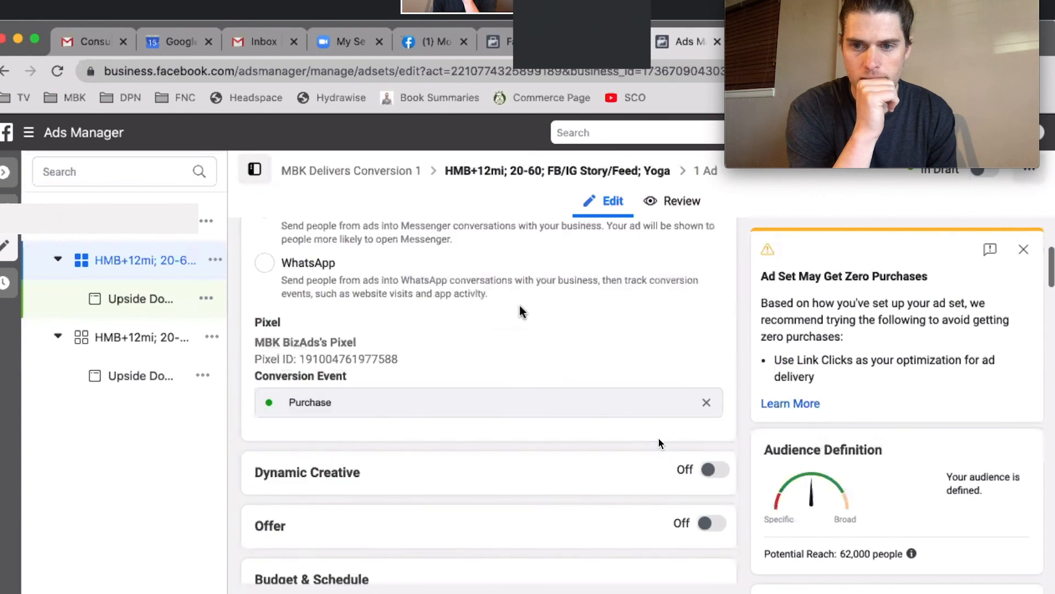
Review the copied ad set's budget, schedule, audience, and optimization and delivery settings.
scroll(659, 438, down, 8)
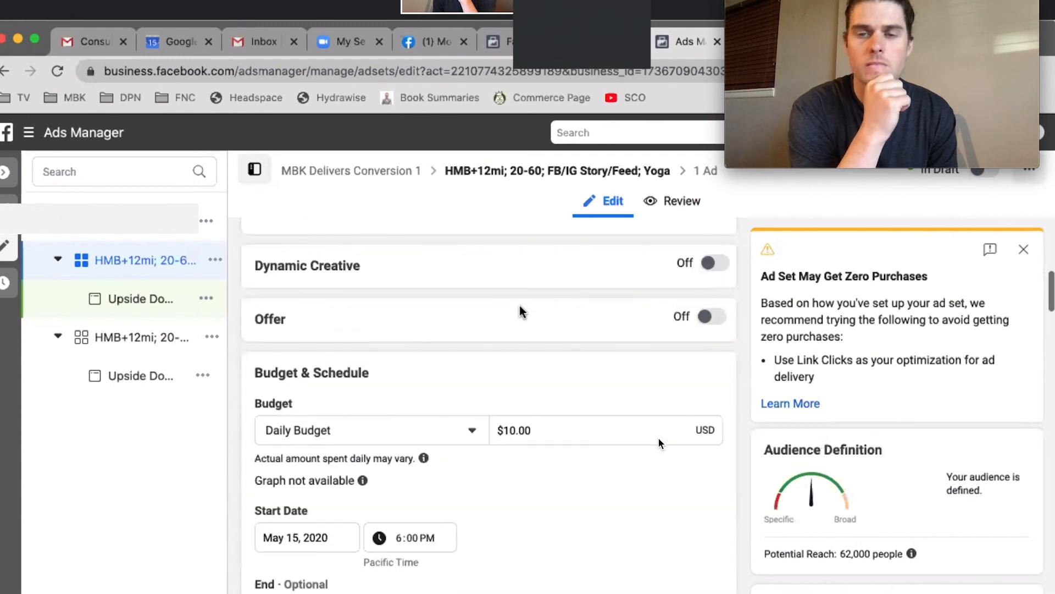
scroll(658, 441, down, 15)
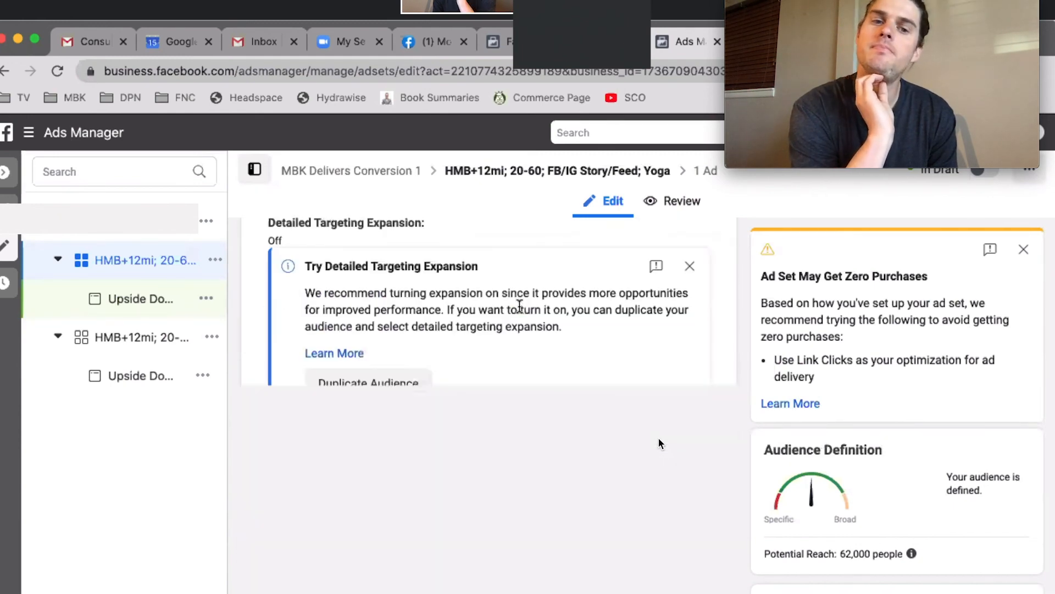
scroll(659, 441, down, 10)
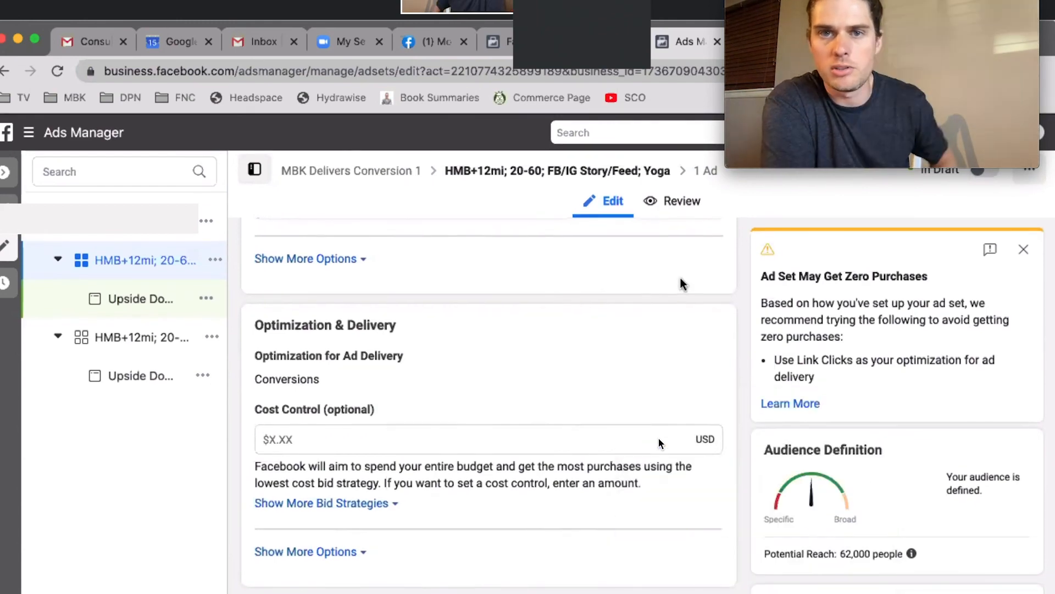
scroll(681, 291, up, 20)
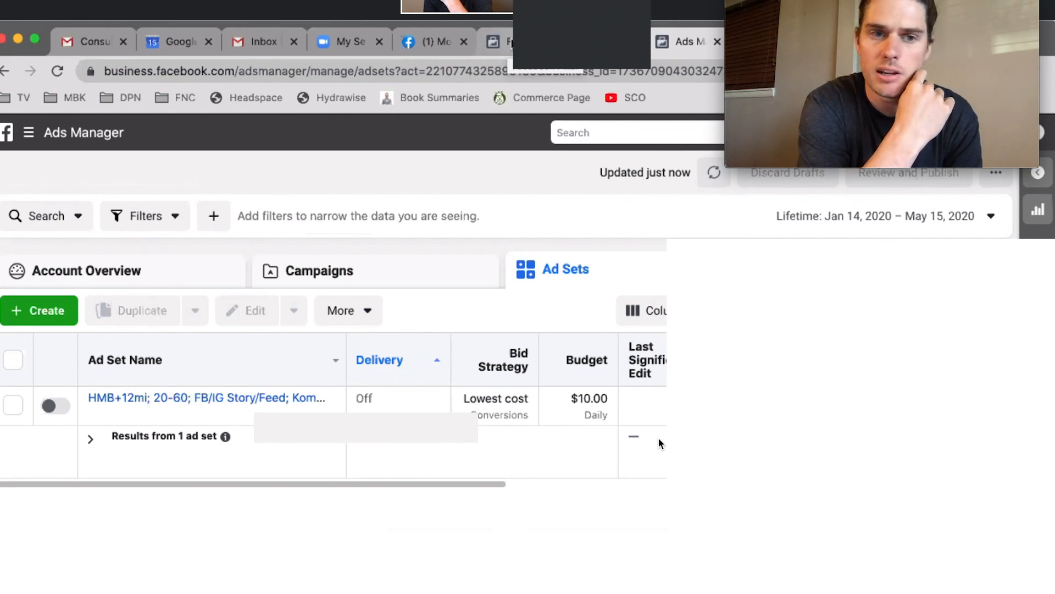
Switch to the Audiences page, open Audience Insights from there and start with the Everyone on Facebook audience.
click(607, 42)
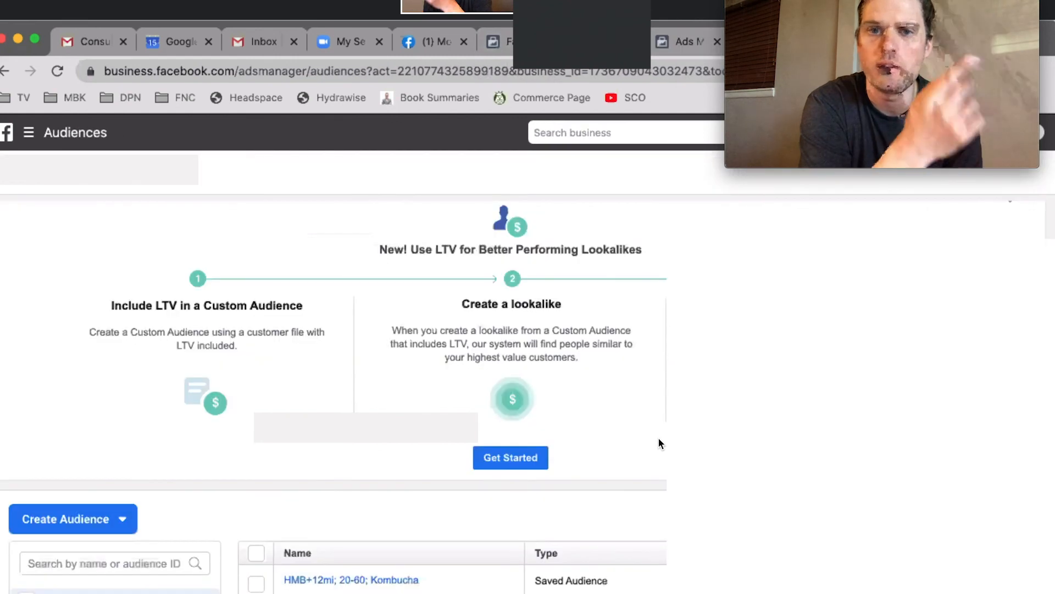
click(28, 131)
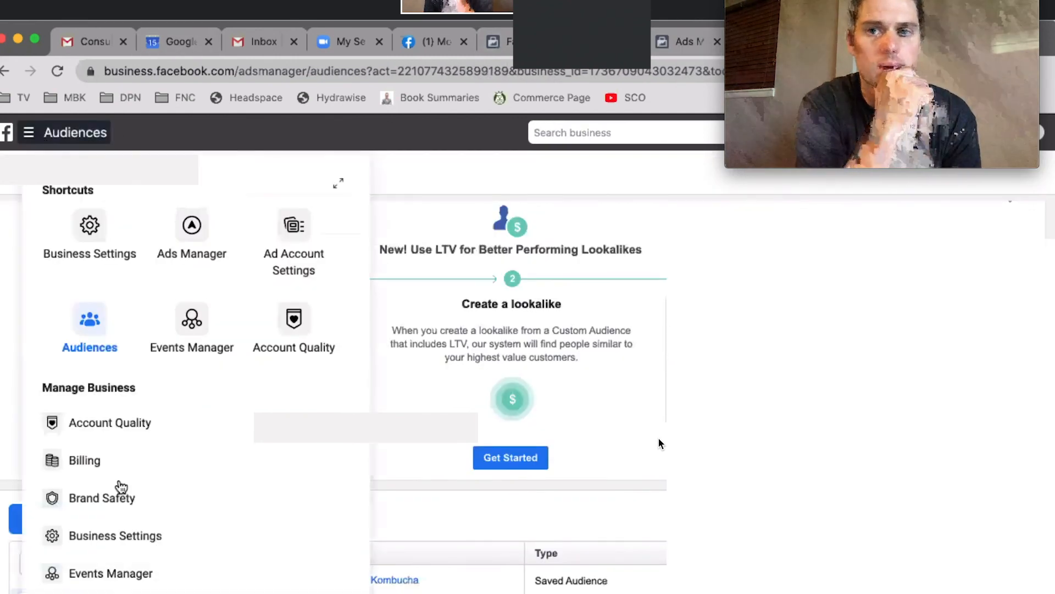
scroll(119, 476, down, 10)
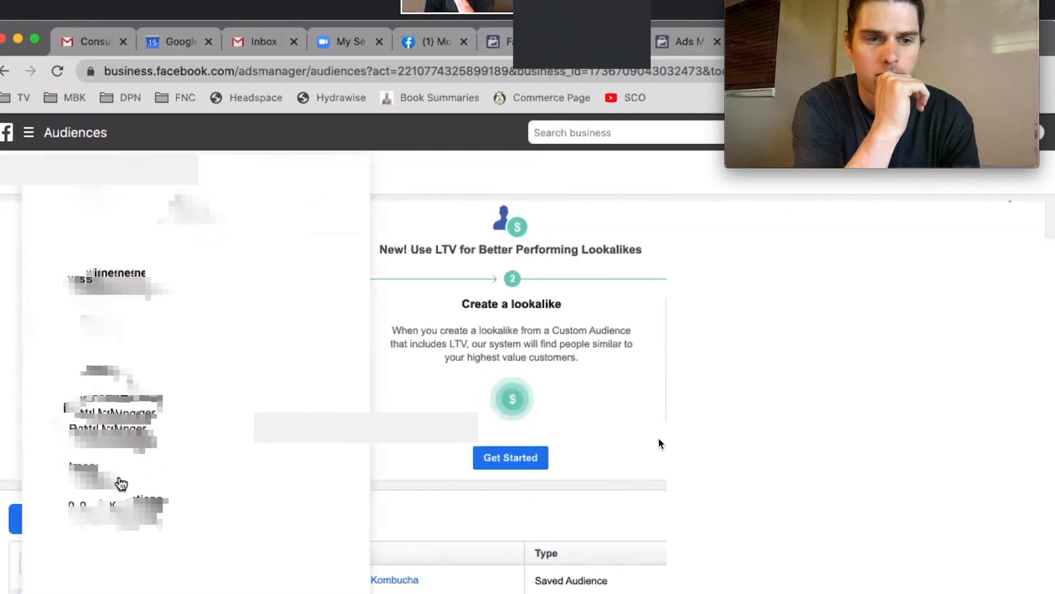
scroll(118, 481, up, 3)
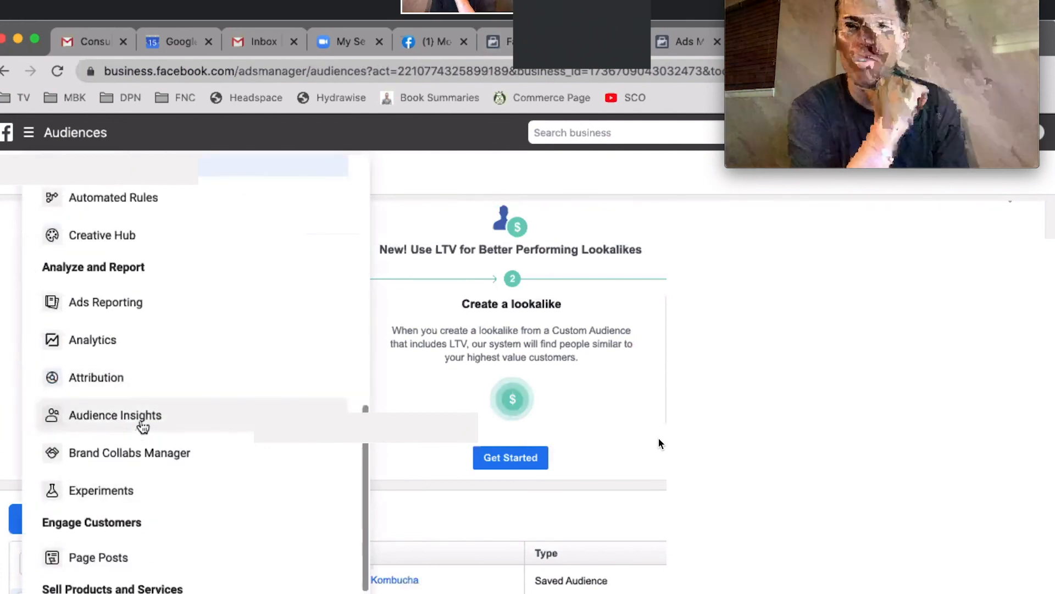
click(143, 425)
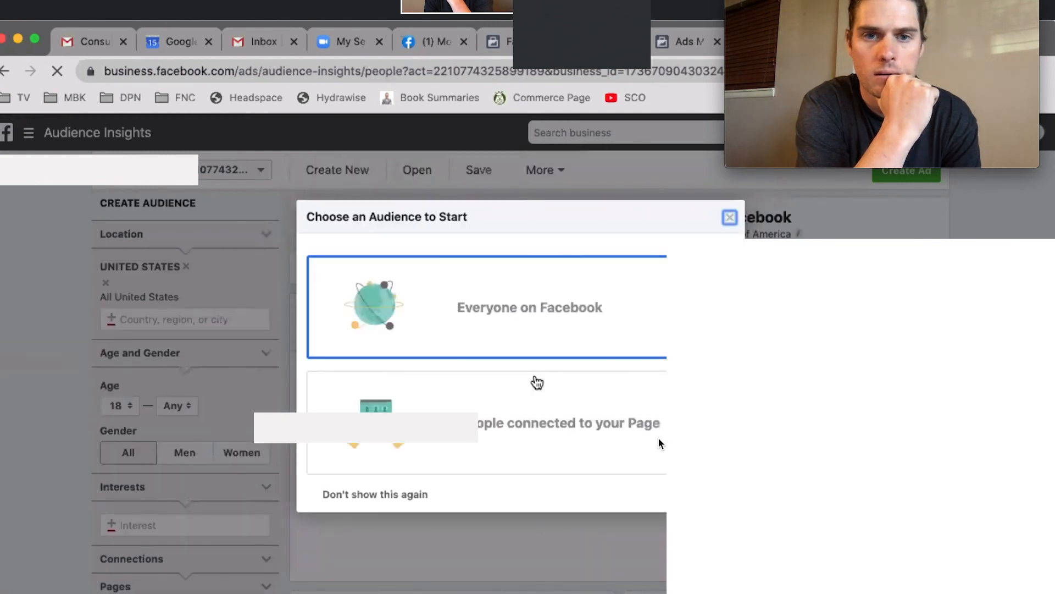
click(543, 323)
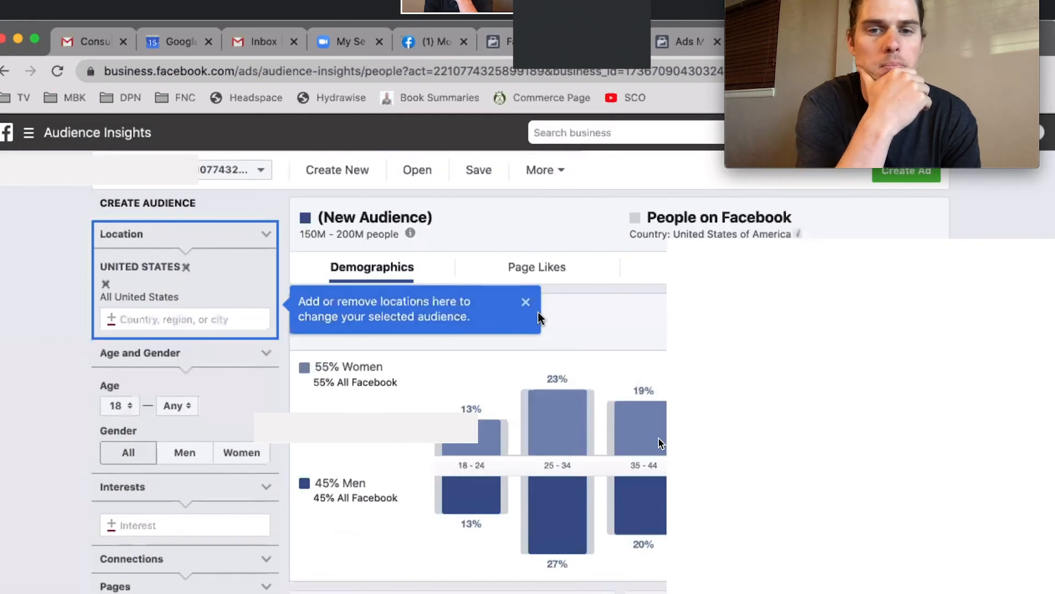
Add the Kombucha drink interest to the new United States audience.
click(152, 526)
text(kombucha)
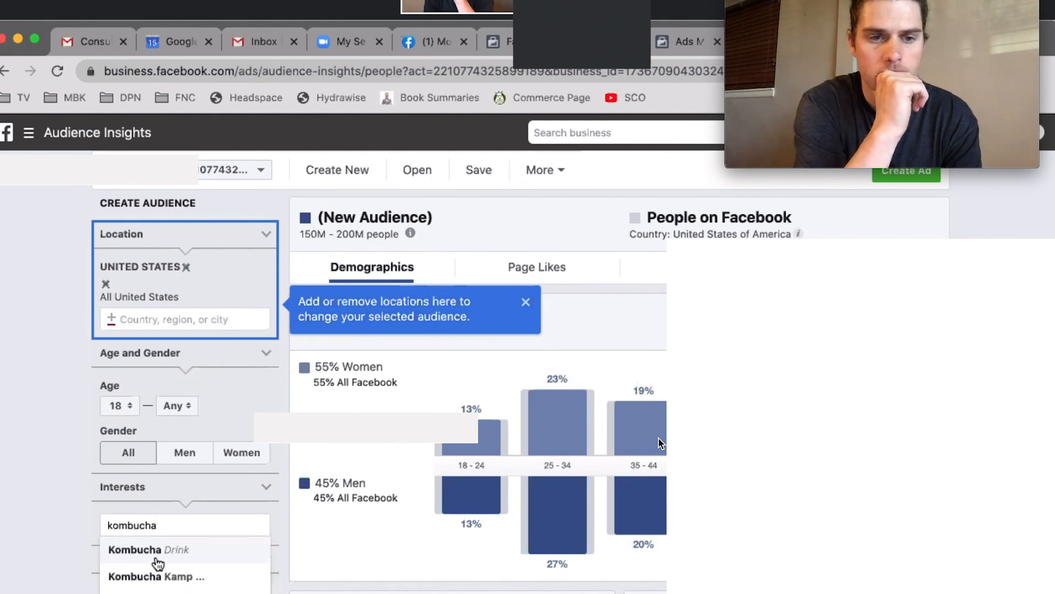
click(156, 555)
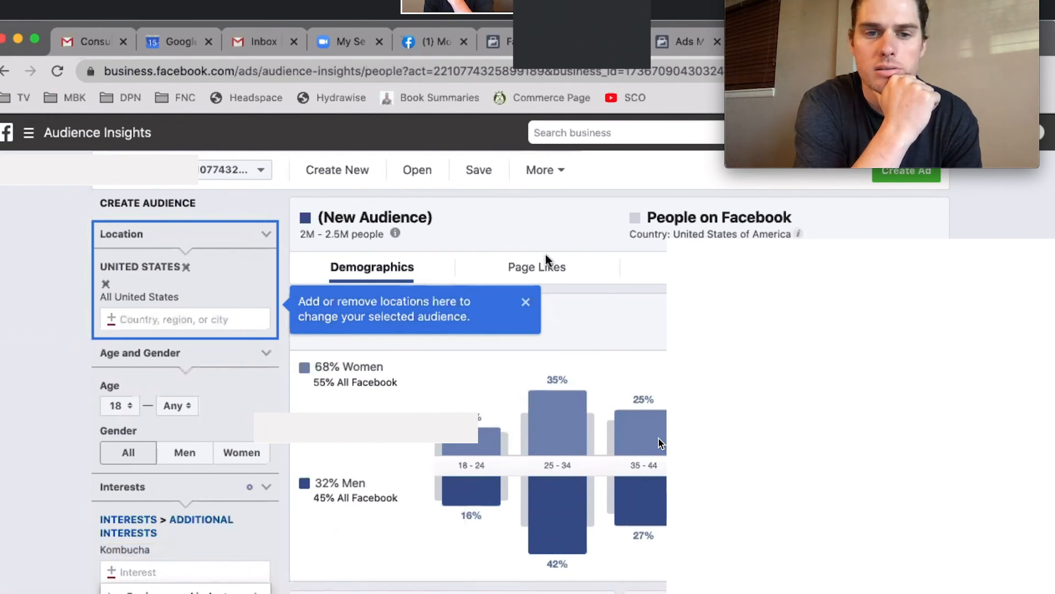
Examine the kombucha audience's Page Likes, covering the top categories and the pages ranked by relevance.
click(539, 270)
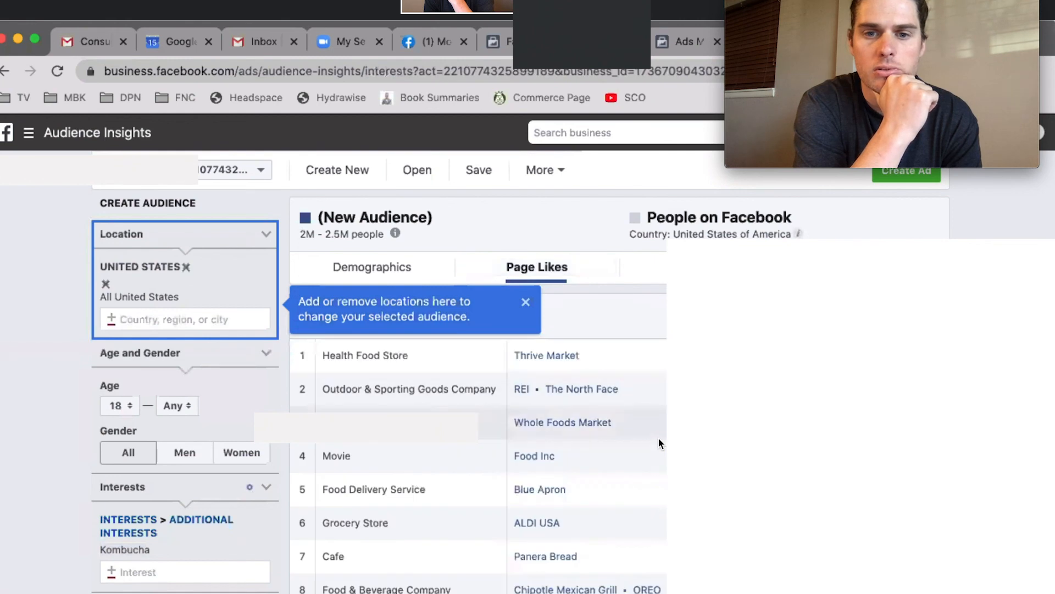
scroll(660, 443, down, 6)
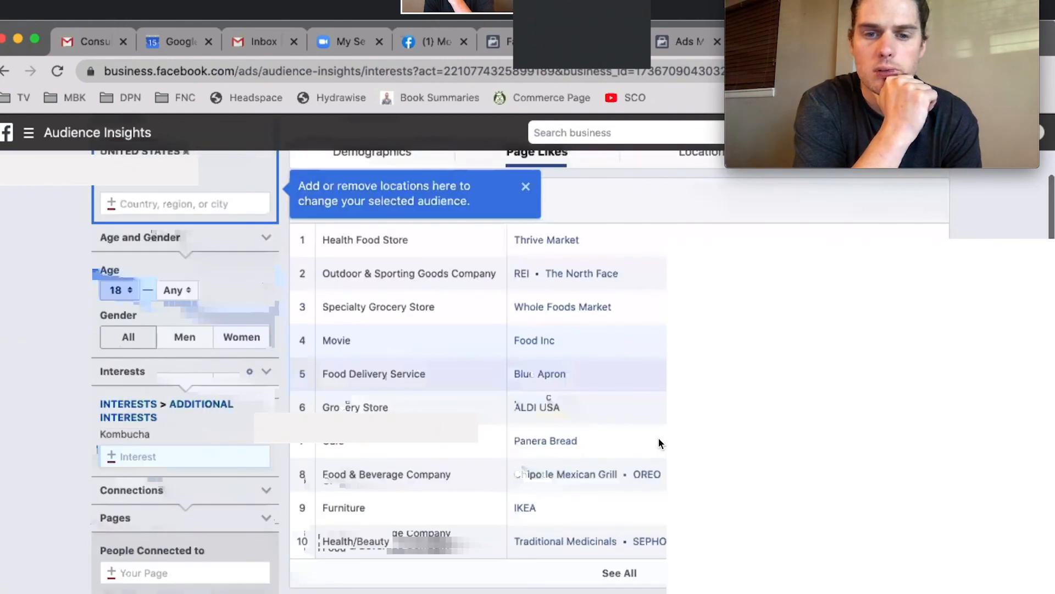
scroll(660, 443, down, 4)
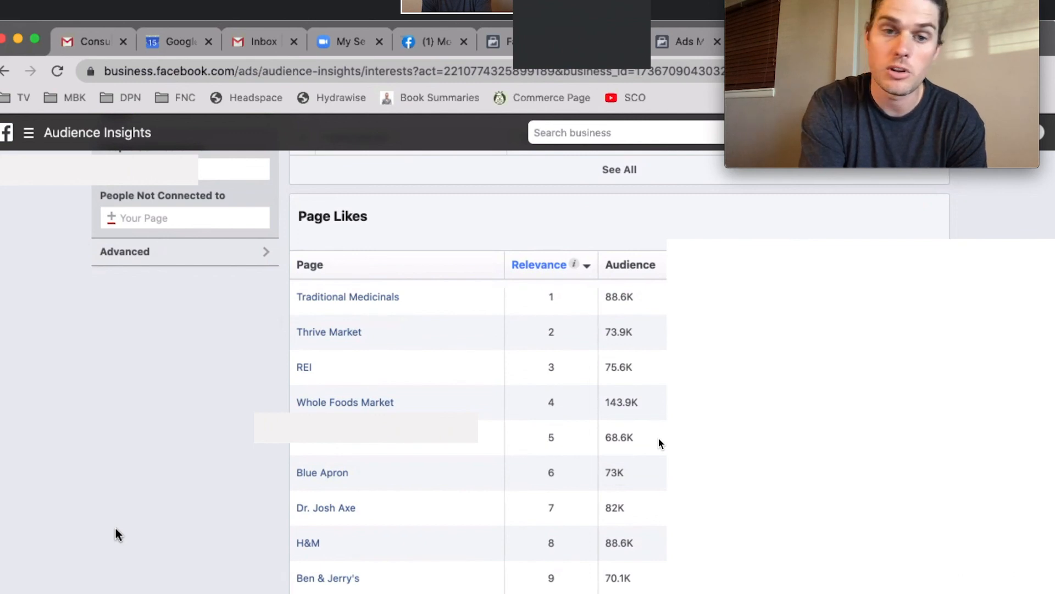
mouse_move(660, 443)
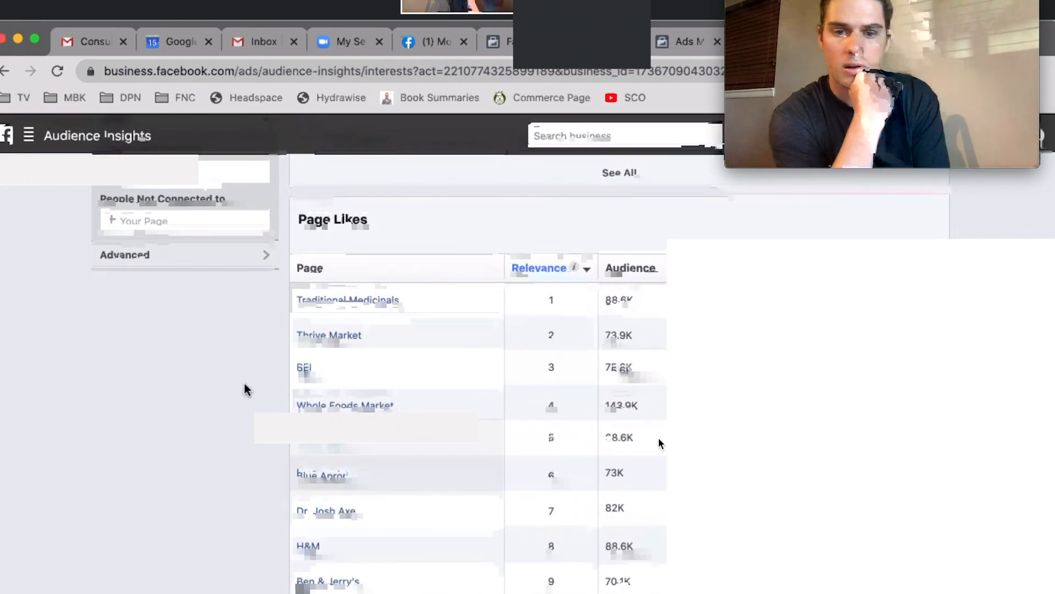
mouse_move(364, 307)
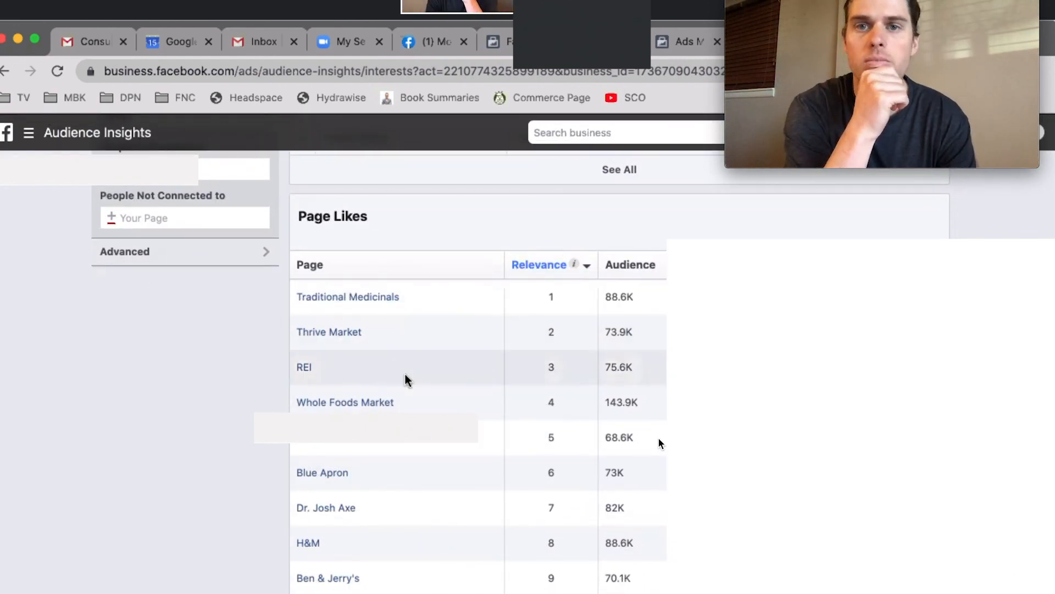
key(Tab)
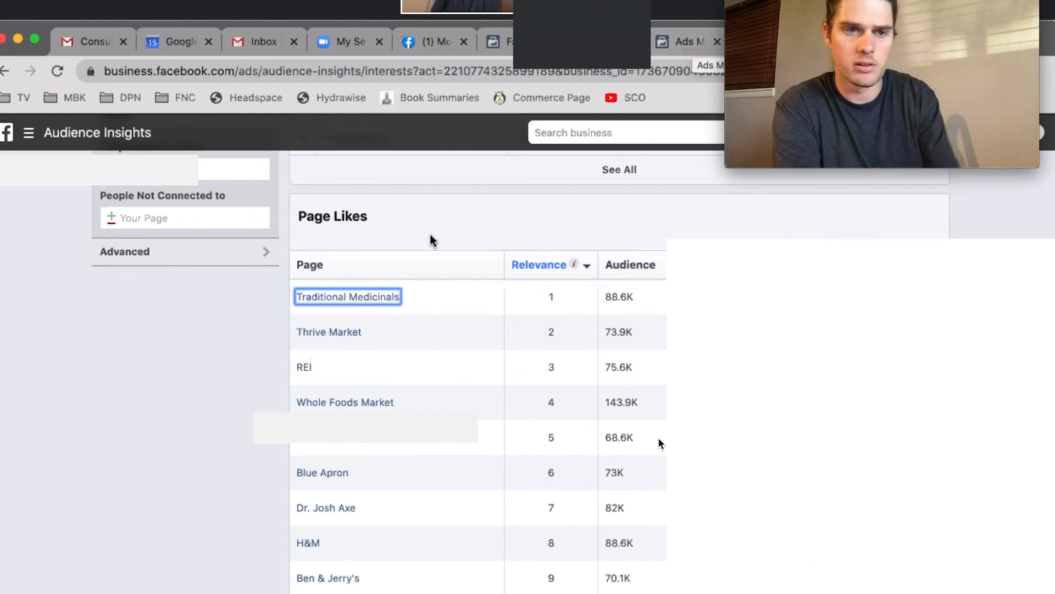
Restrict the Kombucha audience to ages 25 to 60 and review its top categories and ranked Page Likes.
scroll(430, 234, up, 7)
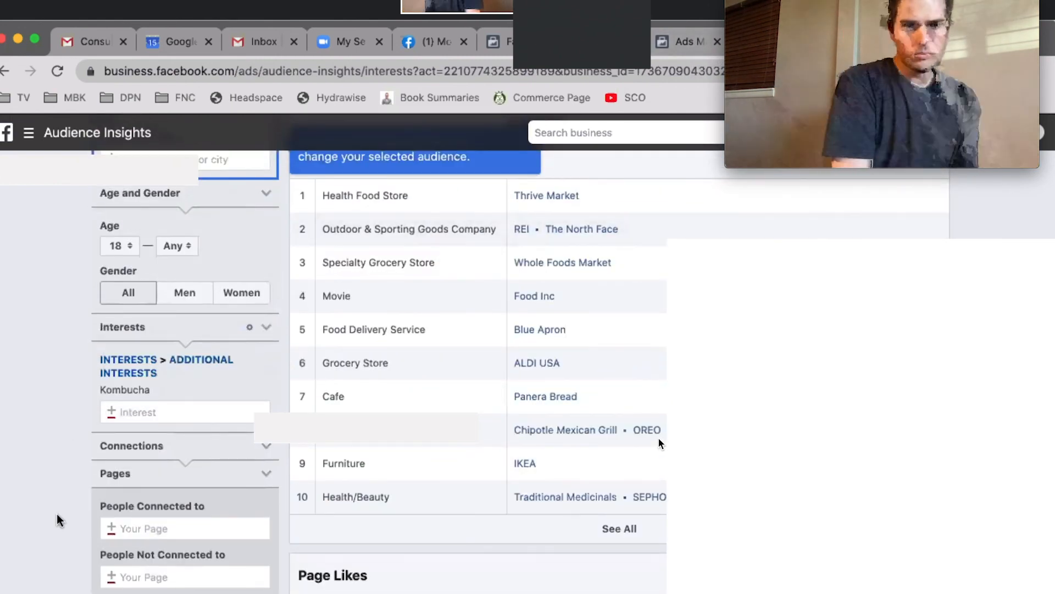
scroll(57, 514, down, 1)
scroll(57, 513, up, 1)
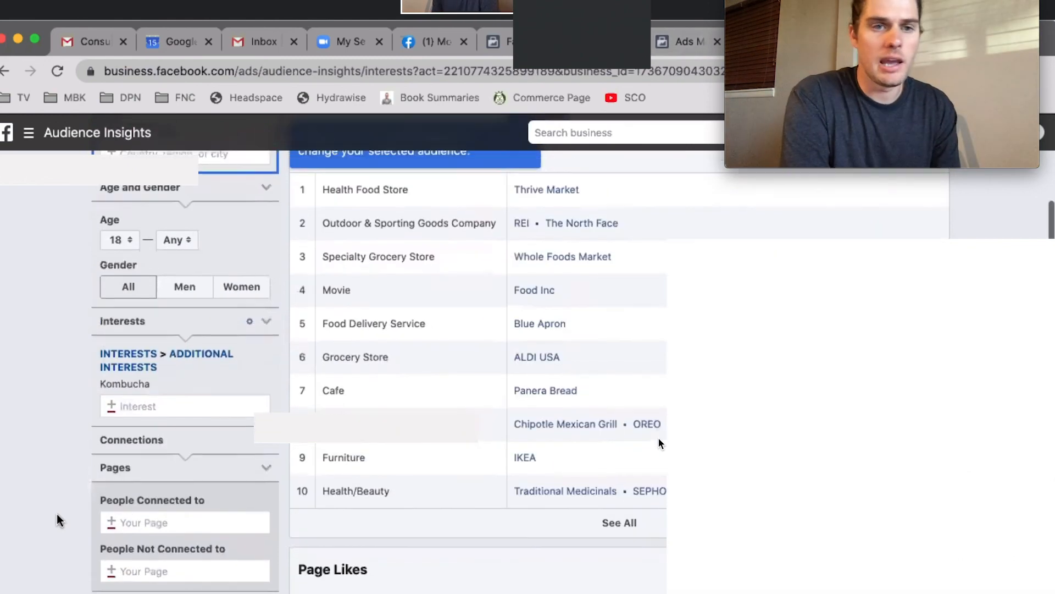
scroll(58, 516, up, 1)
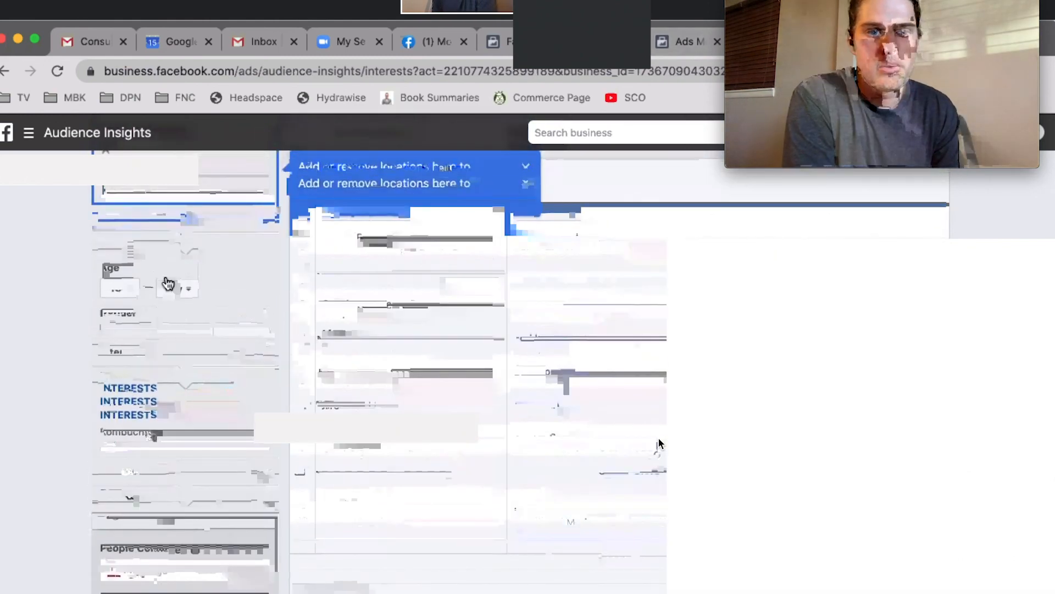
click(134, 275)
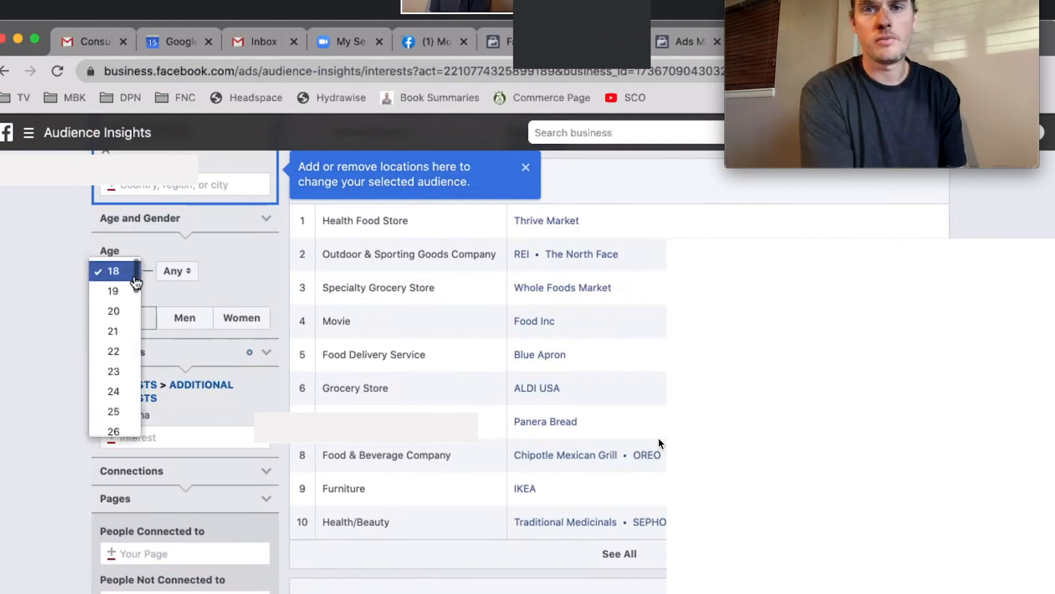
click(125, 411)
click(184, 271)
scroll(179, 302, down, 10)
scroll(179, 301, down, 10)
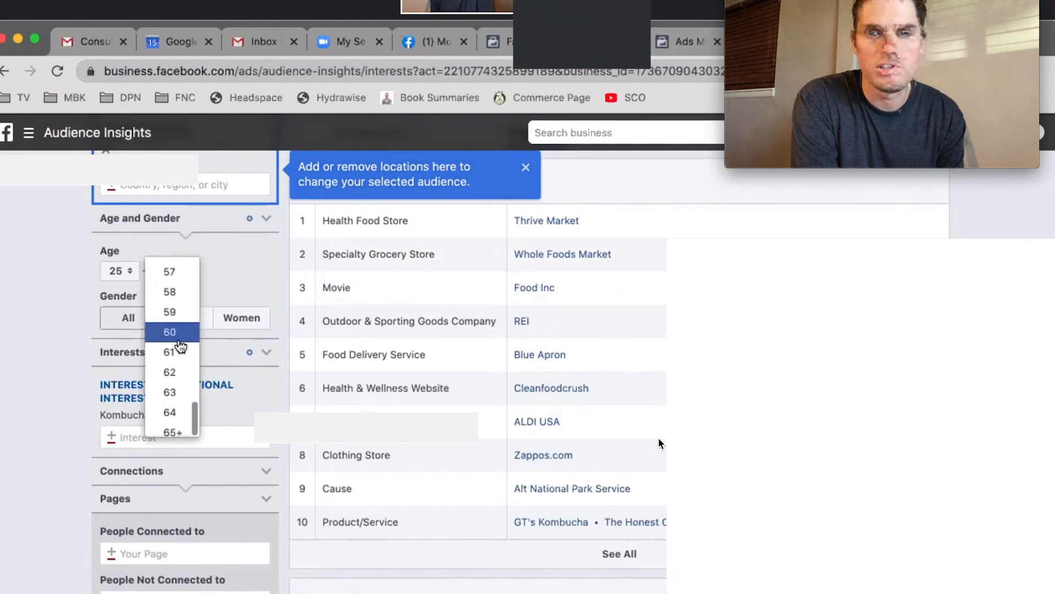
click(180, 335)
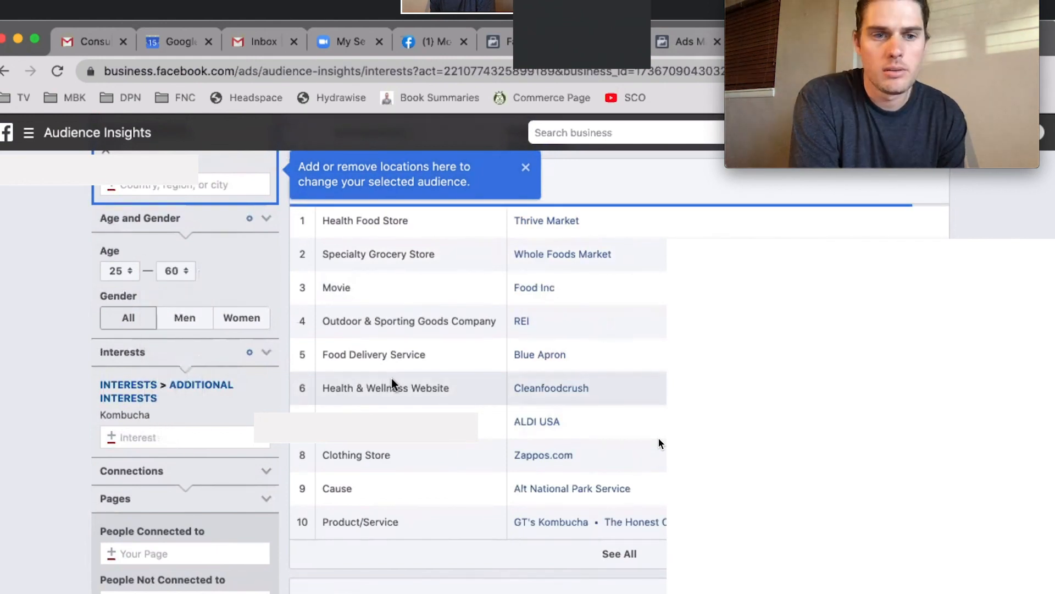
scroll(391, 381, up, 2)
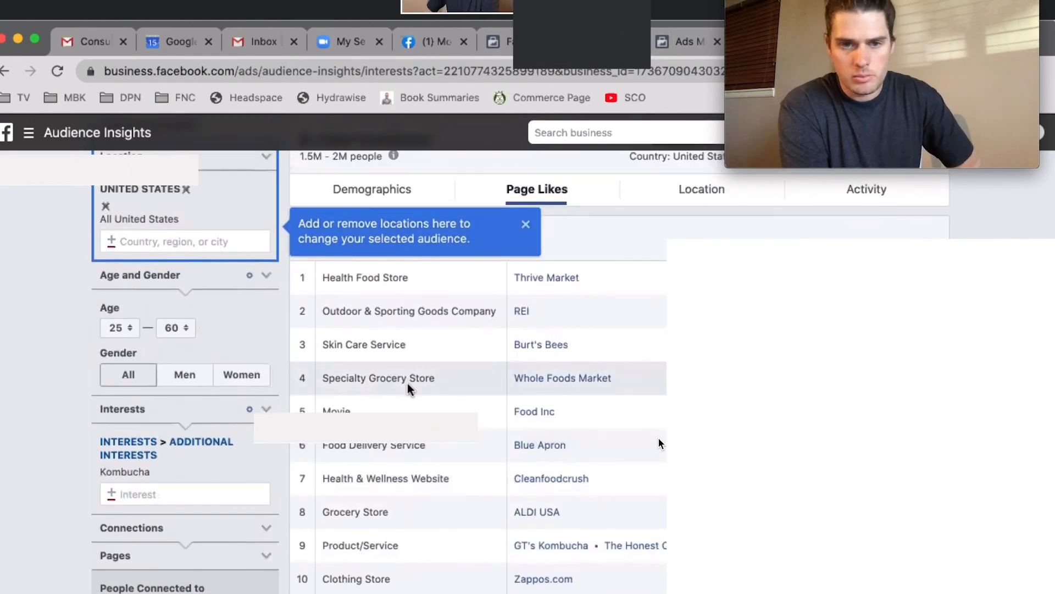
scroll(407, 383, down, 1)
scroll(438, 406, down, 10)
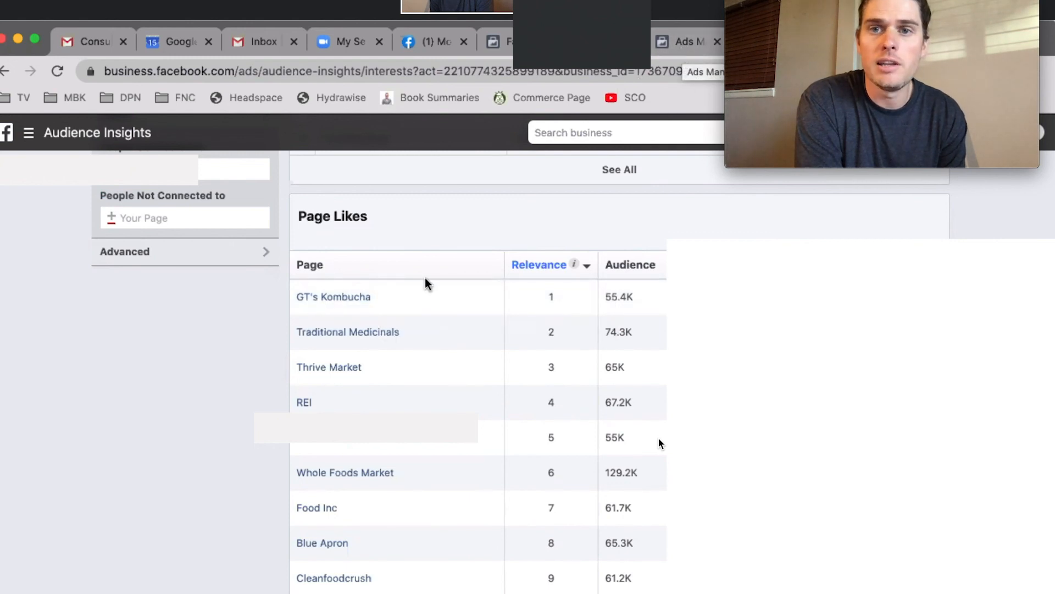
Try GTs Synergy Kombucha as the audience interest in place of Kombucha, check its insights, and restore the Kombucha interest.
scroll(255, 304, up, 4)
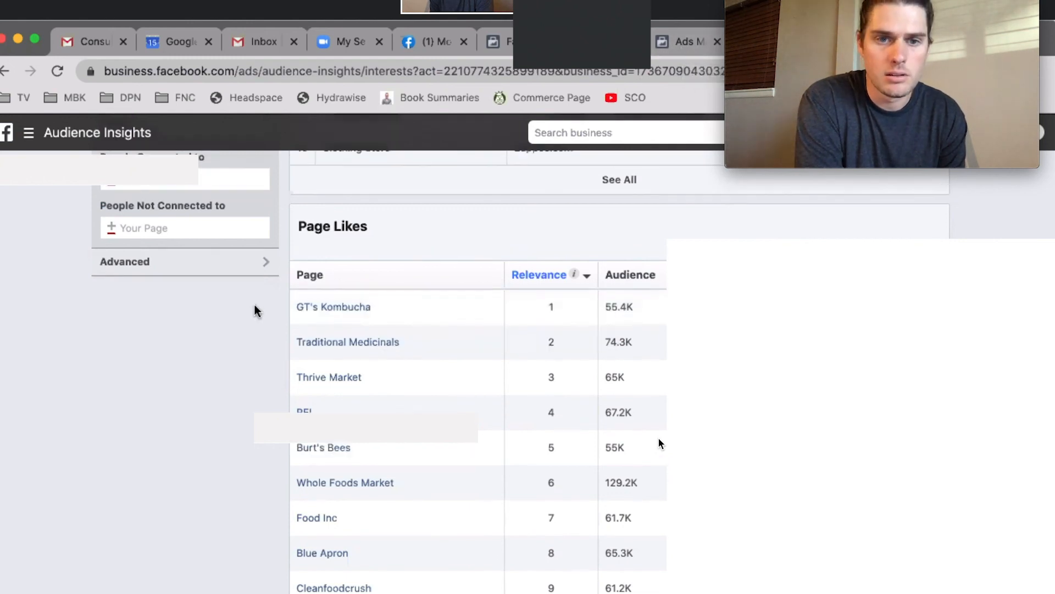
scroll(255, 310, up, 1)
click(186, 304)
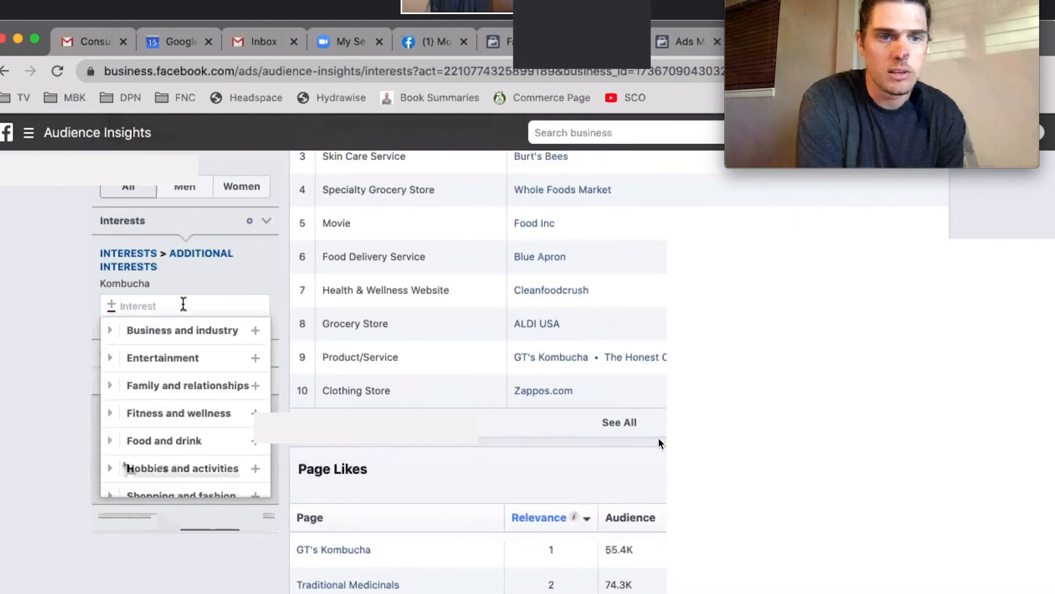
text(gts kom)
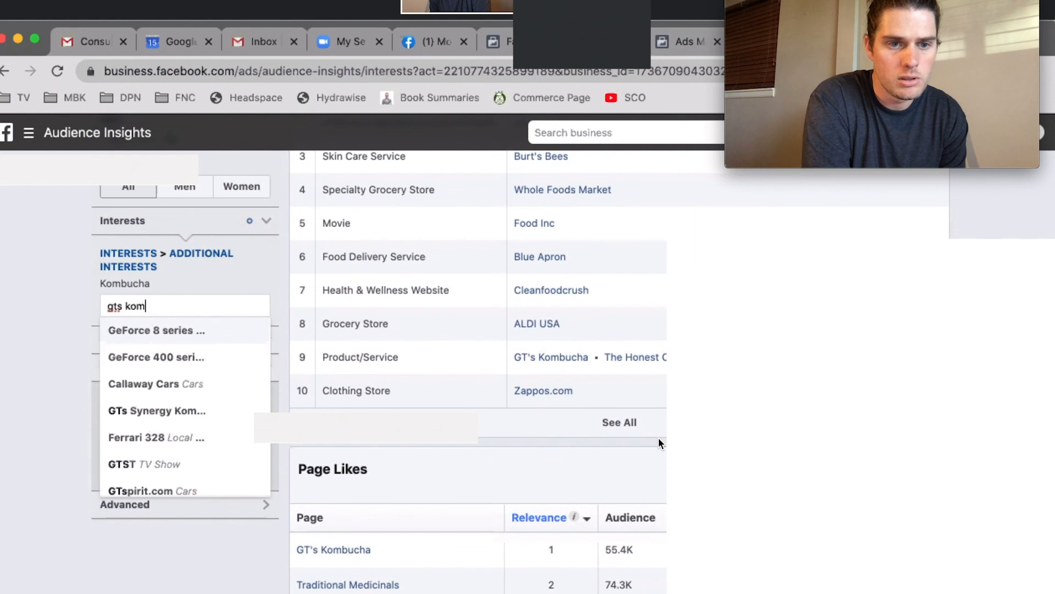
click(133, 331)
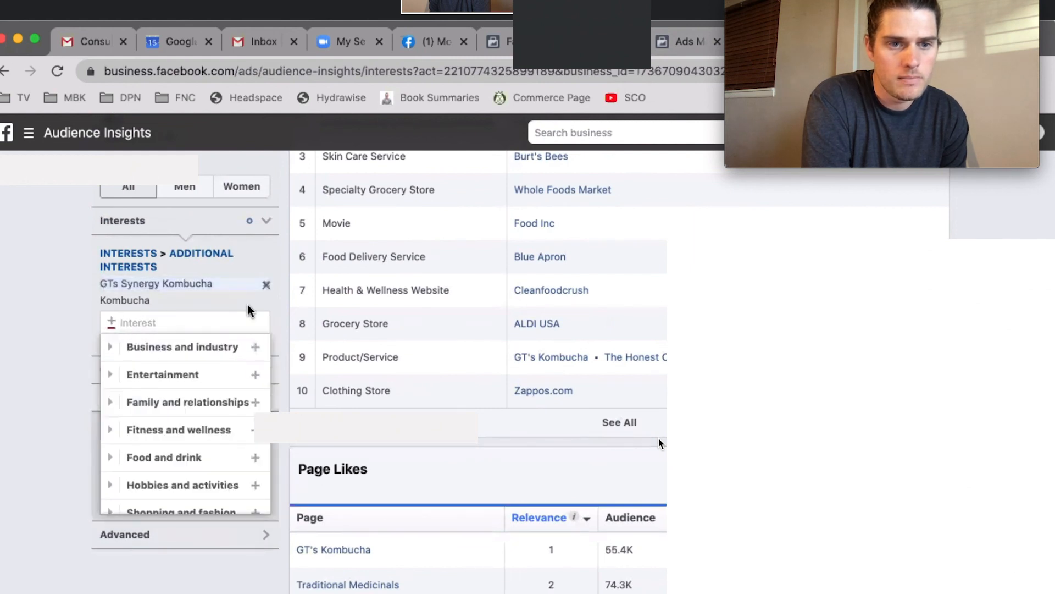
click(267, 302)
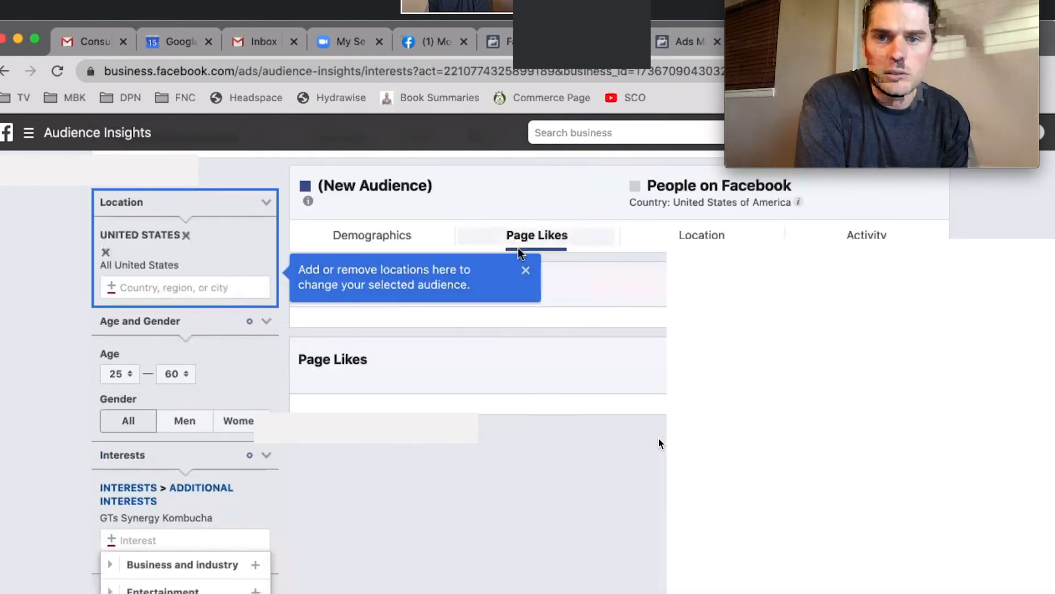
click(552, 240)
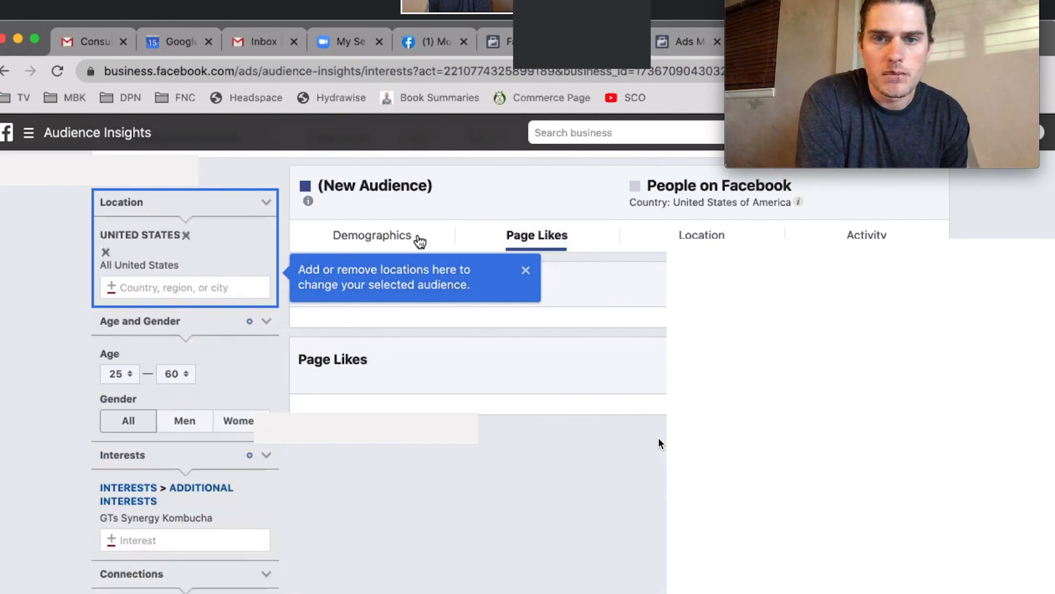
click(420, 241)
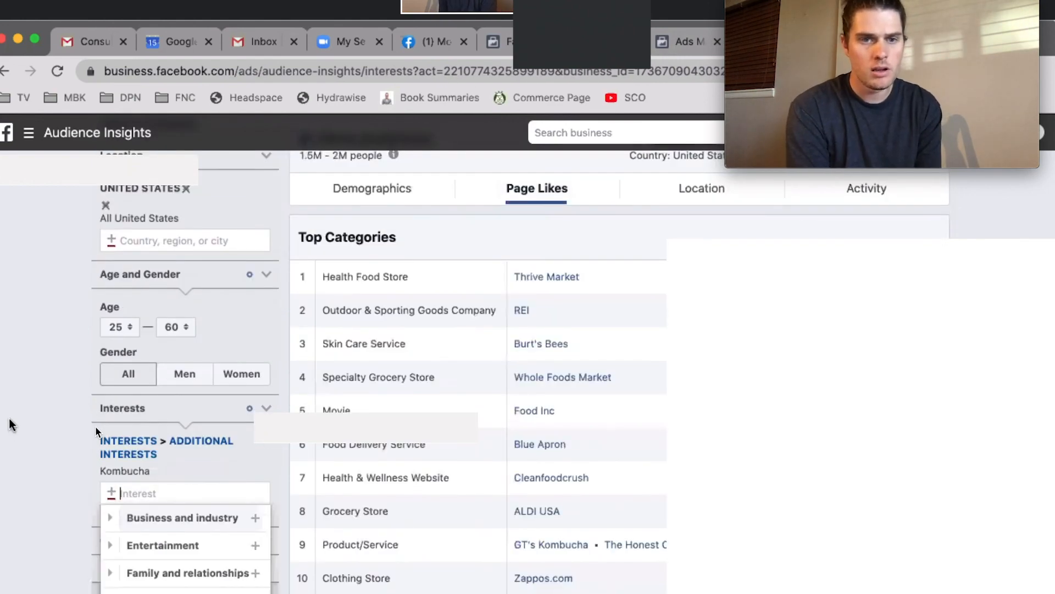
click(11, 416)
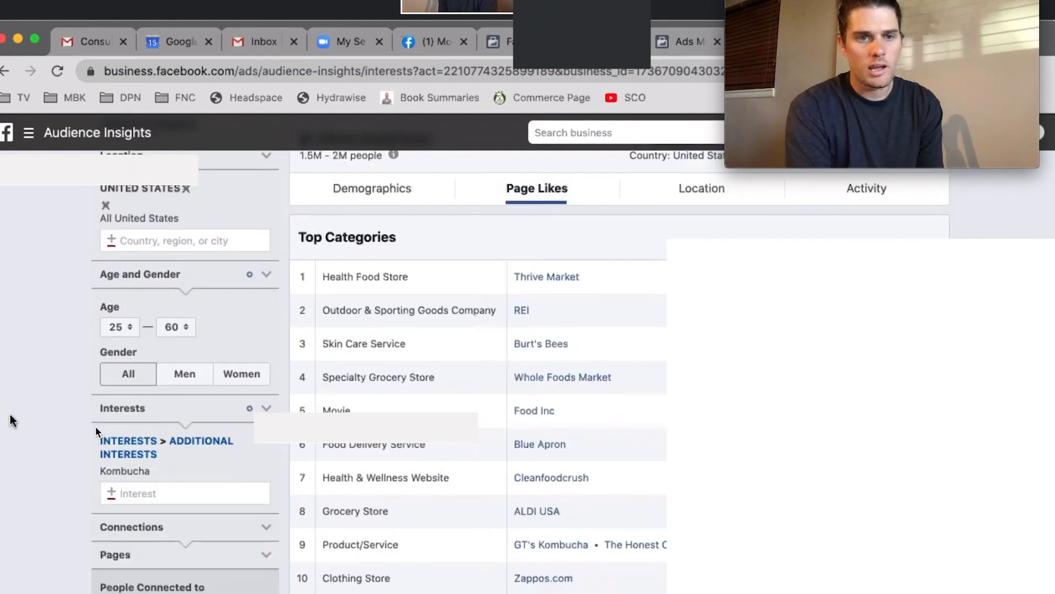
Lower the Kombucha audience's maximum age to 35.
scroll(566, 370, down, 7)
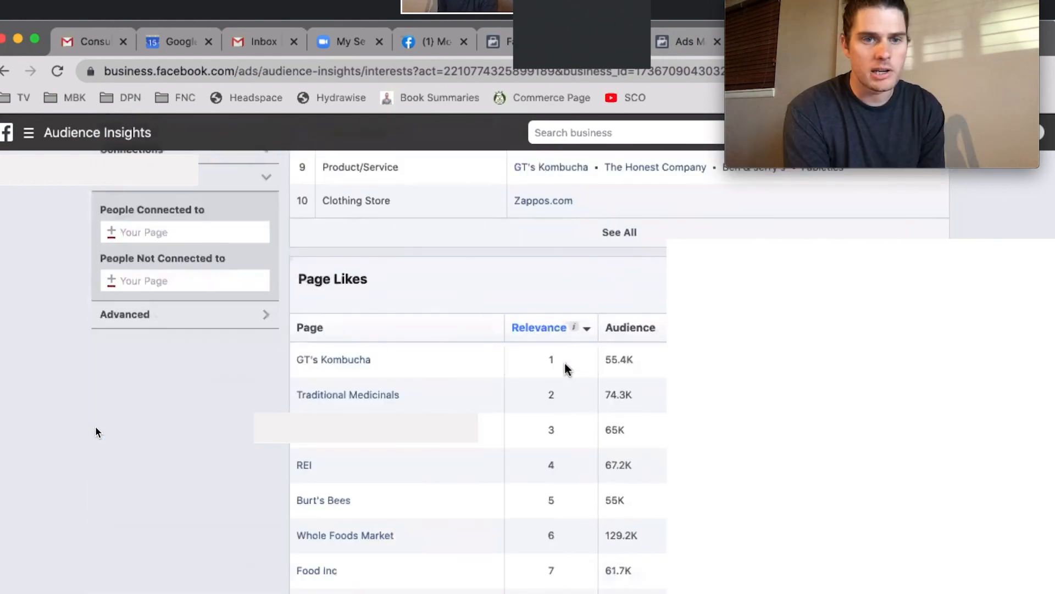
scroll(476, 377, up, 7)
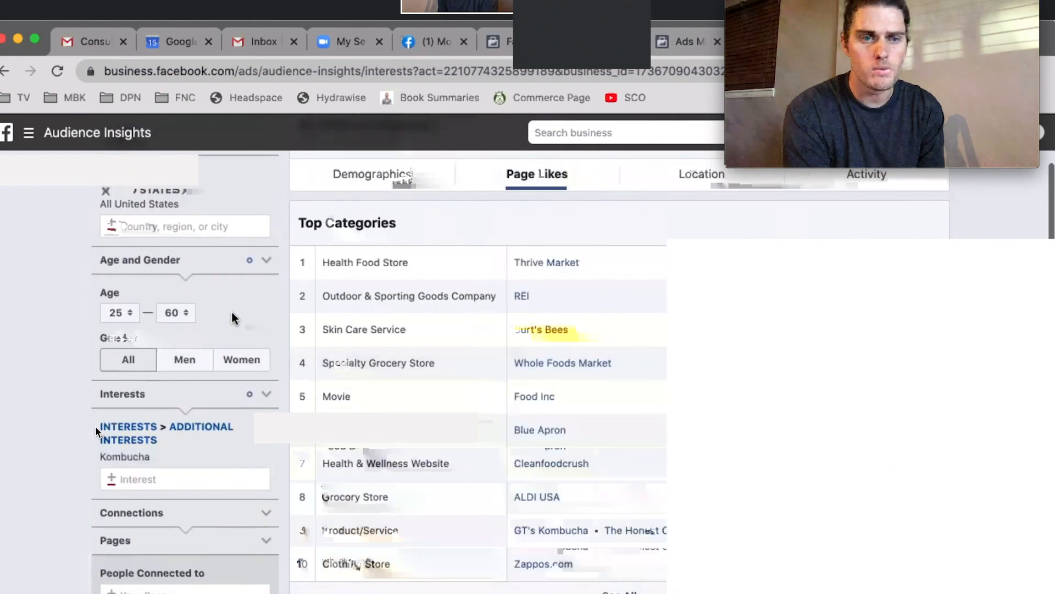
click(186, 314)
scroll(165, 259, up, 4)
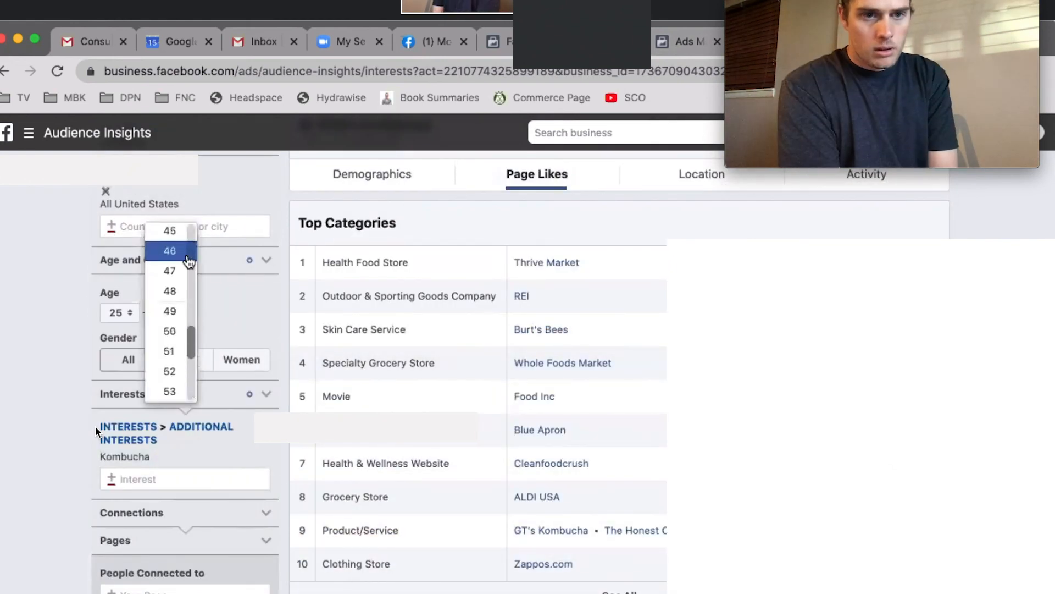
scroll(189, 262, up, 3)
scroll(188, 262, up, 2)
click(187, 258)
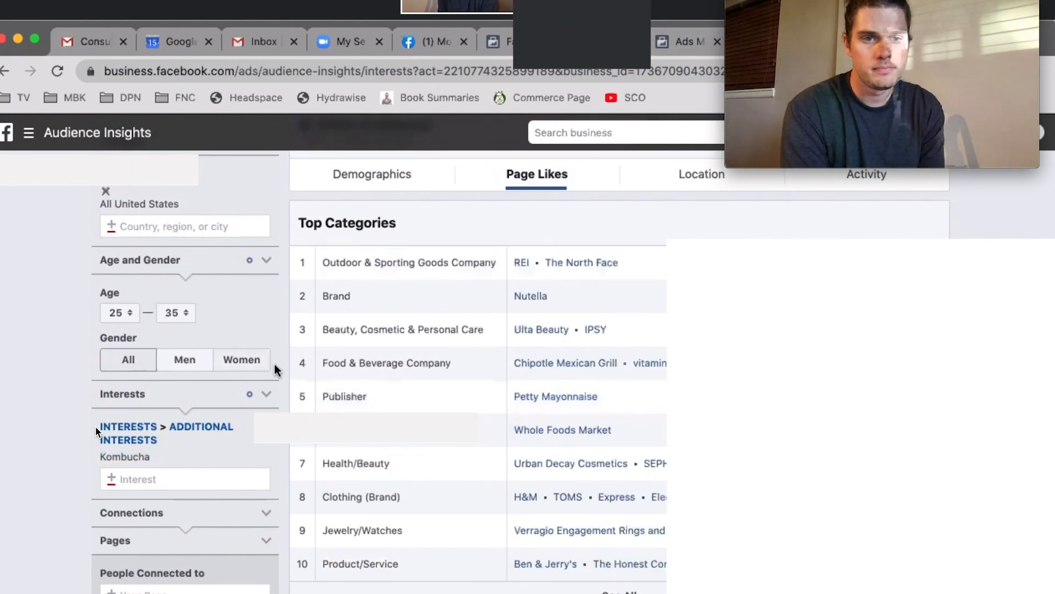
Filter the audience to men and review their top categories and the pages ranked by relevance.
scroll(389, 358, up, 1)
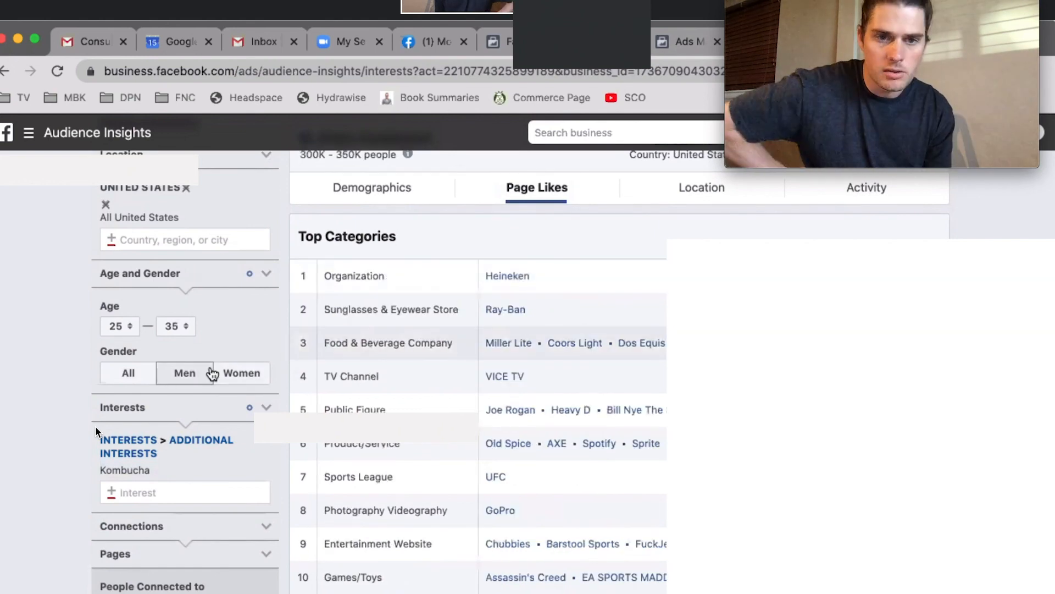
scroll(264, 357, down, 3)
scroll(457, 306, down, 10)
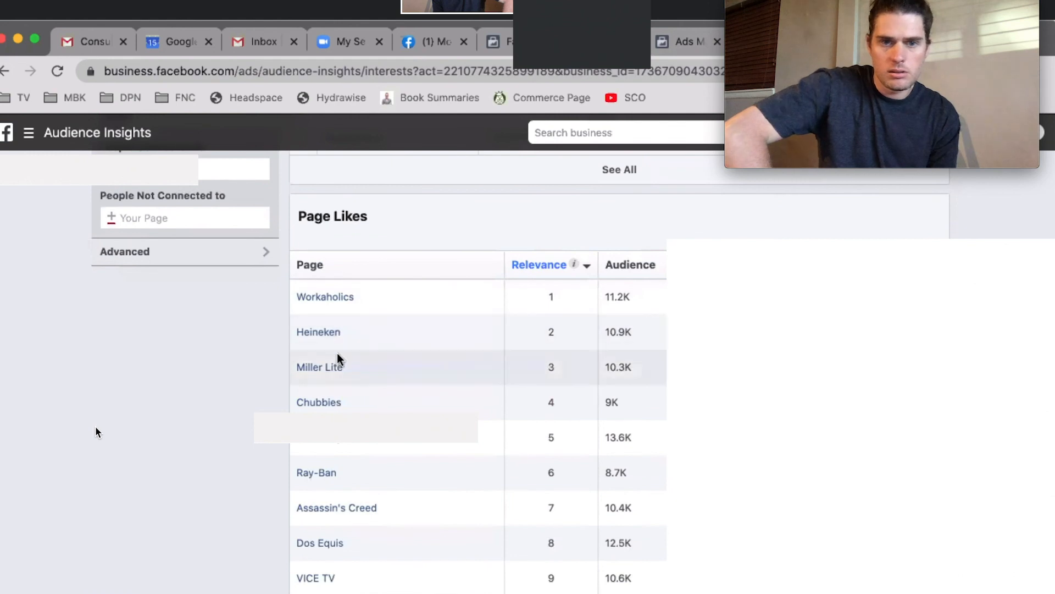
Switch the audience's gender to women and review their top categories and the pages ranked by relevance.
scroll(230, 236, up, 10)
click(235, 247)
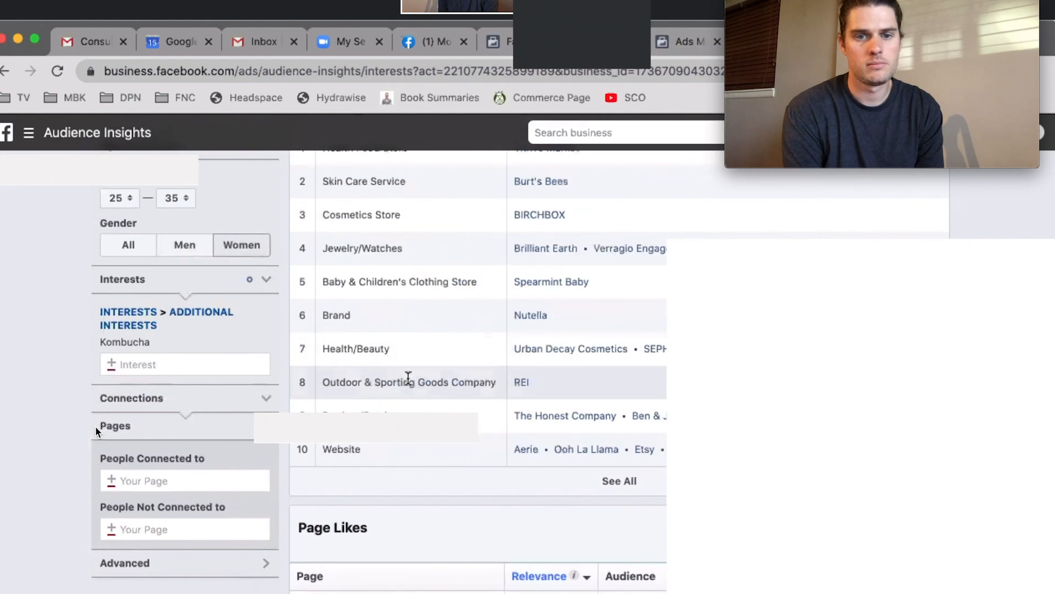
scroll(399, 368, down, 5)
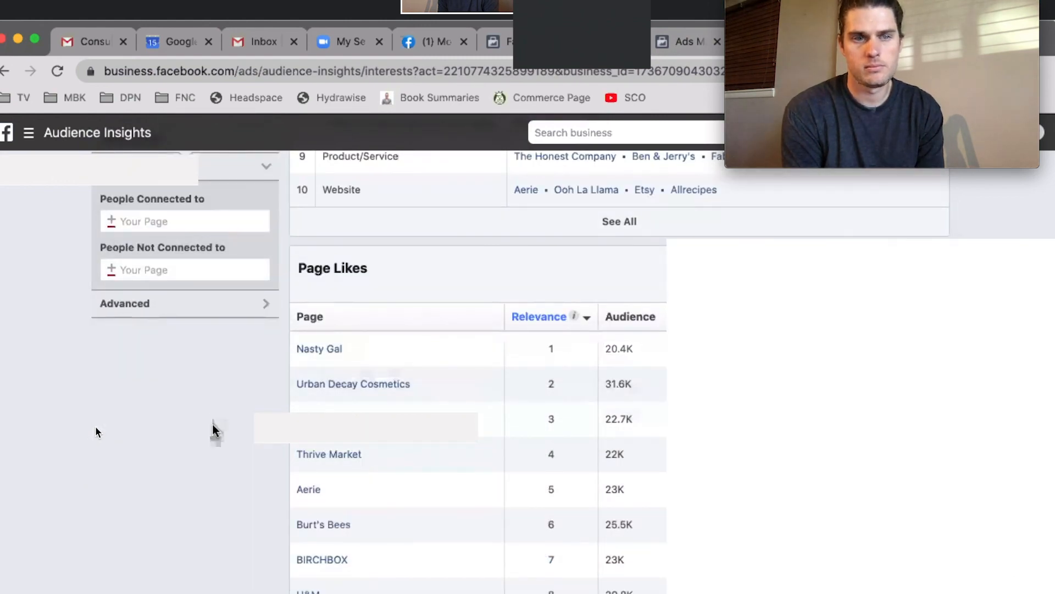
scroll(209, 442, down, 2)
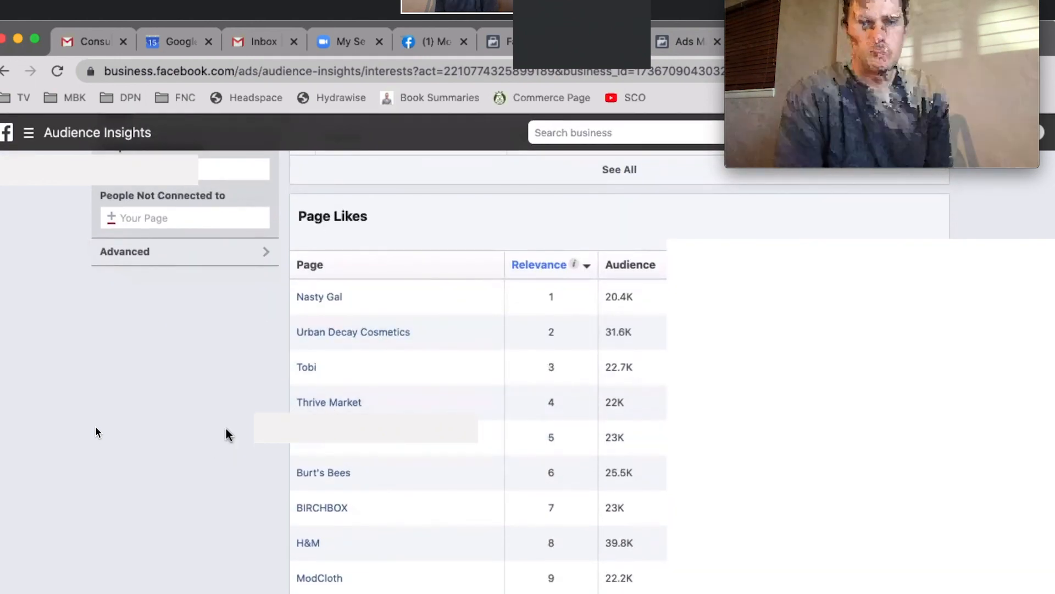
scroll(226, 428, up, 1)
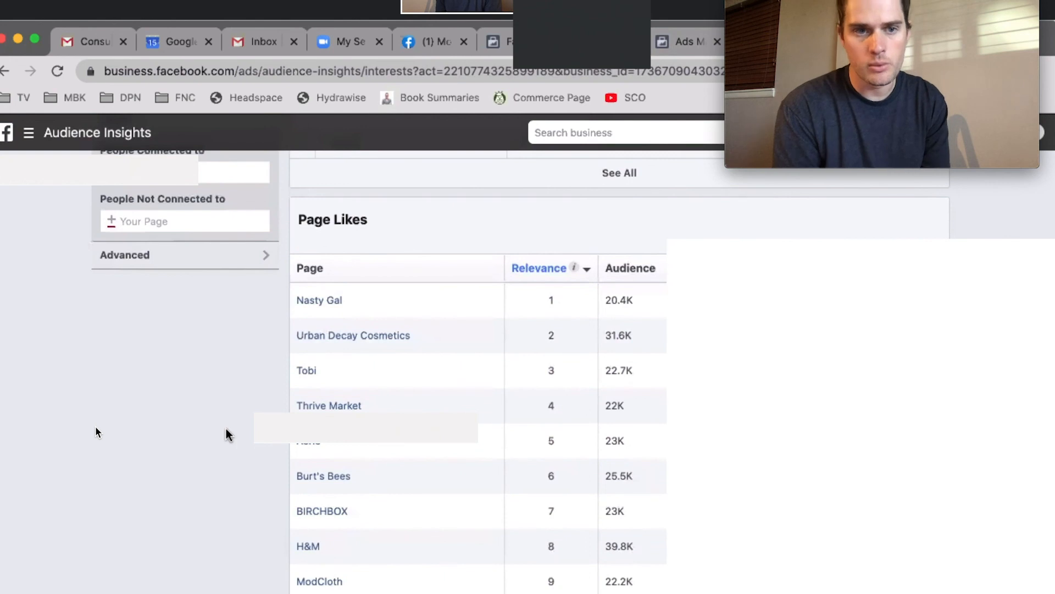
scroll(226, 435, up, 5)
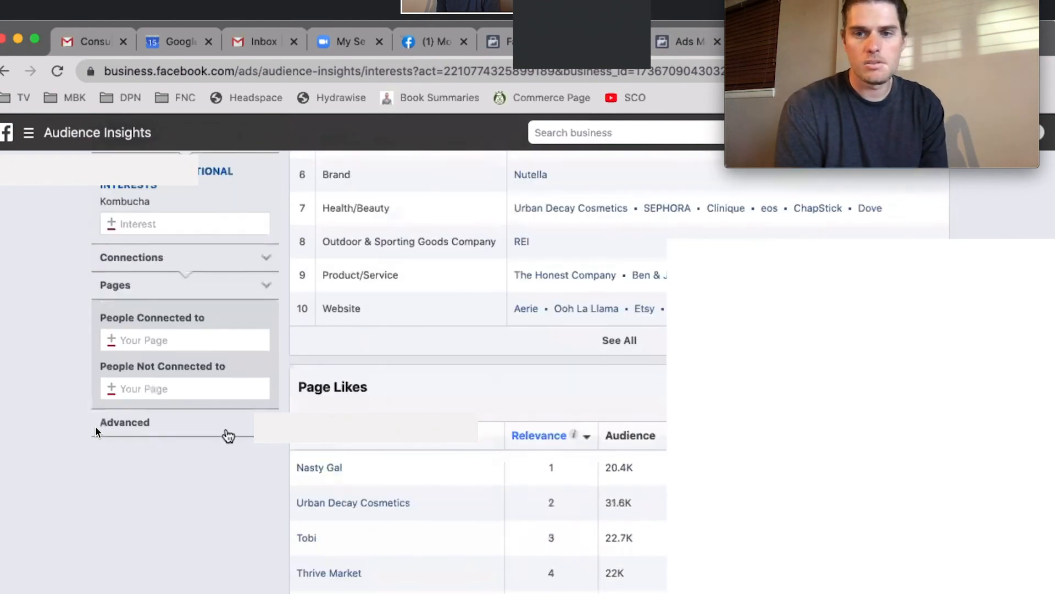
scroll(228, 435, up, 1)
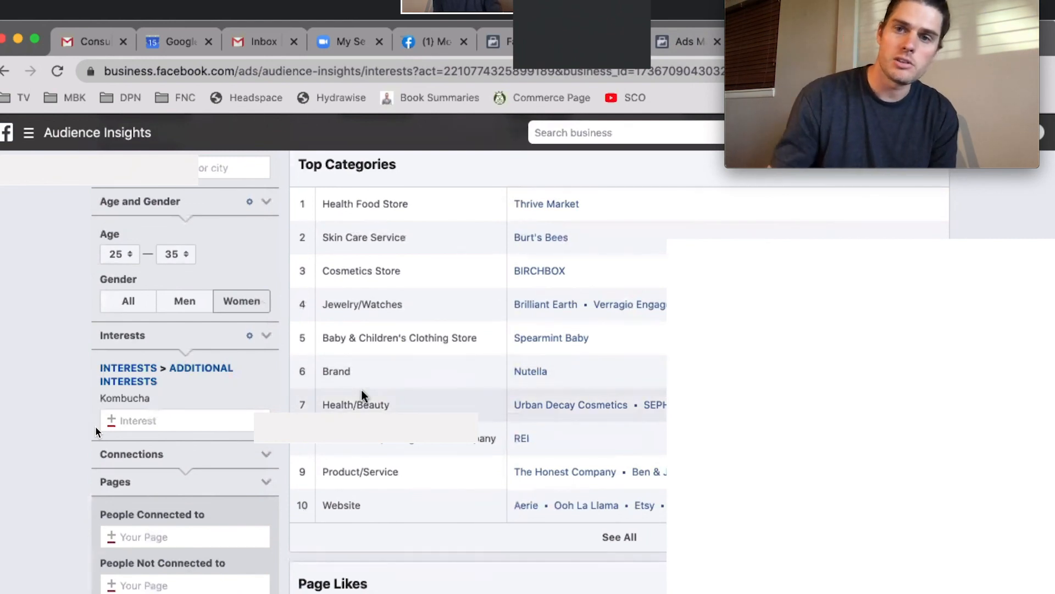
scroll(361, 391, down, 1)
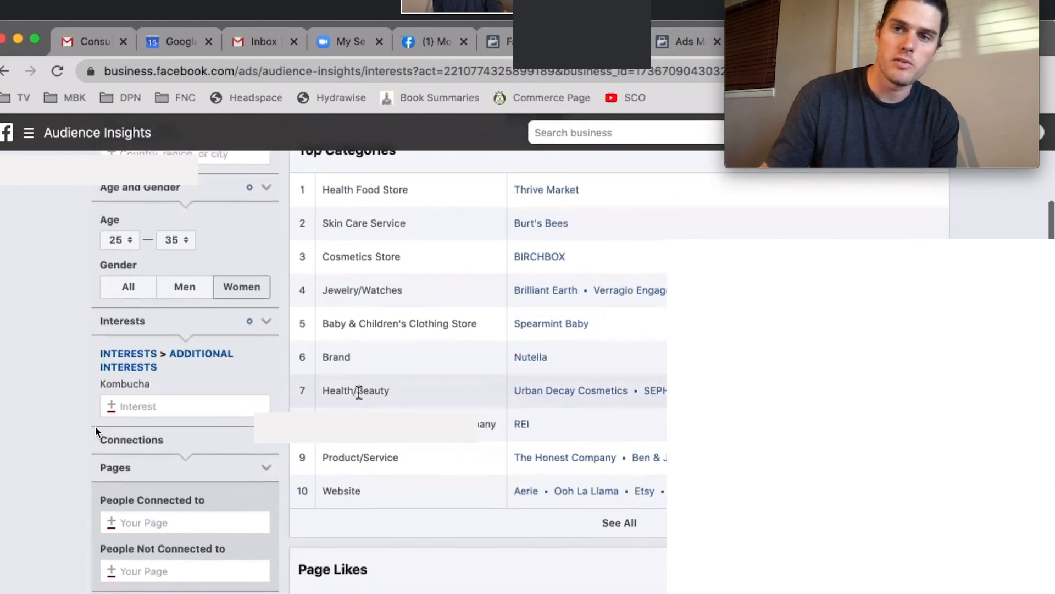